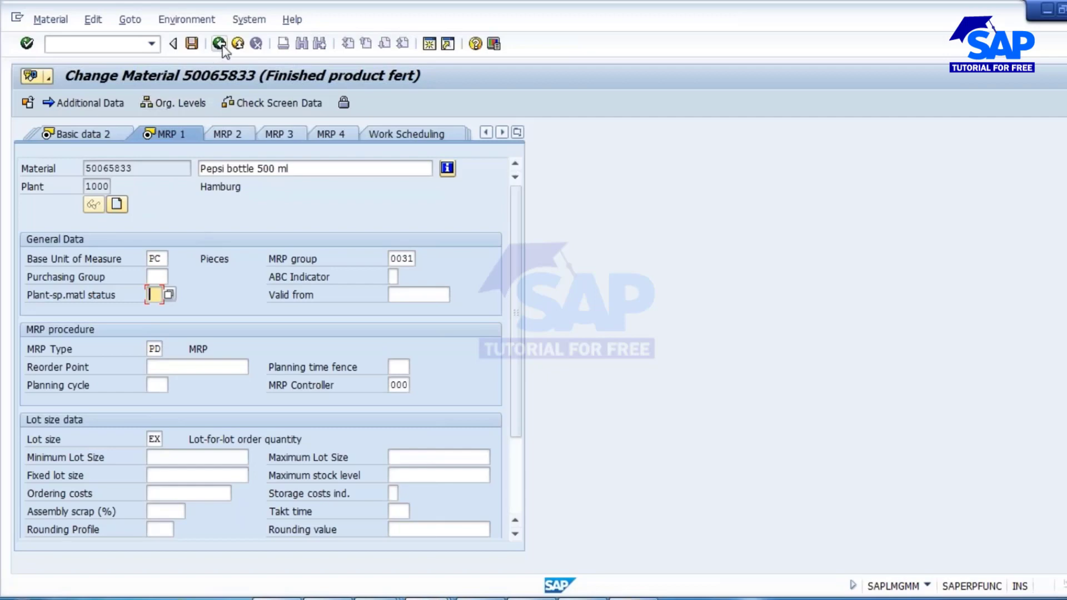
Step: Leave the change screen of material 50065833 and agree to save its data
{"action": "left_click", "coordinate": [220, 43]}
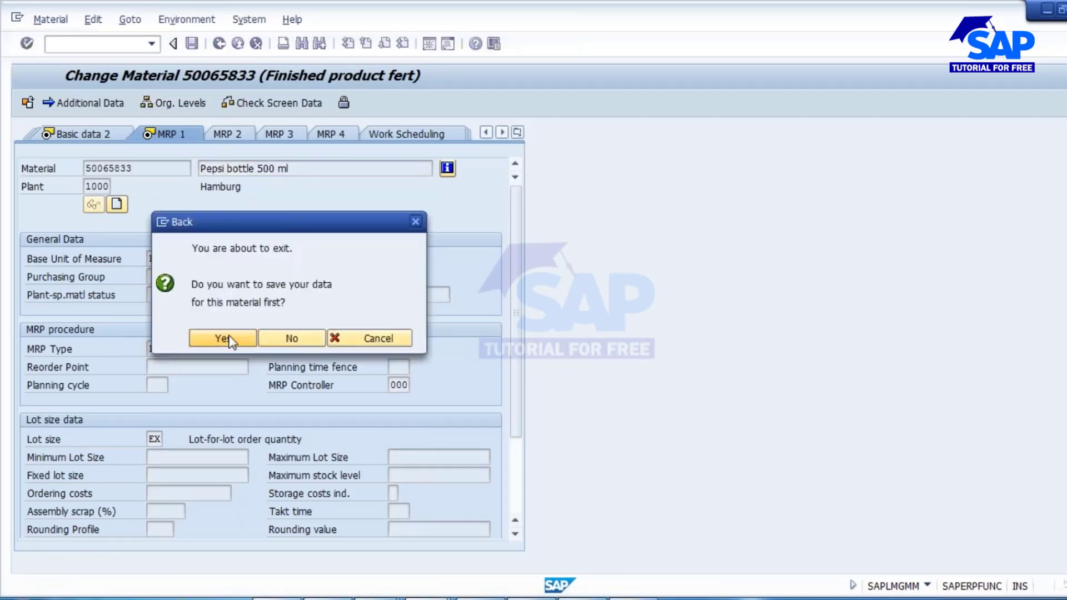
{"action": "left_click", "coordinate": [228, 339]}
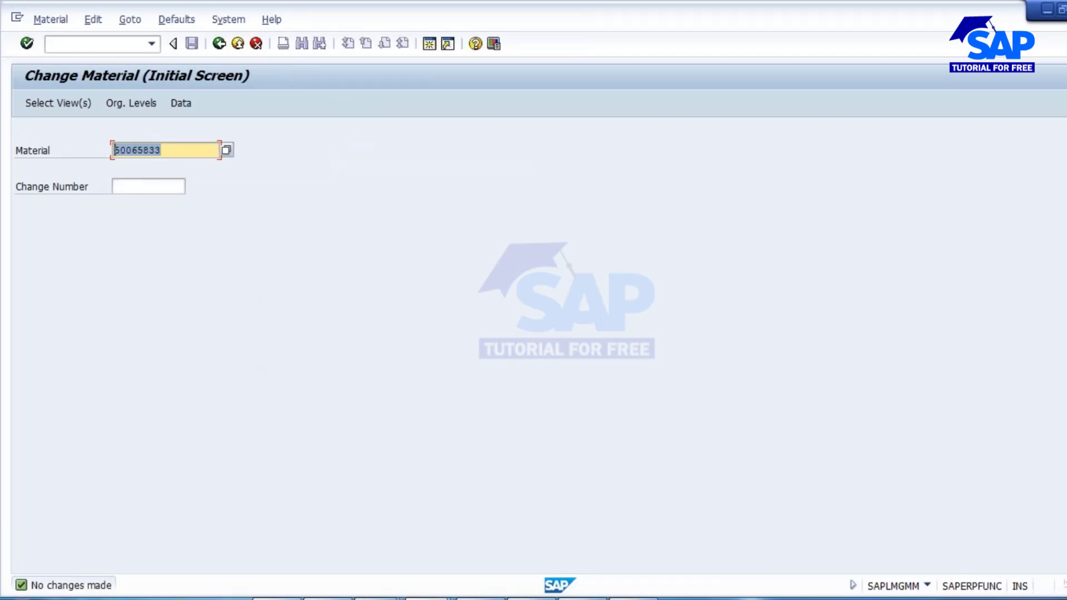
Step: Switch to Notepad, add a blank line above the 1000 - GOA entry and append "- Planner" to the 1100 - Mumbai line
{"action": "key", "text": "alt+Tab"}
{"action": "left_click", "coordinate": [231, 361]}
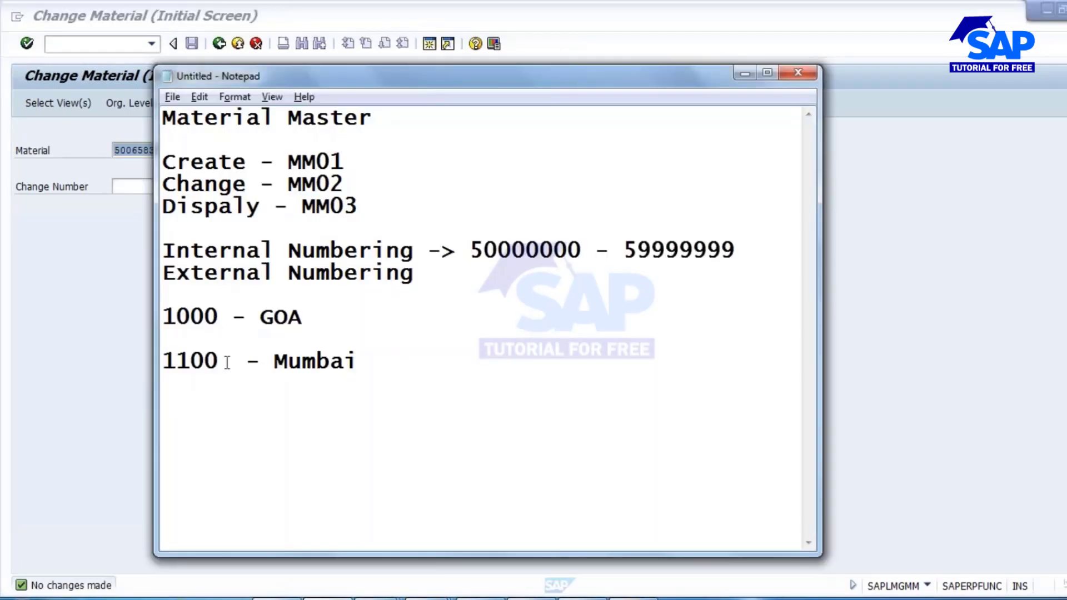
{"action": "left_click", "coordinate": [185, 298]}
{"action": "key", "text": "Return"}
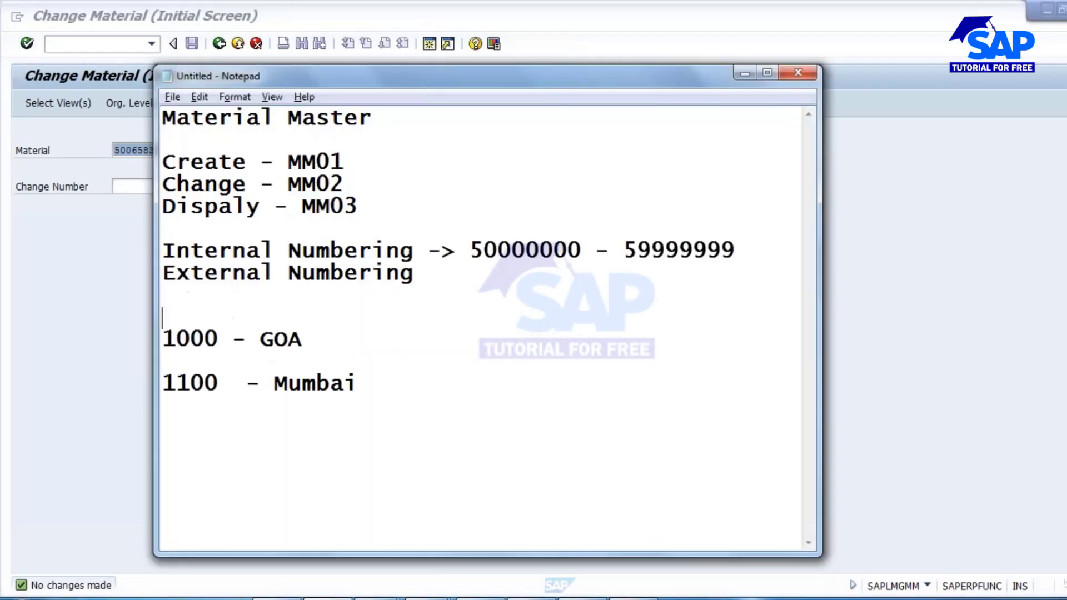
{"action": "left_click", "coordinate": [375, 381]}
{"action": "type", "text": "- Palnn"}
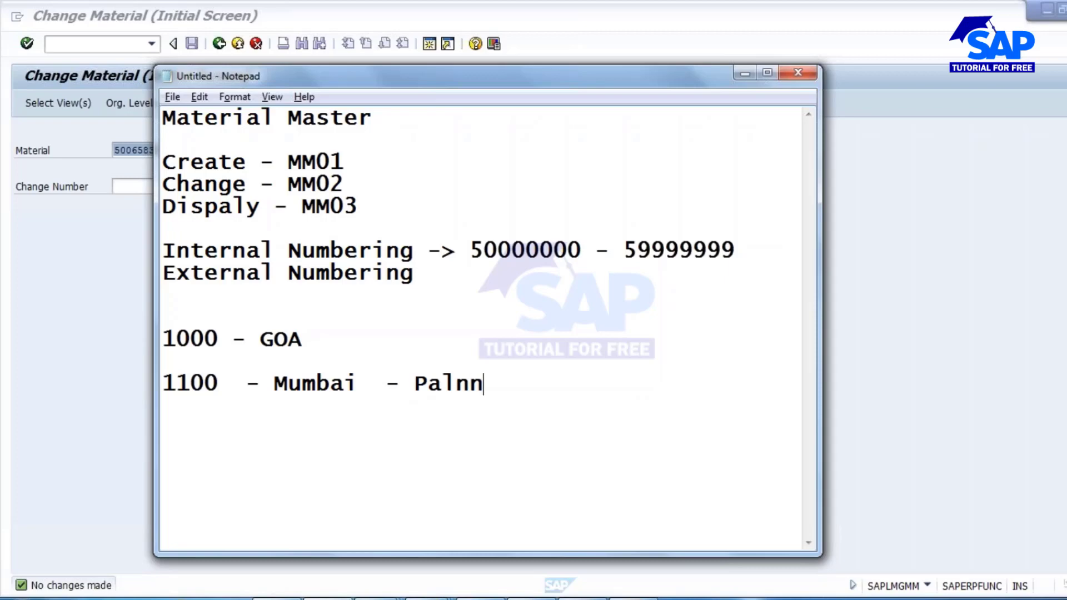
{"action": "key", "text": "BackSpace"}
{"action": "key", "text": "BackSpace"}
{"action": "key", "text": "BackSpace"}
{"action": "key", "text": "BackSpace"}
{"action": "type", "text": "lanner"}
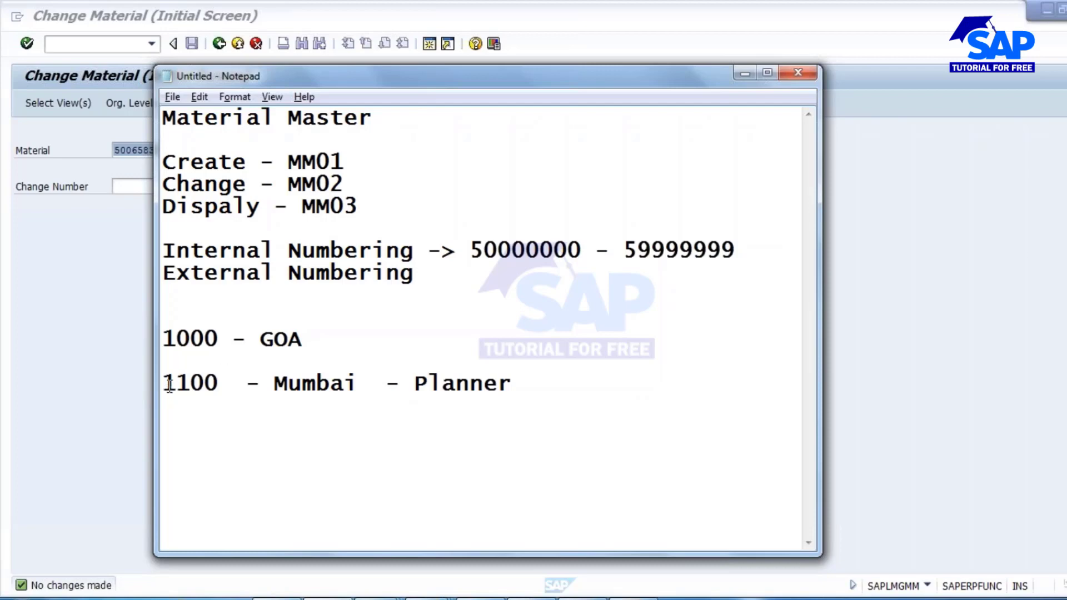
Step: Highlight plant code 1100 and the 1000 - GOA entry in the notes, and return to SAP
{"action": "left_click_drag", "start_coordinate": [162, 383], "coordinate": [219, 383]}
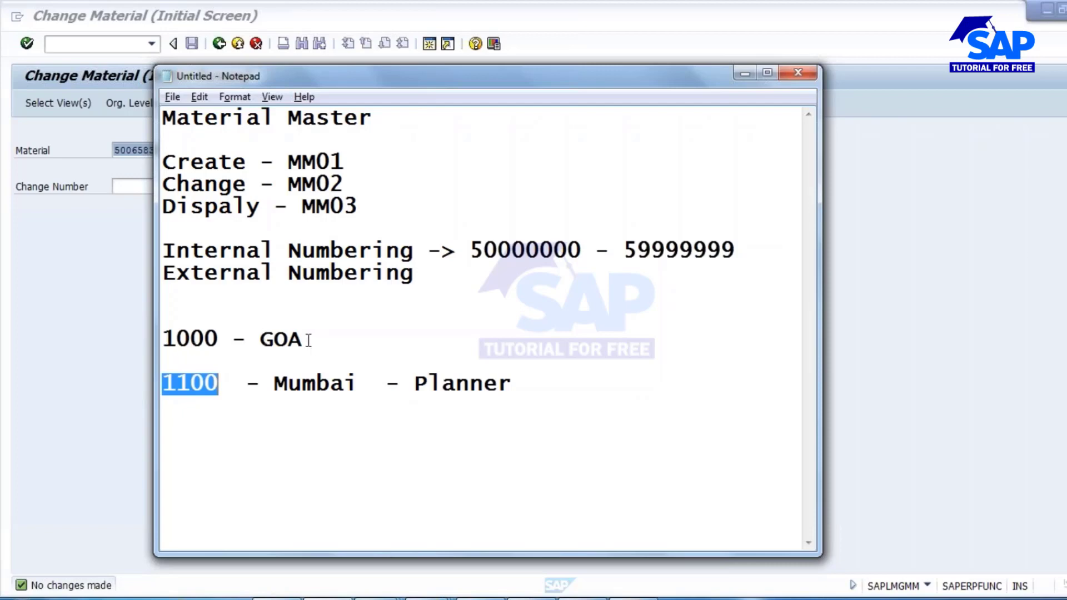
{"action": "left_click_drag", "start_coordinate": [303, 340], "coordinate": [176, 340]}
{"action": "left_click", "coordinate": [276, 382]}
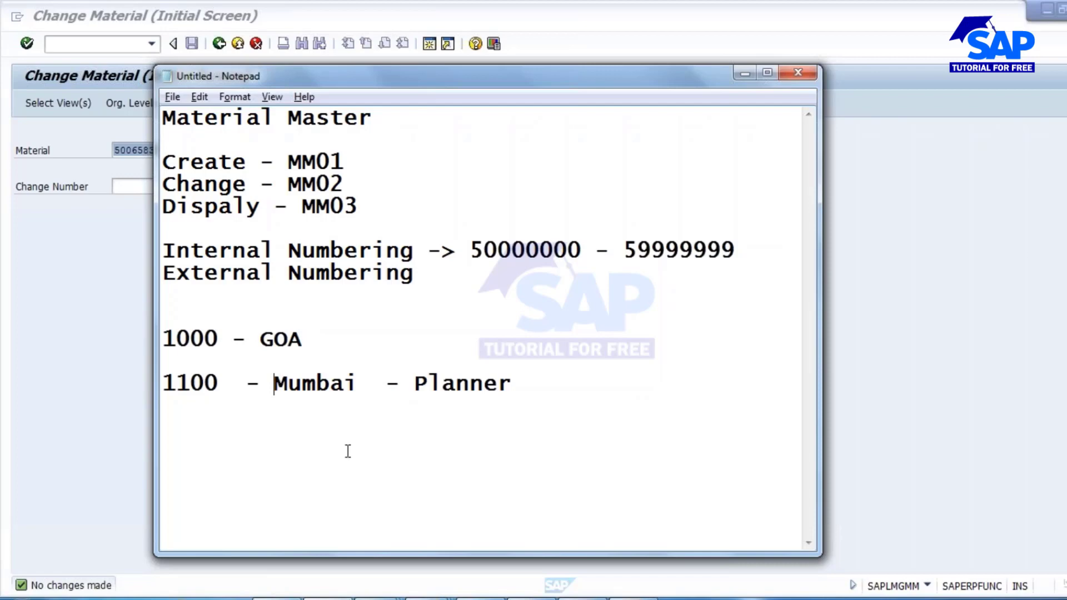
{"action": "key", "text": "alt+Tab"}
{"action": "key", "text": "Return"}
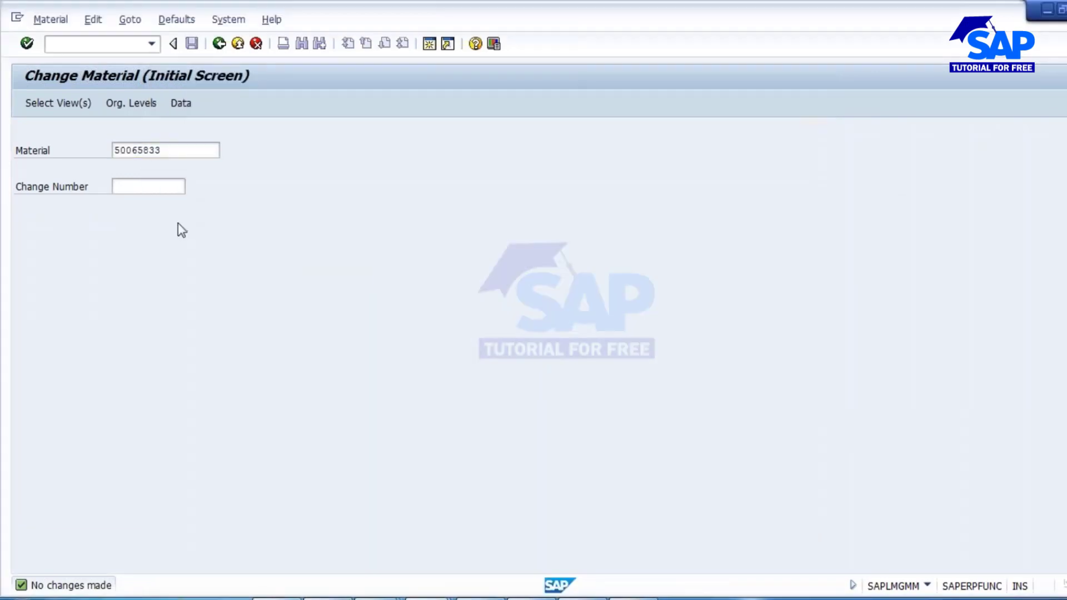
{"action": "left_click", "coordinate": [259, 367]}
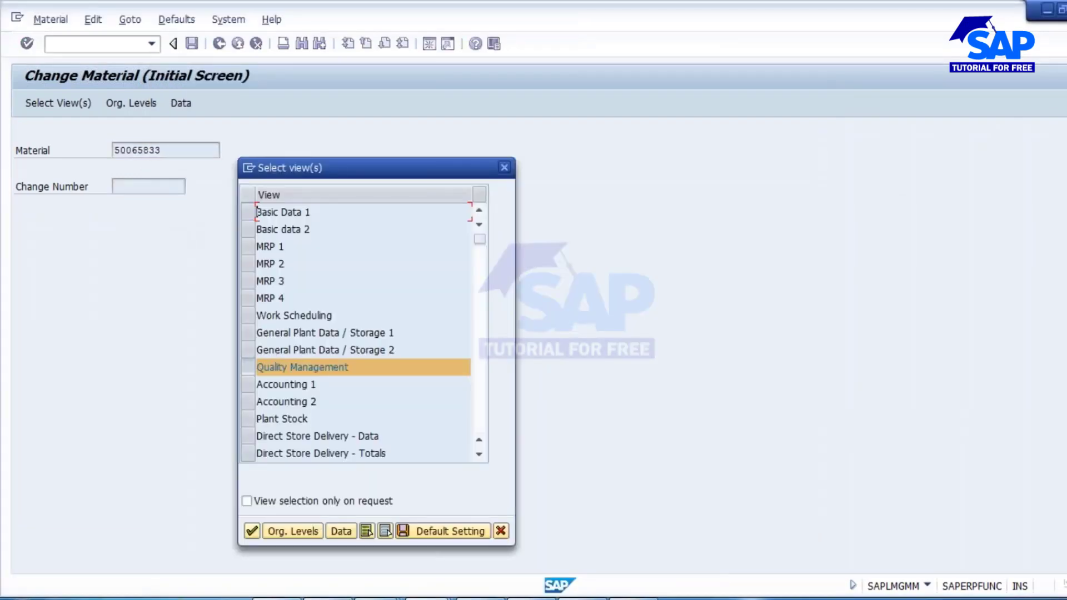
{"action": "left_click_drag", "start_coordinate": [251, 247], "coordinate": [248, 299]}
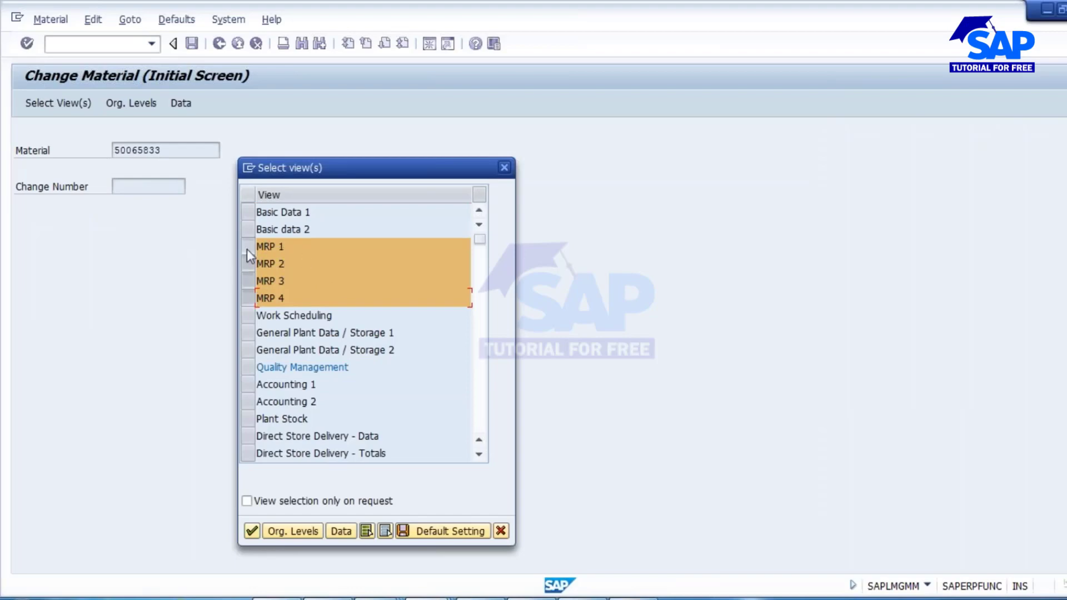
{"action": "left_click_drag", "start_coordinate": [247, 249], "coordinate": [245, 297]}
{"action": "left_click", "coordinate": [245, 298]}
{"action": "left_click_drag", "start_coordinate": [401, 164], "coordinate": [425, 153]}
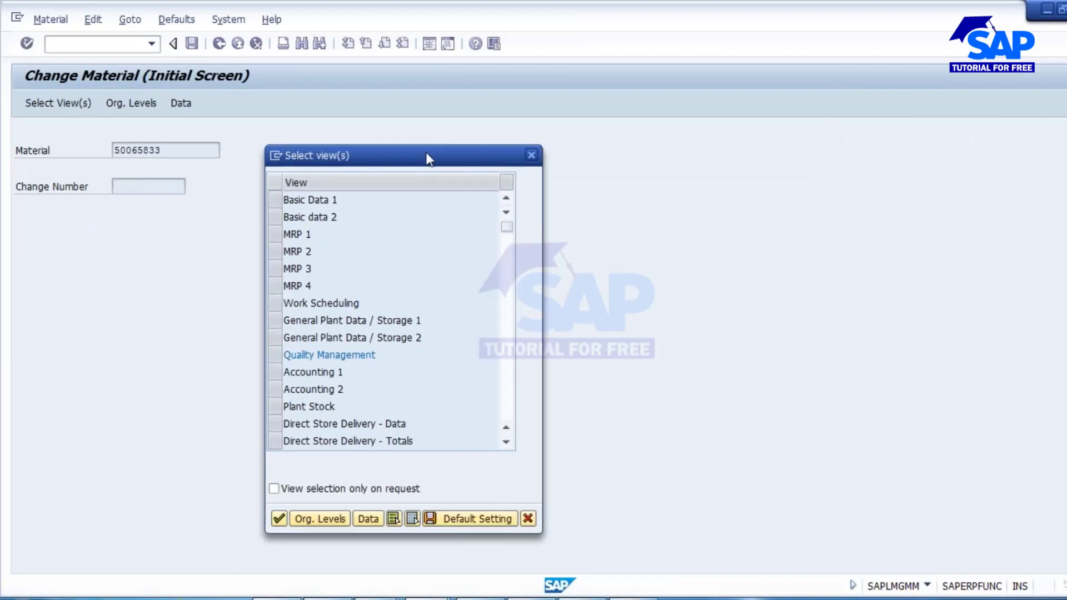
{"action": "key", "text": "Escape"}
Step: Deselect Quality Management, select the views MRP 1 to MRP 4 for the material and save the selection as the default setting
{"action": "key", "text": "Return"}
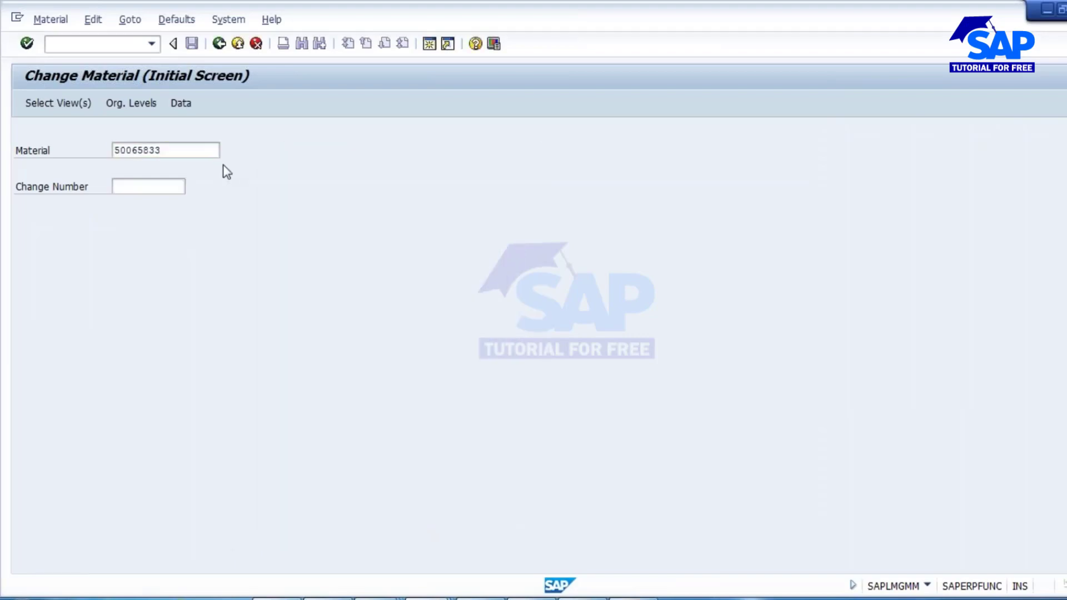
{"action": "left_click", "coordinate": [245, 366]}
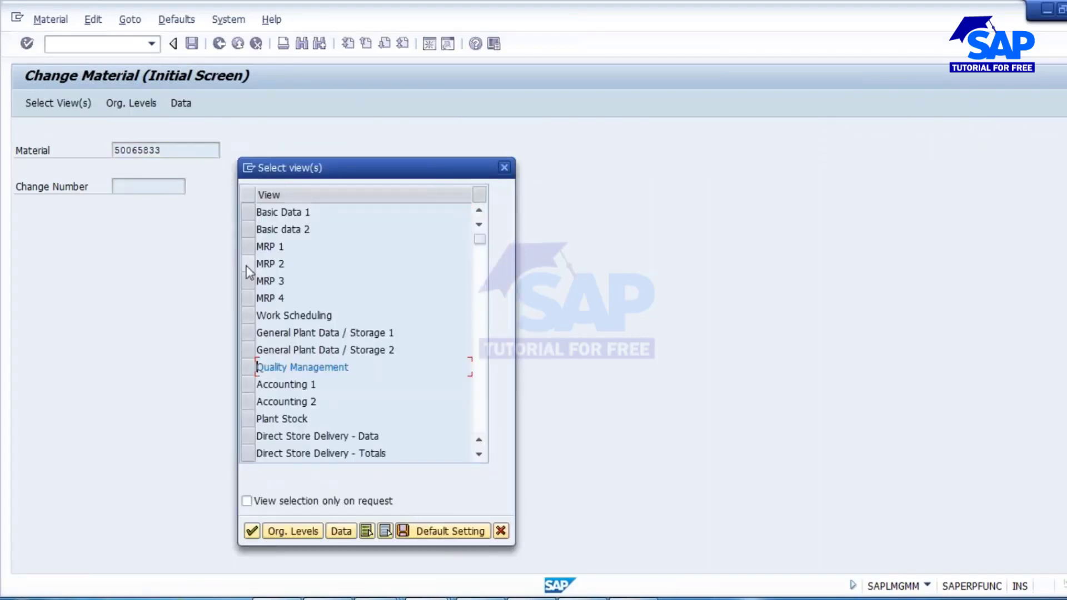
{"action": "left_click_drag", "start_coordinate": [247, 246], "coordinate": [251, 312]}
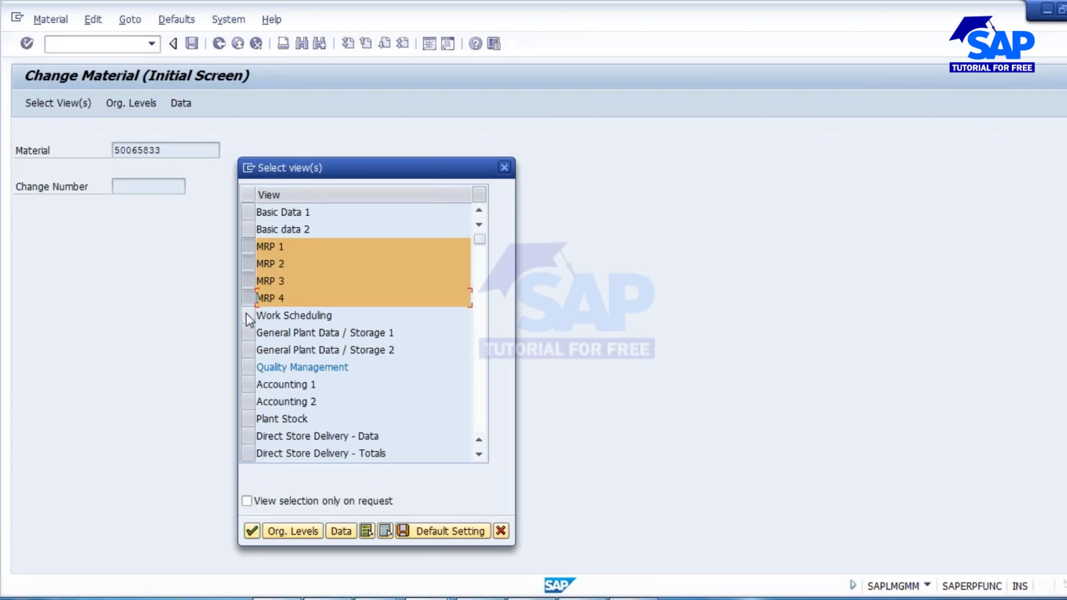
{"action": "left_click", "coordinate": [253, 250]}
{"action": "left_click_drag", "start_coordinate": [252, 269], "coordinate": [248, 299]}
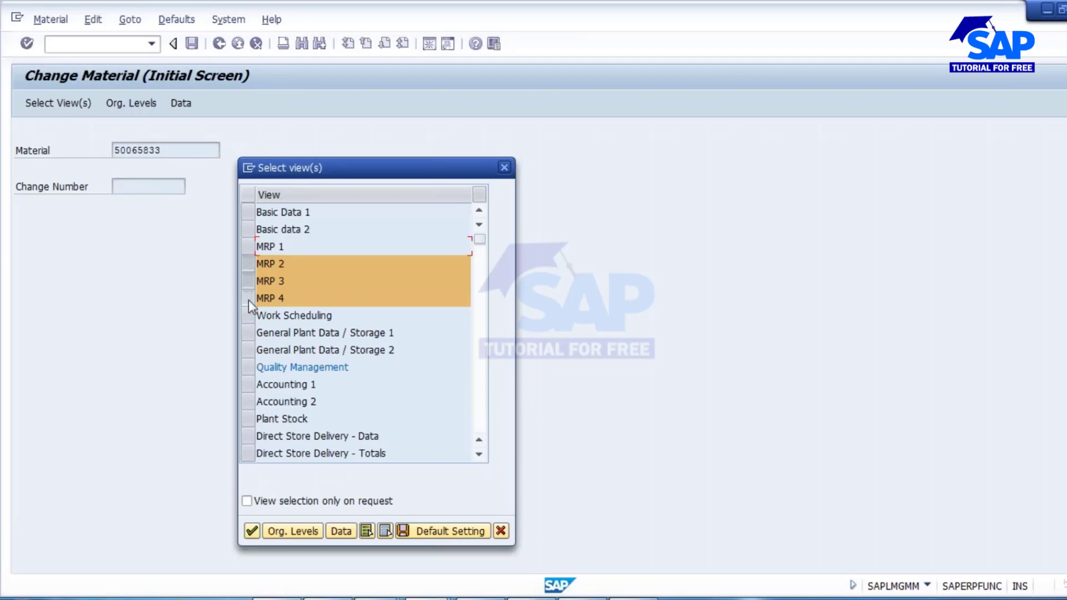
{"action": "left_click_drag", "start_coordinate": [252, 249], "coordinate": [252, 300]}
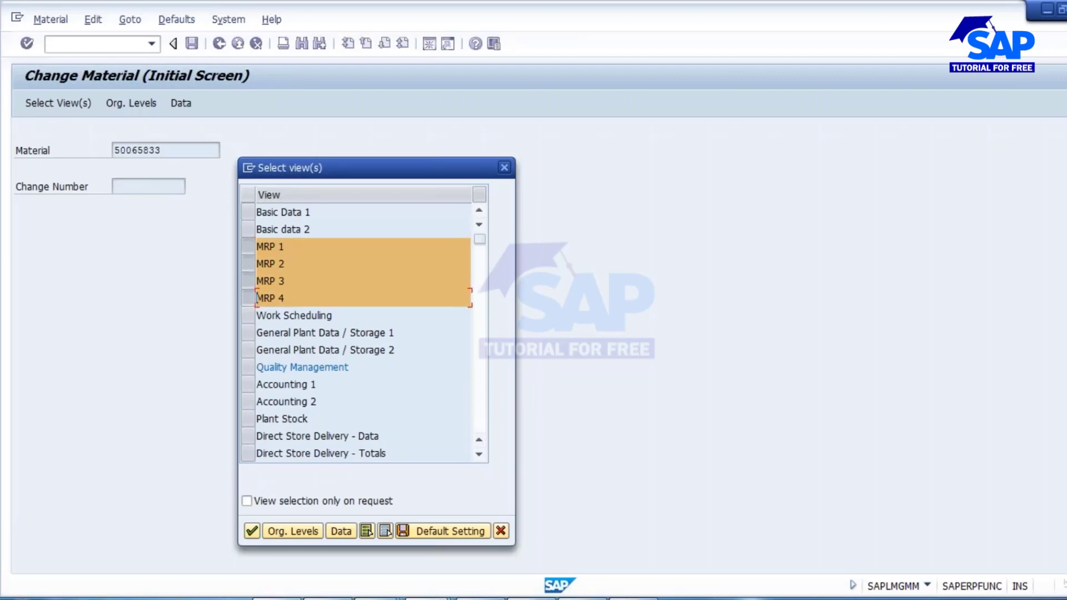
{"action": "left_click", "coordinate": [441, 530]}
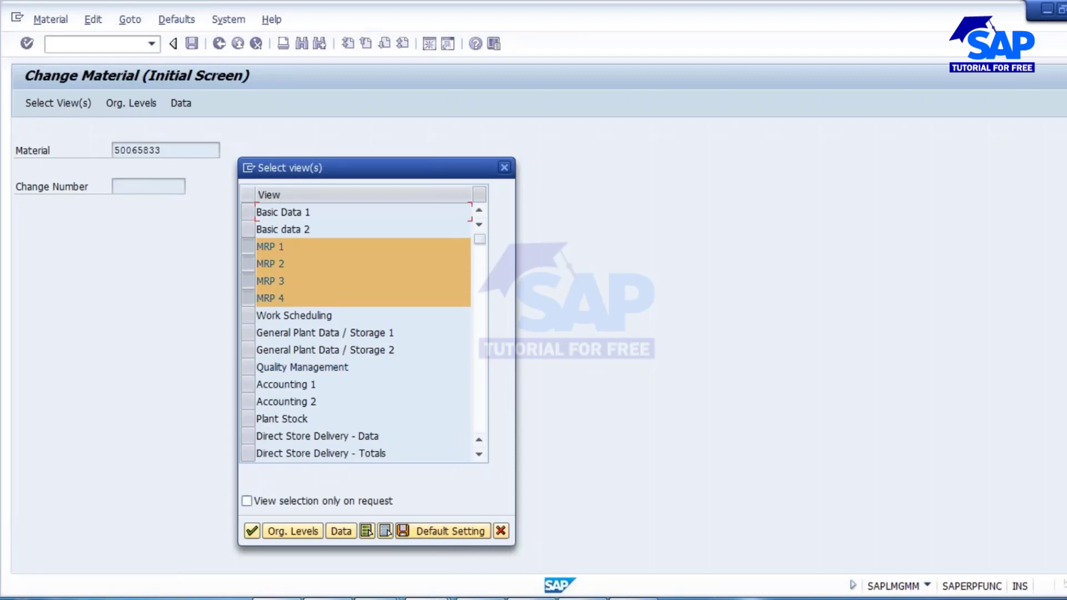
Step: Open the selected MRP views of the material for plant 1000 and save the material
{"action": "left_click", "coordinate": [251, 531]}
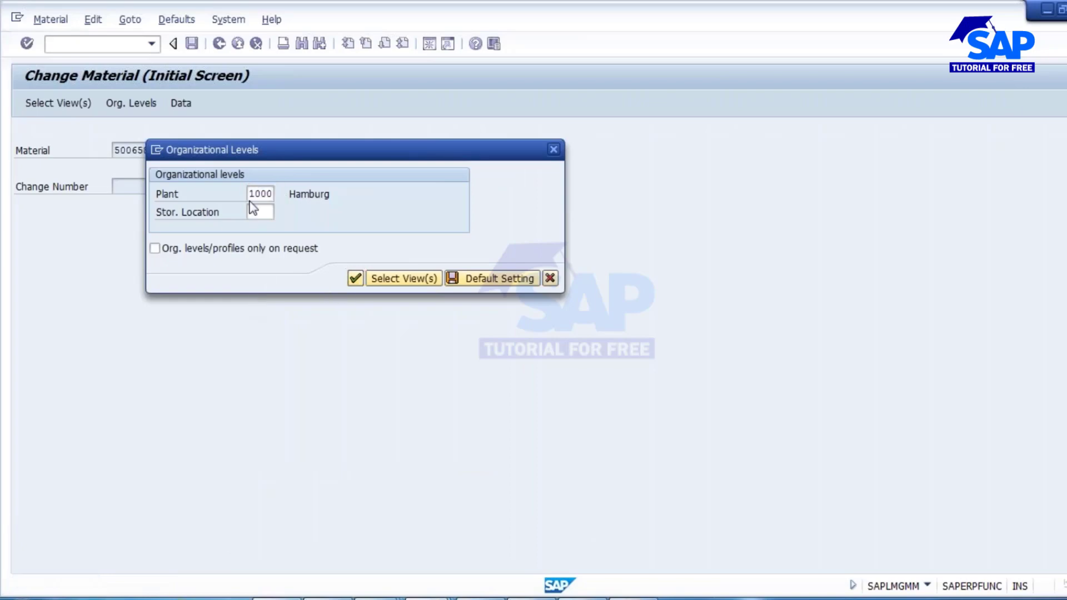
{"action": "key", "text": "Return"}
{"action": "left_click", "coordinate": [192, 43]}
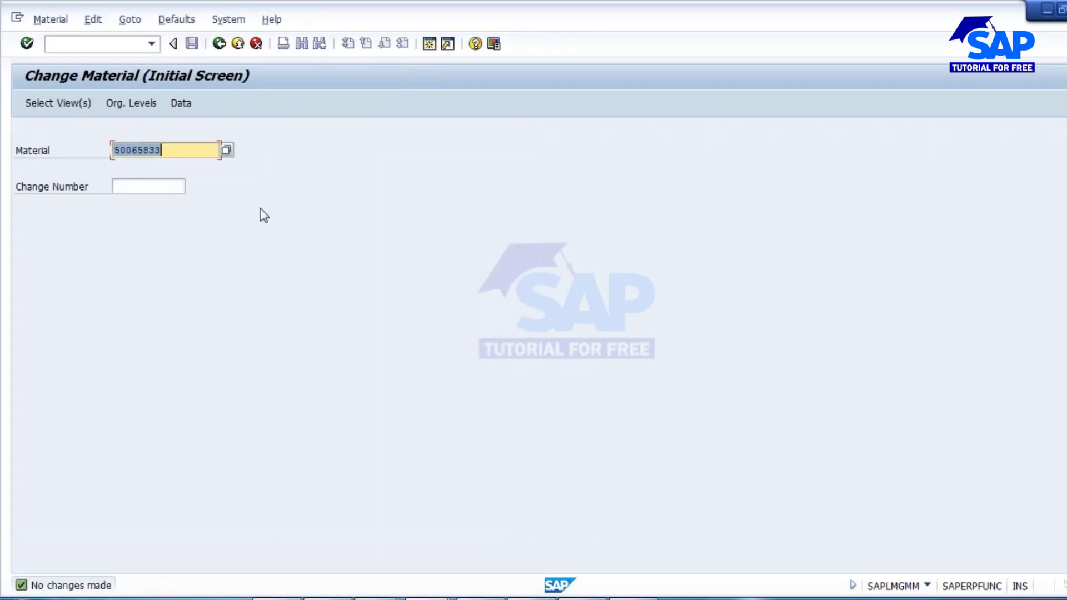
Step: Open the material's MRP views for plant 1100, made the default organizational level, and save the material
{"action": "key", "text": "Return"}
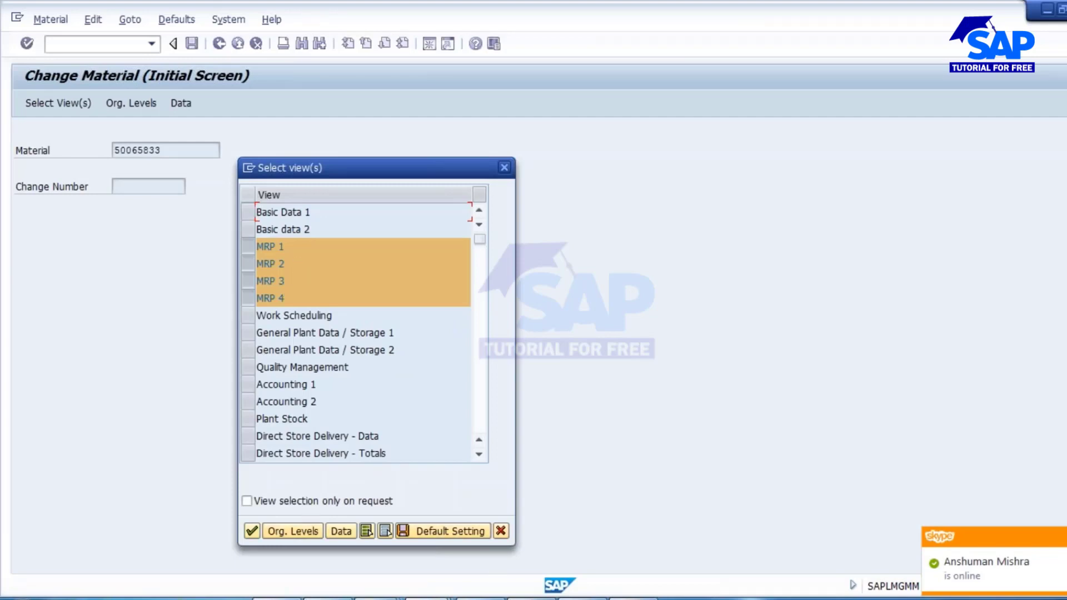
{"action": "key", "text": "alt+Tab"}
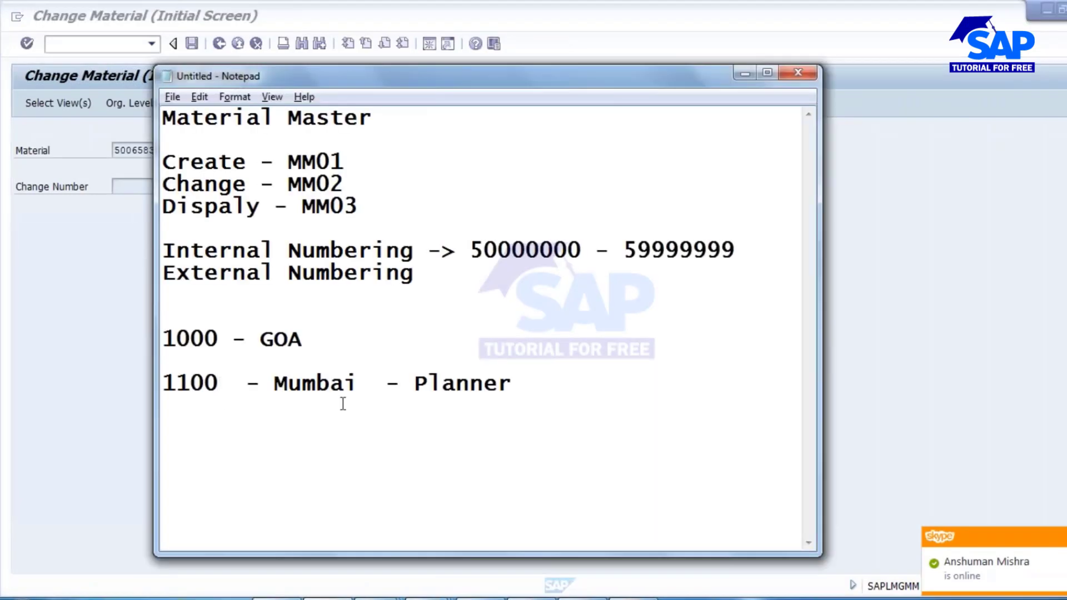
{"action": "key", "text": "alt+Tab"}
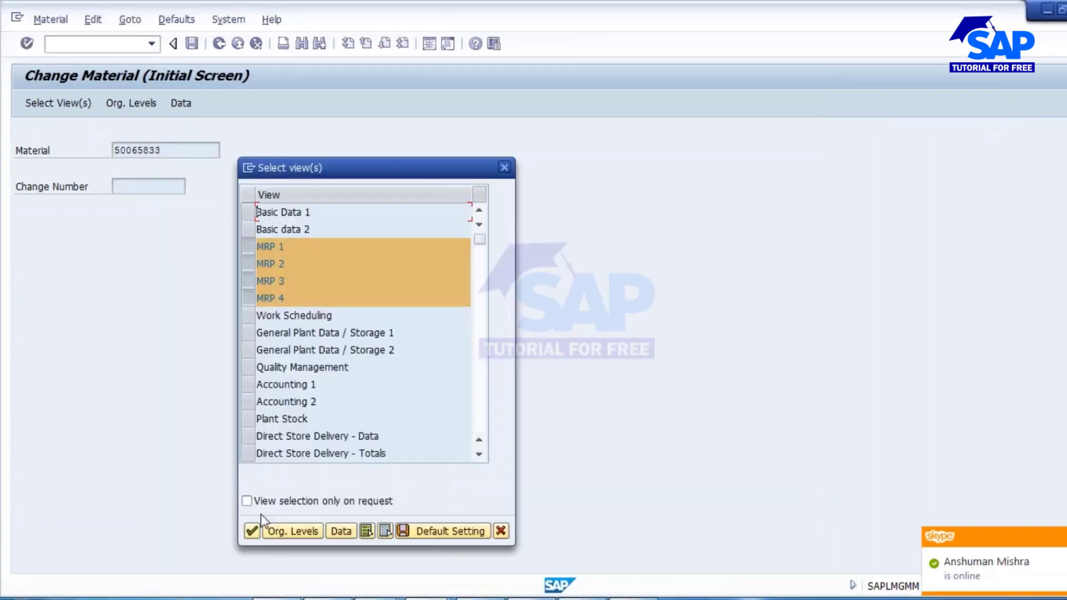
{"action": "left_click", "coordinate": [284, 532]}
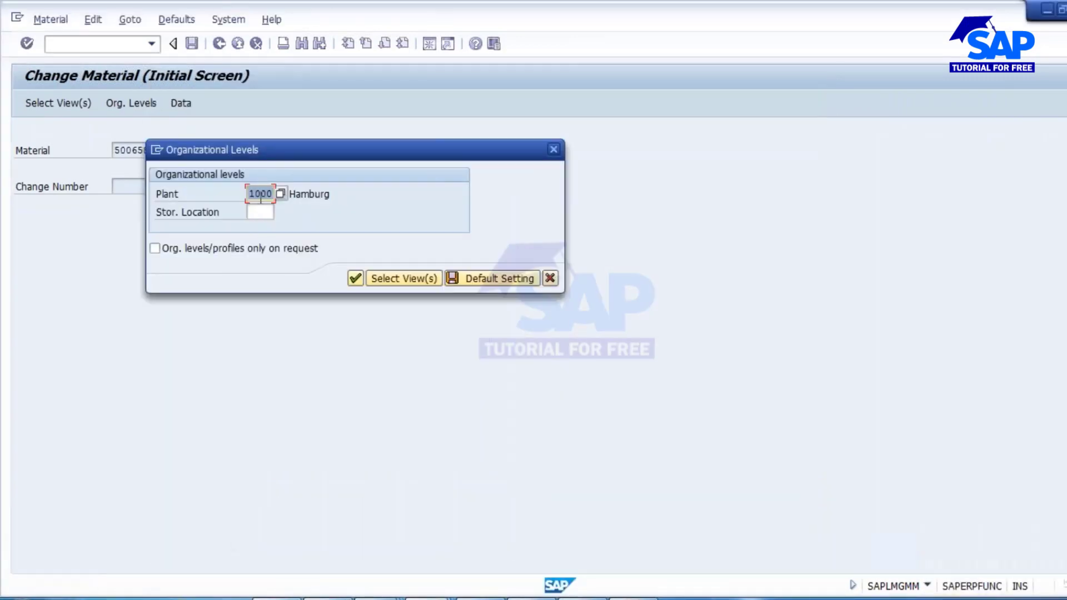
{"action": "key", "text": "BackSpace"}
{"action": "left_click", "coordinate": [280, 193]}
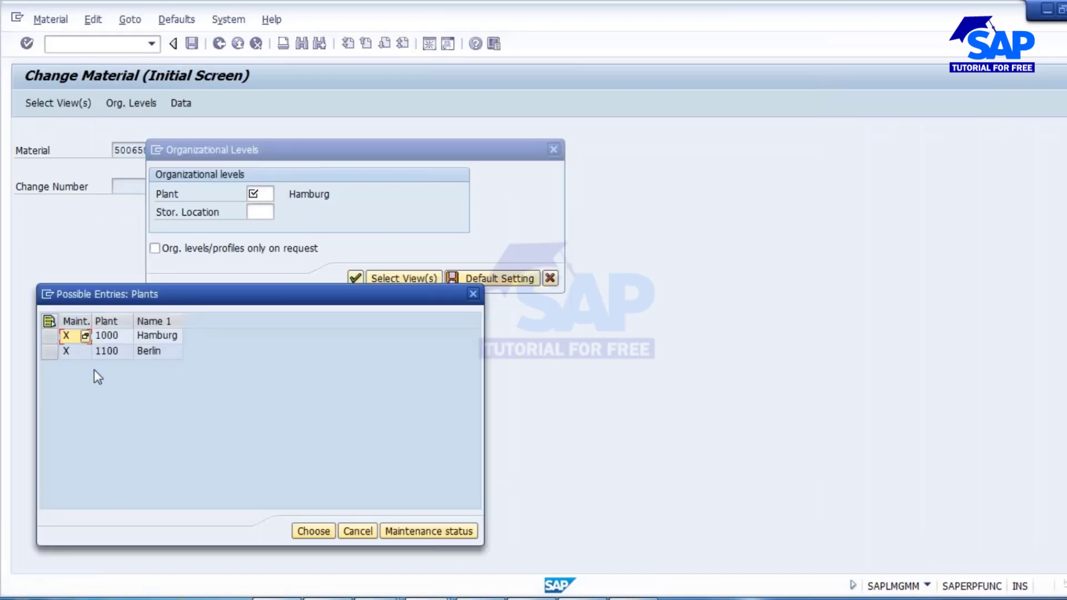
{"action": "double_click", "coordinate": [104, 350]}
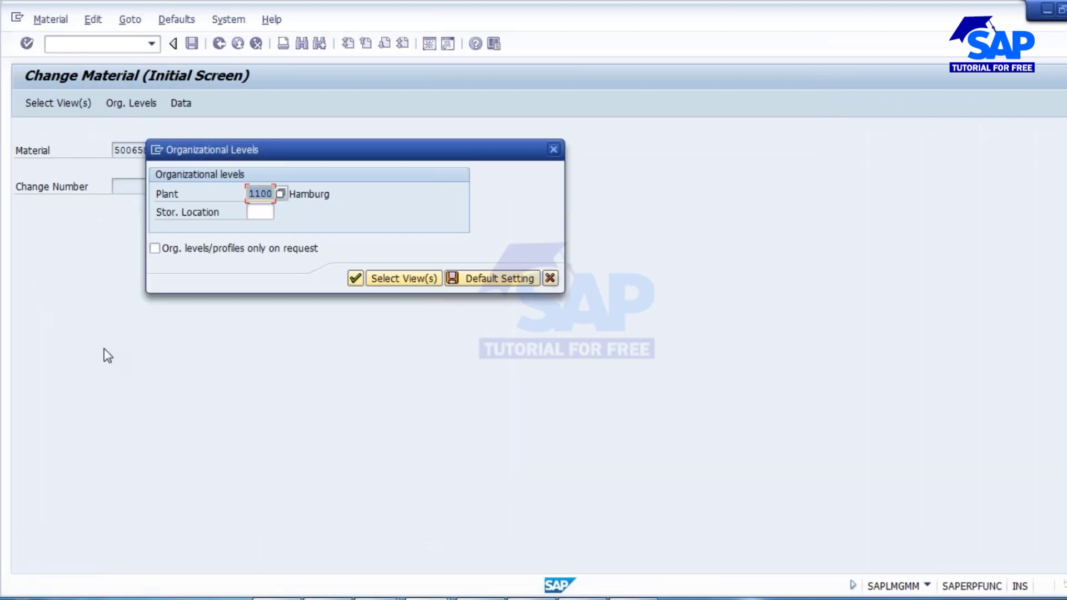
{"action": "left_click", "coordinate": [512, 279]}
{"action": "left_click", "coordinate": [355, 277]}
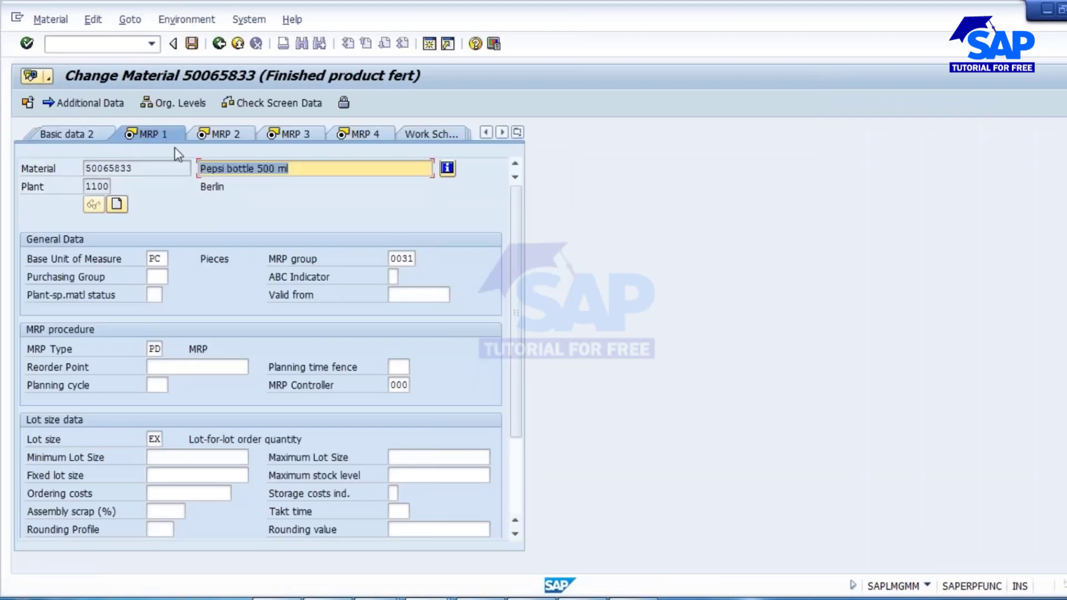
{"action": "left_click", "coordinate": [192, 43]}
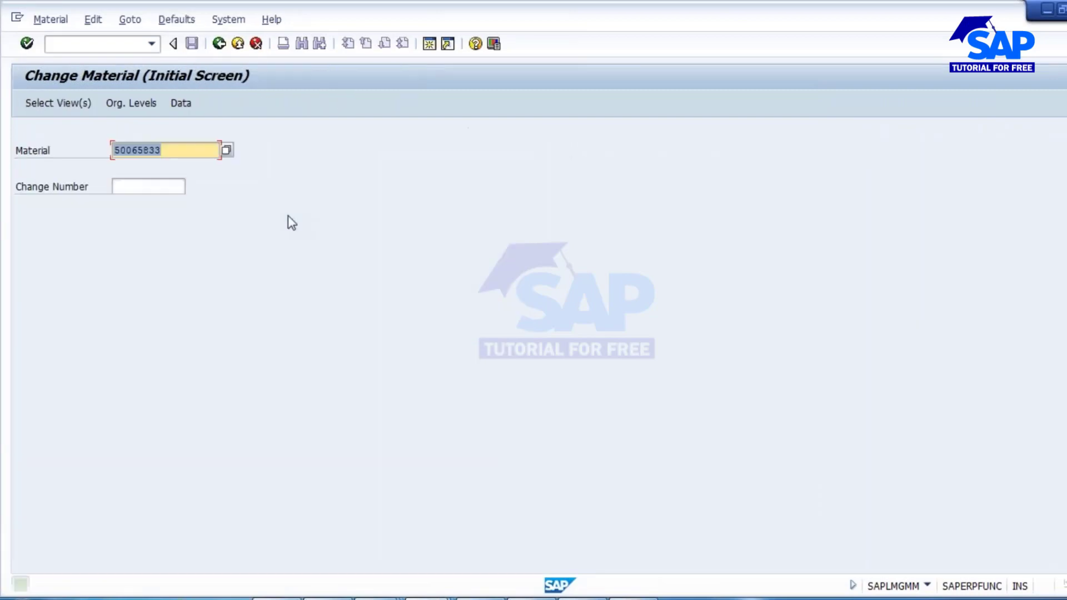
Step: Change to material display mode and open the MRP views of material 50065833 using the default plant 1100
{"action": "left_click", "coordinate": [56, 20]}
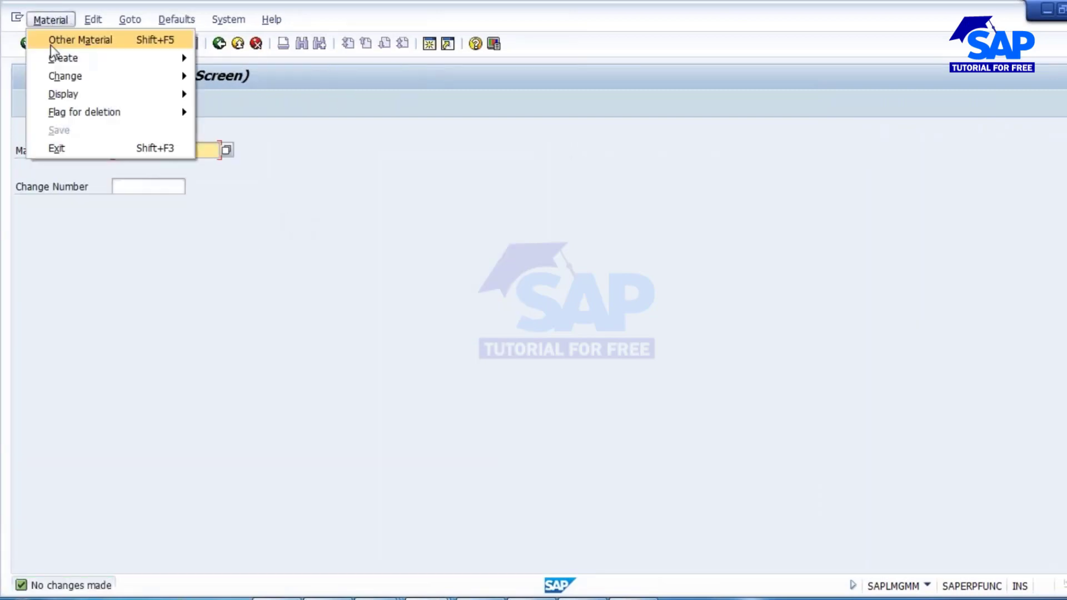
{"action": "mouse_move", "coordinate": [150, 99]}
{"action": "left_click", "coordinate": [229, 94]}
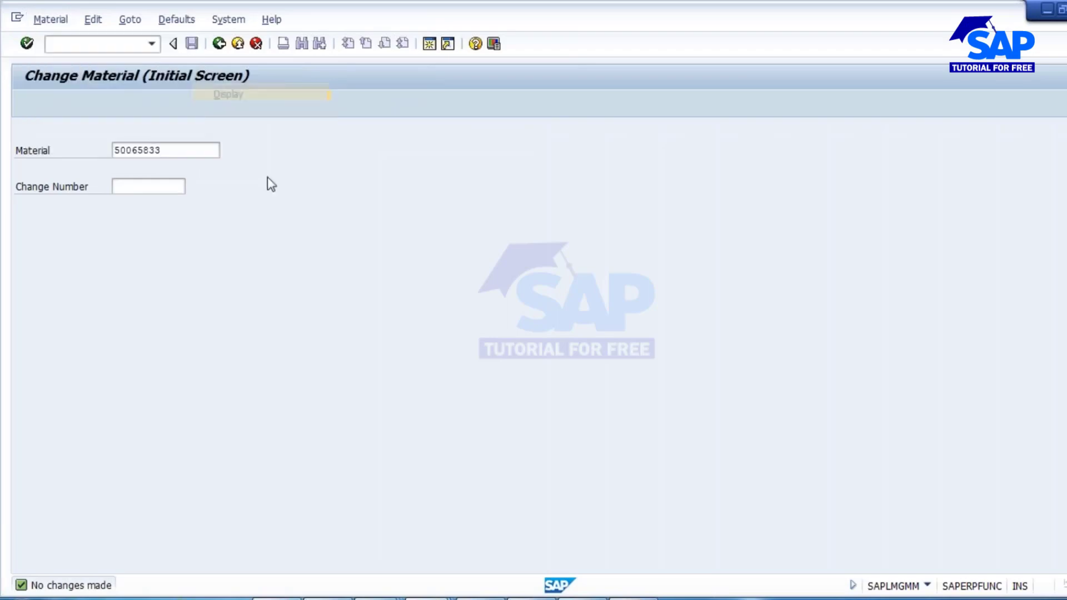
{"action": "key", "text": "Return"}
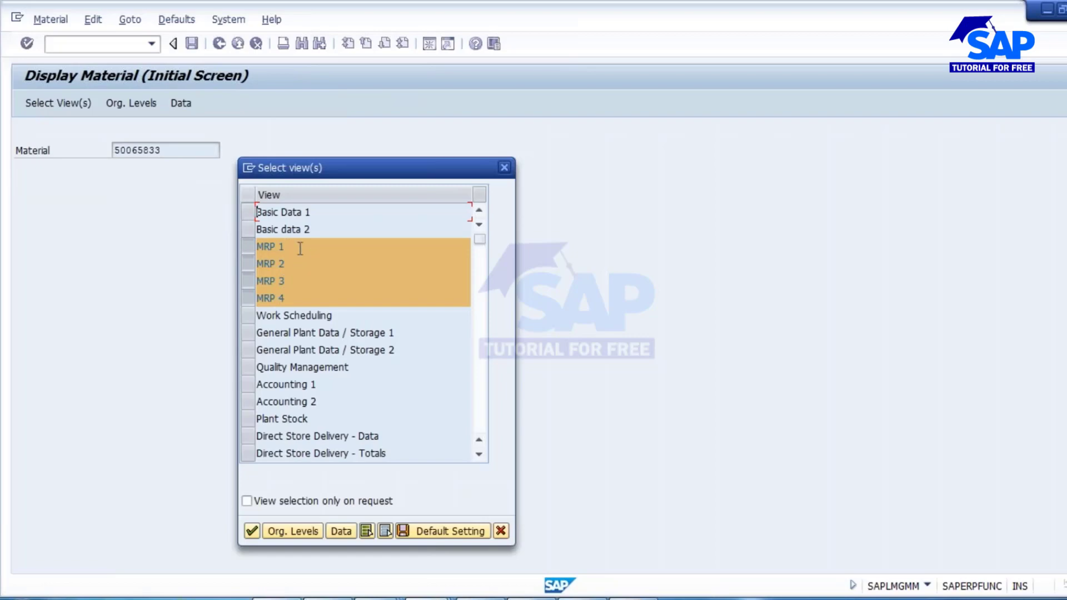
{"action": "left_click", "coordinate": [287, 531]}
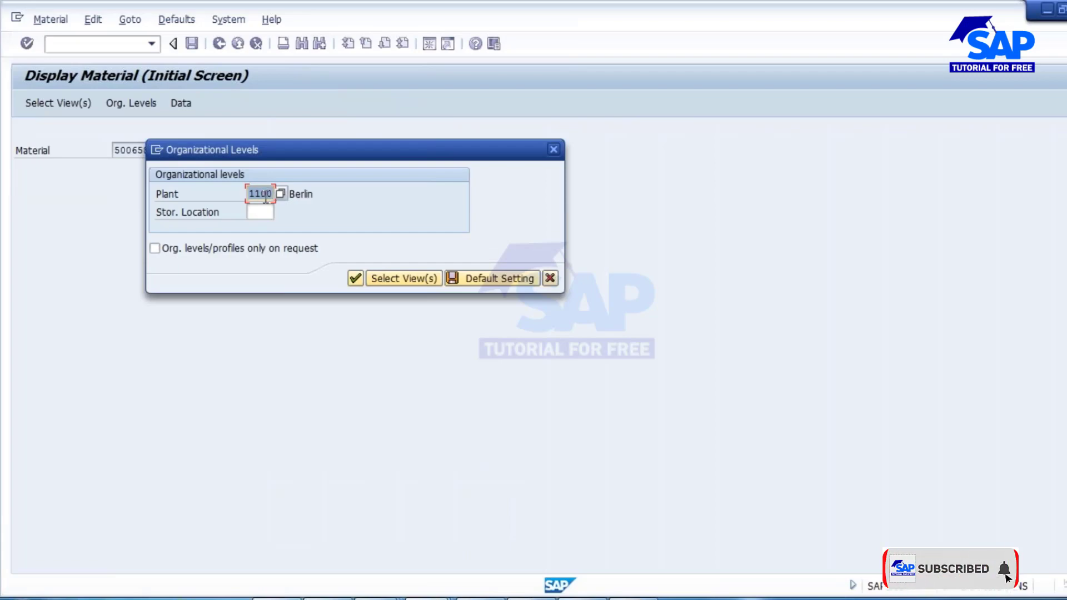
{"action": "left_click", "coordinate": [355, 278]}
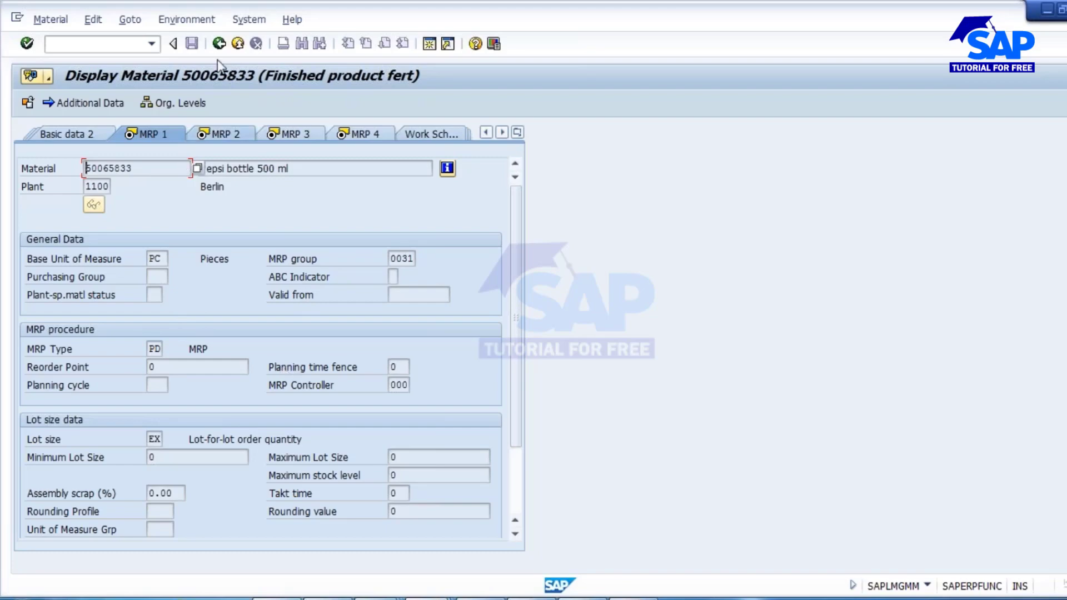
Step: Leave the material display and start creating a material with transaction MM01
{"action": "left_click", "coordinate": [219, 44]}
{"action": "left_click", "coordinate": [219, 43]}
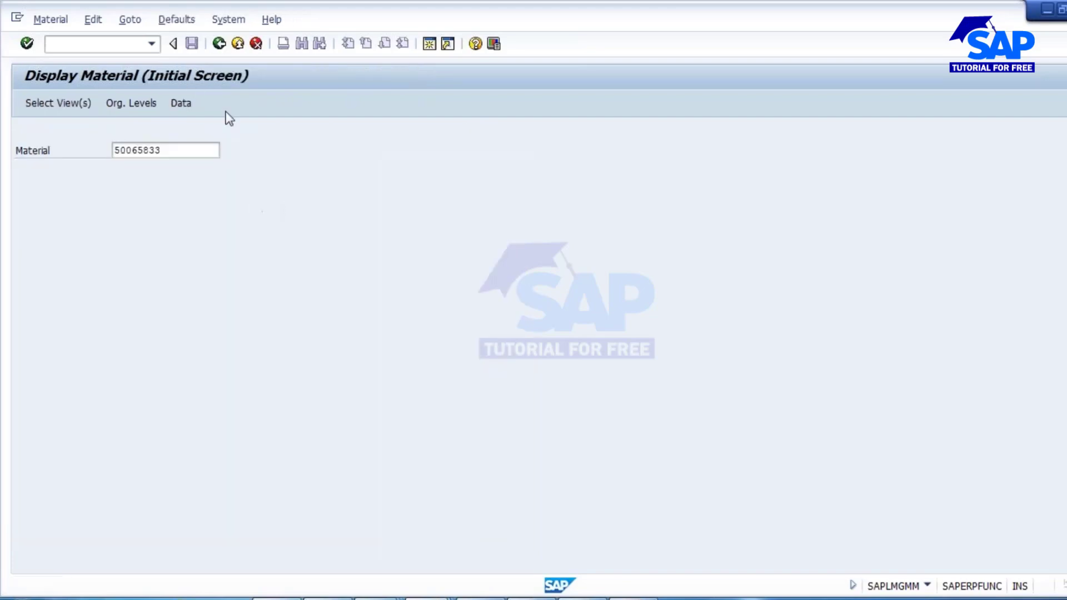
{"action": "left_click", "coordinate": [73, 44]}
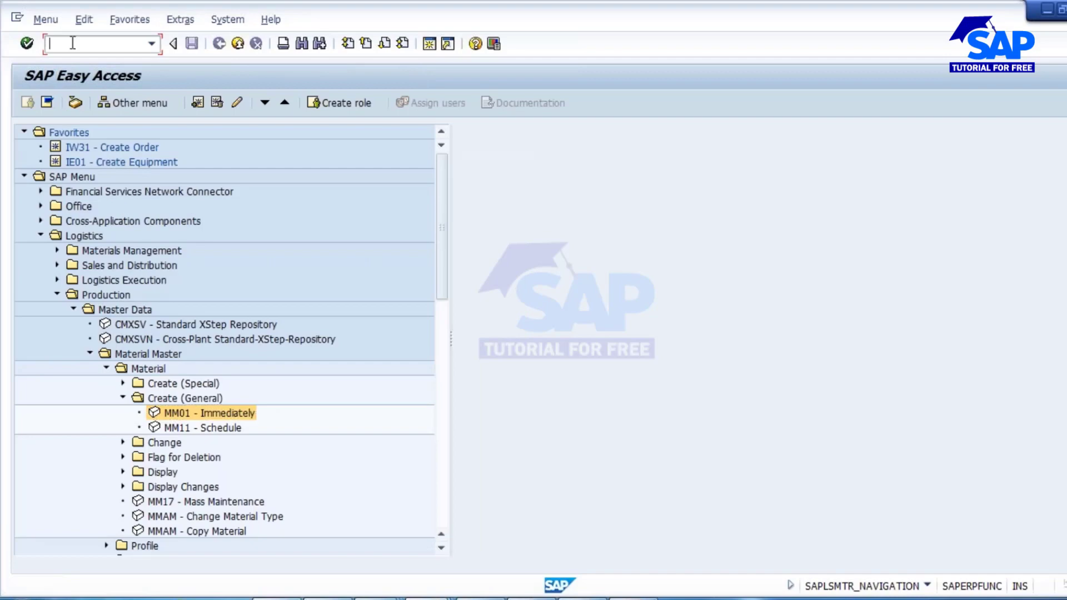
{"action": "type", "text": "mm01"}
{"action": "key", "text": "Return"}
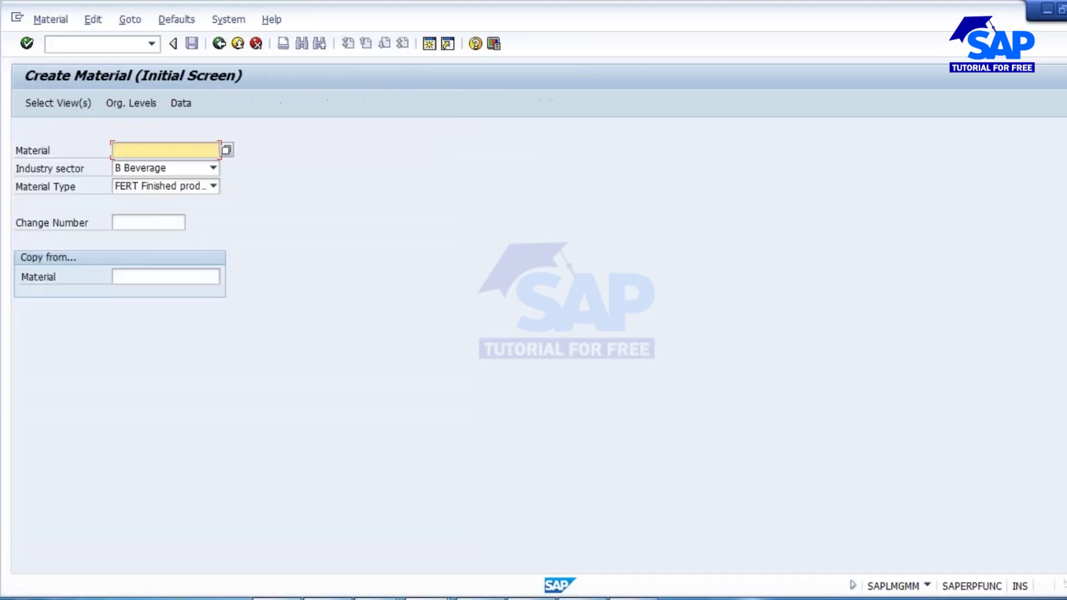
{"action": "key", "text": "Return"}
Step: Copy material number 50065833 from the Materials List into the copy-from material of the new material
{"action": "key", "text": "alt+Tab"}
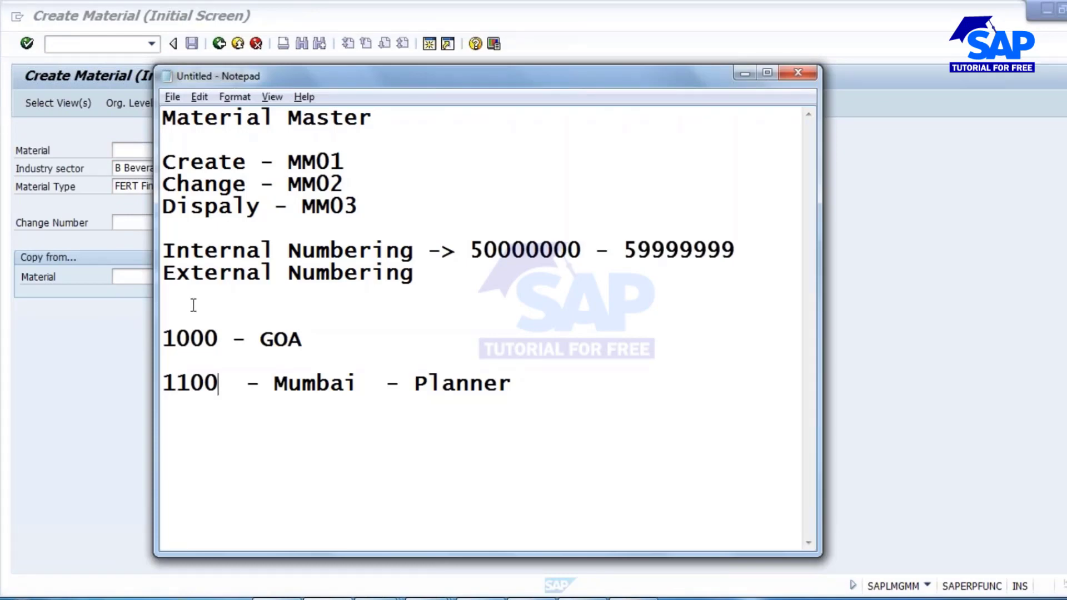
{"action": "key", "text": "alt+Tab"}
{"action": "left_click", "coordinate": [155, 278]}
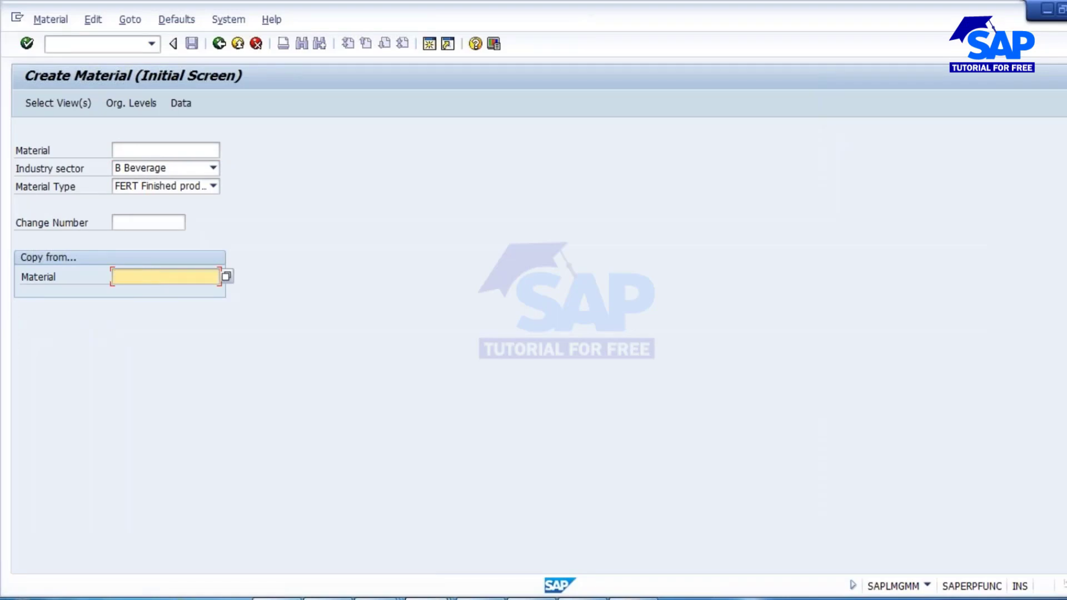
{"action": "mouse_move", "coordinate": [450, 591]}
{"action": "left_click", "coordinate": [550, 500]}
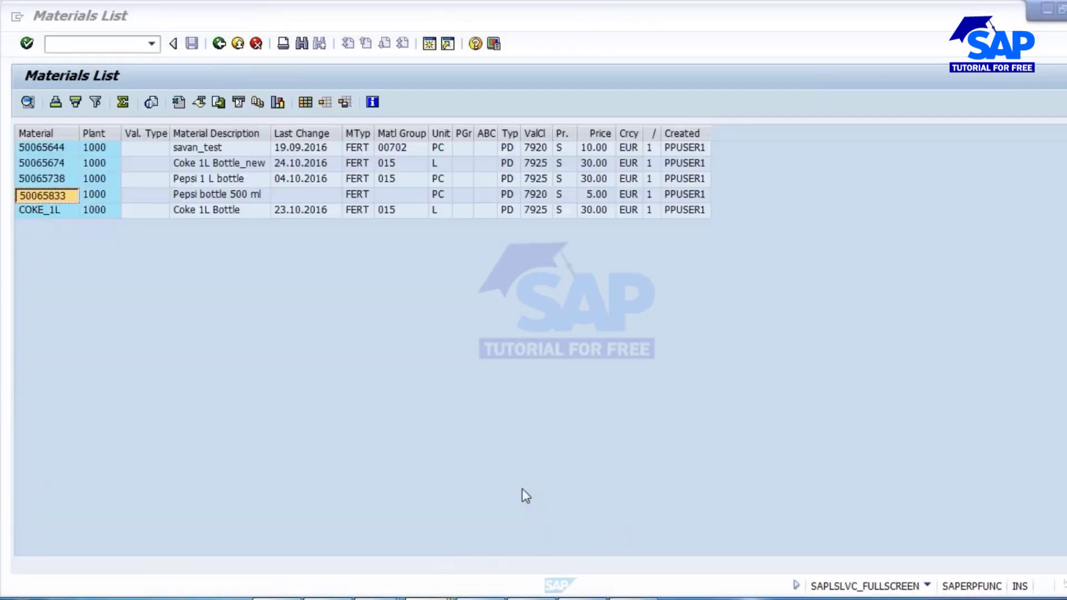
{"action": "left_click", "coordinate": [45, 196]}
{"action": "left_click", "coordinate": [39, 196]}
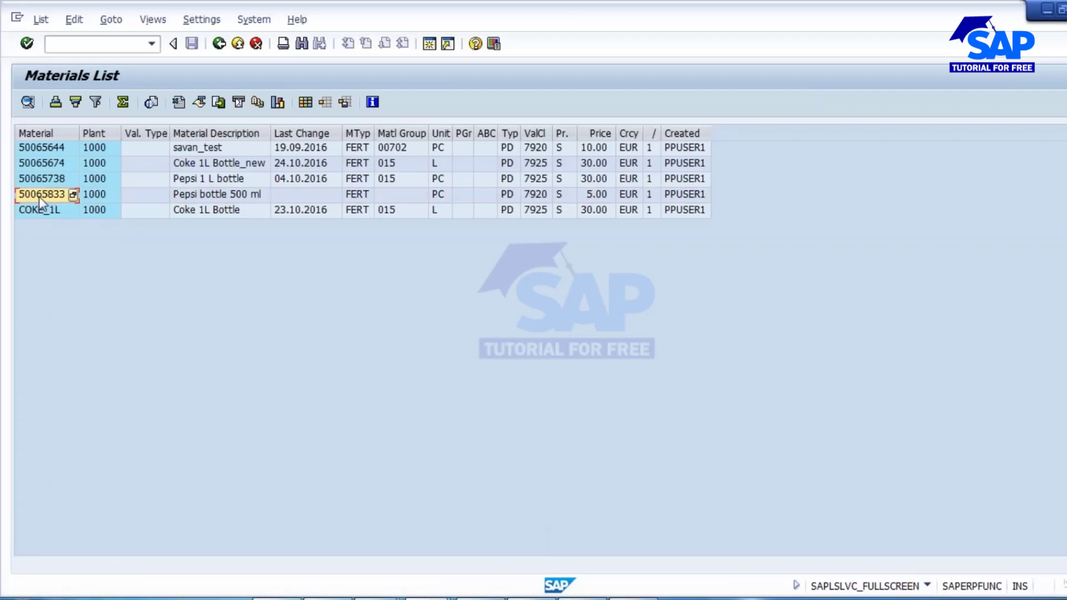
{"action": "key", "text": "alt+Tab"}
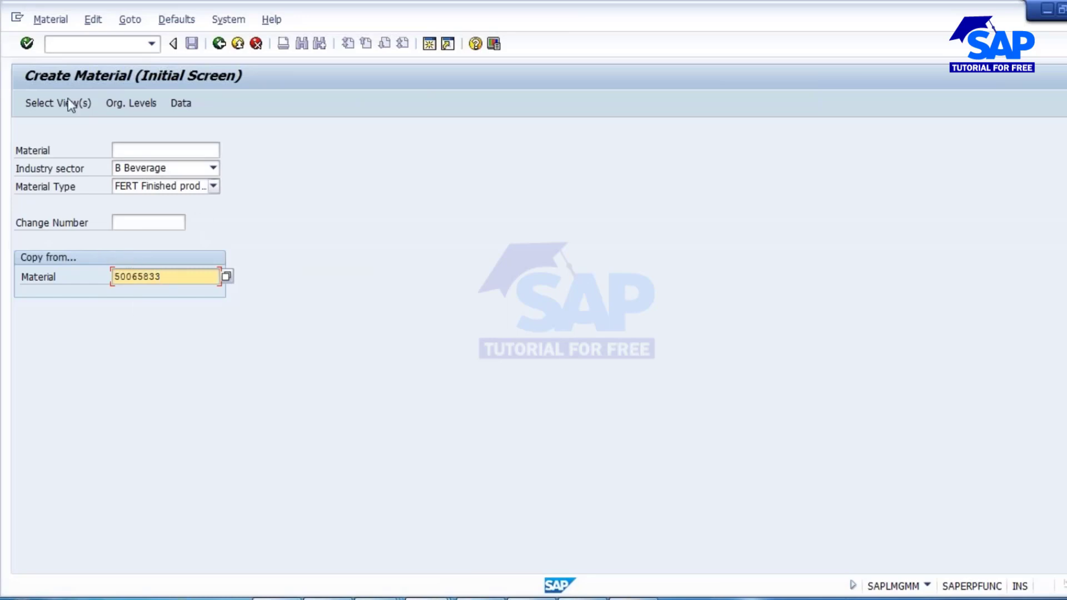
Step: Add Basic Data 1, Basic data 2, Work Scheduling and General Plant Data / Storage 1 and 2 to the new material's view selection
{"action": "left_click", "coordinate": [54, 104]}
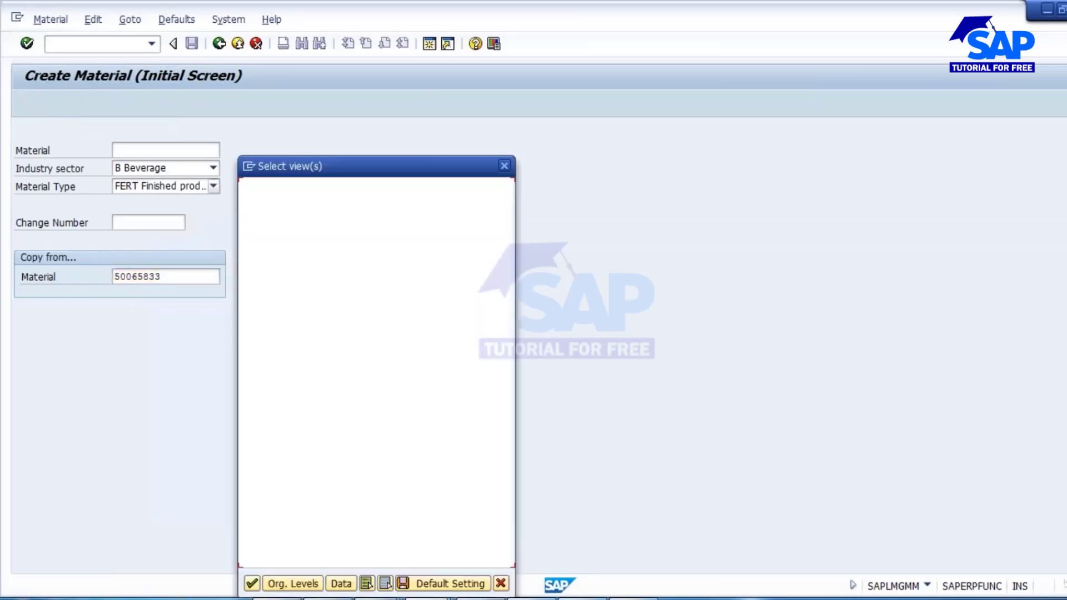
{"action": "left_click_drag", "start_coordinate": [249, 217], "coordinate": [248, 229]}
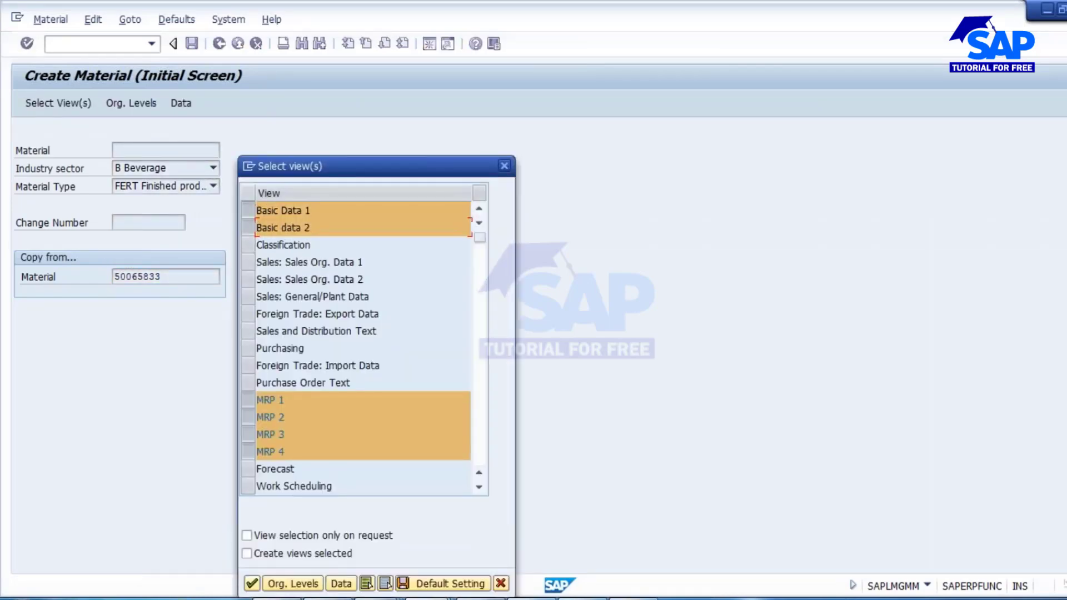
{"action": "left_click", "coordinate": [249, 486]}
{"action": "scroll", "coordinate": [250, 467], "scroll_direction": "down", "scroll_amount": 1}
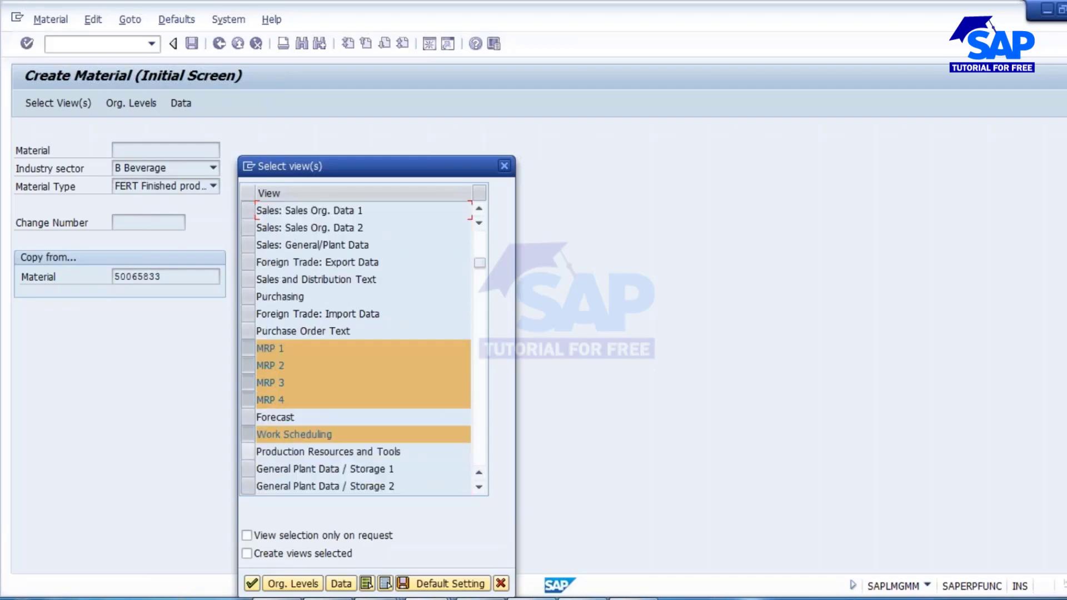
{"action": "left_click", "coordinate": [249, 469]}
{"action": "left_click", "coordinate": [249, 486]}
Step: Add Quality Management, Accounting 1 and Accounting 2 to the selected views and continue to the organizational levels
{"action": "scroll", "coordinate": [248, 486], "scroll_direction": "down", "scroll_amount": 1}
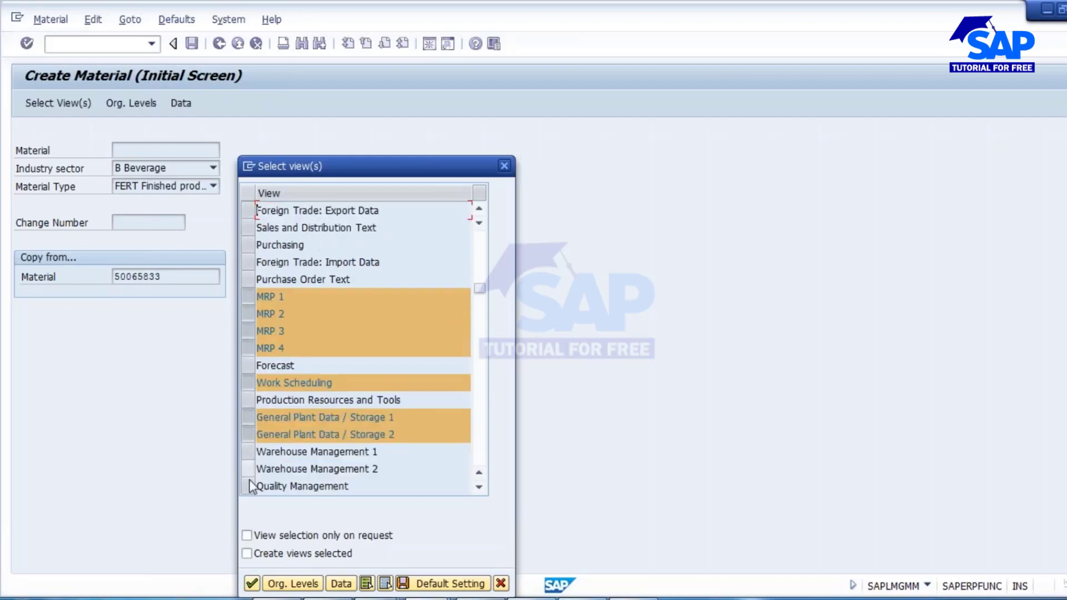
{"action": "left_click", "coordinate": [249, 486]}
{"action": "scroll", "coordinate": [249, 477], "scroll_direction": "down", "scroll_amount": 1}
{"action": "left_click", "coordinate": [248, 452]}
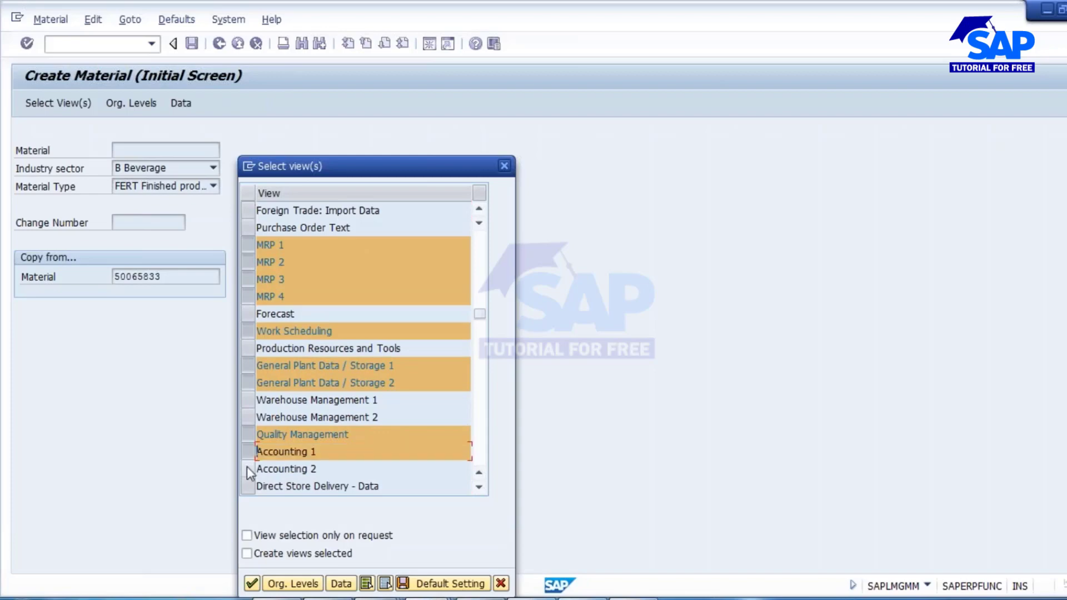
{"action": "left_click", "coordinate": [248, 469]}
{"action": "left_click_drag", "start_coordinate": [372, 171], "coordinate": [419, 112]}
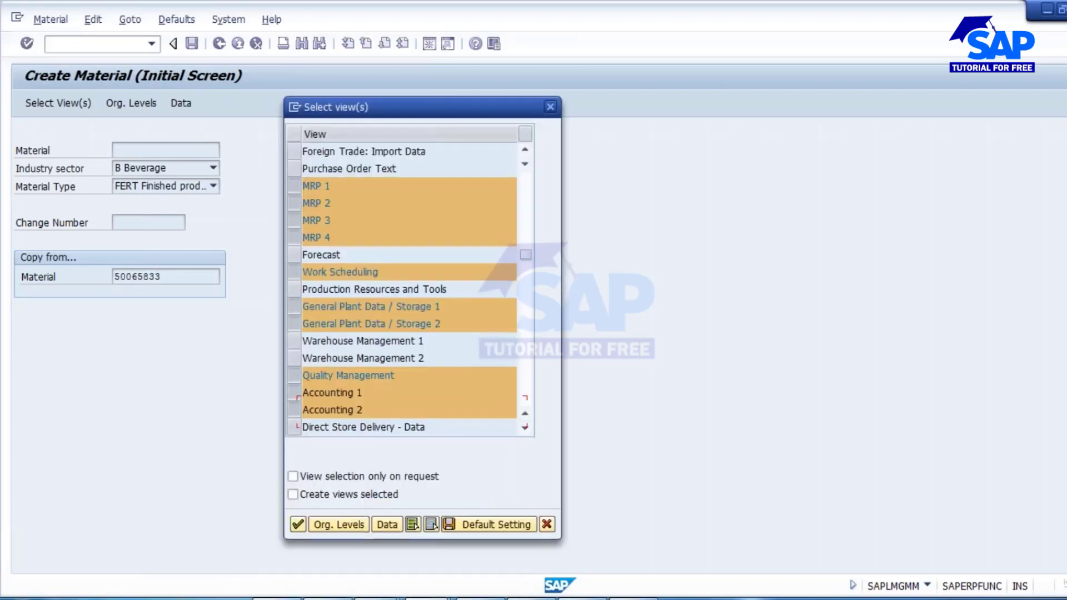
{"action": "scroll", "coordinate": [402, 288], "scroll_direction": "up", "scroll_amount": 2}
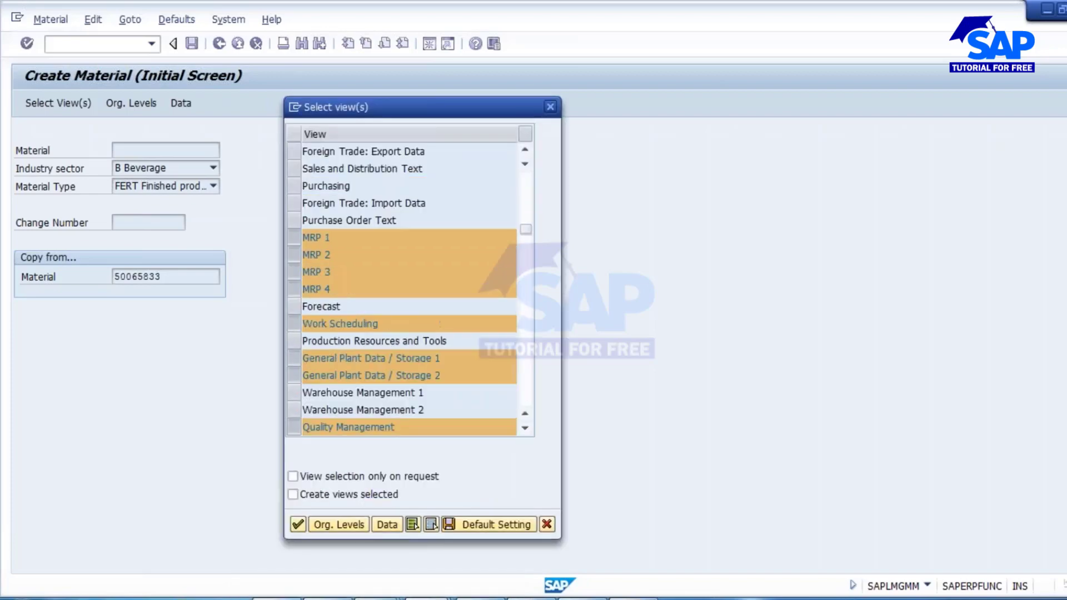
{"action": "scroll", "coordinate": [401, 289], "scroll_direction": "up", "scroll_amount": 1}
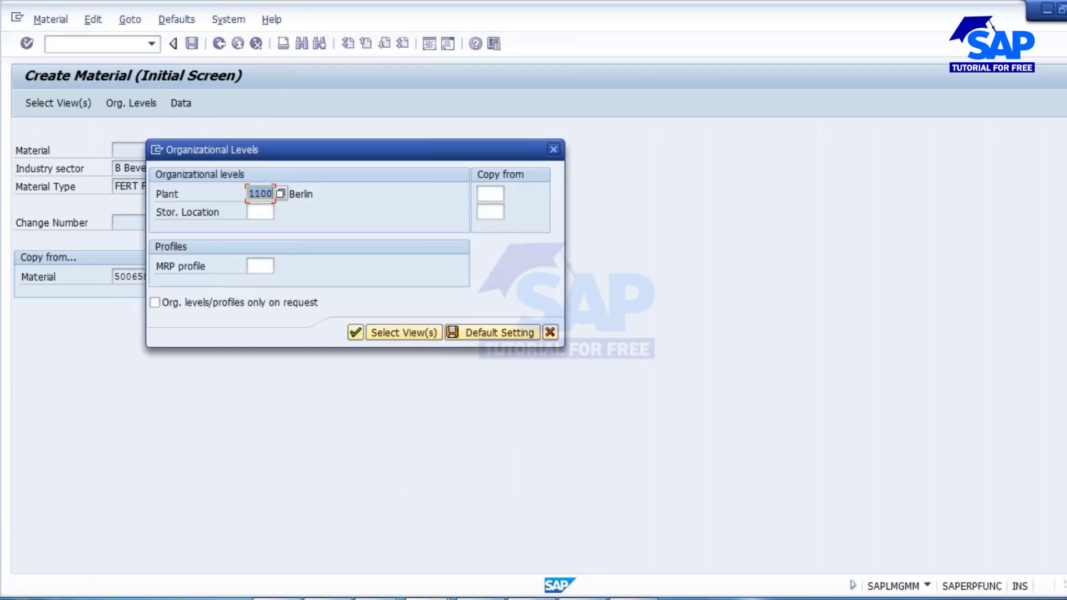
Step: Set the organizational level to plant 1000 with plant 1000 as the copy-from plant, and confirm it
{"action": "type", "text": "1000"}
{"action": "left_click", "coordinate": [489, 194]}
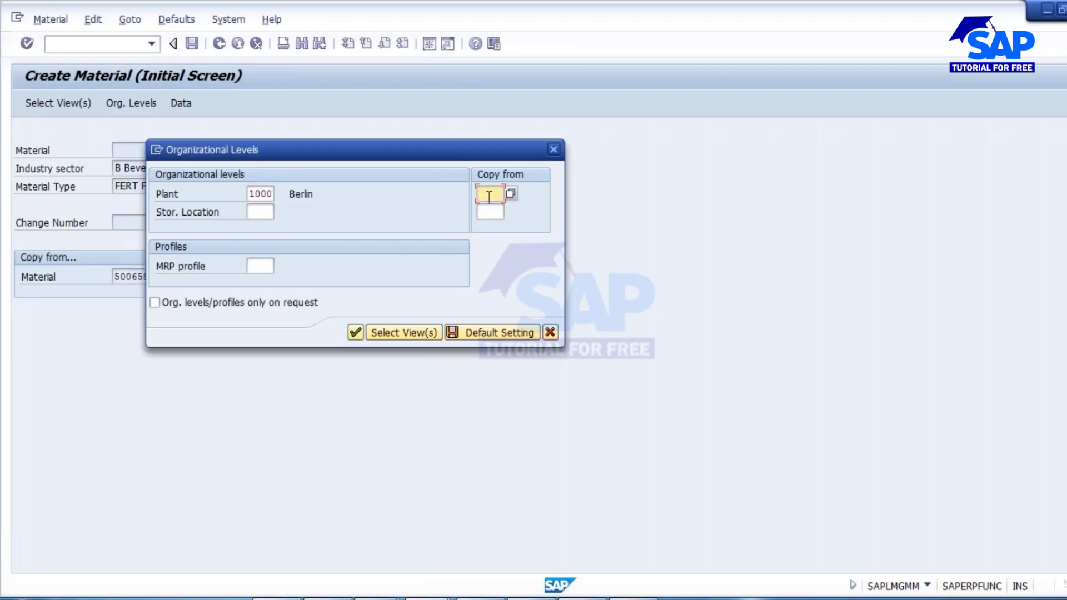
{"action": "type", "text": "1000"}
{"action": "left_click_drag", "start_coordinate": [235, 156], "coordinate": [334, 154]}
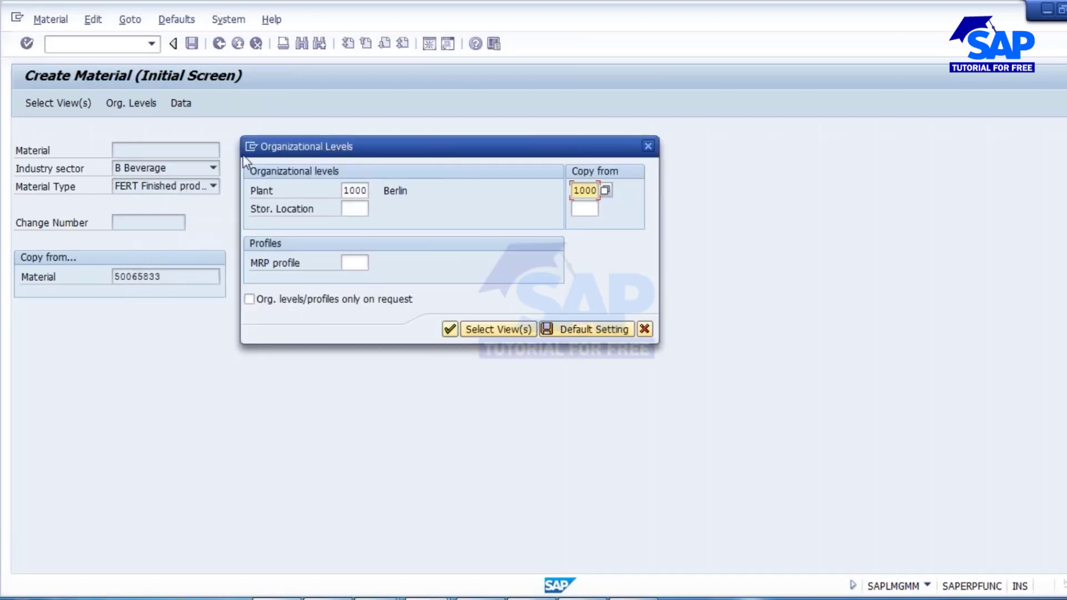
{"action": "left_click", "coordinate": [449, 329]}
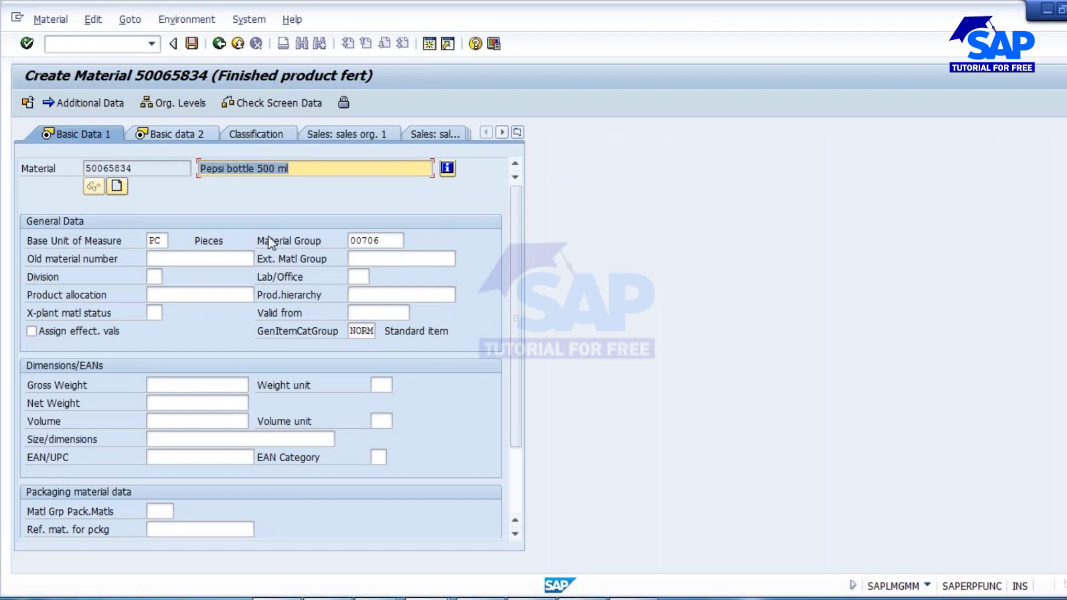
Step: Change the new material's description to "Pepsi bottle 1.5 L" and continue through the basic data to MRP 1
{"action": "left_click", "coordinate": [258, 168]}
{"action": "key", "text": "Delete"}
{"action": "key", "text": "Delete"}
{"action": "key", "text": "Delete"}
{"action": "key", "text": "Delete"}
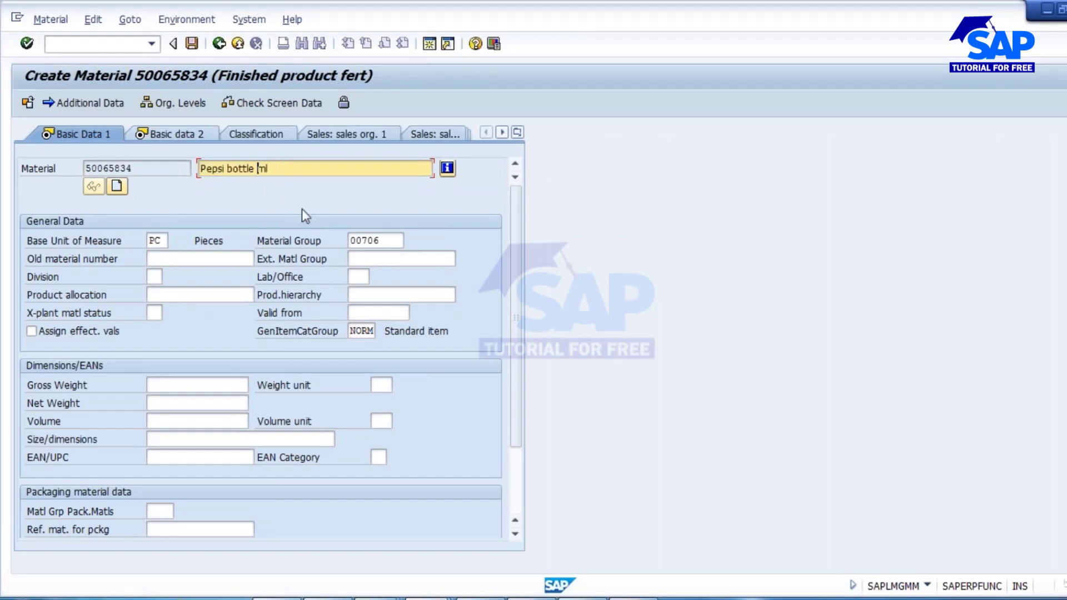
{"action": "type", "text": "1.5"}
{"action": "key", "text": "Delete"}
{"action": "key", "text": "Delete"}
{"action": "type", "text": "L"}
{"action": "key", "text": "Return"}
{"action": "key", "text": "Return"}
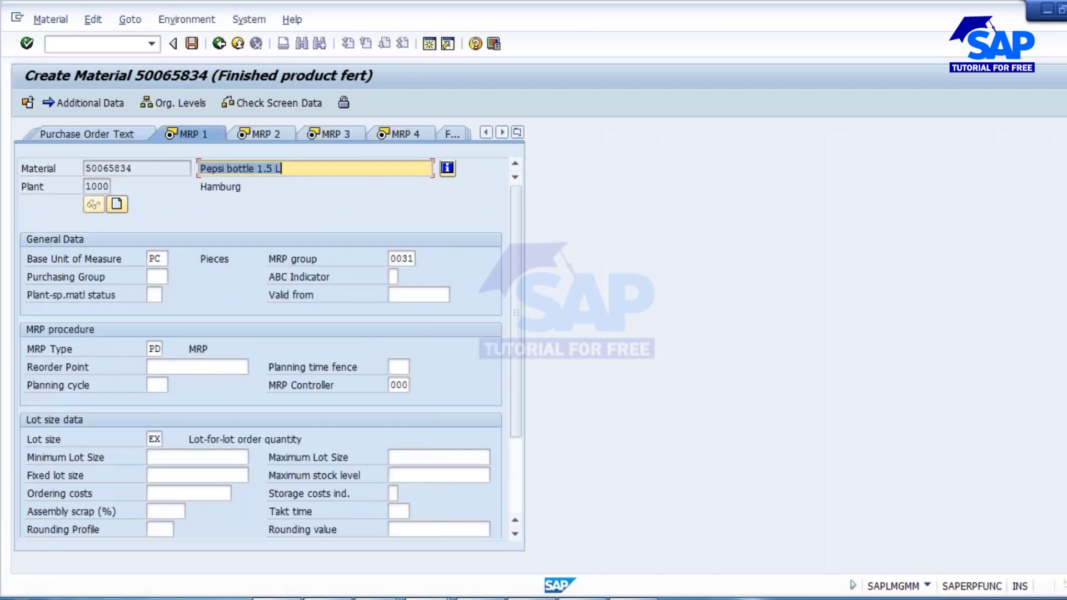
Step: Check the copied MRP type, MRP controller and lot size, and accept the data of MRP 1 to MRP 4
{"action": "left_click", "coordinate": [155, 348]}
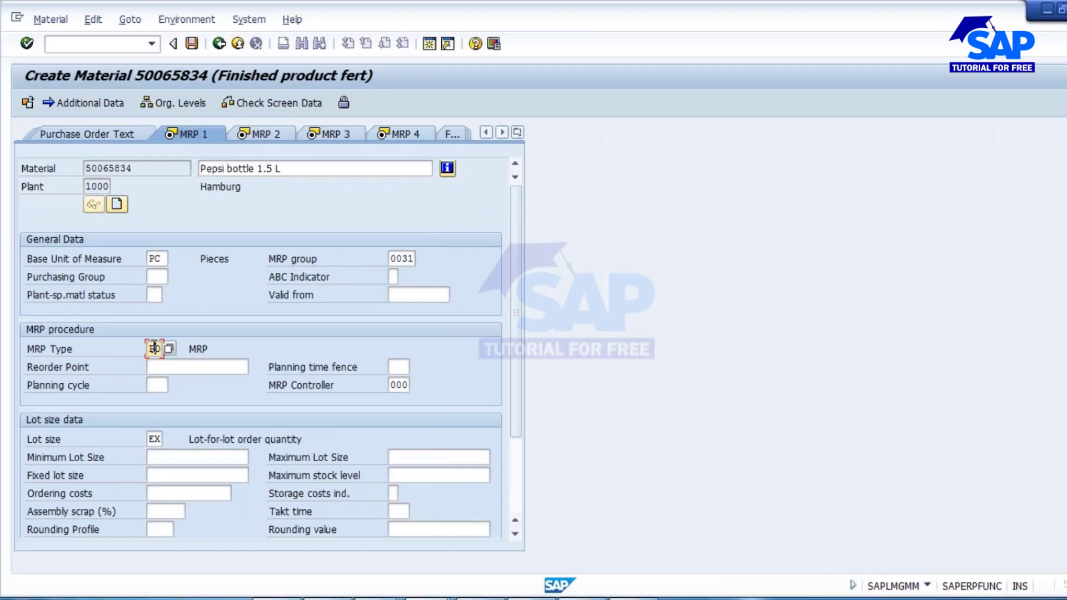
{"action": "left_click", "coordinate": [396, 385]}
{"action": "double_click", "coordinate": [154, 439]}
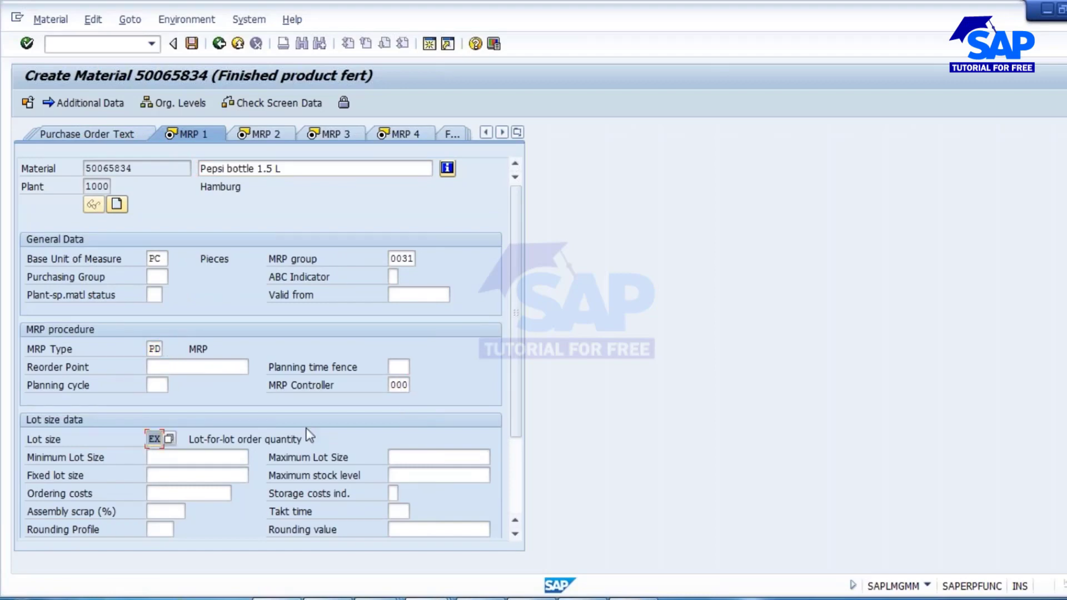
{"action": "key", "text": "Return"}
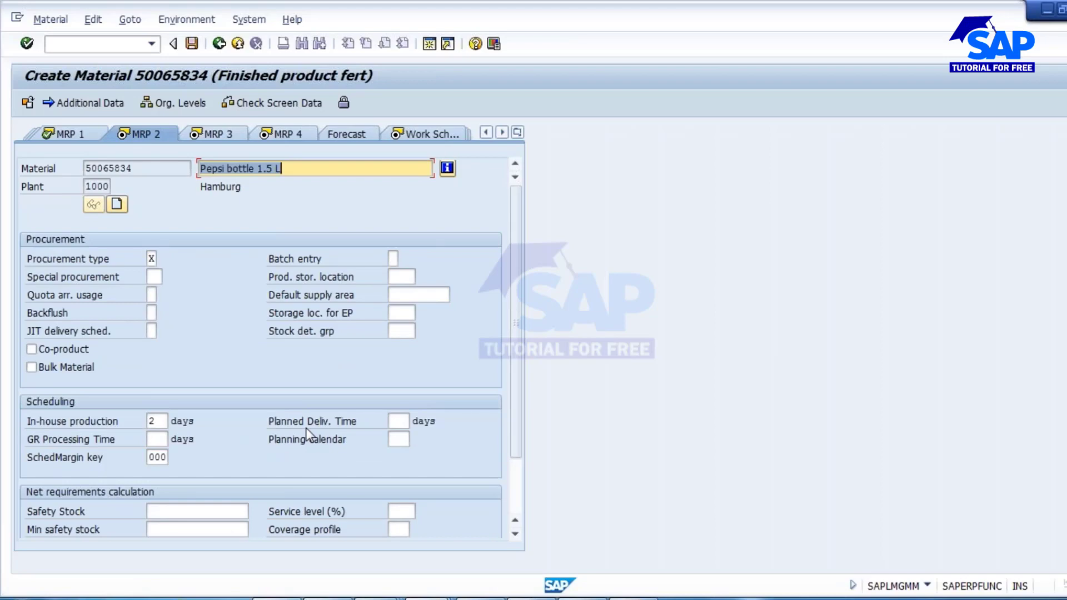
{"action": "key", "text": "Return"}
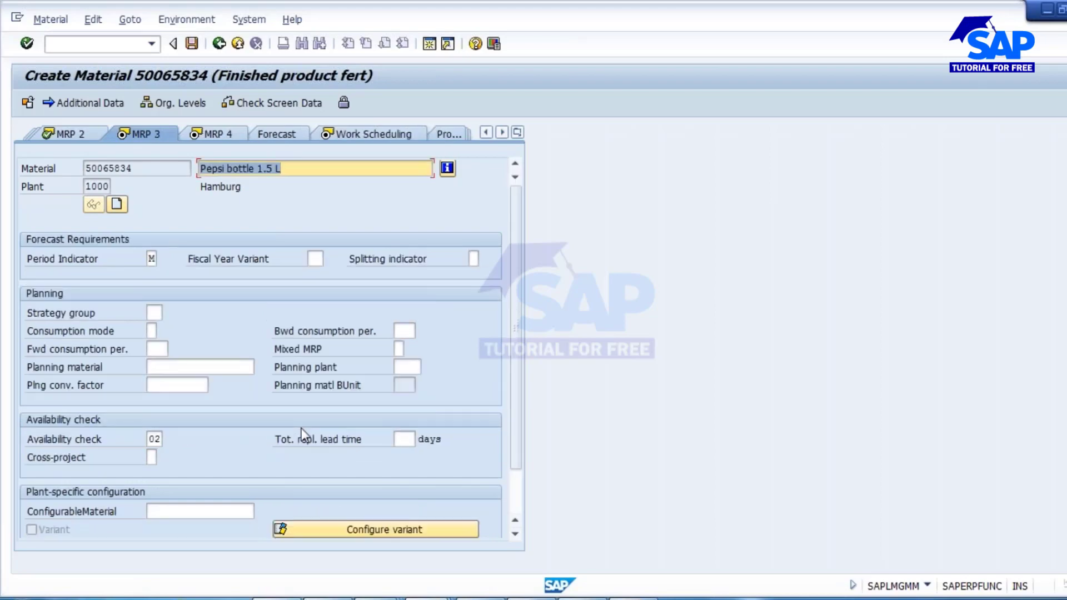
{"action": "key", "text": "Return"}
{"action": "key", "text": "Return"}
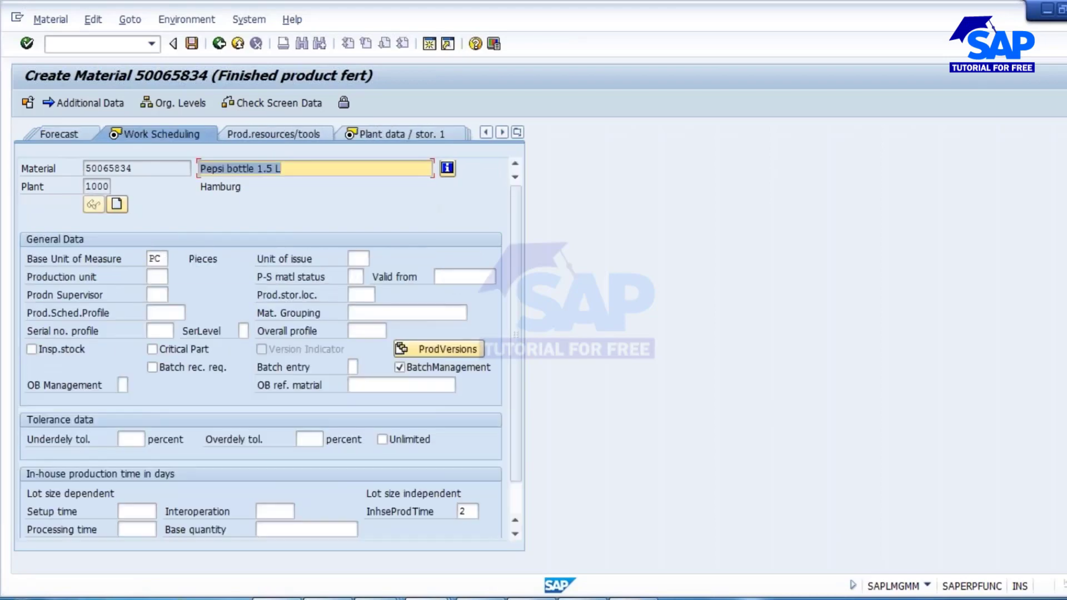
Step: Accept the copied work scheduling, plant data, quality management and accounting views, and save the new material
{"action": "key", "text": "Return"}
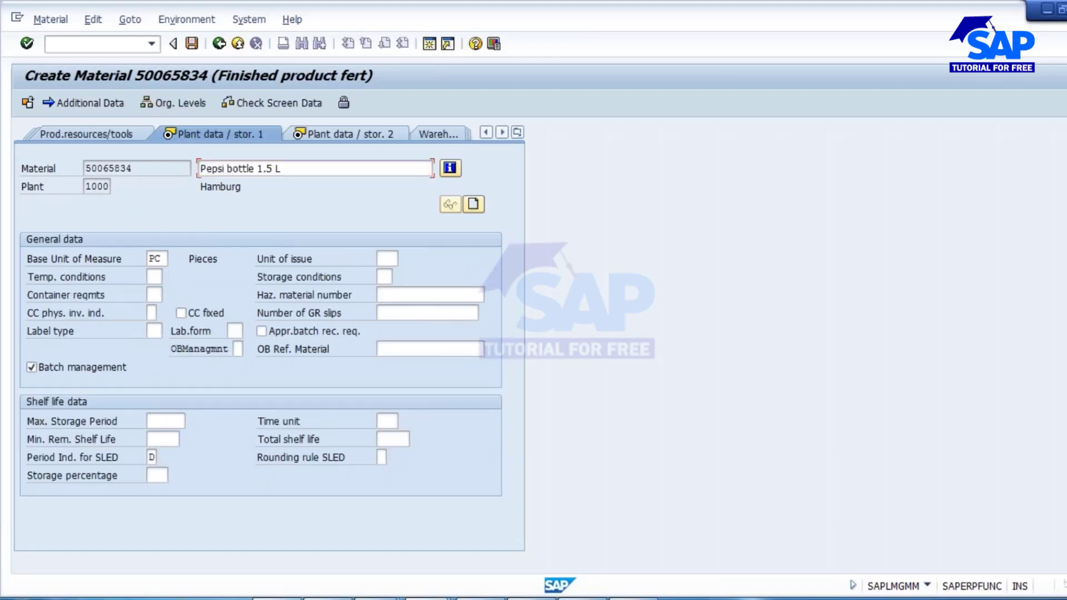
{"action": "key", "text": "Return"}
{"action": "key", "text": "Return"}
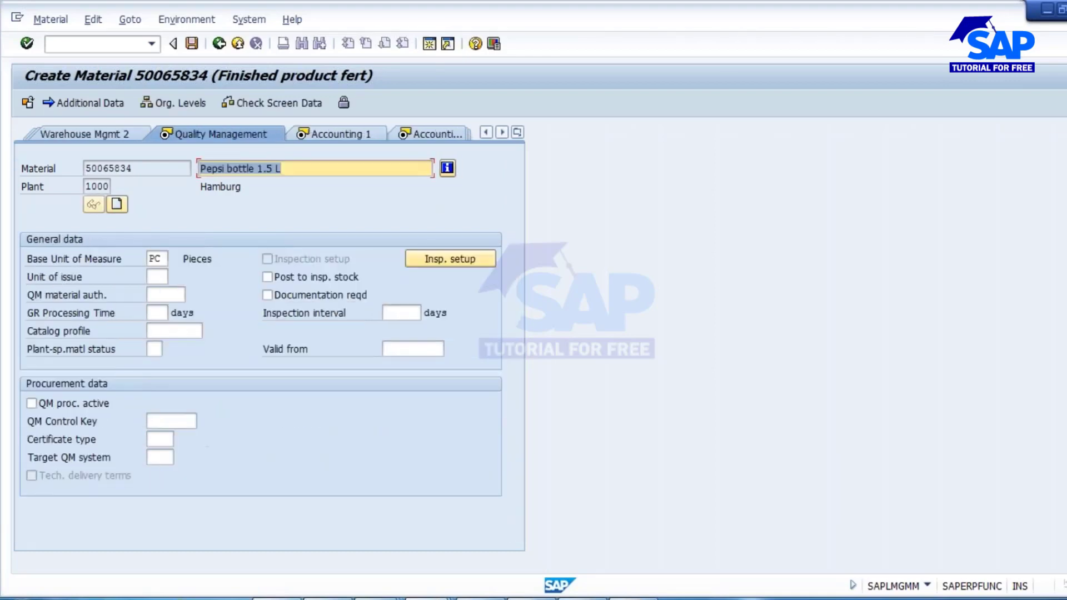
{"action": "key", "text": "Return"}
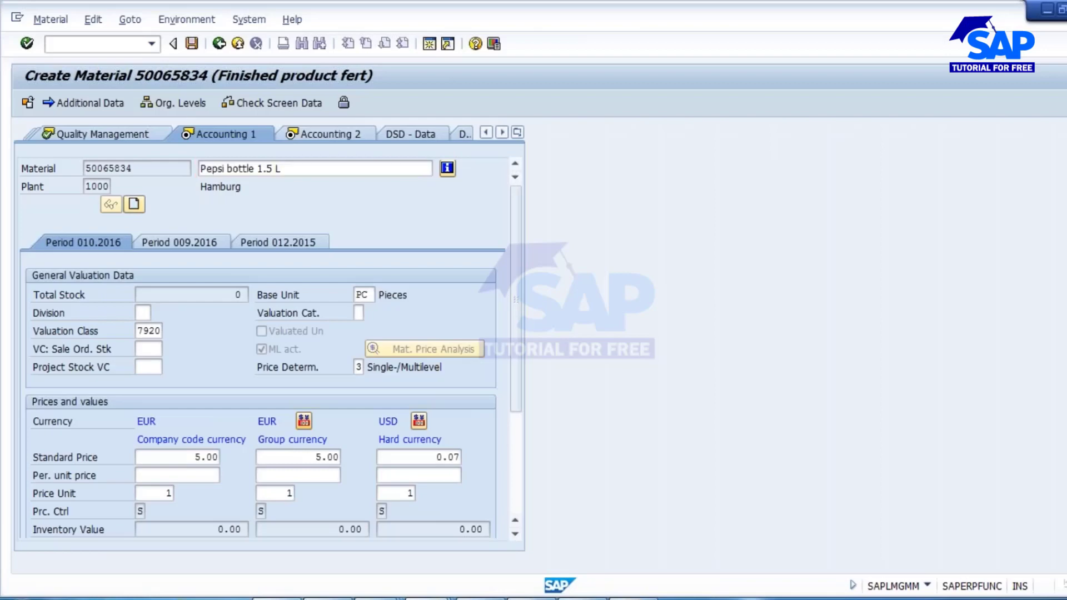
{"action": "key", "text": "Return"}
{"action": "key", "text": "Return"}
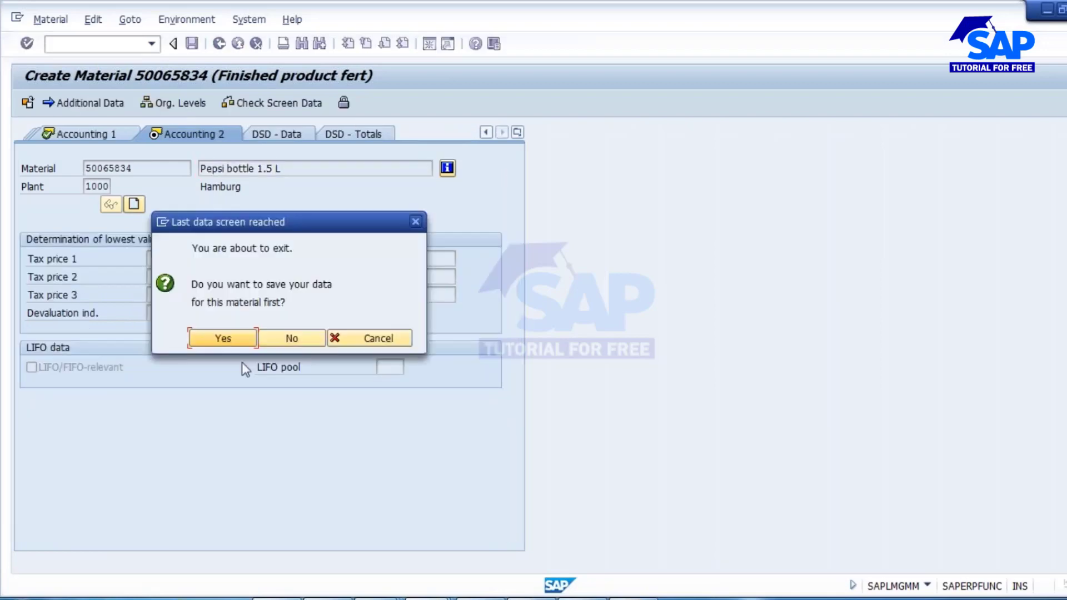
{"action": "left_click", "coordinate": [223, 339]}
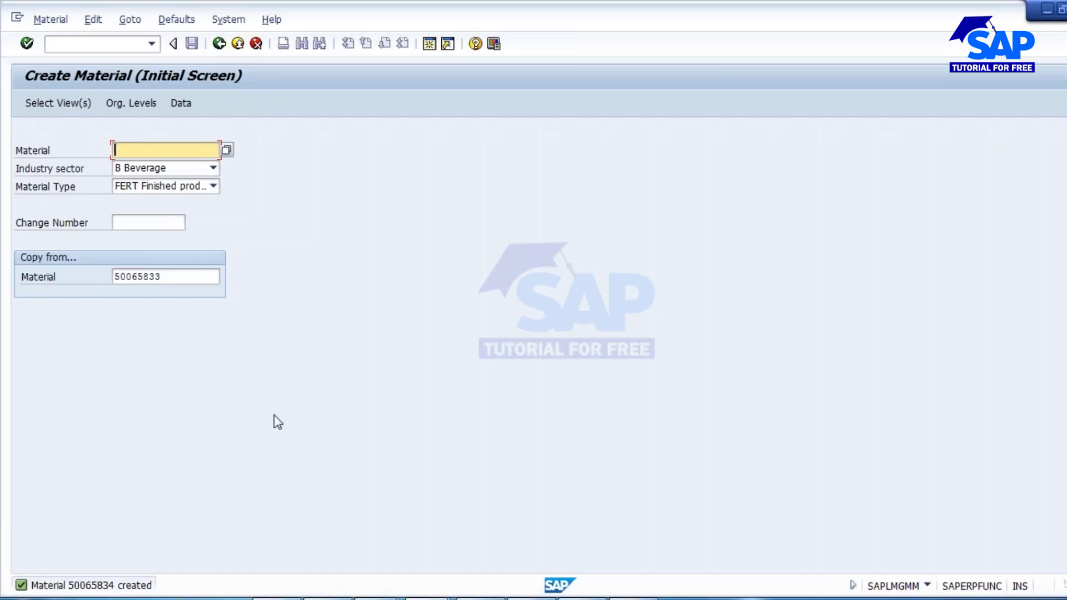
Step: Switch to the Notepad notes and examine the internal numbering range for materials
{"action": "key", "text": "alt+Tab"}
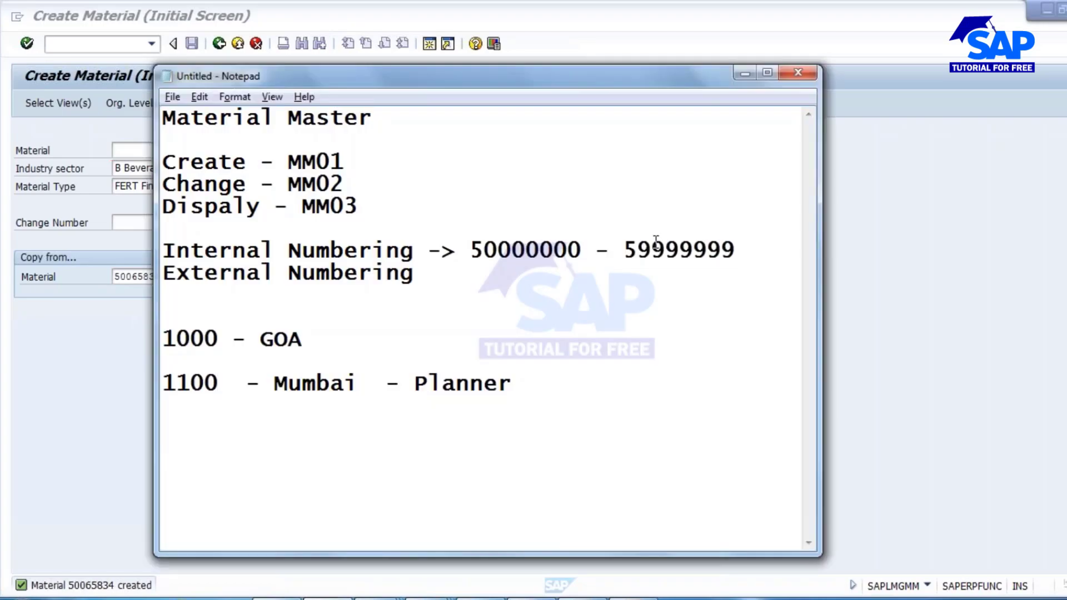
{"action": "left_click", "coordinate": [668, 251]}
{"action": "left_click", "coordinate": [579, 256]}
Step: View the Entry Aids for Material Master slide in PowerPoint and return to the Materials List in SAP
{"action": "key", "text": "alt+Tab"}
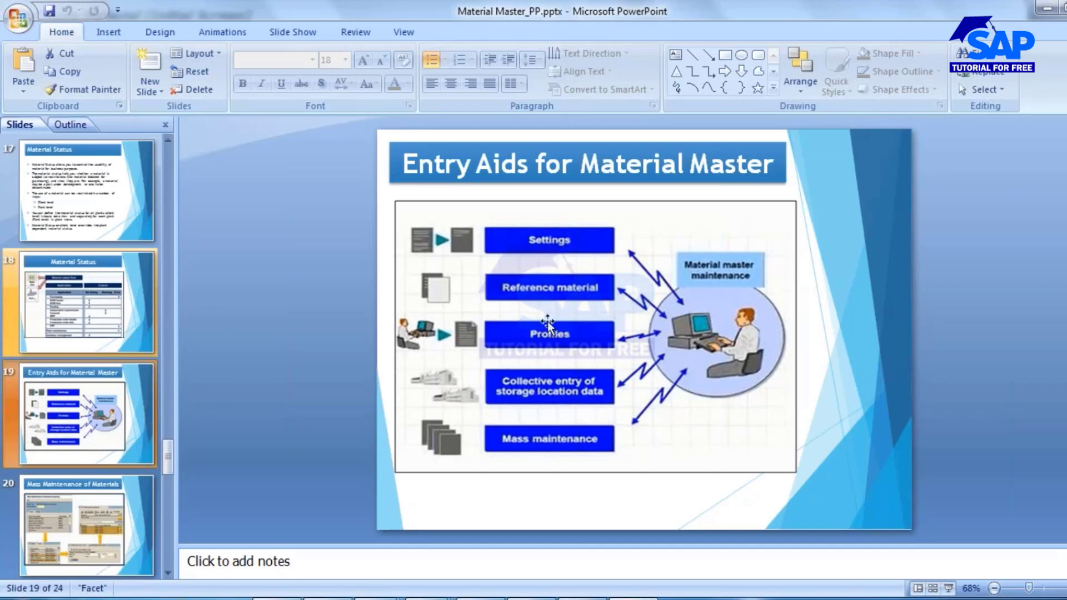
{"action": "mouse_move", "coordinate": [426, 598]}
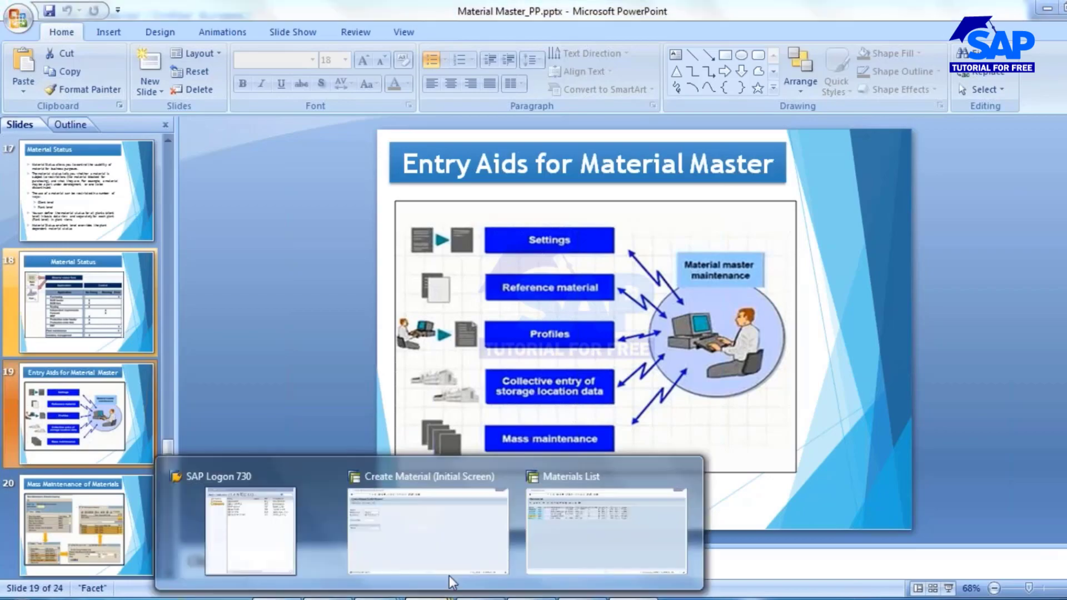
{"action": "left_click", "coordinate": [598, 542]}
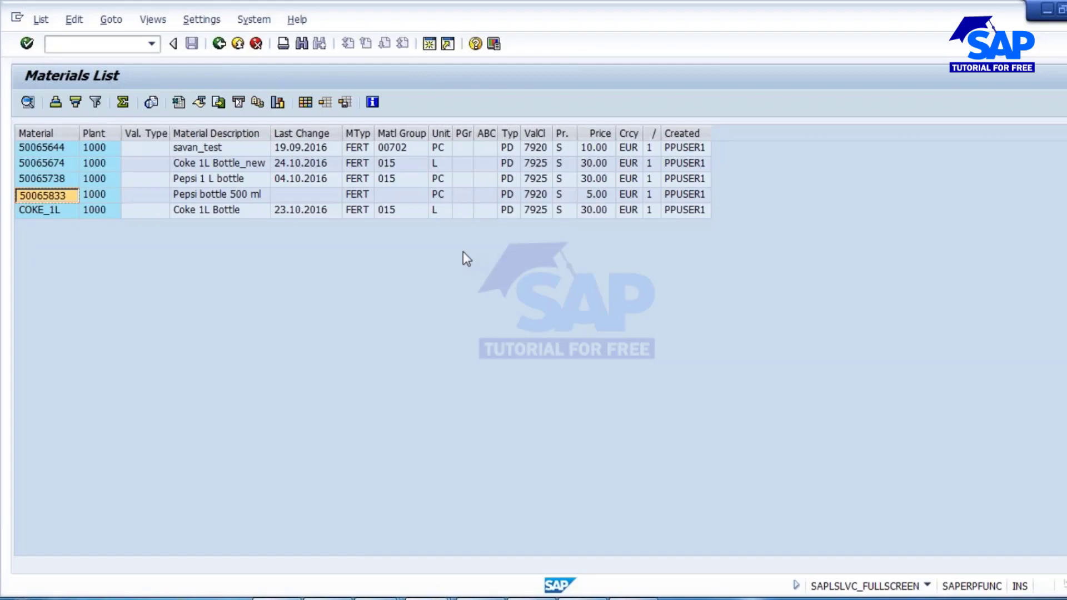
Step: Return to SAP Easy Access and open MMD1 for creating an MRP profile within the production material master data
{"action": "key", "text": "F3"}
{"action": "key", "text": "F3"}
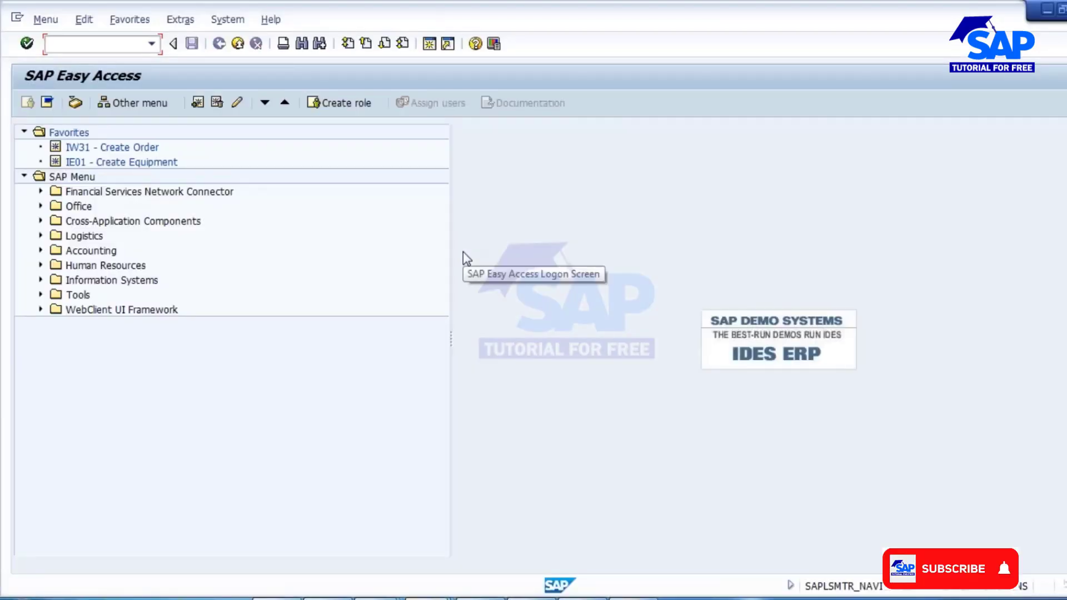
{"action": "left_click", "coordinate": [40, 237]}
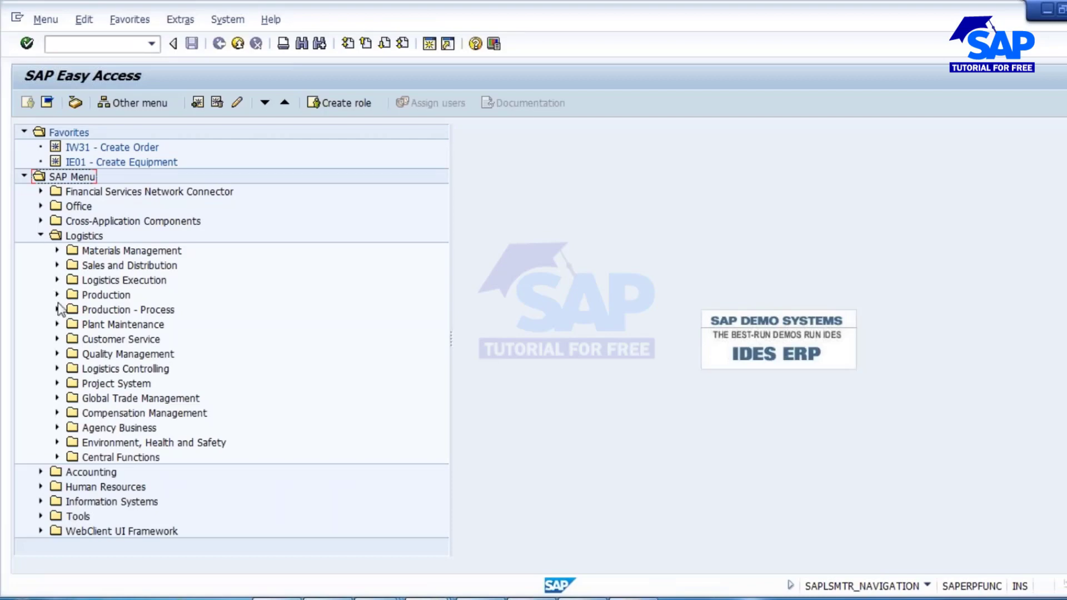
{"action": "left_click", "coordinate": [58, 295]}
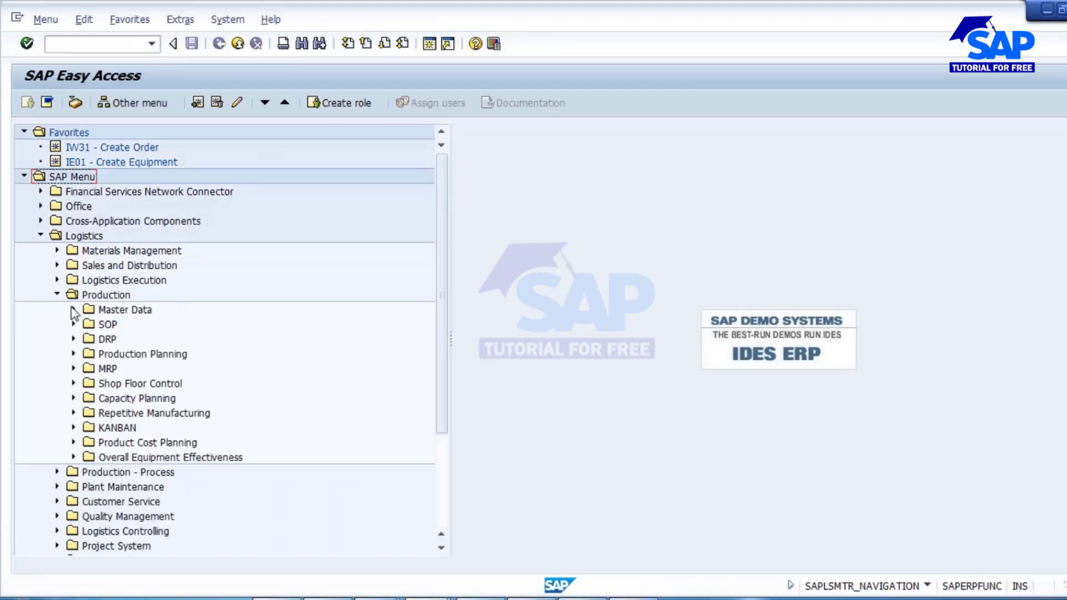
{"action": "left_click", "coordinate": [73, 310]}
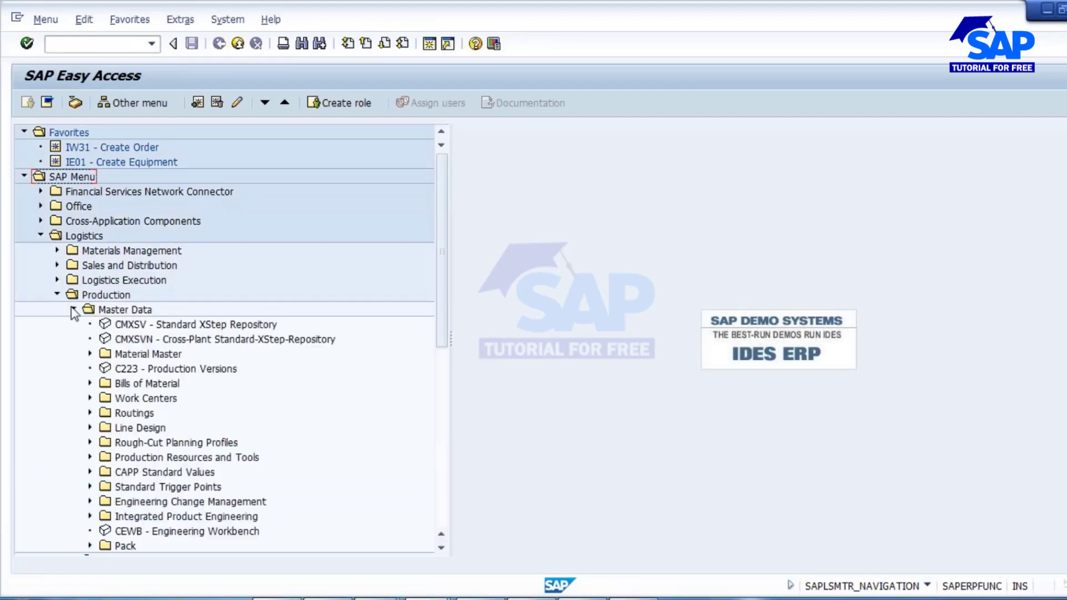
{"action": "left_click", "coordinate": [90, 354]}
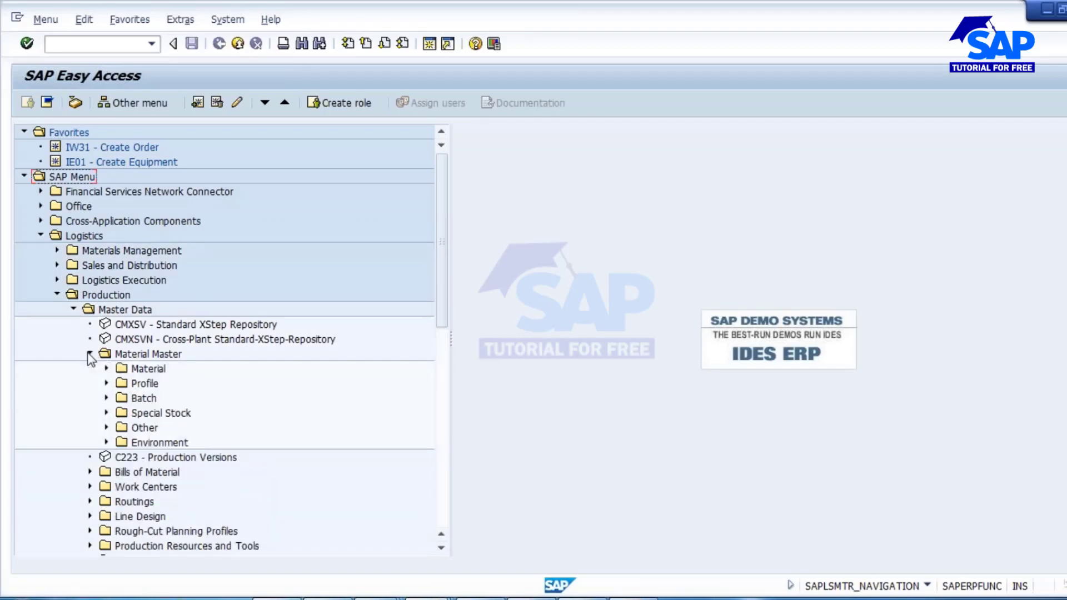
{"action": "left_click", "coordinate": [106, 384]}
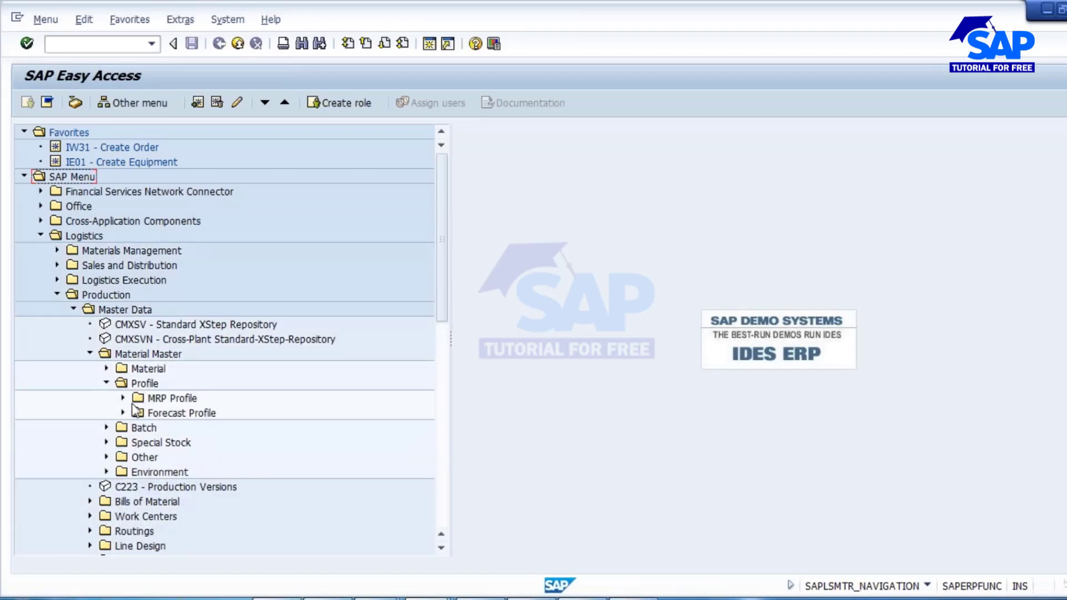
{"action": "left_click", "coordinate": [124, 398]}
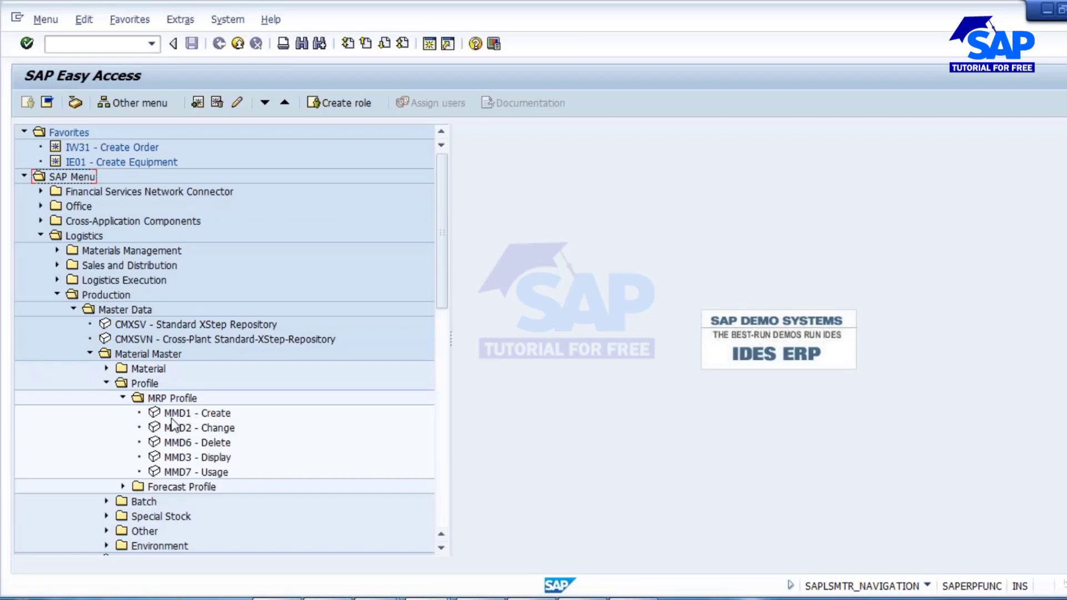
{"action": "left_click", "coordinate": [186, 414]}
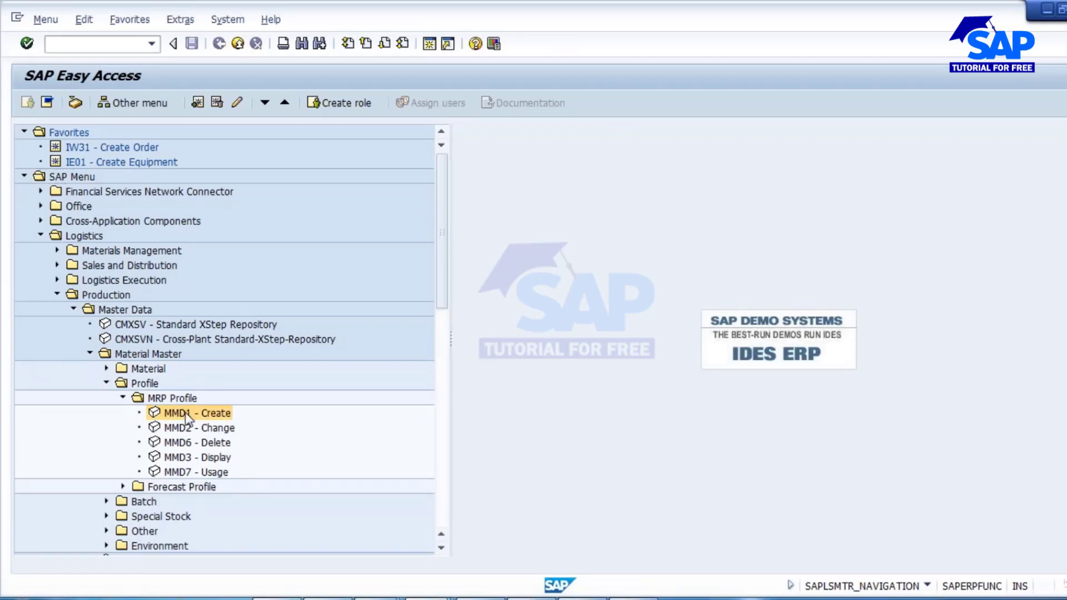
{"action": "double_click", "coordinate": [186, 414]}
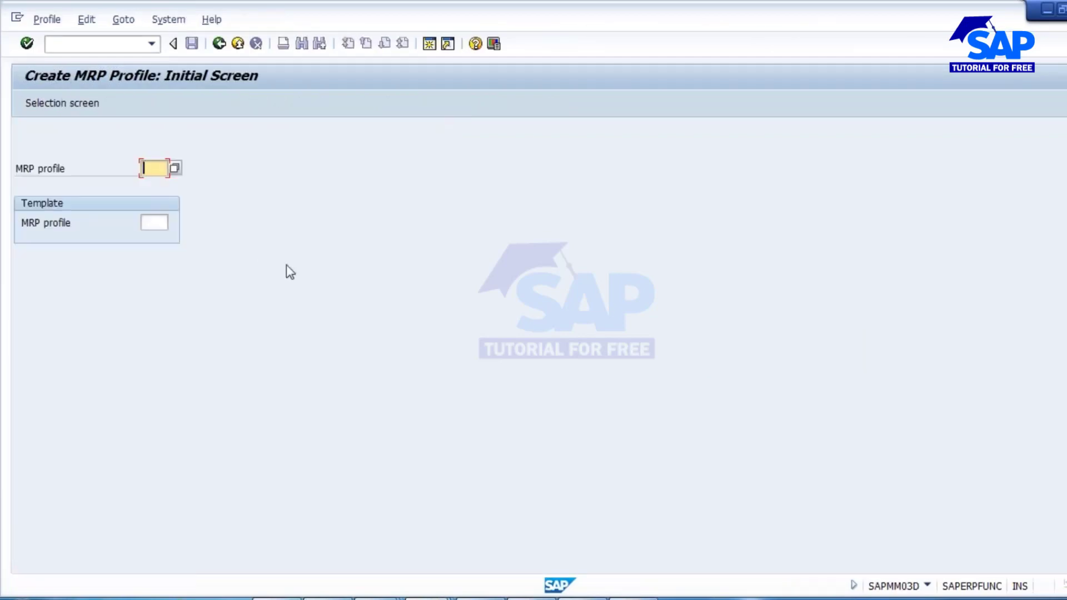
Step: Look up the list of existing MRP profiles and close it
{"action": "type", "text": "SA"}
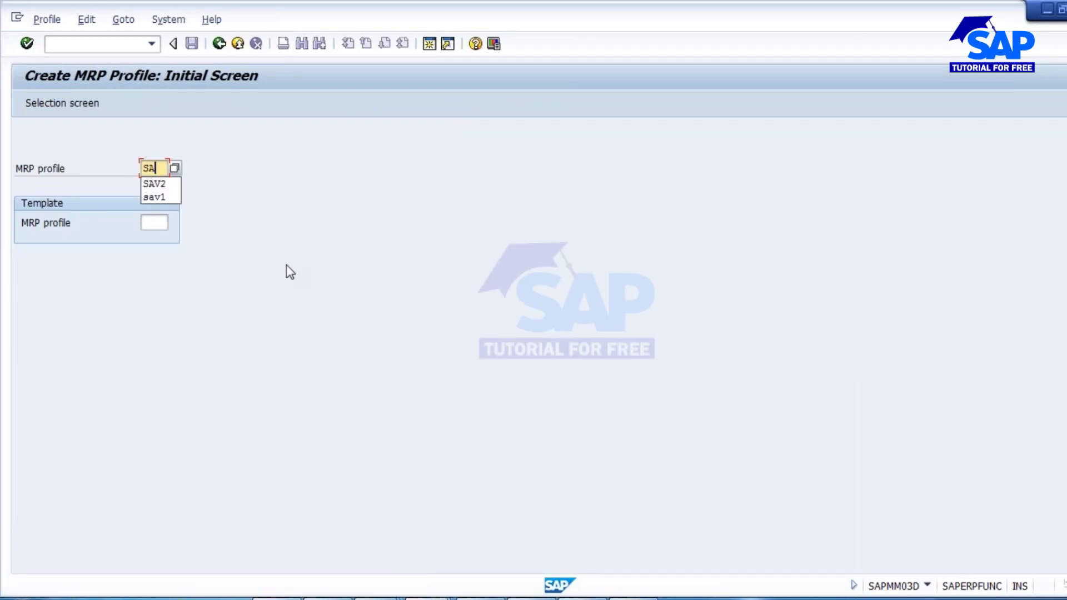
{"action": "left_click", "coordinate": [175, 168]}
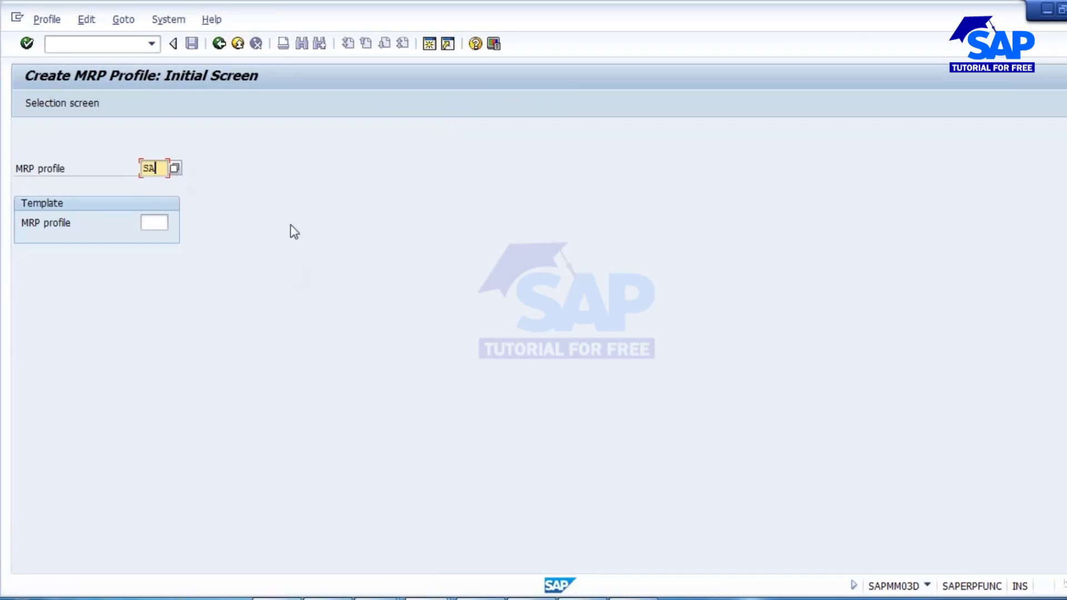
{"action": "key", "text": "Return"}
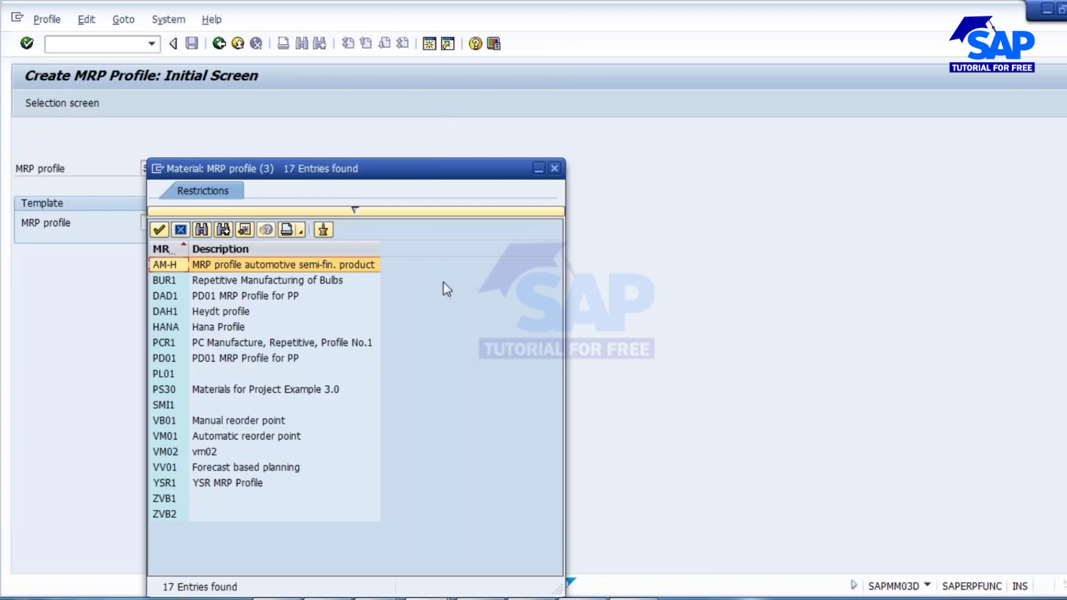
{"action": "left_click", "coordinate": [553, 168]}
Step: Enter SAV1 as the new MRP profile and name it SAVAN_MRP_PROFILE
{"action": "double_click", "coordinate": [162, 169]}
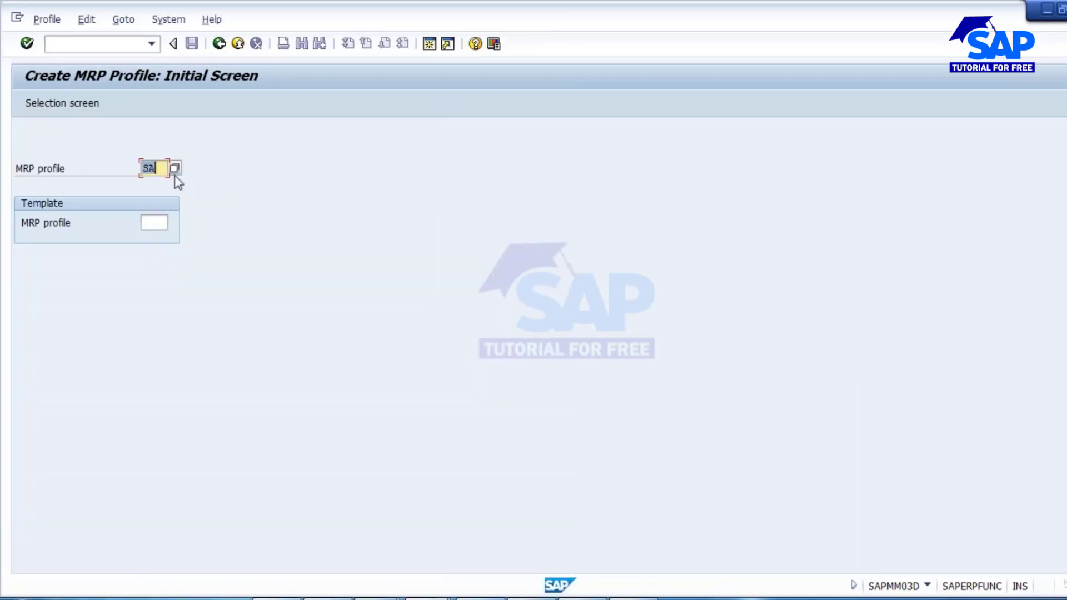
{"action": "type", "text": "sav1"}
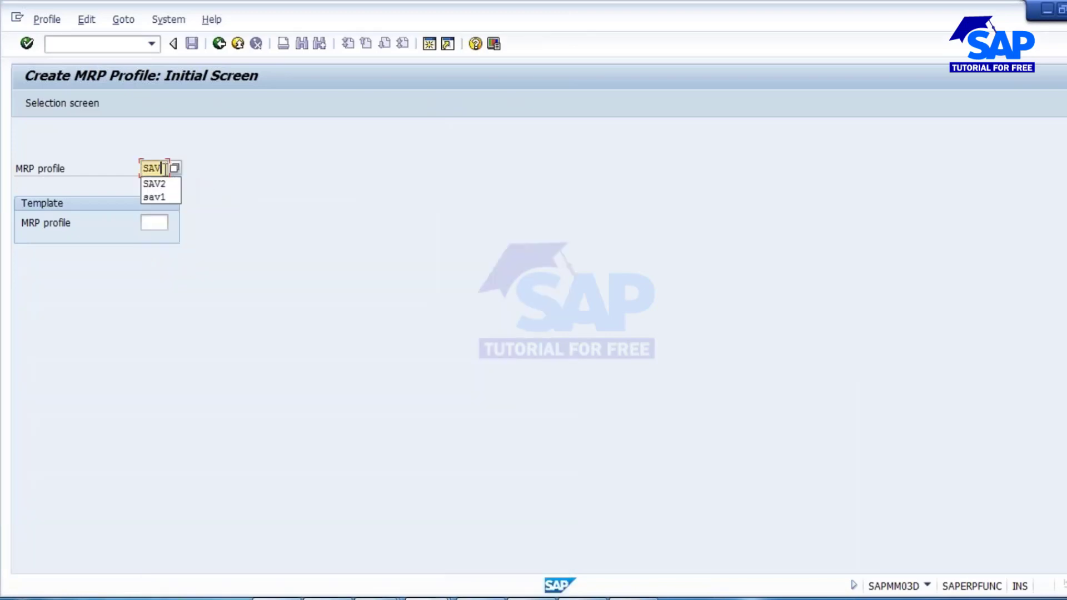
{"action": "left_click", "coordinate": [228, 178]}
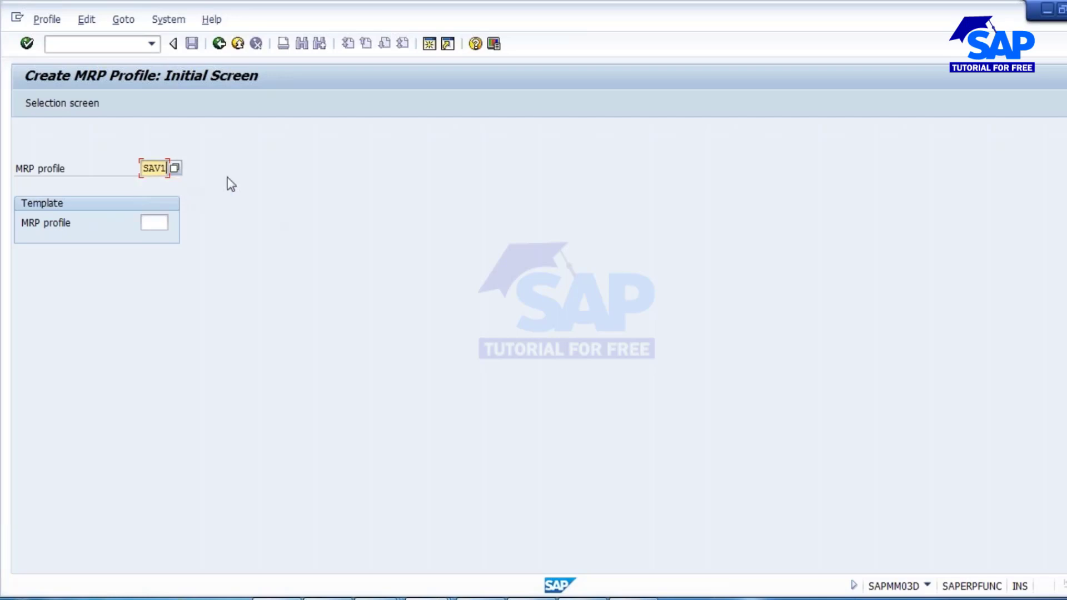
{"action": "key", "text": "Return"}
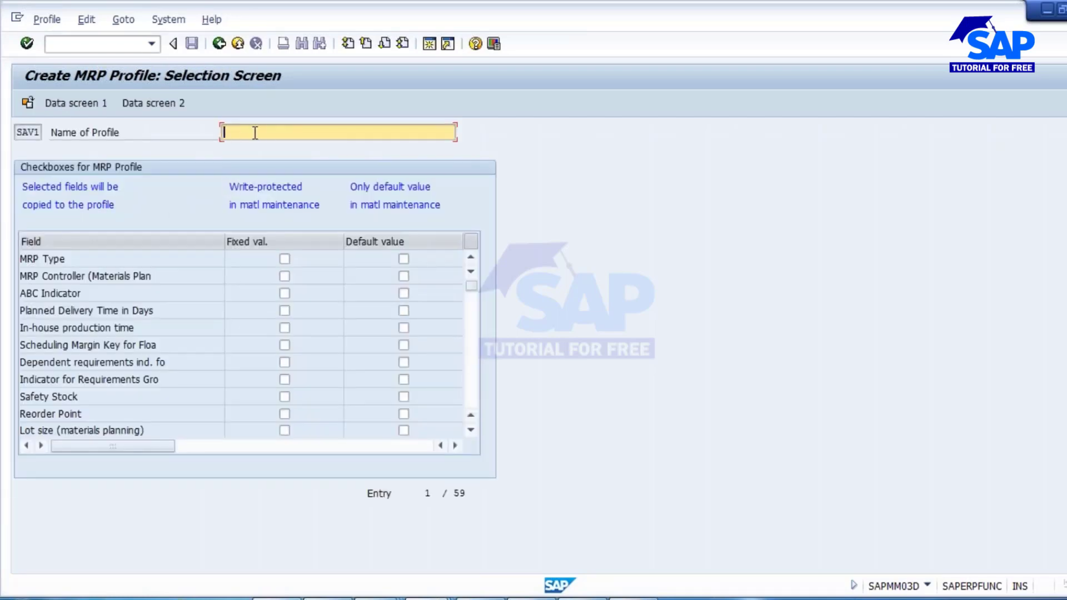
{"action": "type", "text": "SAVA"}
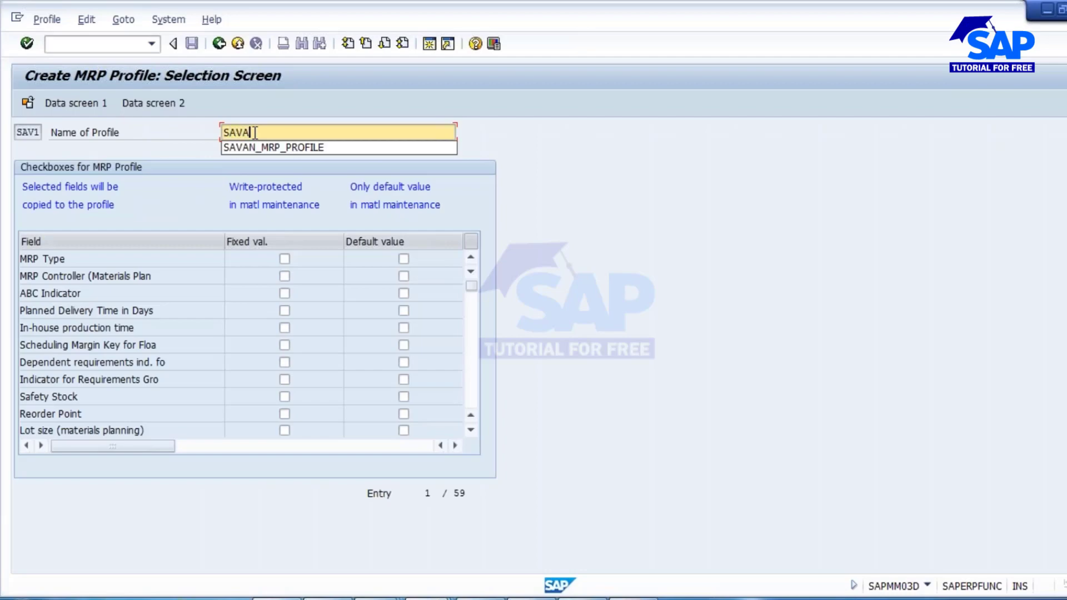
{"action": "left_click", "coordinate": [305, 146]}
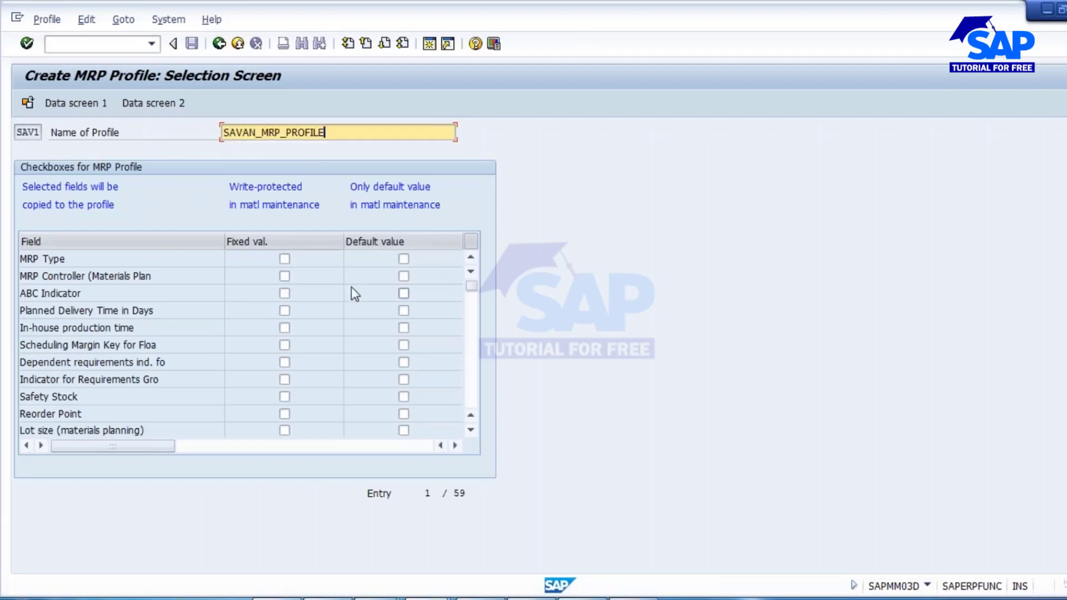
Step: Mark MRP Type as a fixed value, and MRP Controller, In-house production time, Scheduling Margin Key and Lot size as default values
{"action": "left_click", "coordinate": [285, 260]}
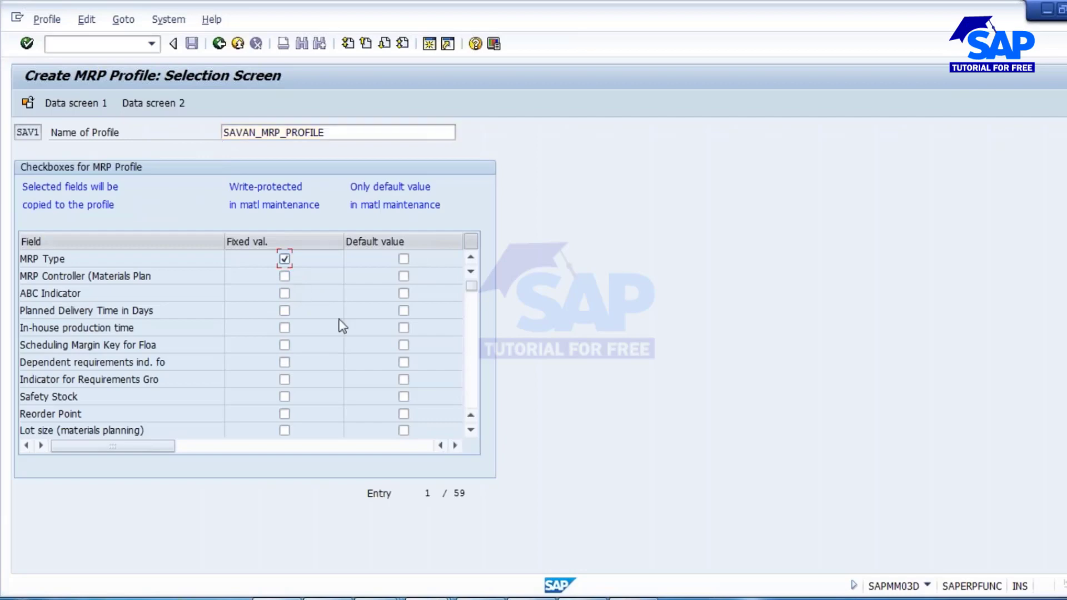
{"action": "left_click", "coordinate": [404, 276]}
{"action": "left_click", "coordinate": [288, 328]}
{"action": "left_click", "coordinate": [285, 328]}
{"action": "left_click", "coordinate": [396, 327]}
{"action": "left_click", "coordinate": [403, 345]}
{"action": "scroll", "coordinate": [158, 387], "scroll_direction": "down", "scroll_amount": 1}
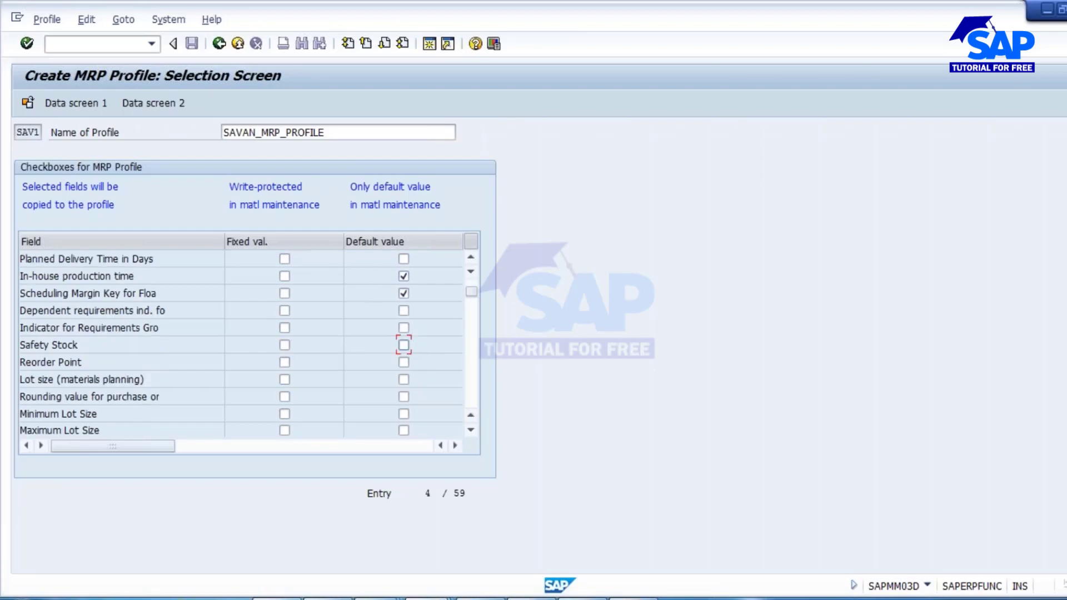
{"action": "left_click", "coordinate": [403, 380]}
{"action": "scroll", "coordinate": [431, 359], "scroll_direction": "up", "scroll_amount": 1}
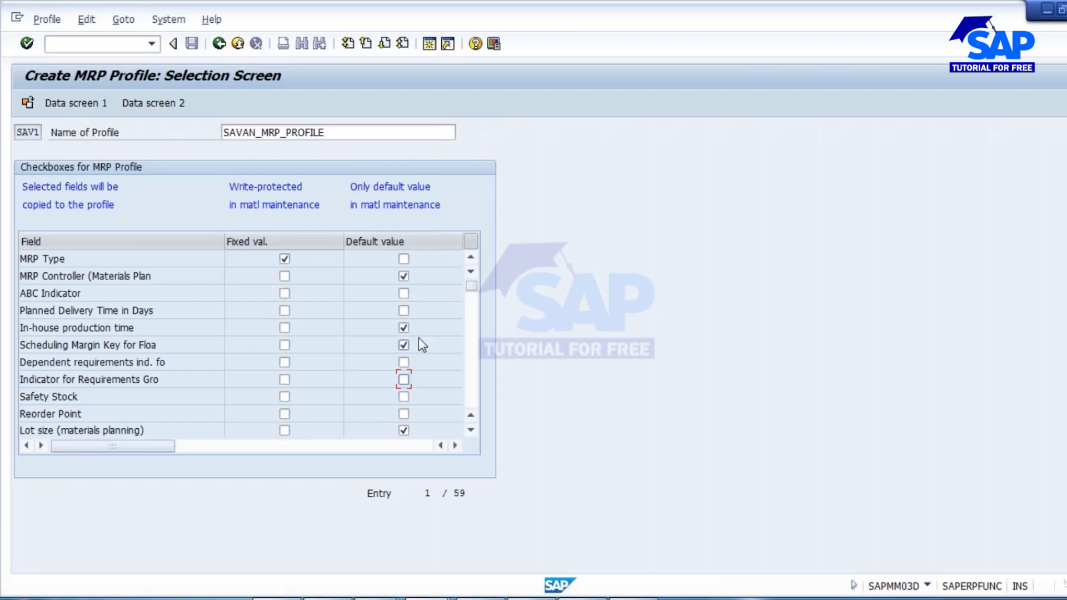
Step: Fill data screen 1 with MRP type EX, MRP controller 000, scheduling margin key 000, in-house production 5 and lot size EX
{"action": "left_click", "coordinate": [75, 105]}
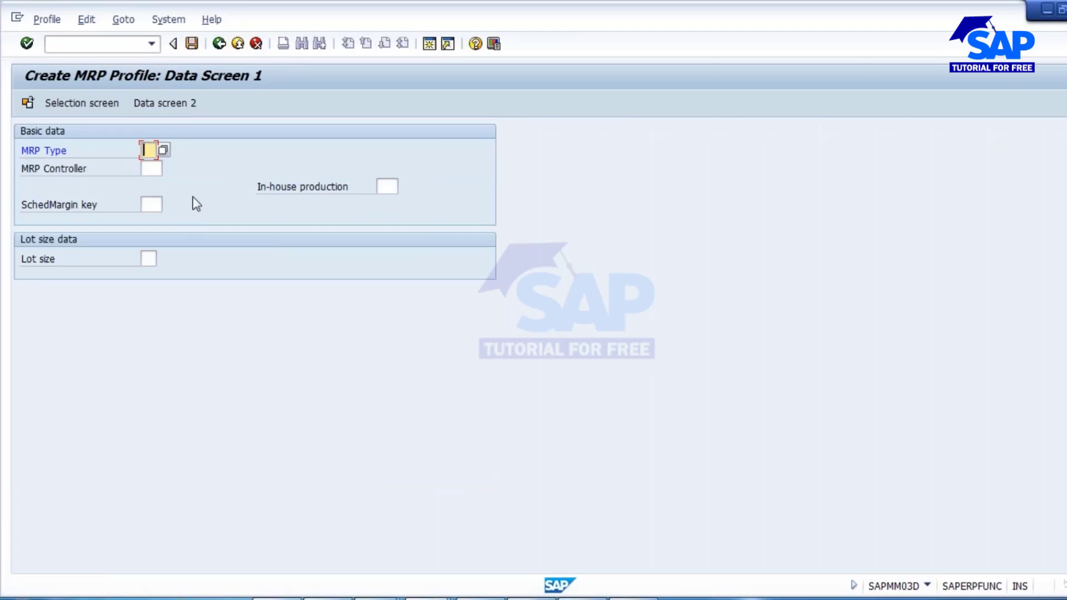
{"action": "type", "text": "EX"}
{"action": "left_click", "coordinate": [153, 170]}
{"action": "type", "text": "000"}
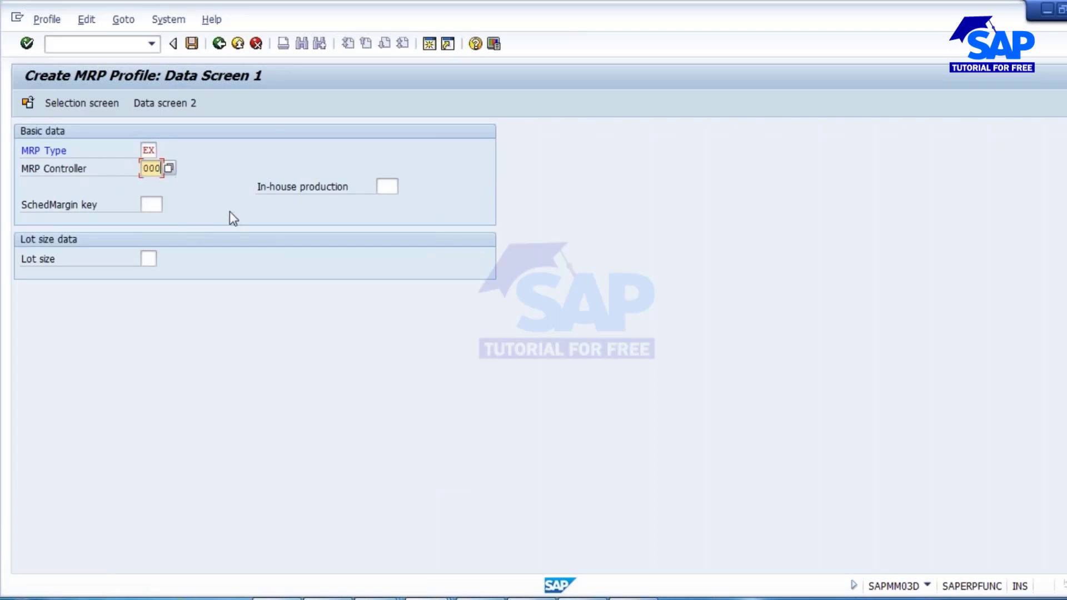
{"action": "left_click", "coordinate": [151, 205]}
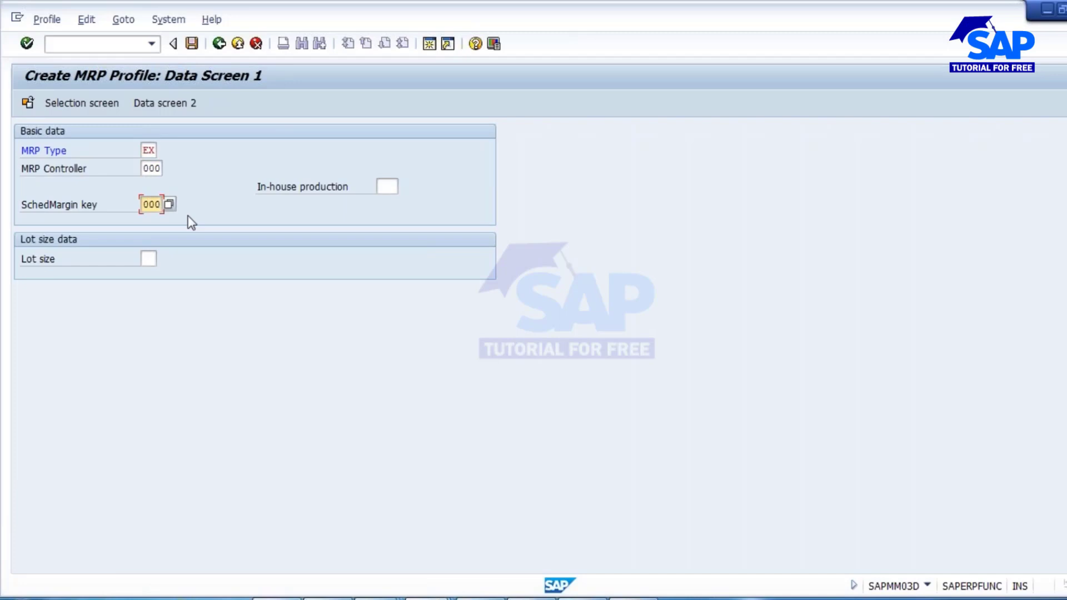
{"action": "left_click", "coordinate": [383, 187]}
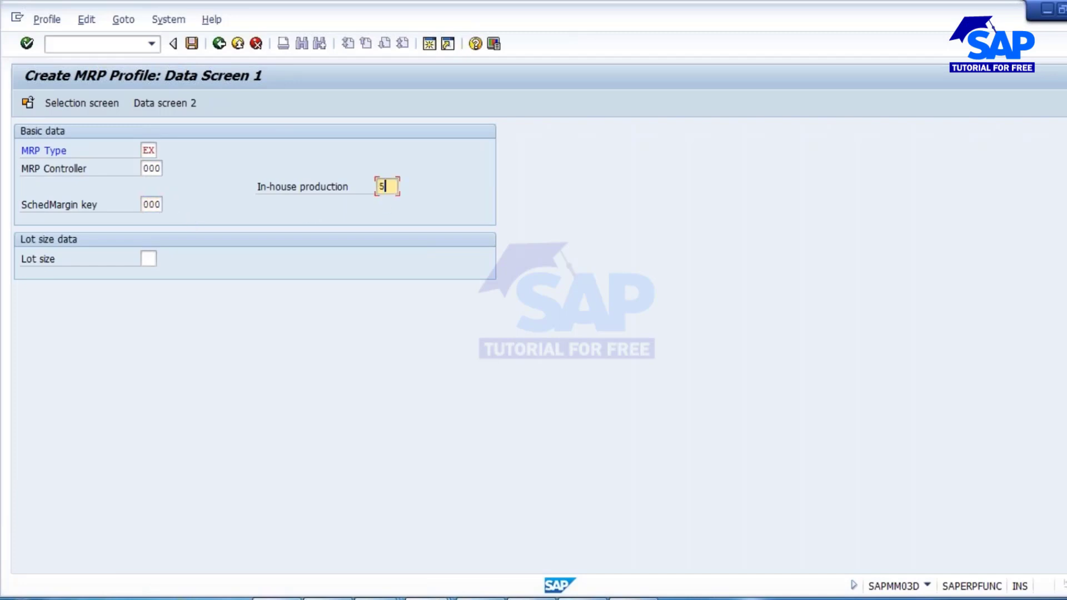
{"action": "left_click", "coordinate": [151, 258]}
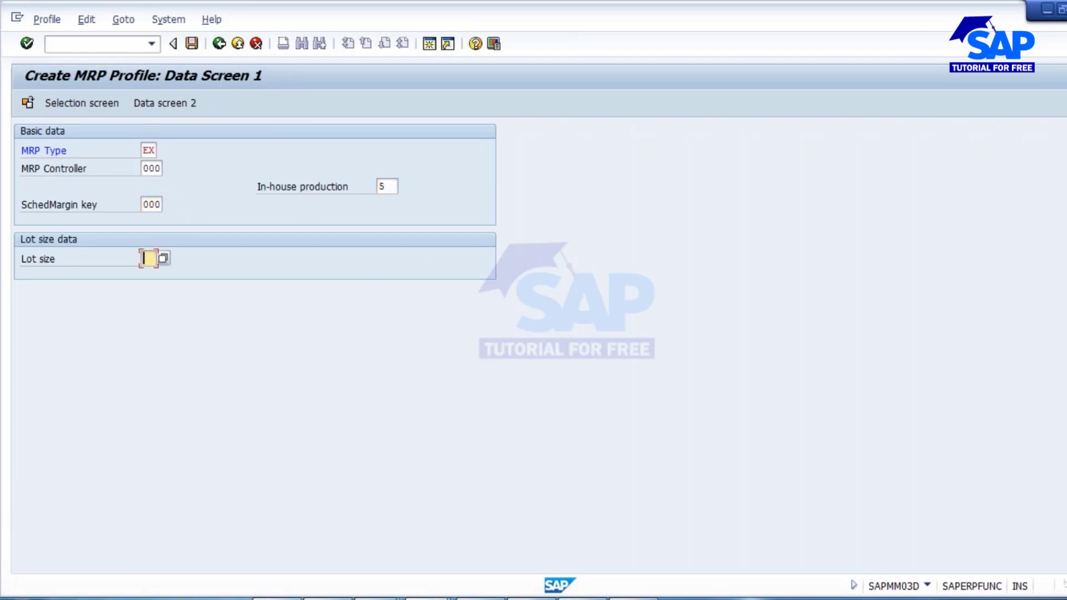
{"action": "type", "text": "EX"}
{"action": "key", "text": "Return"}
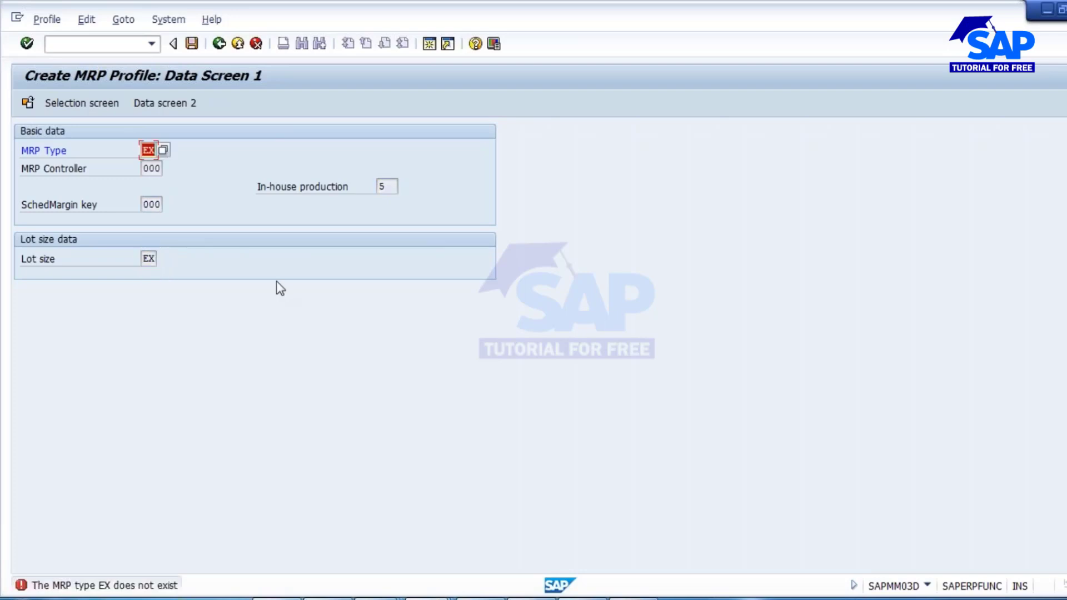
Step: Change the MRP type to PD, and leave the data screens, saving the MRP profile
{"action": "type", "text": "PD"}
{"action": "key", "text": "Return"}
{"action": "left_click", "coordinate": [219, 46]}
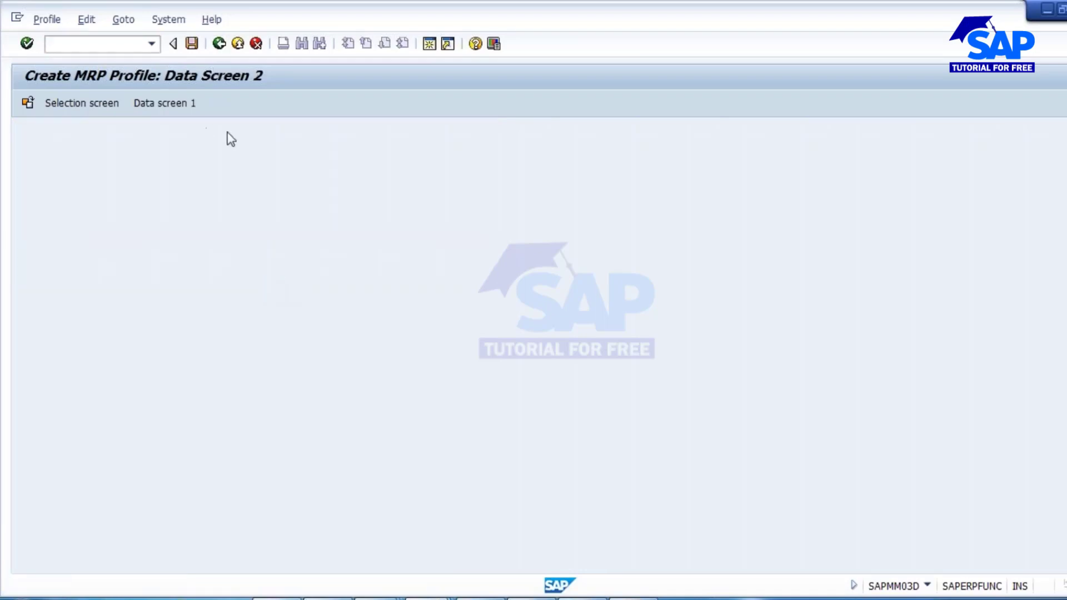
{"action": "left_click", "coordinate": [222, 302]}
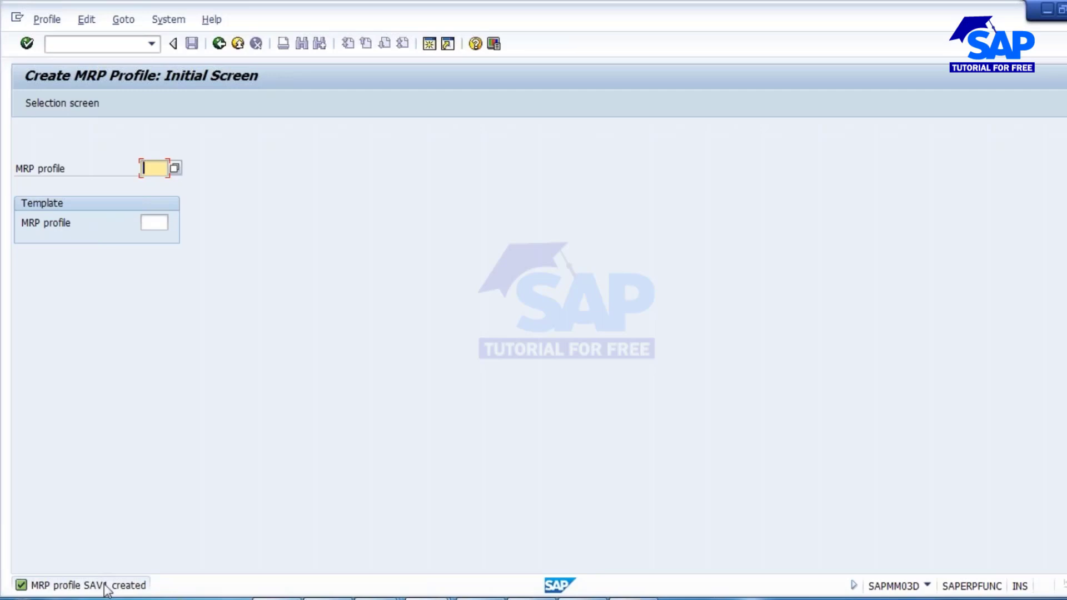
Step: Display the saved MRP profile and check its selected fields and the values on data screen 1
{"action": "left_click", "coordinate": [46, 19]}
{"action": "left_click", "coordinate": [63, 94]}
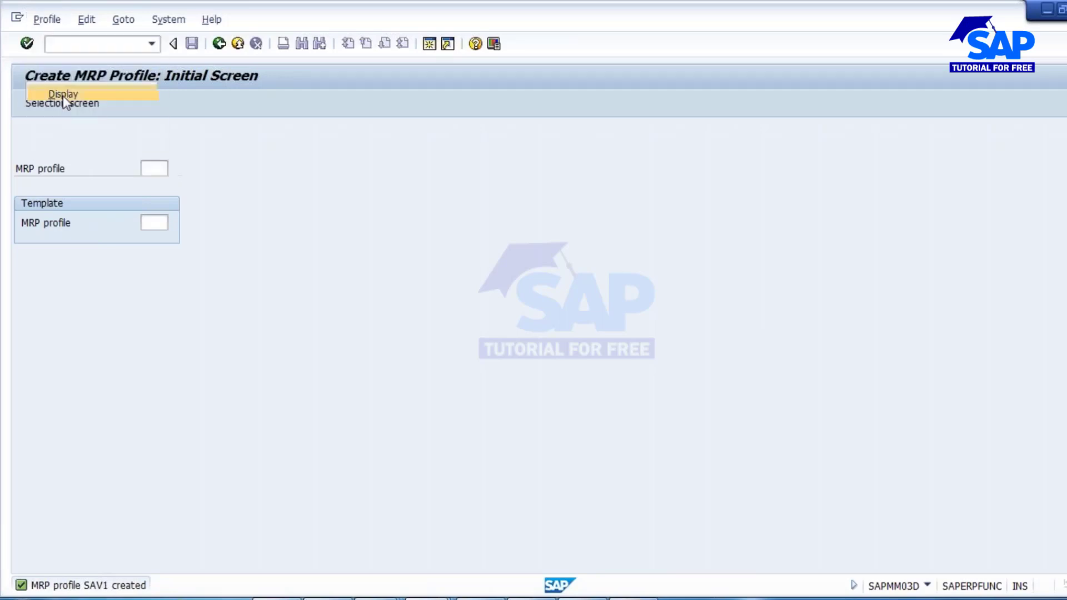
{"action": "left_click", "coordinate": [62, 104]}
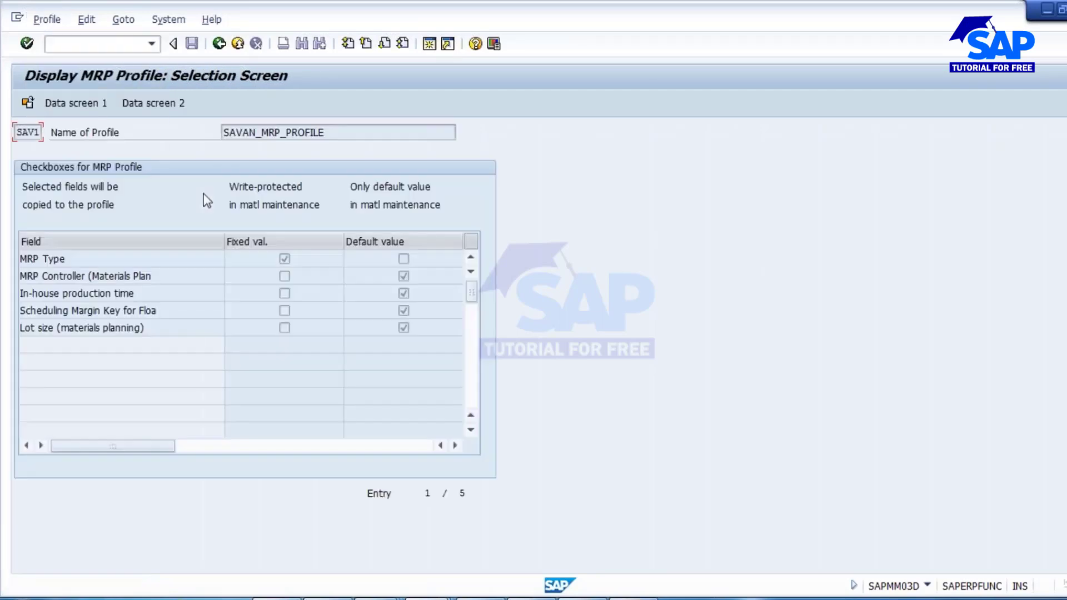
{"action": "left_click", "coordinate": [77, 104]}
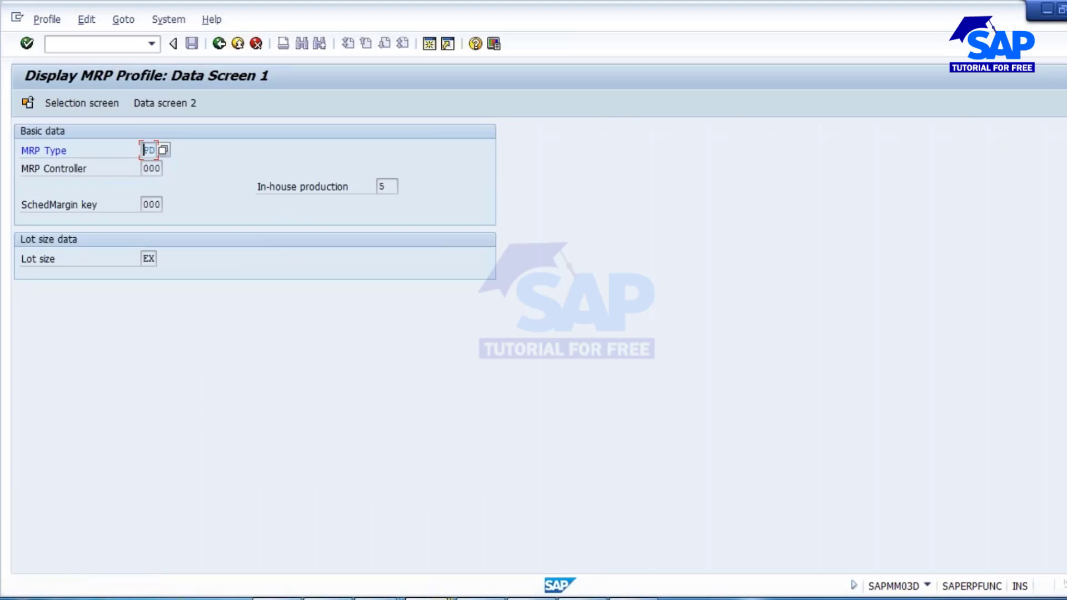
Step: Switch to the Create Material window, clear the reference material, and open the view selection for a new finished product
{"action": "mouse_move", "coordinate": [431, 599]}
{"action": "left_click", "coordinate": [309, 519]}
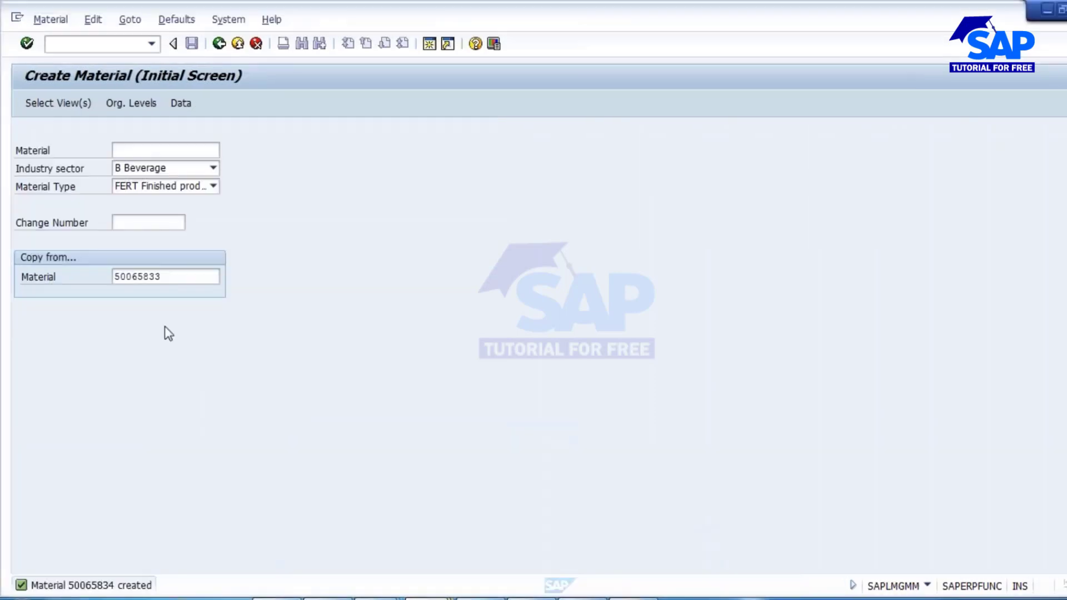
{"action": "left_click_drag", "start_coordinate": [169, 276], "coordinate": [86, 272]}
{"action": "key", "text": "BackSpace"}
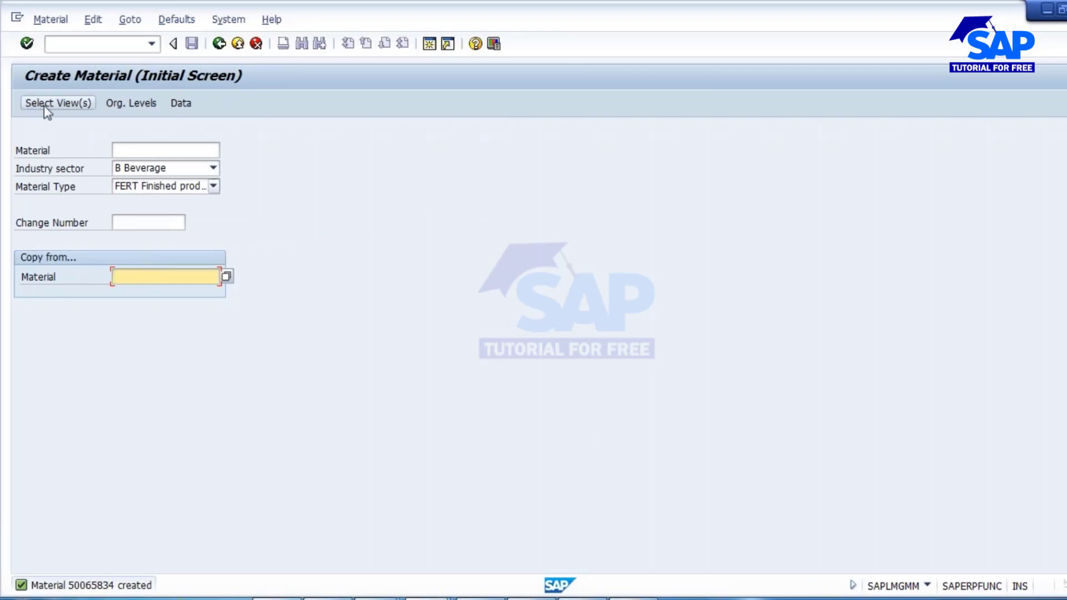
{"action": "left_click", "coordinate": [134, 148]}
{"action": "key", "text": "Return"}
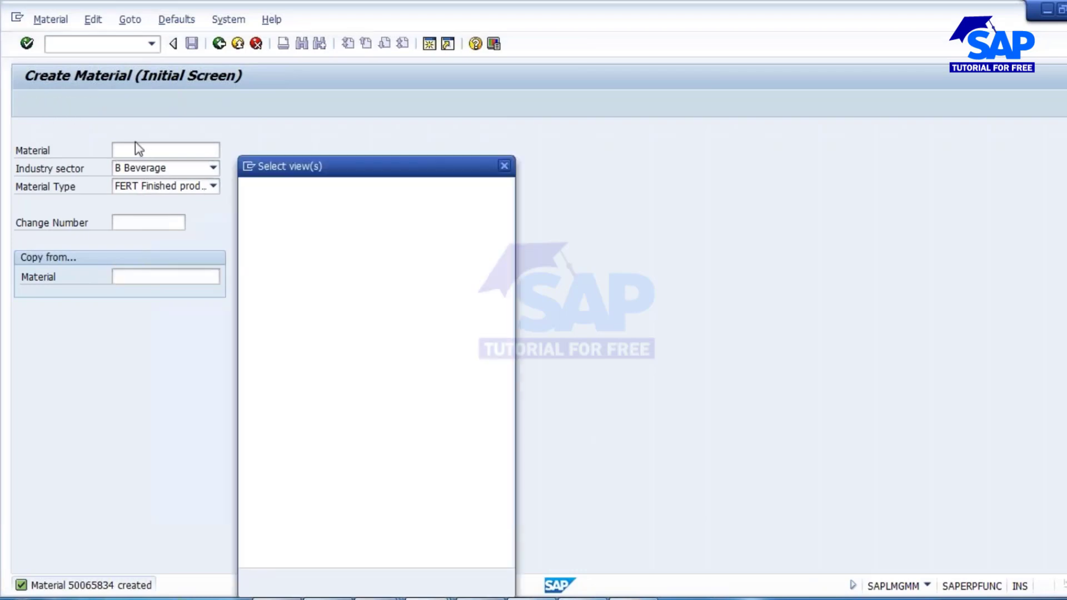
Step: Select the views Basic Data 1 and 2, MRP 1 to 4, Work Scheduling, General Plant Data / Storage 1 and 2, Quality Management, and Accounting 1 and 2
{"action": "left_click", "coordinate": [248, 210]}
{"action": "left_click", "coordinate": [249, 227]}
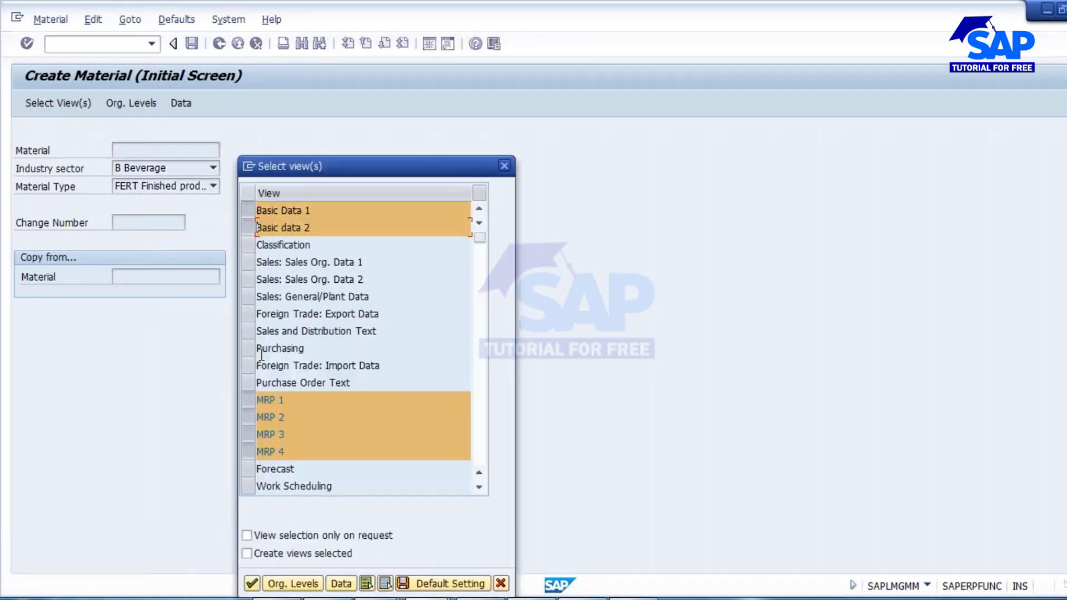
{"action": "left_click", "coordinate": [248, 486]}
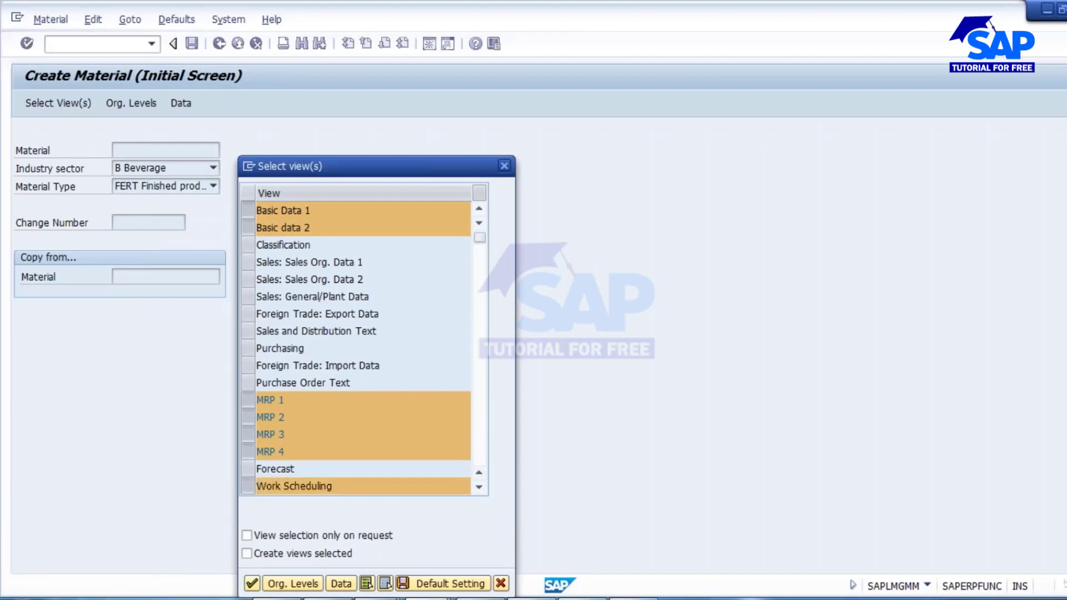
{"action": "scroll", "coordinate": [245, 466], "scroll_direction": "down", "scroll_amount": 1}
{"action": "left_click", "coordinate": [247, 468]}
{"action": "left_click", "coordinate": [248, 485]}
{"action": "scroll", "coordinate": [248, 485], "scroll_direction": "down", "scroll_amount": 1}
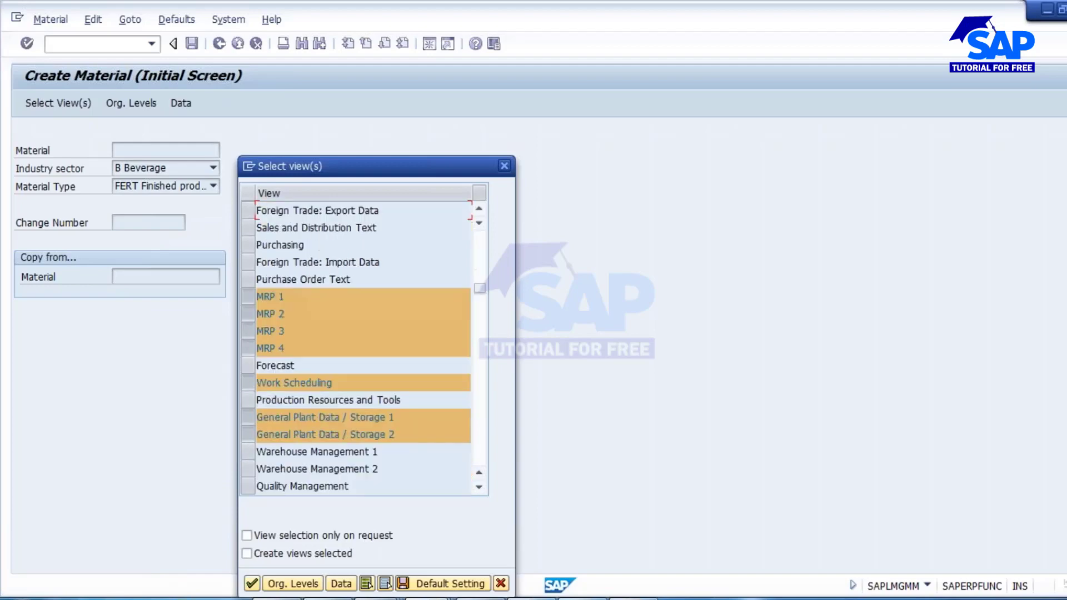
{"action": "left_click", "coordinate": [248, 485]}
{"action": "scroll", "coordinate": [245, 477], "scroll_direction": "down", "scroll_amount": 1}
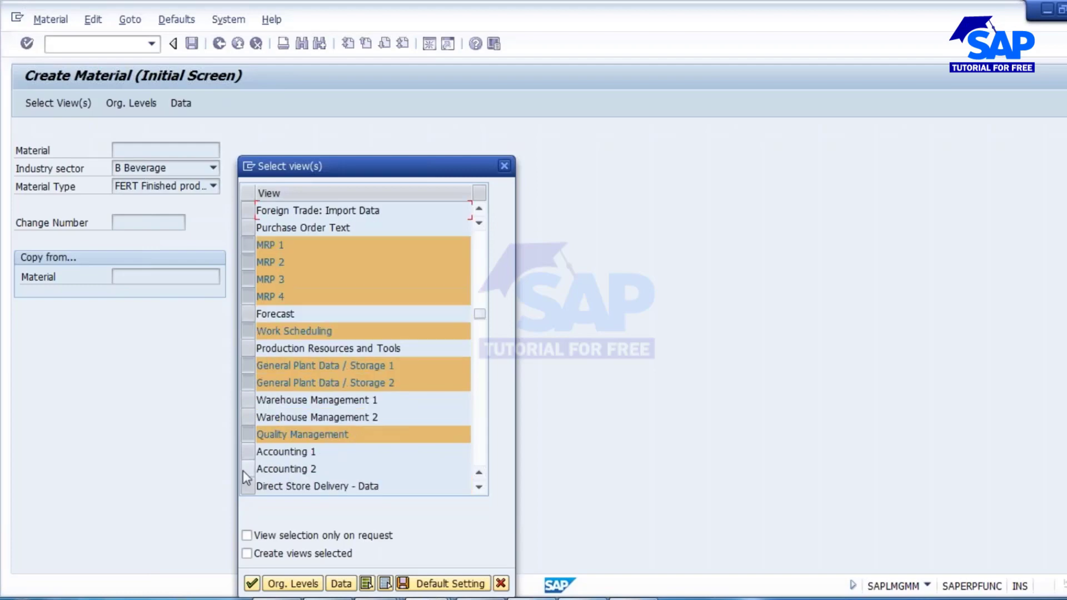
{"action": "left_click", "coordinate": [247, 451]}
{"action": "left_click", "coordinate": [248, 469]}
{"action": "scroll", "coordinate": [256, 468], "scroll_direction": "up", "scroll_amount": 2}
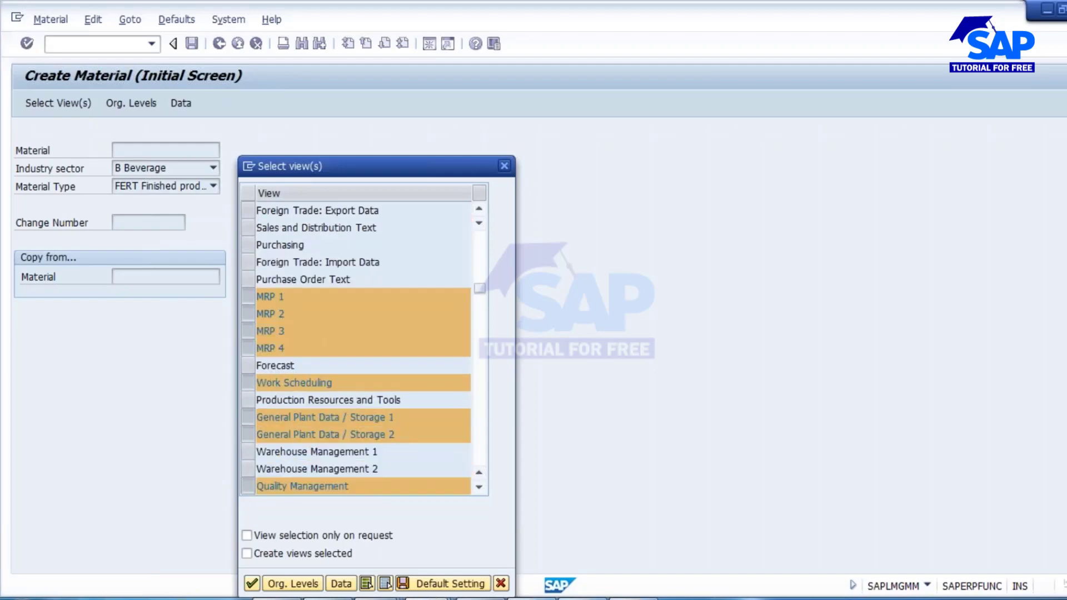
Step: Set the organizational levels to plant 1000 with MRP profile SAV1, and continue to the material data
{"action": "left_click", "coordinate": [293, 585]}
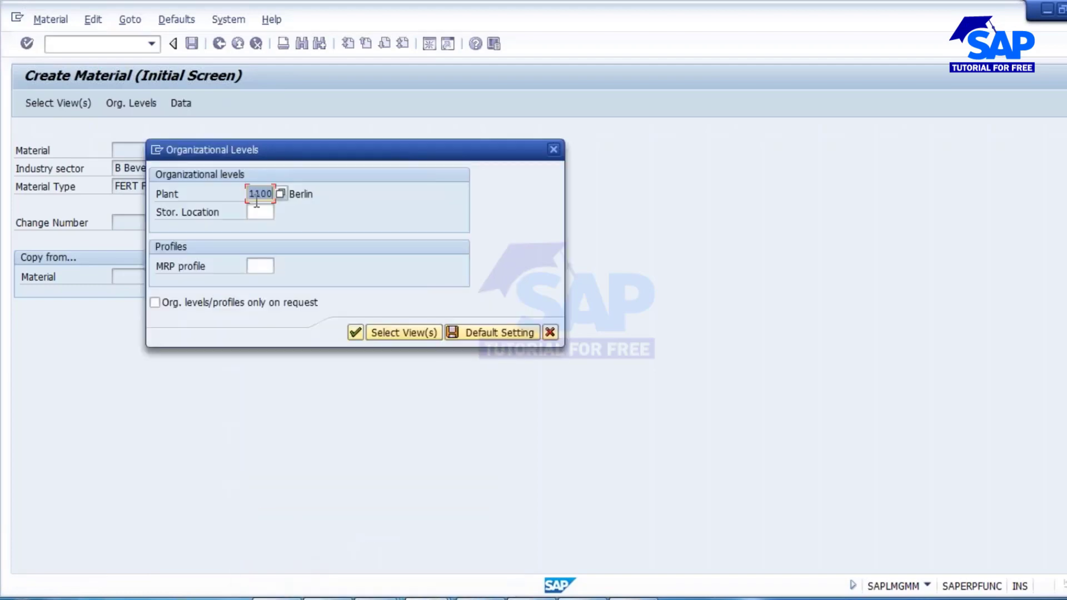
{"action": "key", "text": "Right"}
{"action": "key", "text": "Delete"}
{"action": "key", "text": "Delete"}
{"action": "key", "text": "Delete"}
{"action": "type", "text": "000"}
{"action": "left_click", "coordinate": [266, 265]}
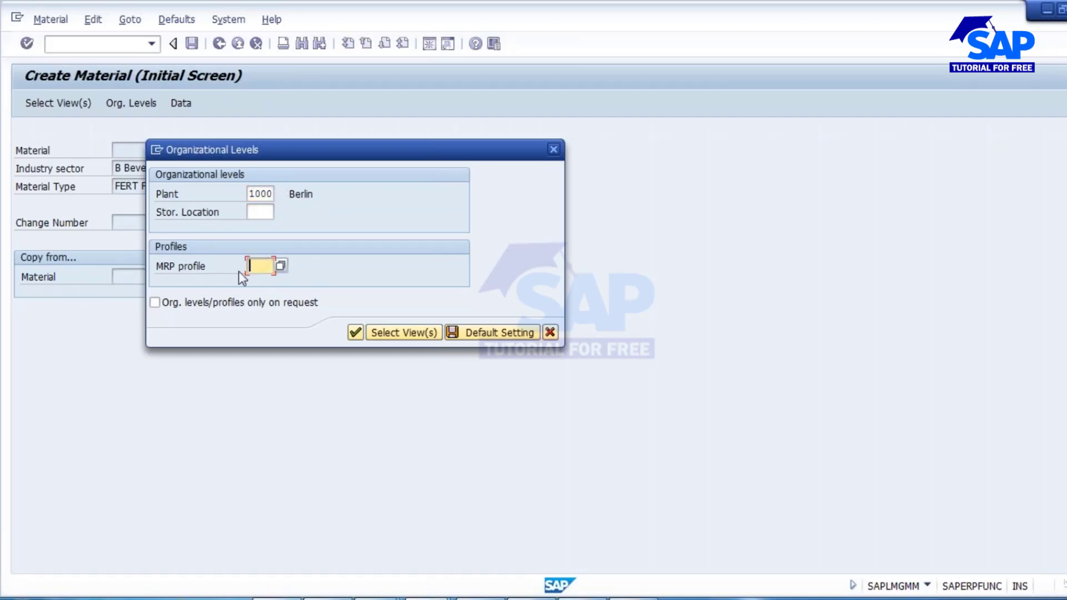
{"action": "left_click", "coordinate": [281, 266]}
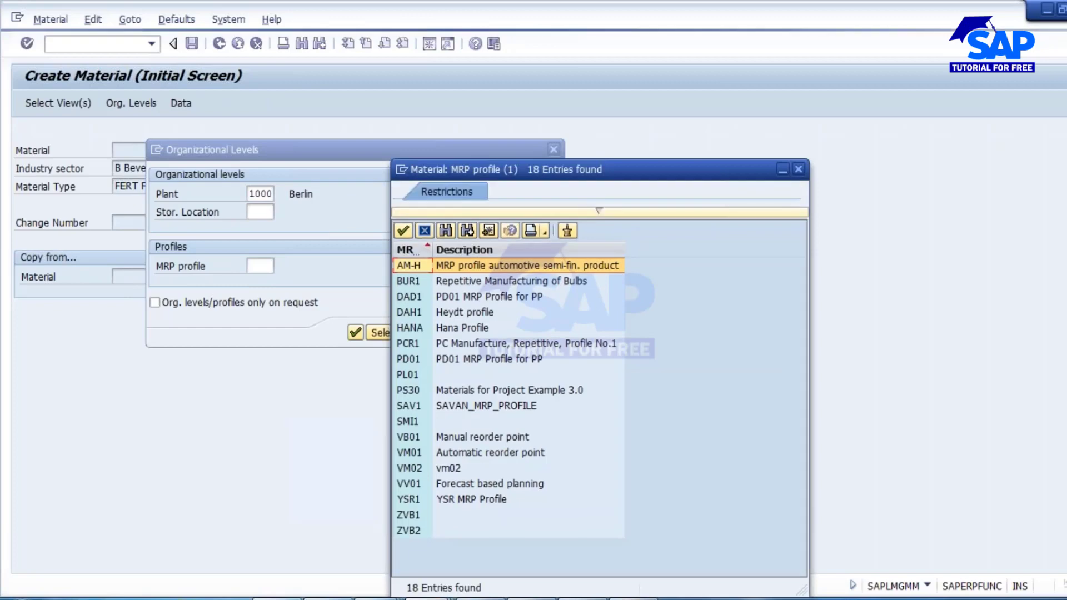
{"action": "double_click", "coordinate": [461, 405]}
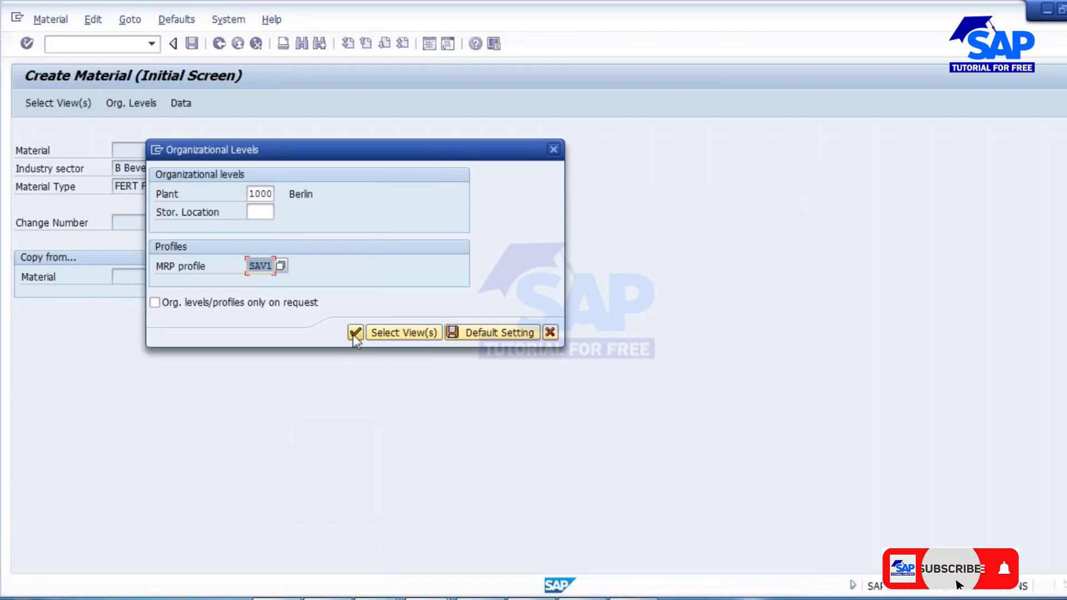
{"action": "left_click", "coordinate": [355, 332]}
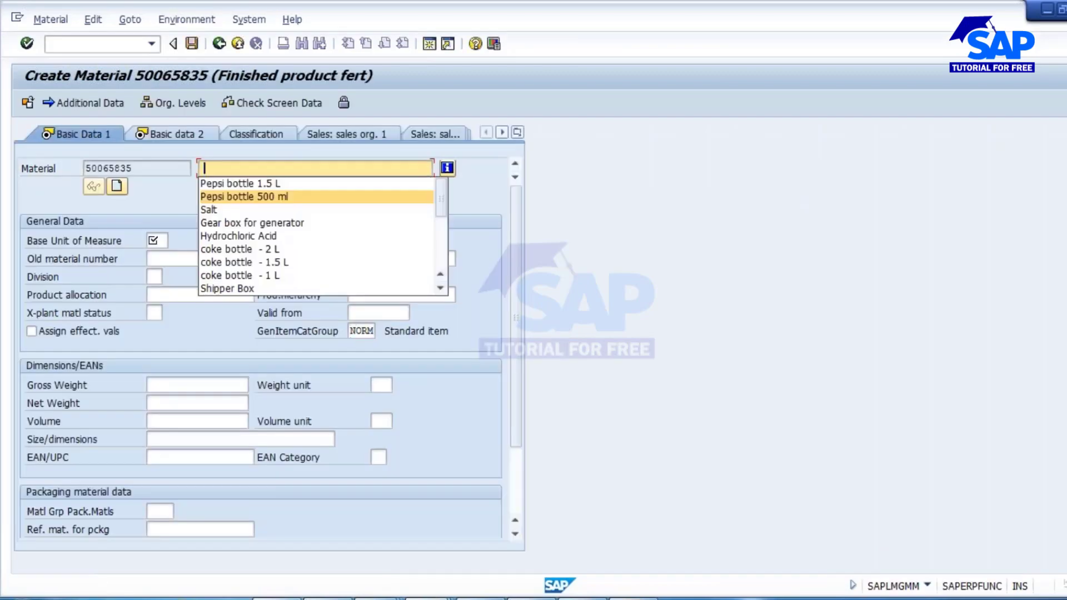
Step: Enter the material description "Pepsi bottle 2 L" in Basic Data 1
{"action": "left_click", "coordinate": [274, 181]}
{"action": "key", "text": "BackSpace"}
{"action": "key", "text": "BackSpace"}
{"action": "key", "text": "BackSpace"}
{"action": "key", "text": "BackSpace"}
{"action": "key", "text": "BackSpace"}
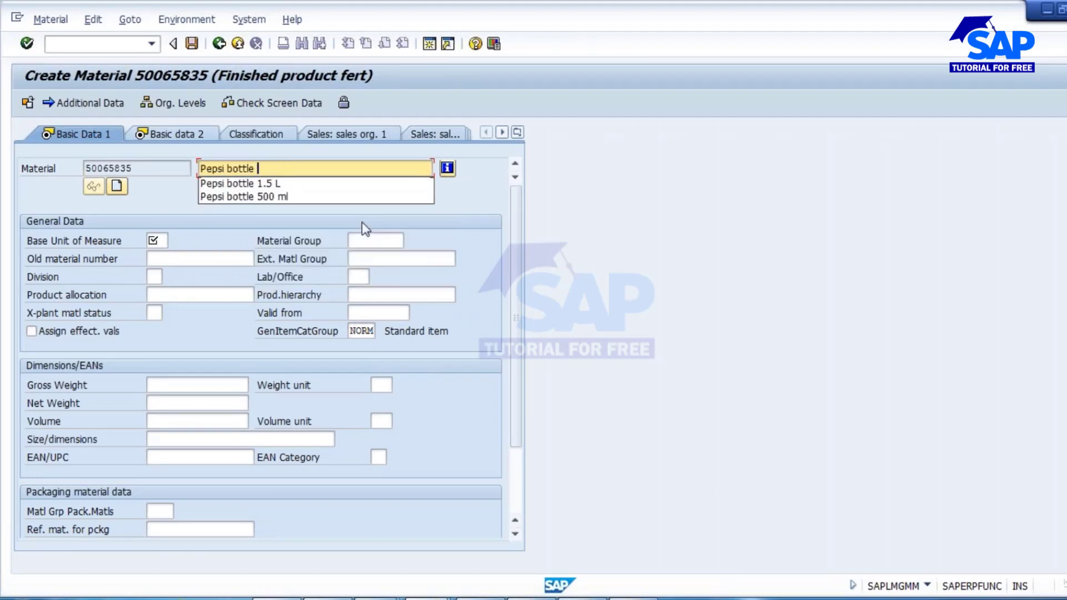
{"action": "type", "text": "2 "}
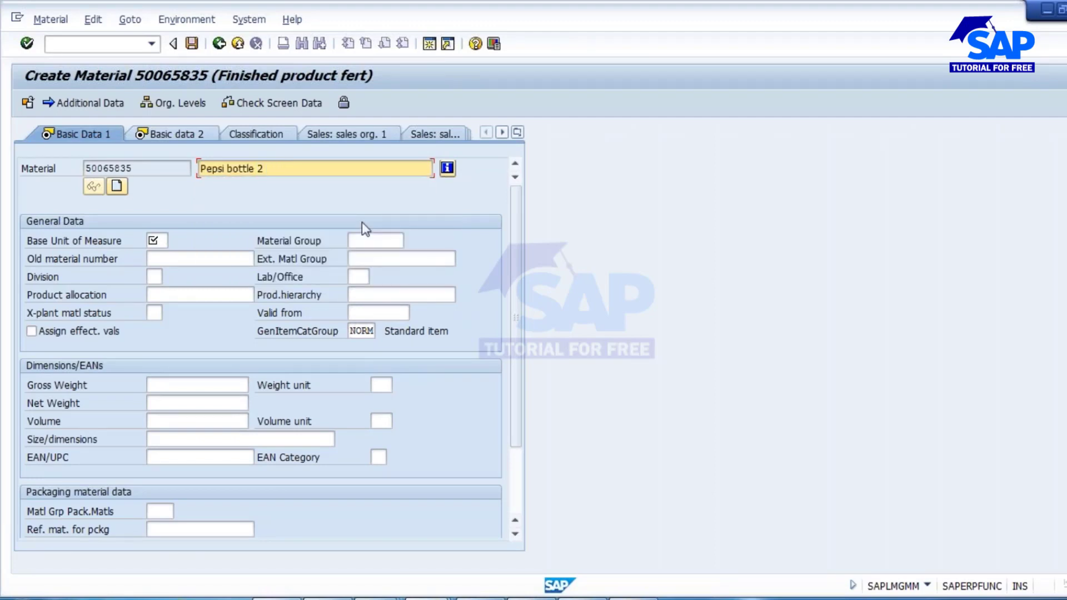
{"action": "type", "text": "L"}
Step: Set the base unit of measure to PC and continue past the basic data to the MRP 1 view
{"action": "left_click", "coordinate": [154, 240]}
{"action": "type", "text": "PC"}
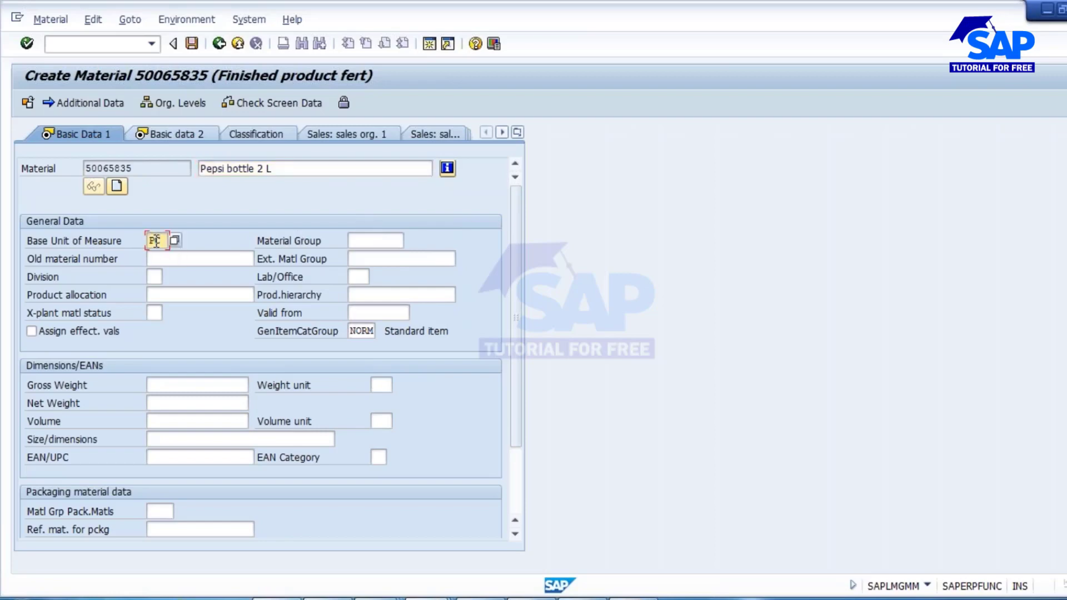
{"action": "key", "text": "Return"}
{"action": "key", "text": "Return"}
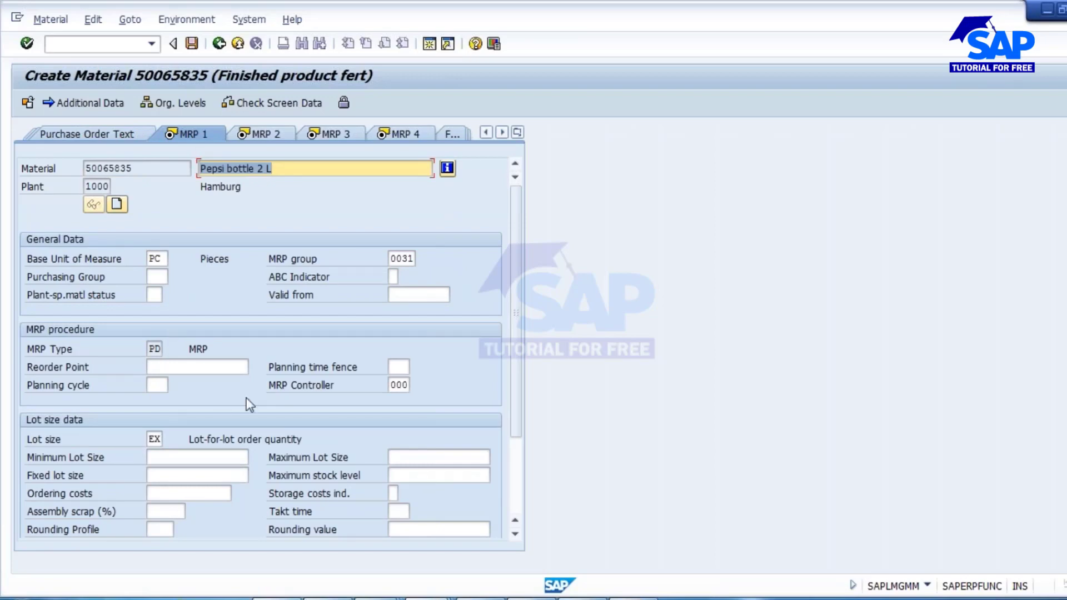
Step: Compare the MRP type in the MRP 1 view with its setting on the MRP profile's selection screen
{"action": "left_click", "coordinate": [152, 350]}
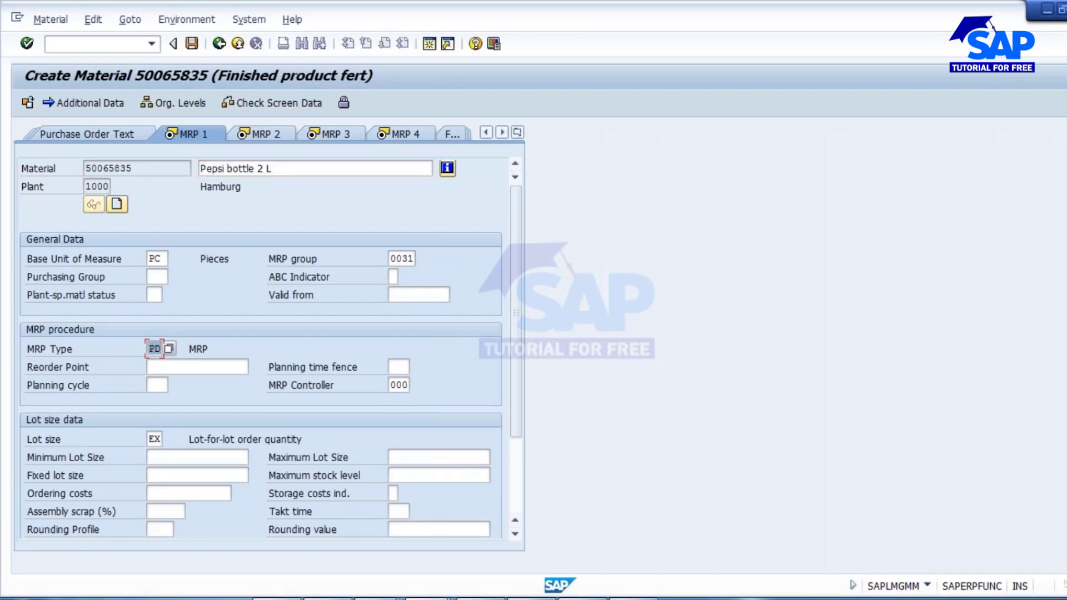
{"action": "left_click", "coordinate": [167, 344]}
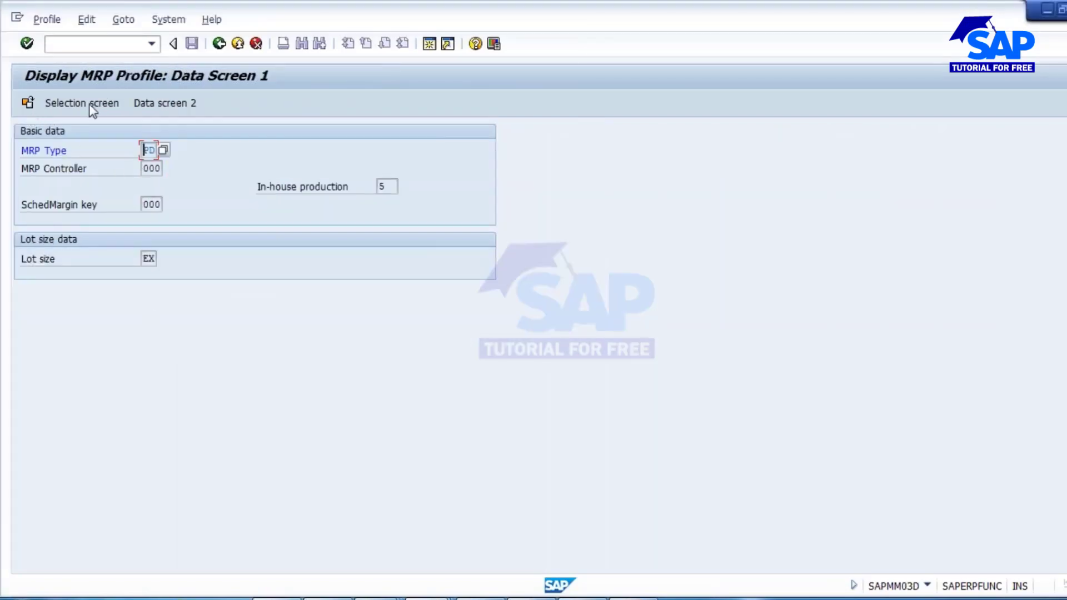
{"action": "left_click", "coordinate": [64, 103]}
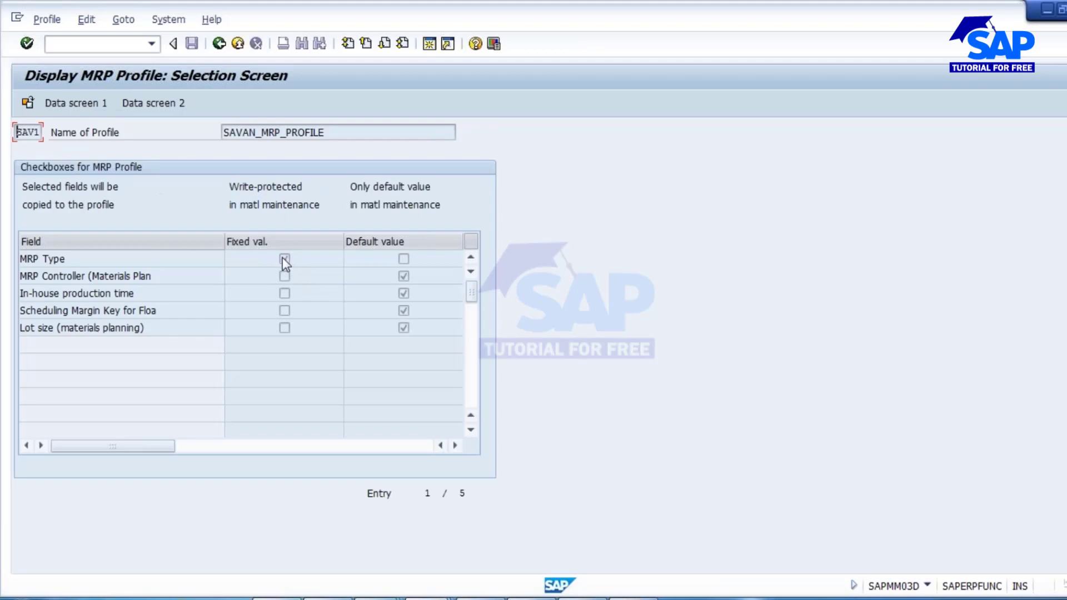
{"action": "key", "text": "alt+Tab"}
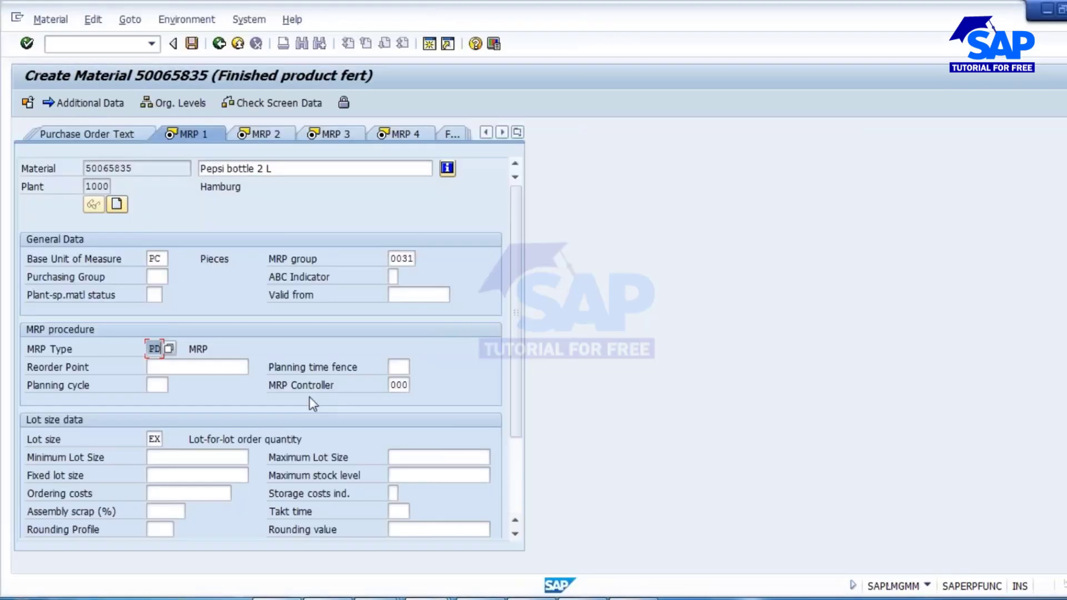
Step: Check the MRP controller and lot size fields that the profile filled in the MRP 1 view
{"action": "left_click", "coordinate": [397, 385]}
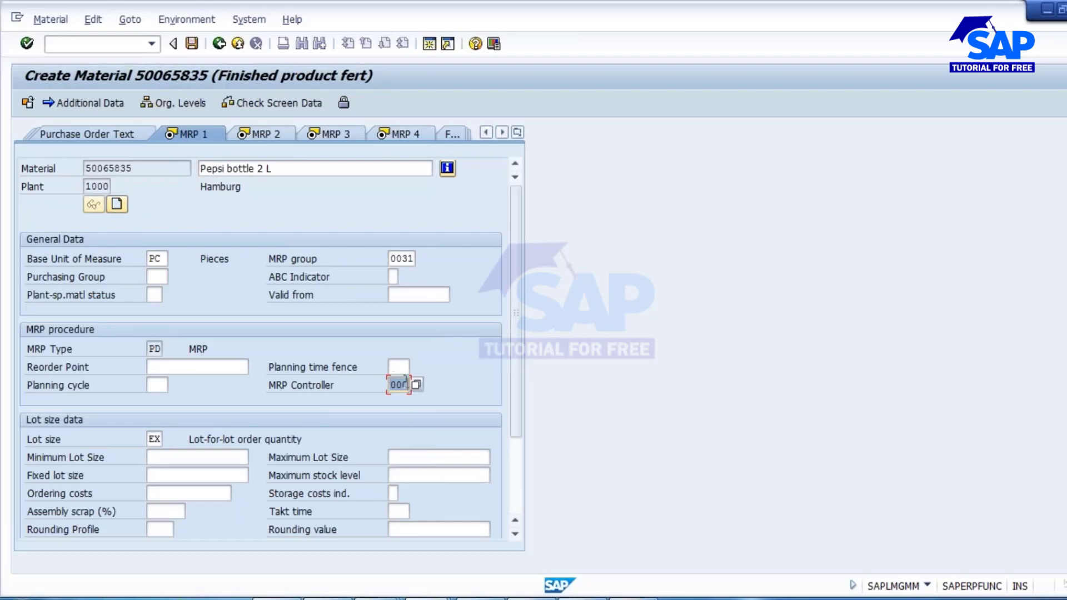
{"action": "left_click", "coordinate": [155, 438]}
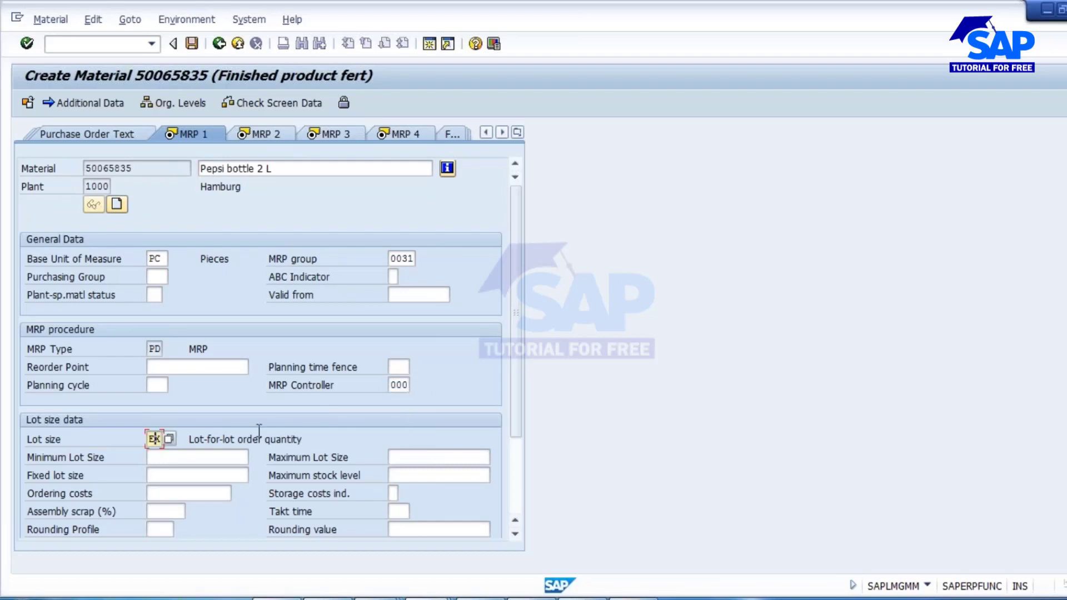
{"action": "left_click", "coordinate": [396, 384]}
{"action": "left_click", "coordinate": [154, 439]}
{"action": "left_click", "coordinate": [397, 384]}
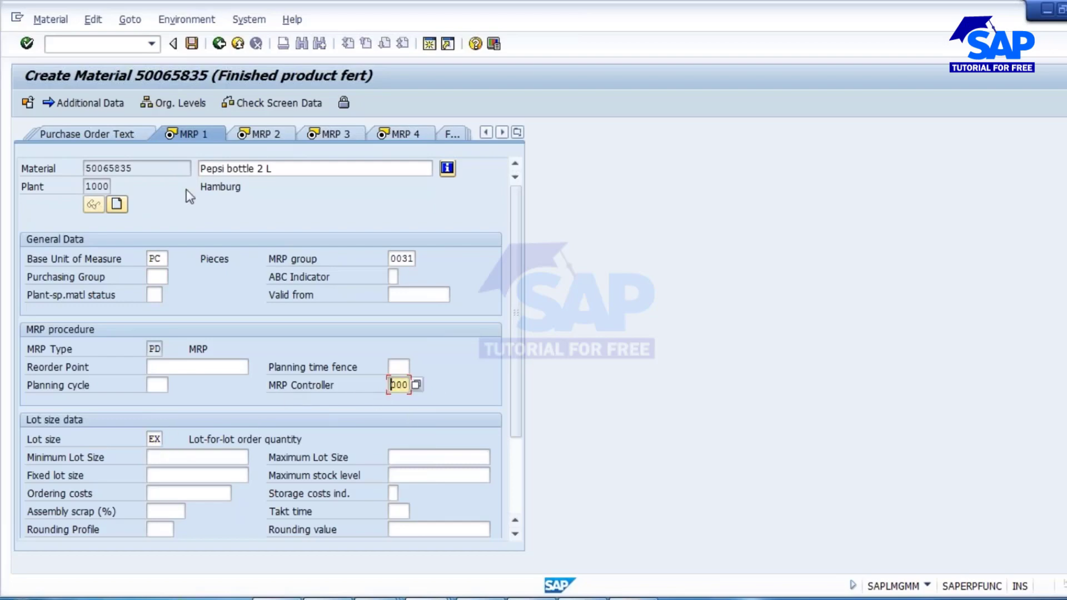
Step: Check the in-house production time and scheduling margin key in the MRP 2 view against data screen 1 of the MRP profile
{"action": "left_click", "coordinate": [281, 134]}
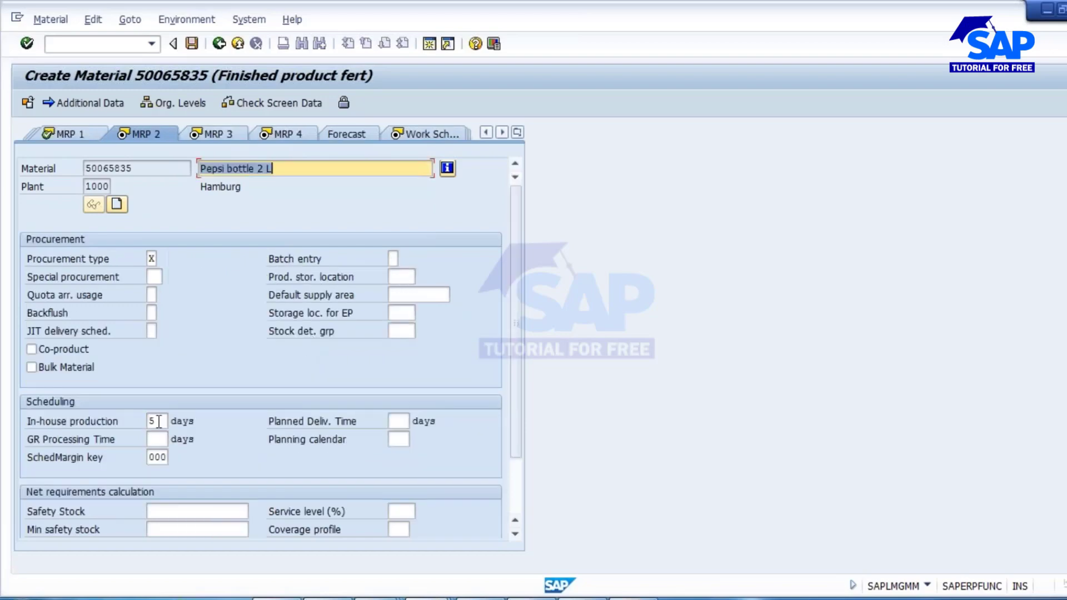
{"action": "left_click", "coordinate": [159, 422]}
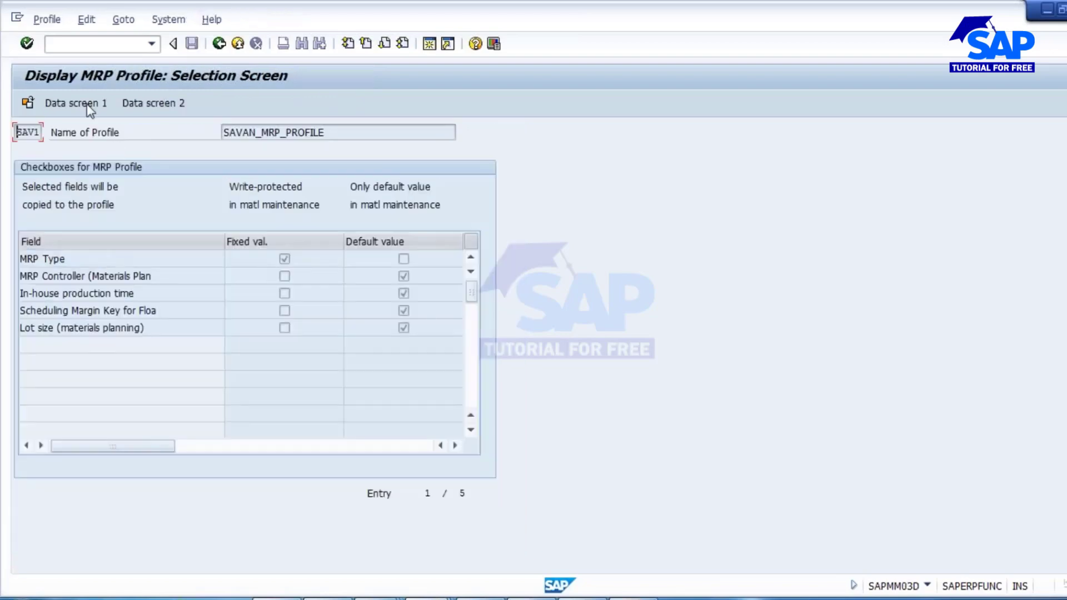
{"action": "left_click", "coordinate": [87, 105]}
{"action": "left_click", "coordinate": [380, 189]}
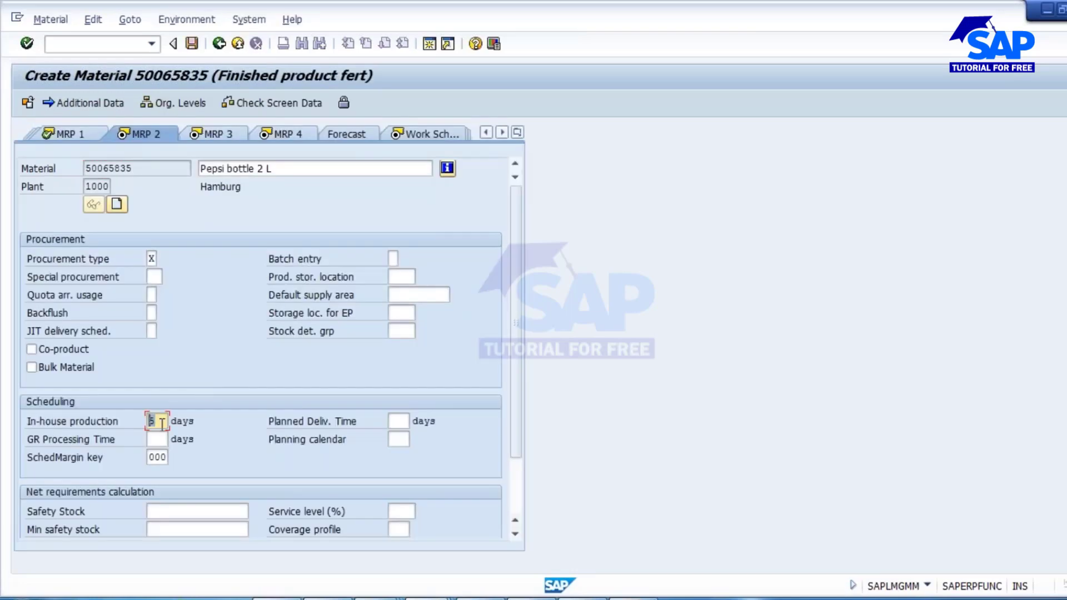
{"action": "left_click", "coordinate": [151, 456]}
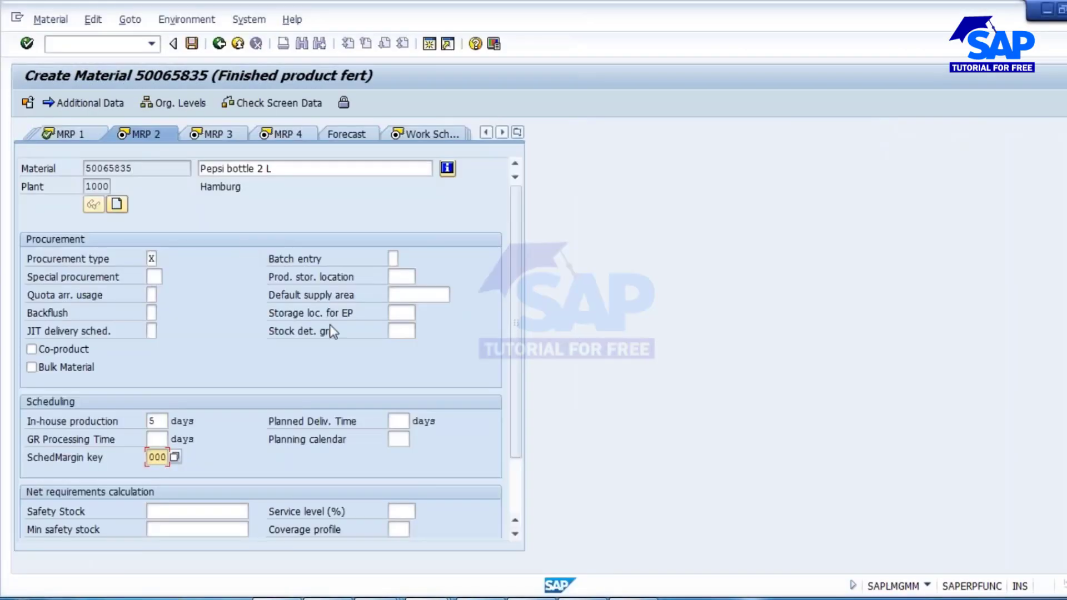
Step: Continue past the MRP 3 and MRP 4 views and activate batch management in the Work Scheduling view
{"action": "key", "text": "Return"}
{"action": "key", "text": "Return"}
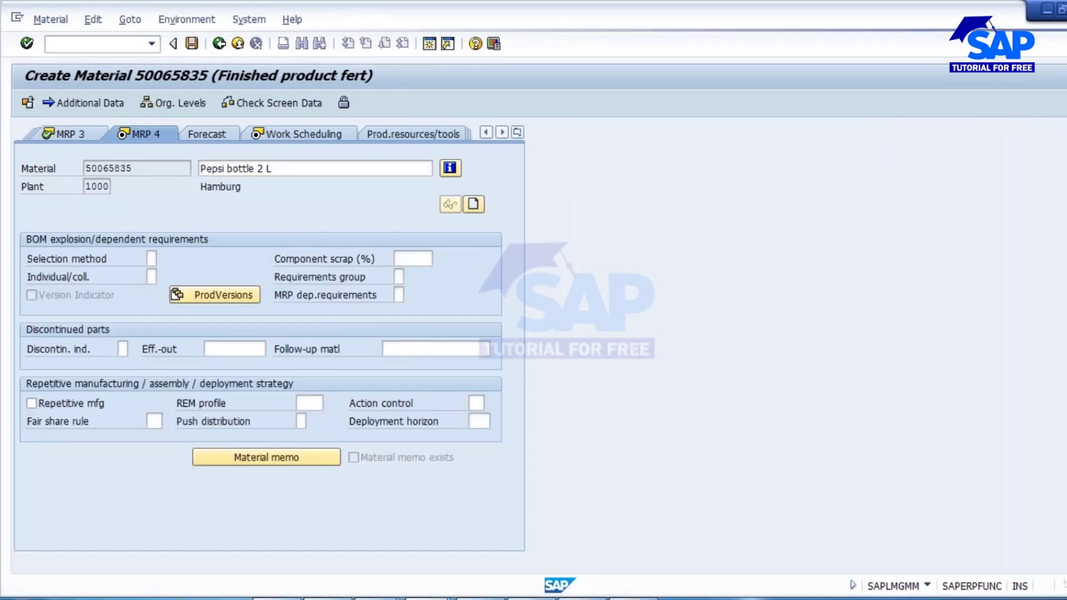
{"action": "key", "text": "Return"}
{"action": "left_click", "coordinate": [437, 368]}
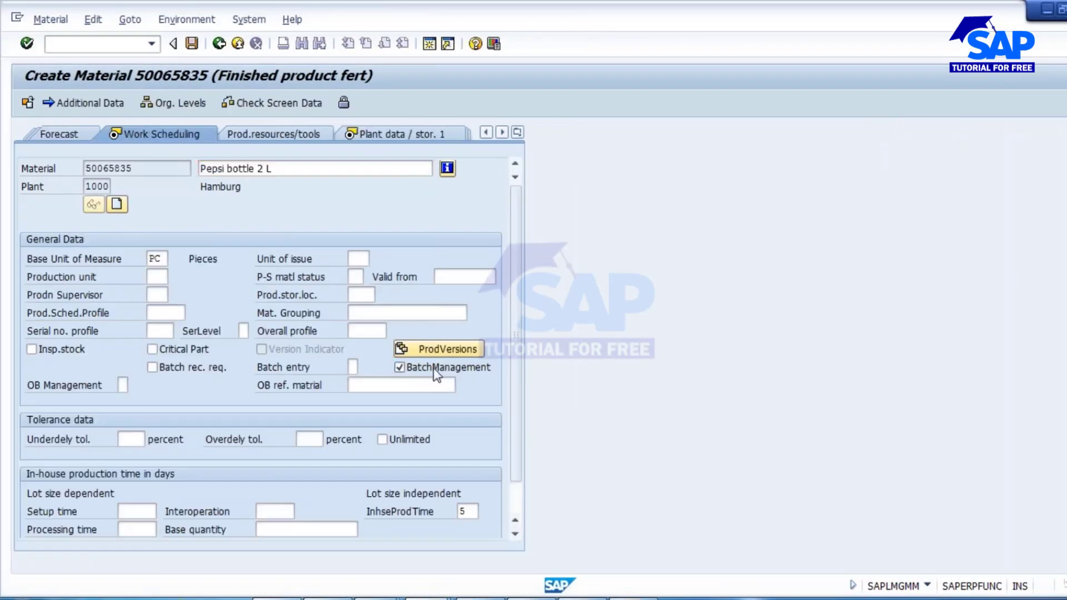
Step: Continue through the plant data and quality management views to Accounting 1, and set valuation class 7920 (Finished products)
{"action": "key", "text": "Return"}
{"action": "key", "text": "Return"}
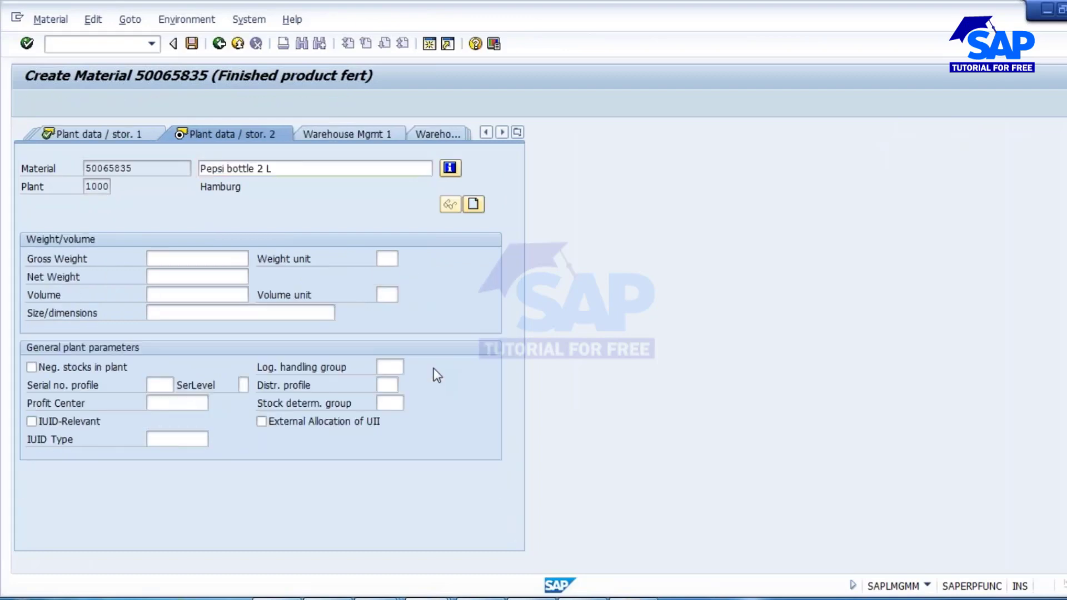
{"action": "key", "text": "Return"}
{"action": "key", "text": "Return"}
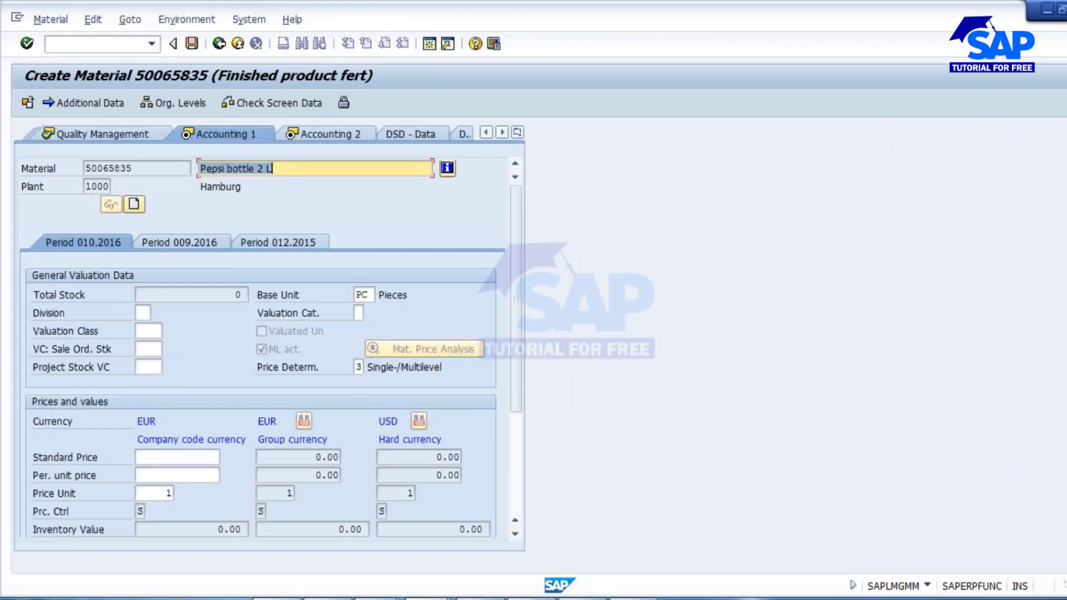
{"action": "left_click", "coordinate": [141, 332]}
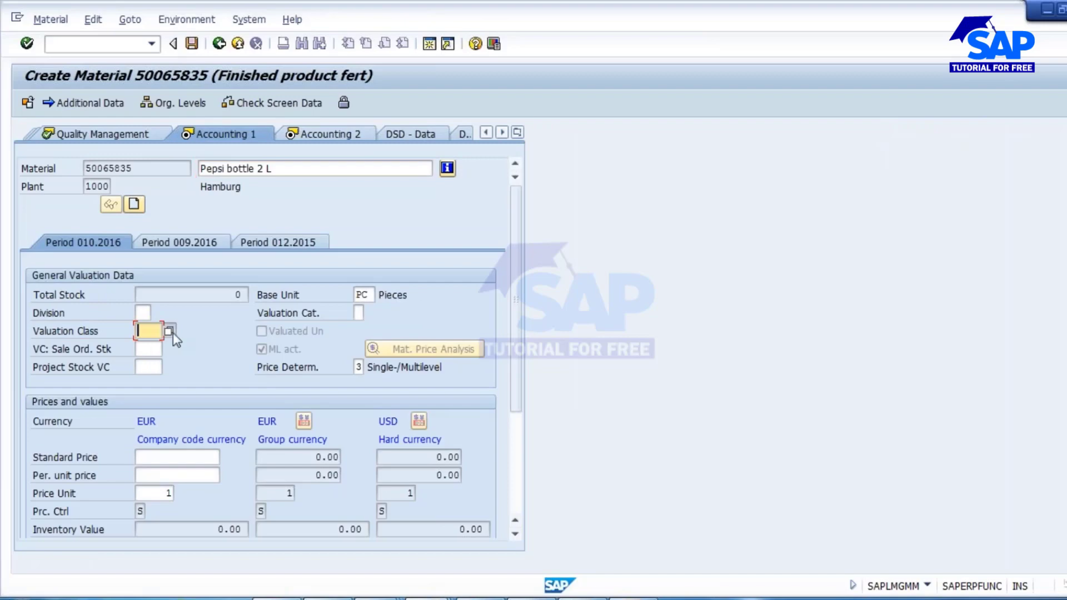
{"action": "key", "text": "F4"}
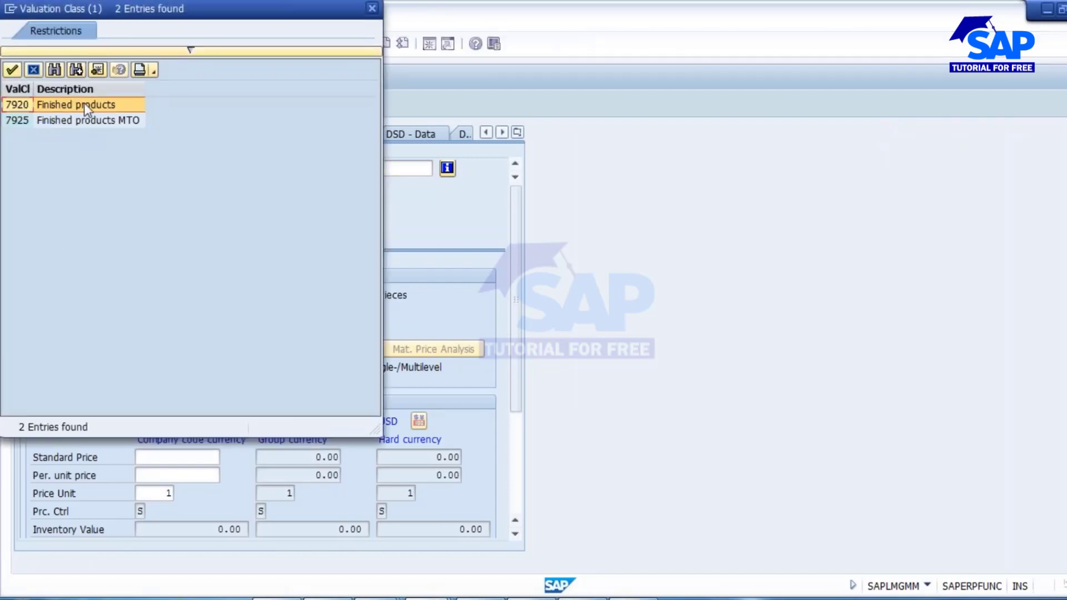
{"action": "double_click", "coordinate": [84, 103]}
{"action": "key", "text": "Return"}
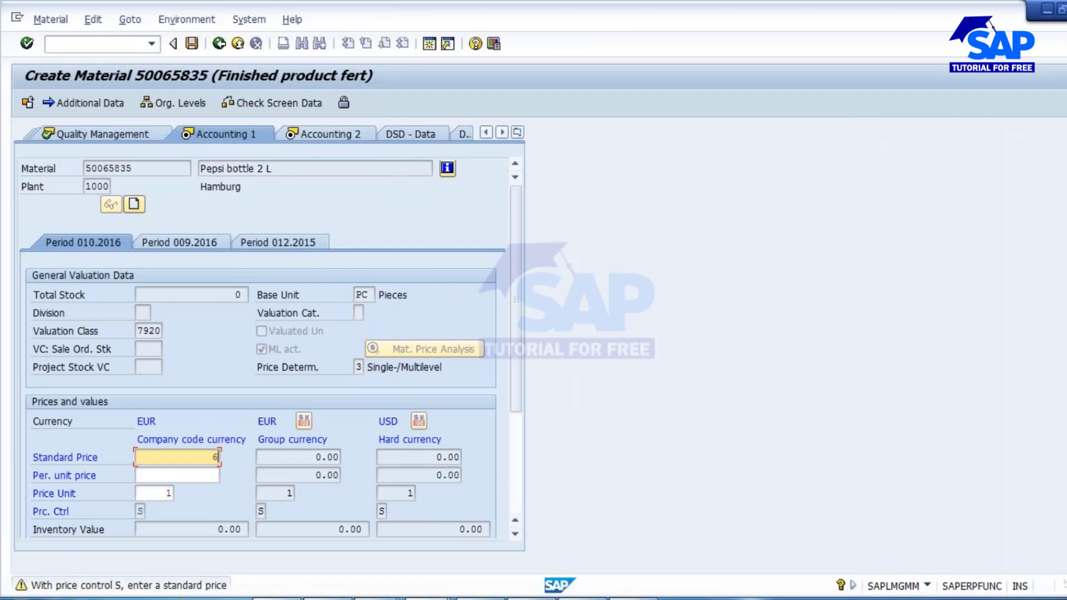
Step: Set the standard price to 10 EUR, continue past Accounting 2, and save the new material
{"action": "type", "text": "6"}
{"action": "key", "text": "BackSpace"}
{"action": "type", "text": "10"}
{"action": "key", "text": "Return"}
{"action": "key", "text": "Return"}
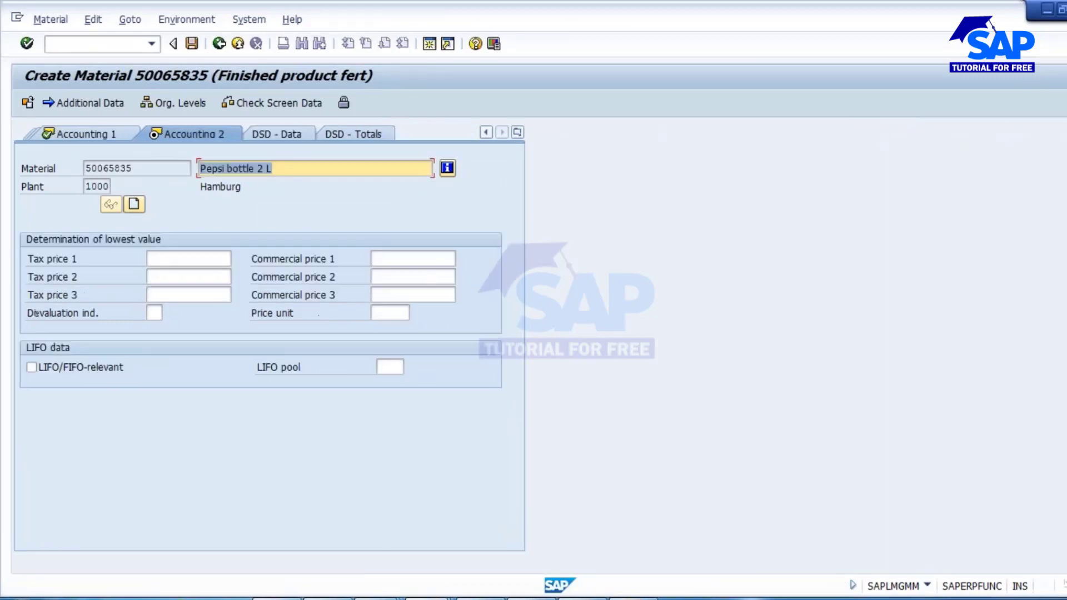
{"action": "key", "text": "Return"}
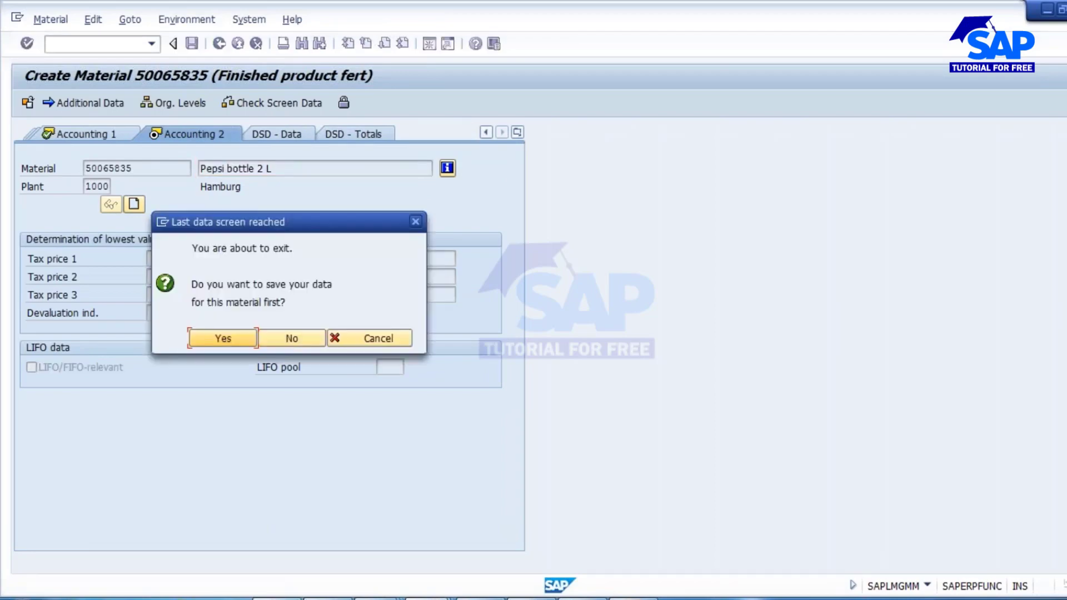
{"action": "left_click", "coordinate": [206, 340]}
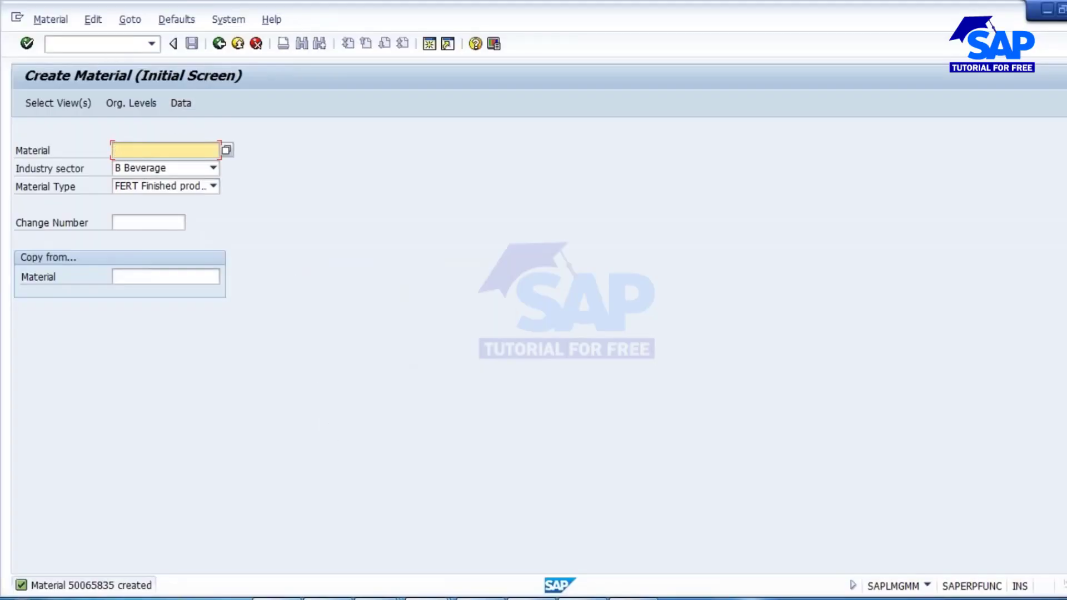
{"action": "left_click", "coordinate": [49, 20]}
{"action": "mouse_move", "coordinate": [83, 59]}
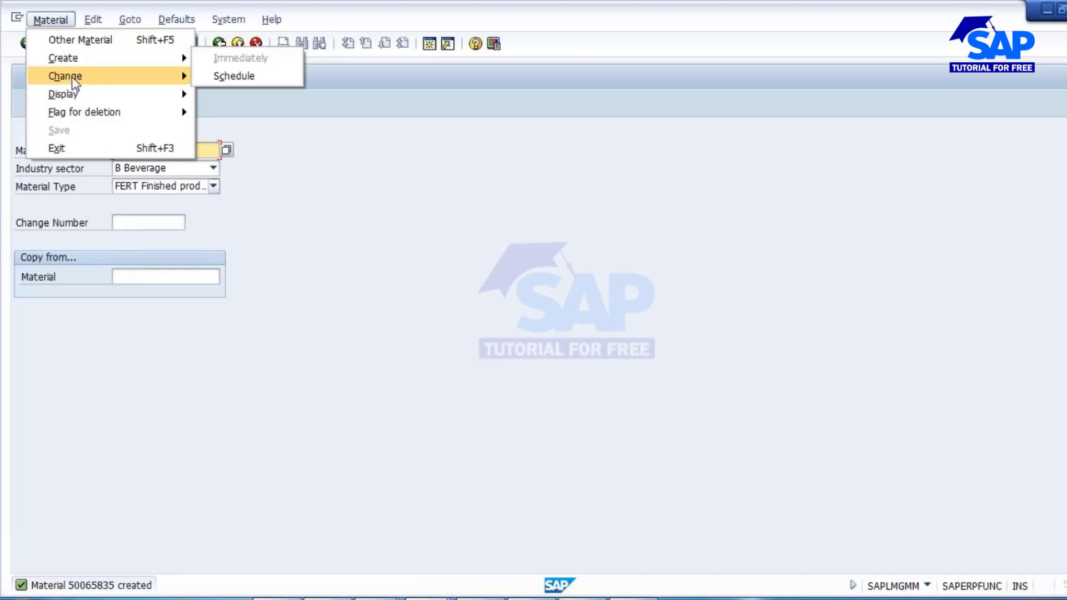
{"action": "mouse_move", "coordinate": [73, 77]}
{"action": "left_click", "coordinate": [228, 76]}
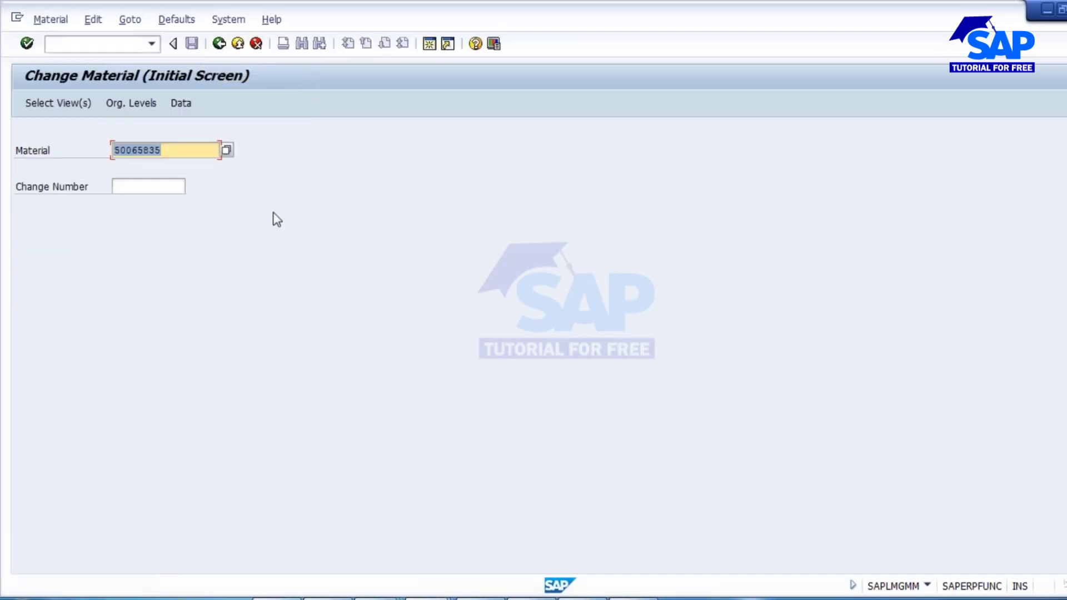
{"action": "left_click", "coordinate": [62, 22]}
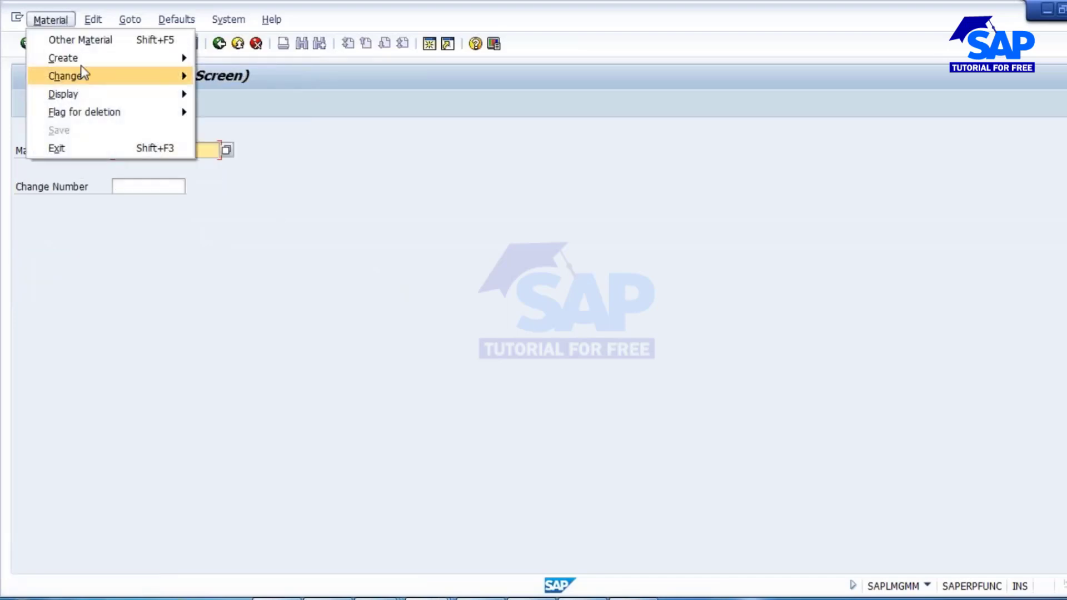
{"action": "mouse_move", "coordinate": [166, 57]}
{"action": "left_click", "coordinate": [239, 56]}
Step: Start extending material 50065833 with the MRP 1 to MRP 4 views and proceed to its organizational levels
{"action": "left_click", "coordinate": [155, 146]}
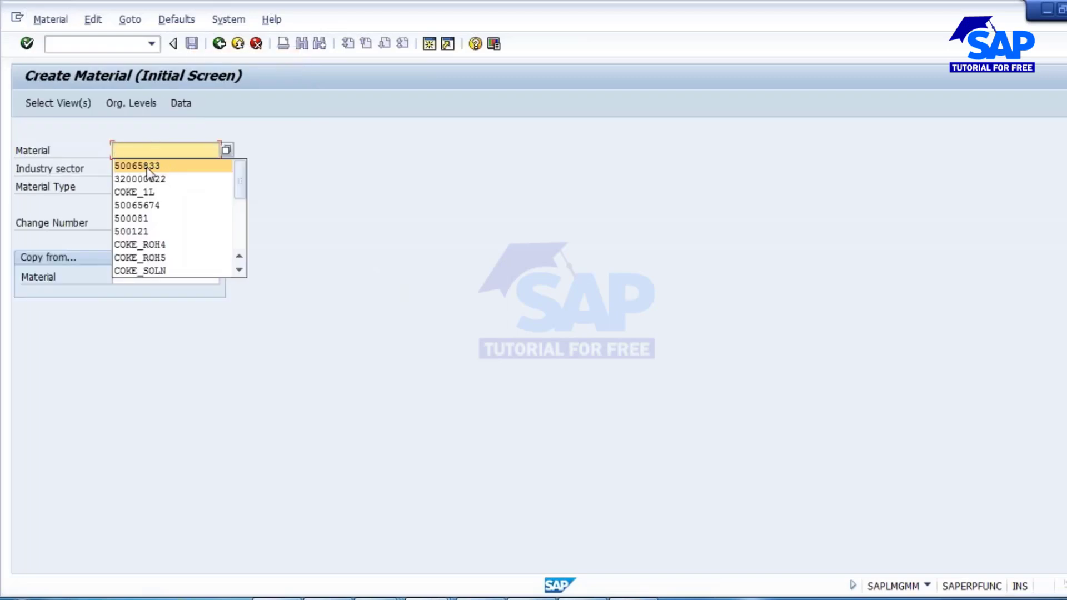
{"action": "left_click", "coordinate": [149, 165]}
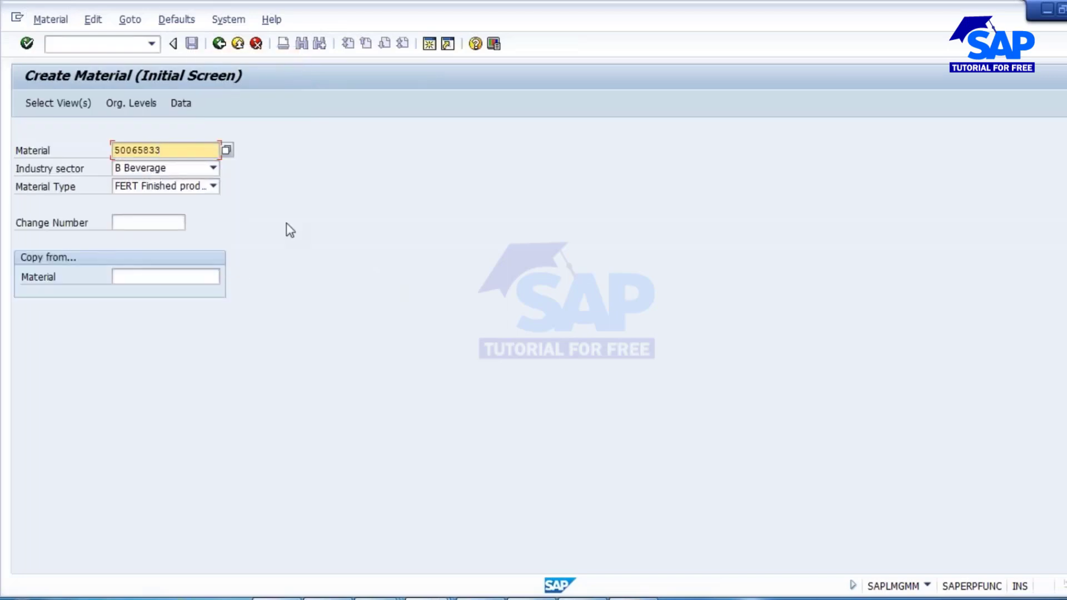
{"action": "key", "text": "Return"}
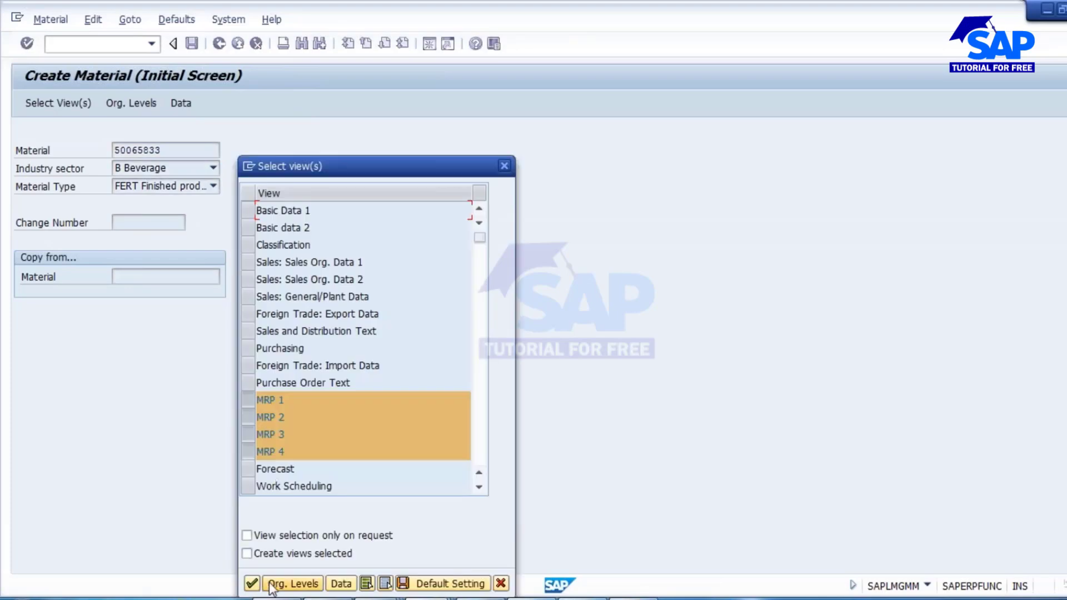
{"action": "left_click", "coordinate": [272, 584]}
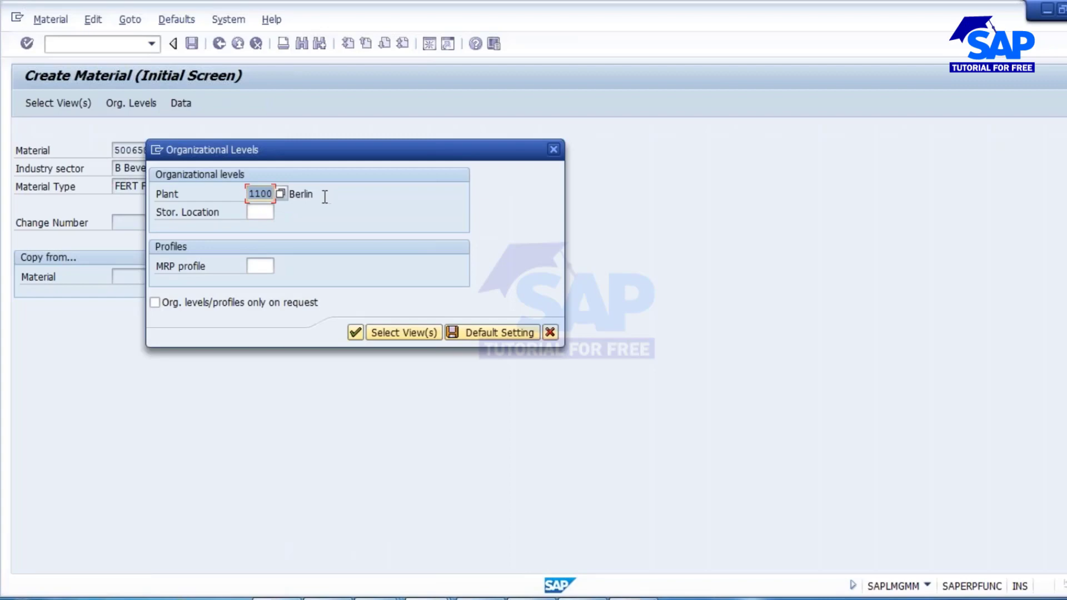
Step: Try to set plant 1000 with storage location 1000 as the organizational levels
{"action": "type", "text": "1000"}
{"action": "left_click", "coordinate": [268, 214]}
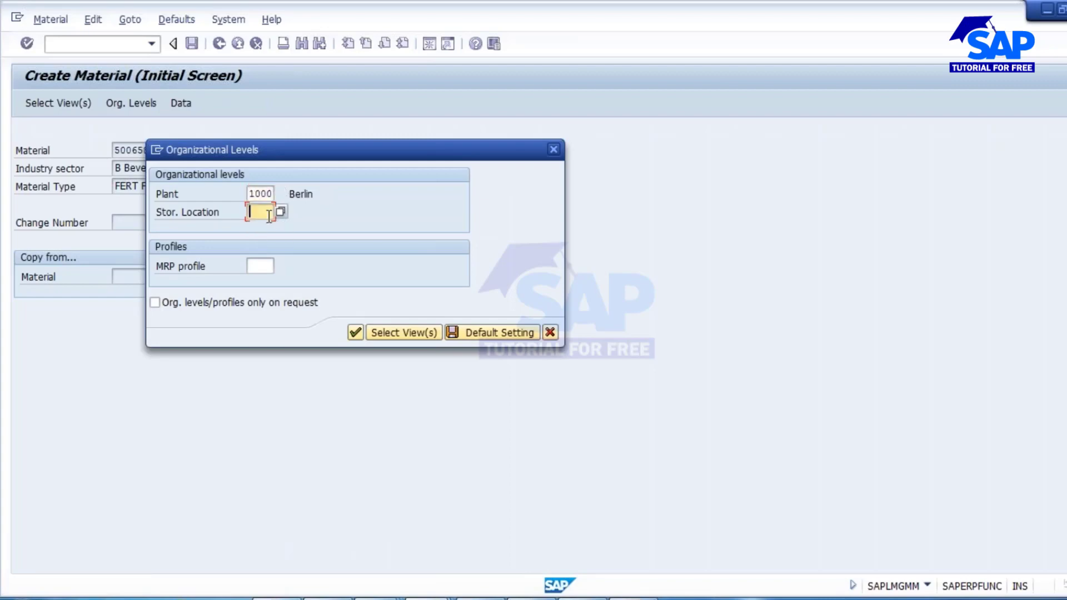
{"action": "type", "text": "1000"}
{"action": "left_click", "coordinate": [355, 332]}
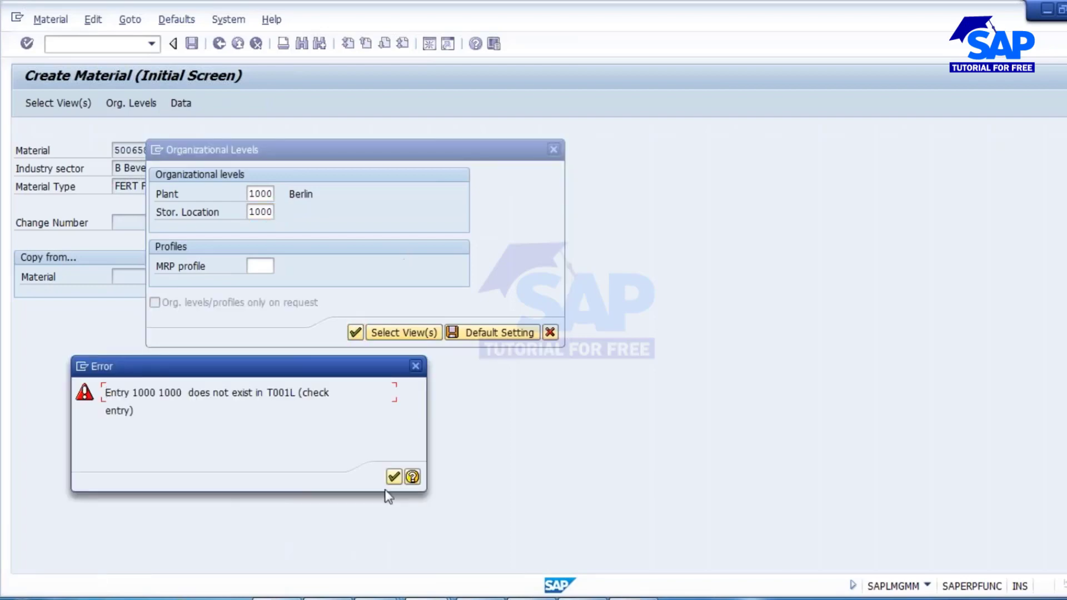
{"action": "left_click", "coordinate": [393, 477]}
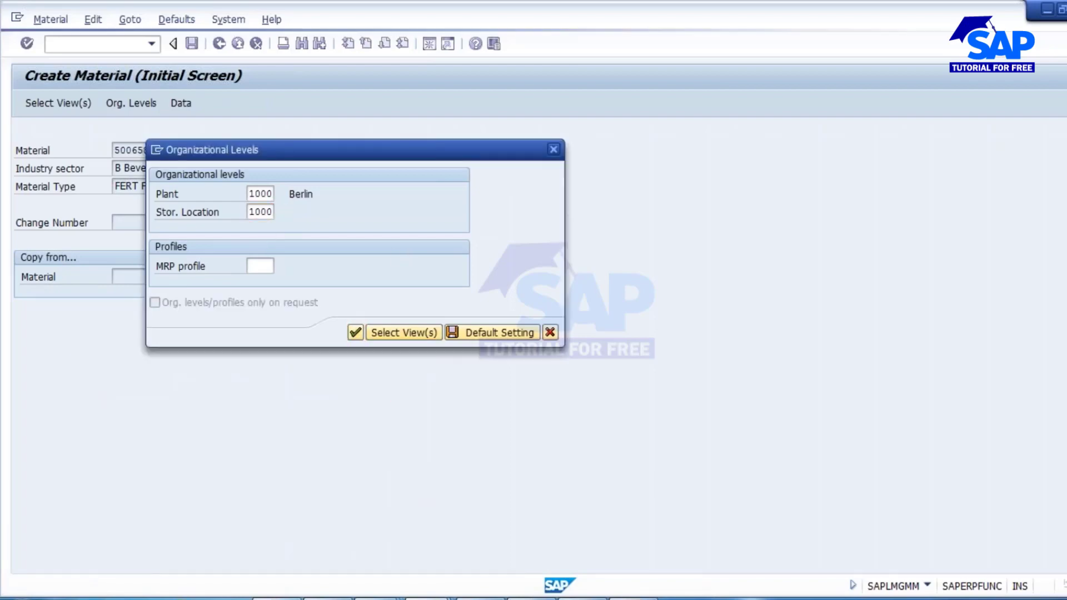
Step: Pick plant 0001 with storage location 0001 from the possible storage locations and proceed to the MRP 1 view
{"action": "key", "text": "F4"}
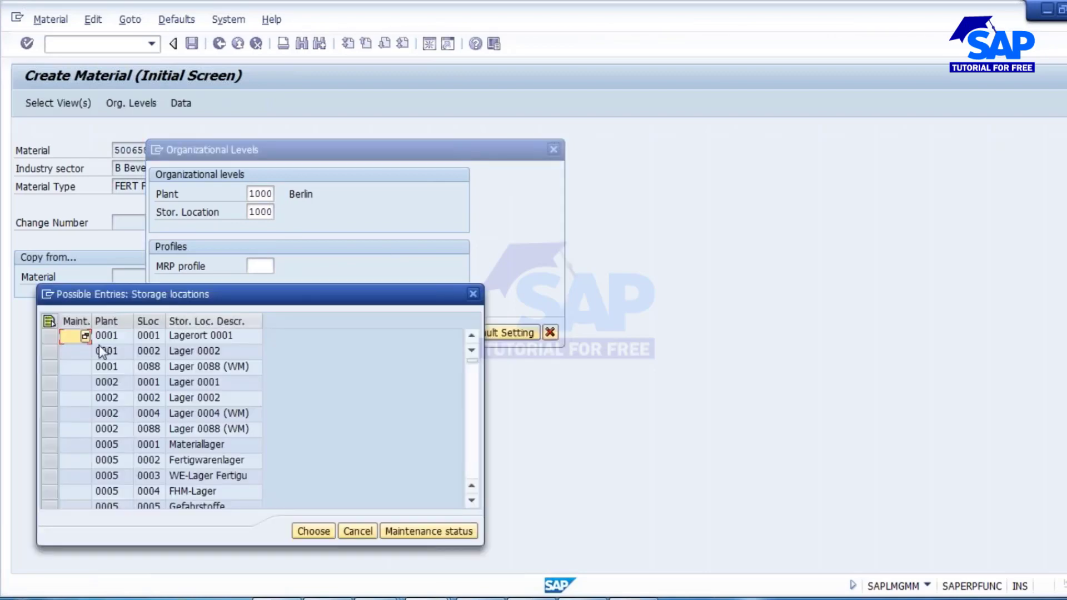
{"action": "double_click", "coordinate": [150, 338]}
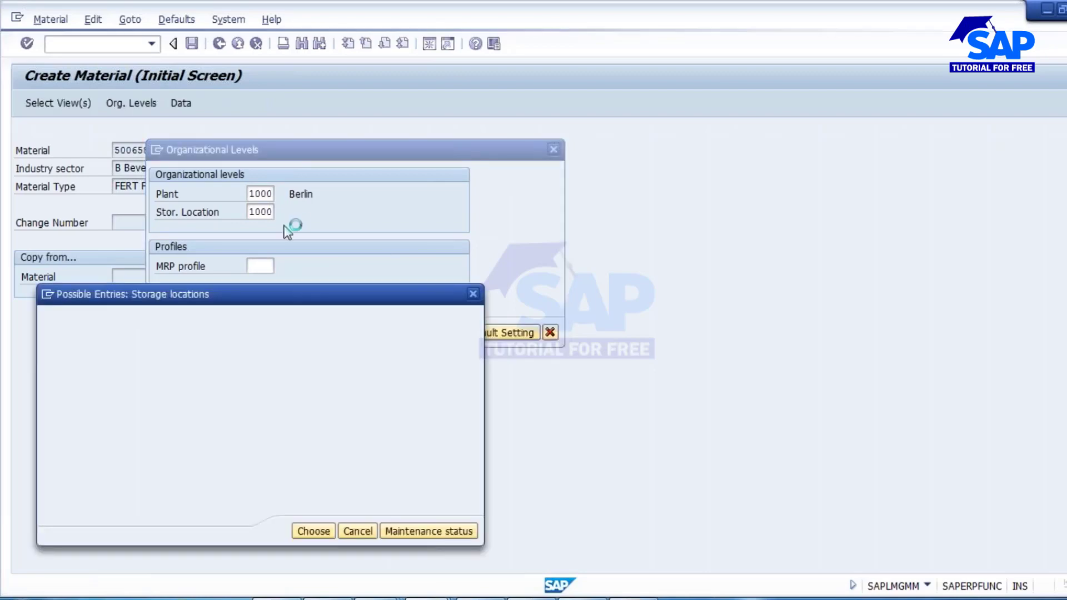
{"action": "left_click", "coordinate": [359, 333]}
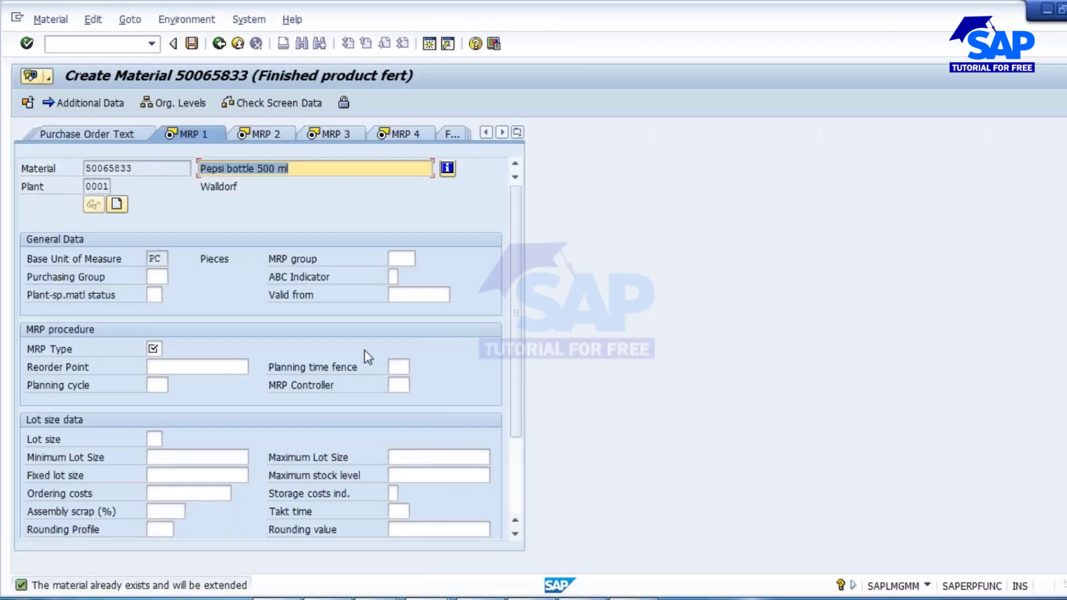
Step: Set the MRP type to PD and try EX as the MRP controller
{"action": "key", "text": "Return"}
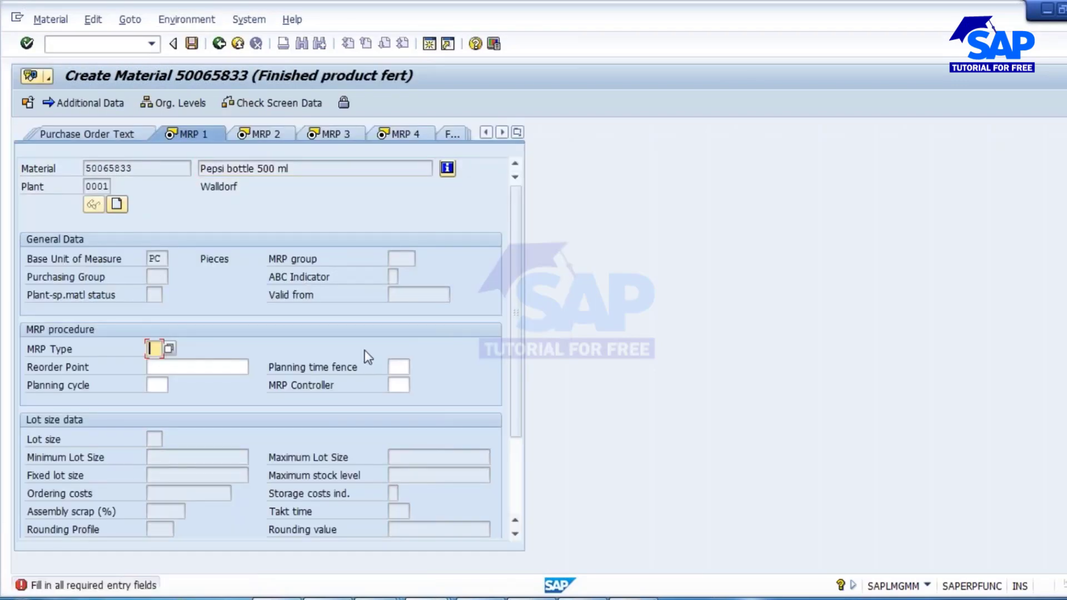
{"action": "type", "text": "PD"}
{"action": "key", "text": "Return"}
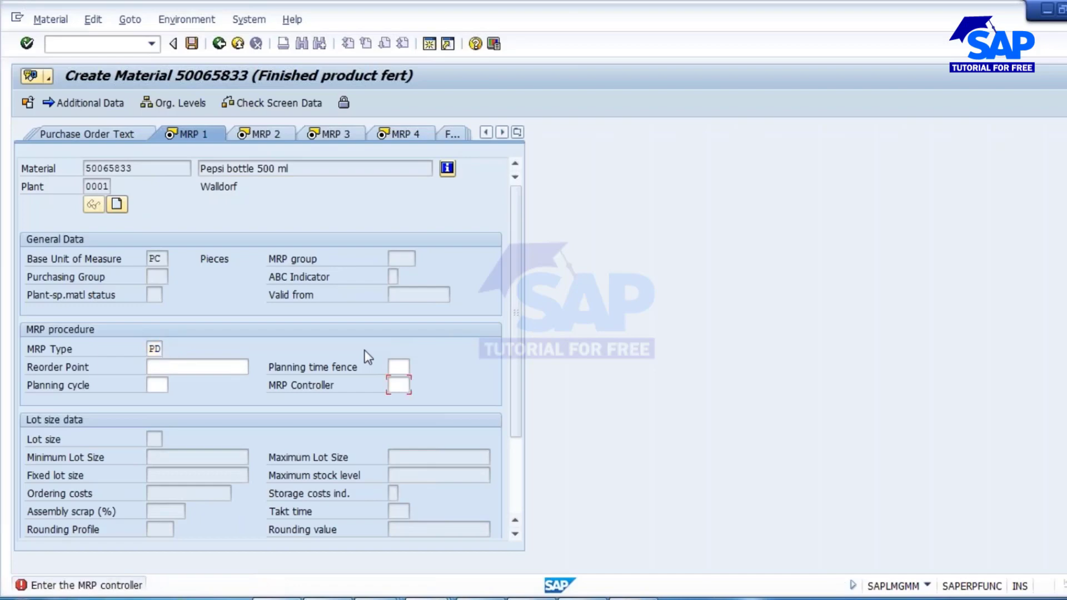
{"action": "type", "text": "EX"}
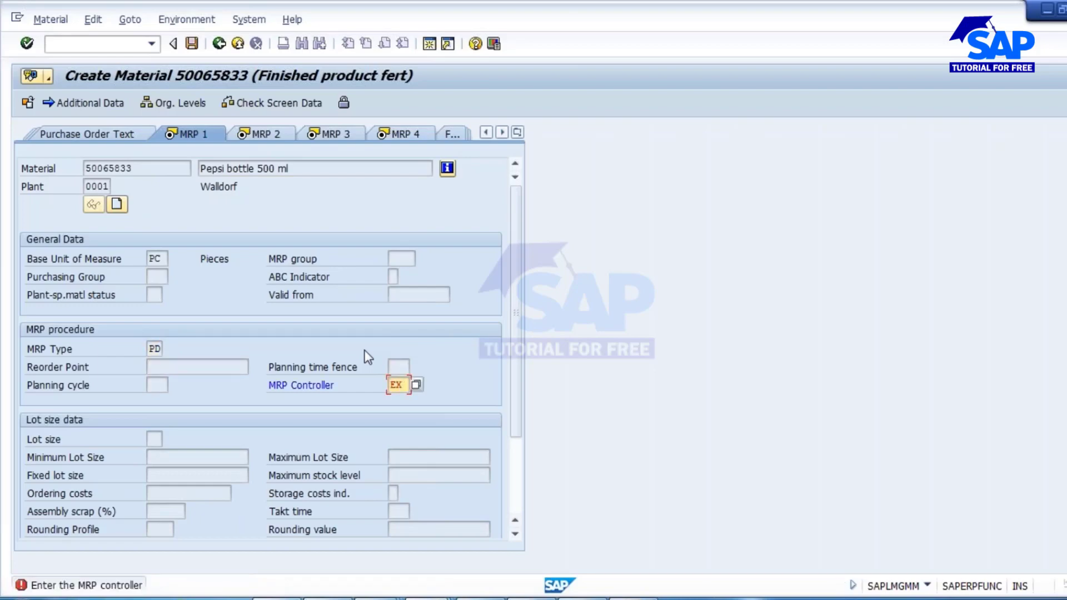
{"action": "key", "text": "Return"}
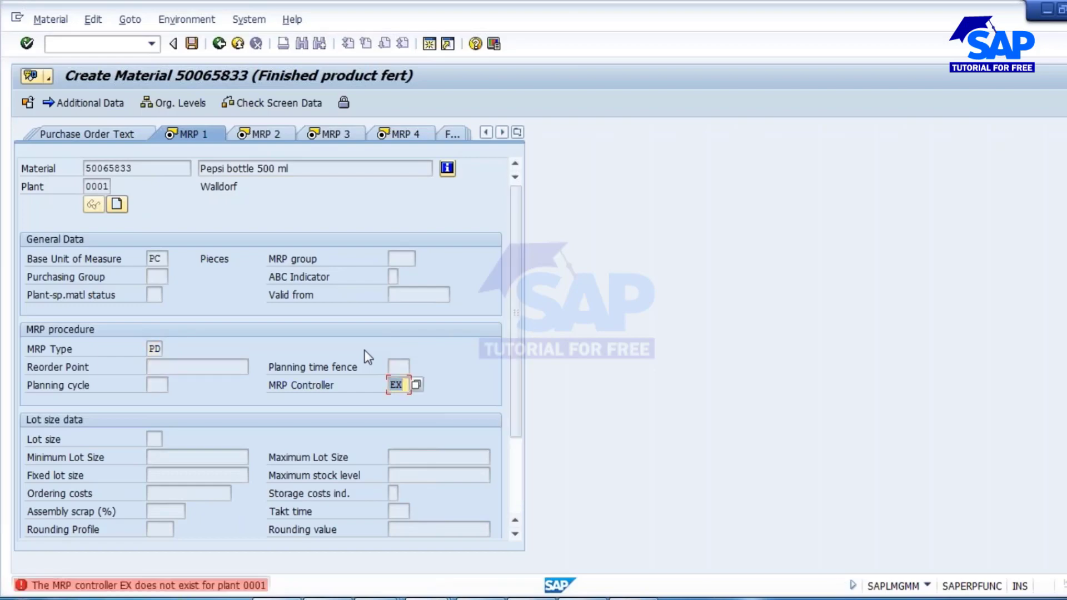
Step: Try MRP controllers 000 and 001, and look up the controllers defined for plant 0001
{"action": "type", "text": "000"}
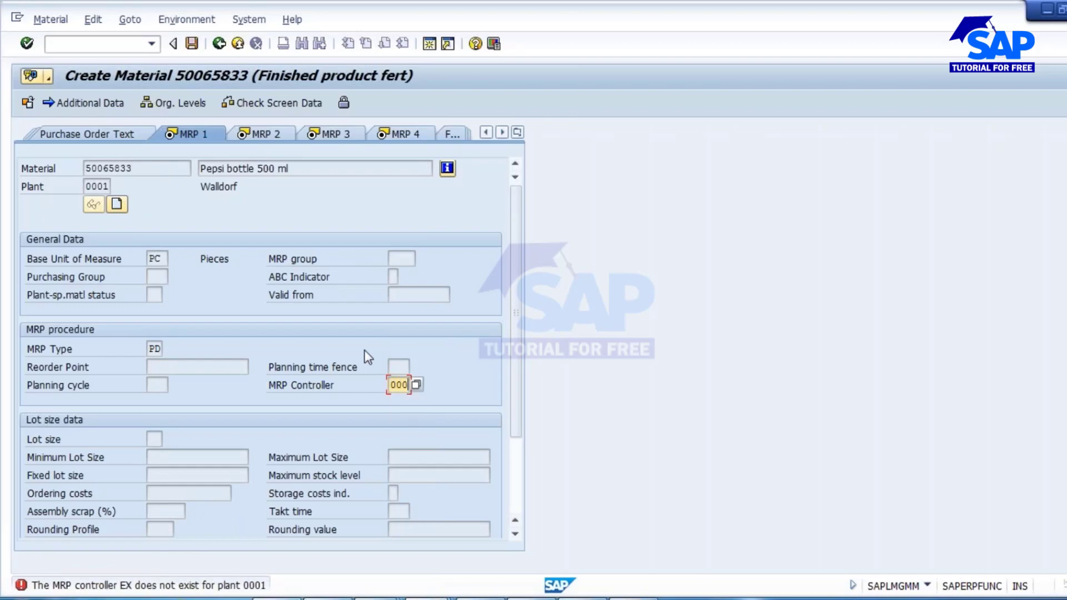
{"action": "key", "text": "Return"}
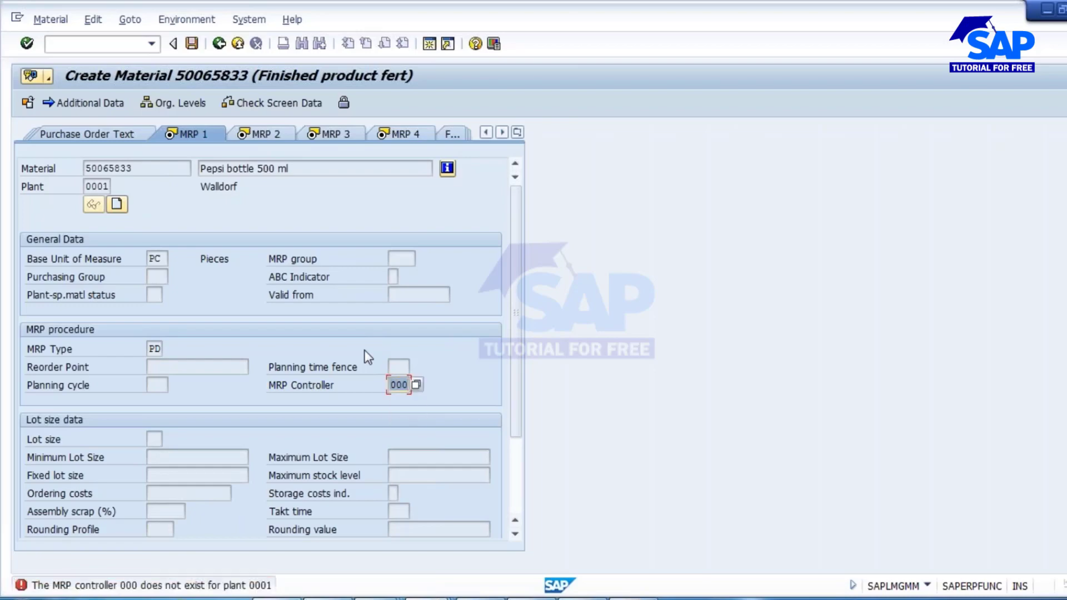
{"action": "type", "text": "001"}
{"action": "key", "text": "Return"}
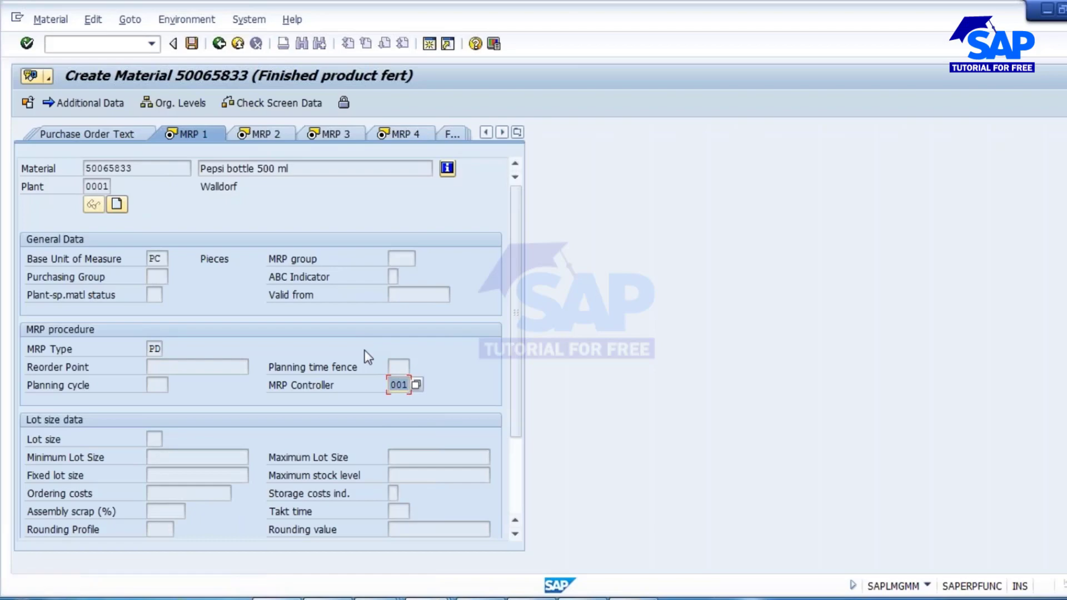
{"action": "left_click", "coordinate": [415, 384]}
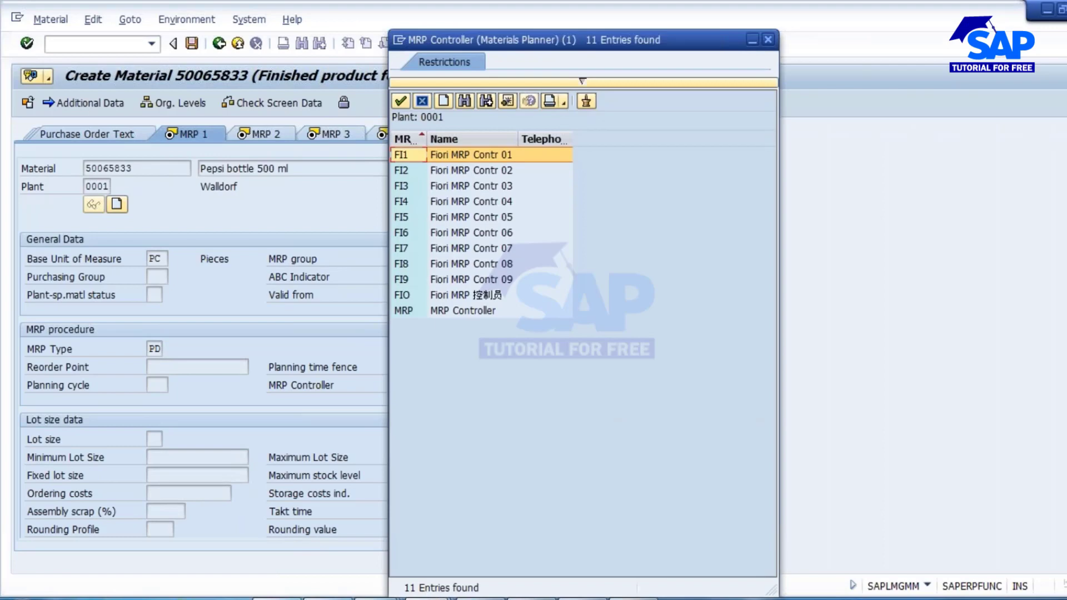
{"action": "left_click", "coordinate": [767, 39]}
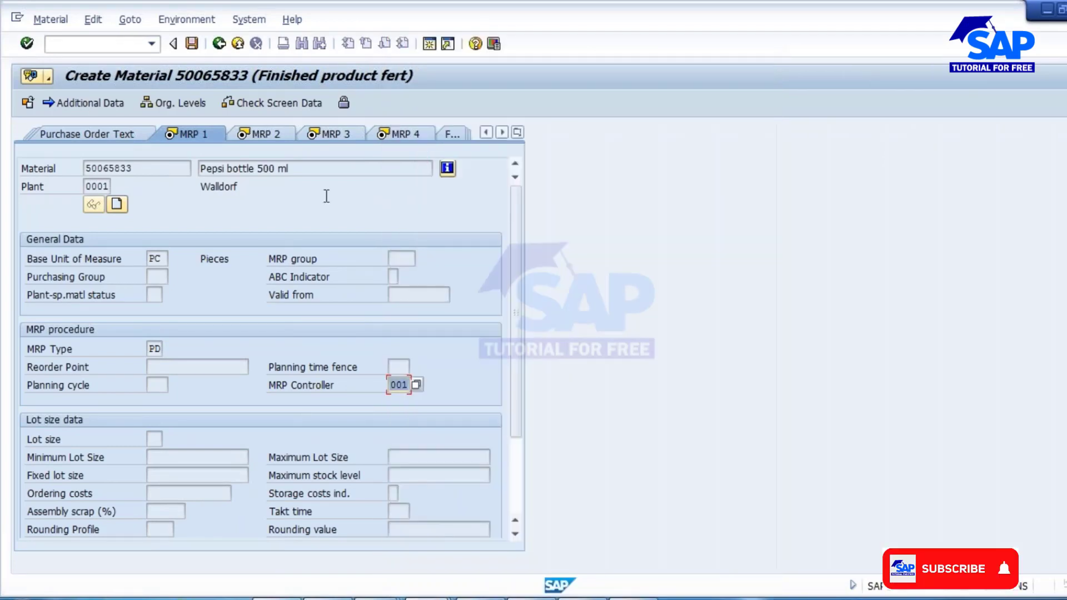
Step: Abandon the unsaved material extension and return to the SAP Easy Access screen
{"action": "left_click", "coordinate": [219, 43]}
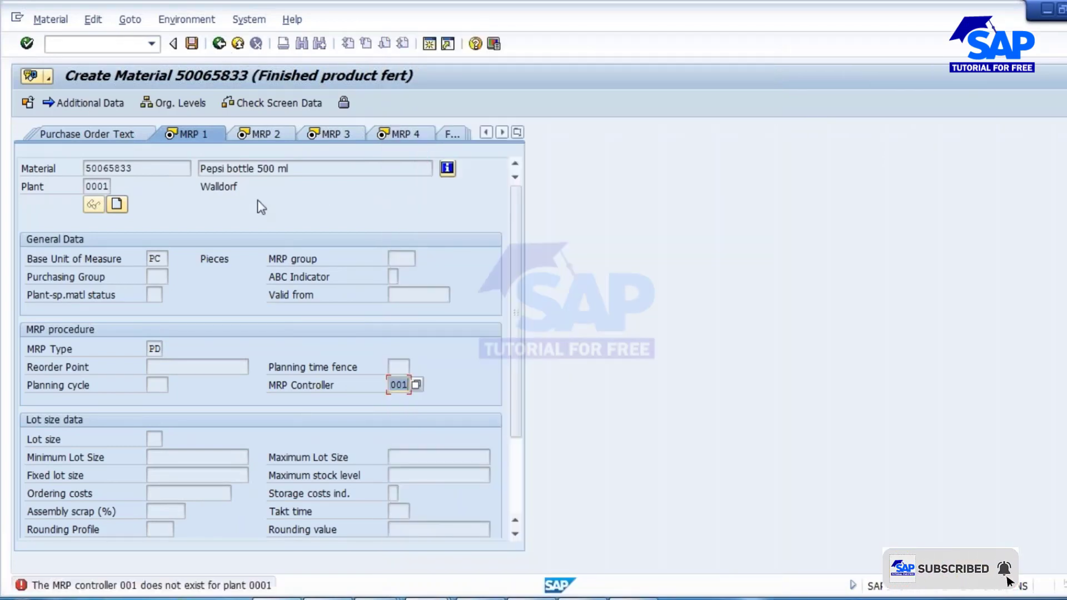
{"action": "left_click", "coordinate": [91, 44]}
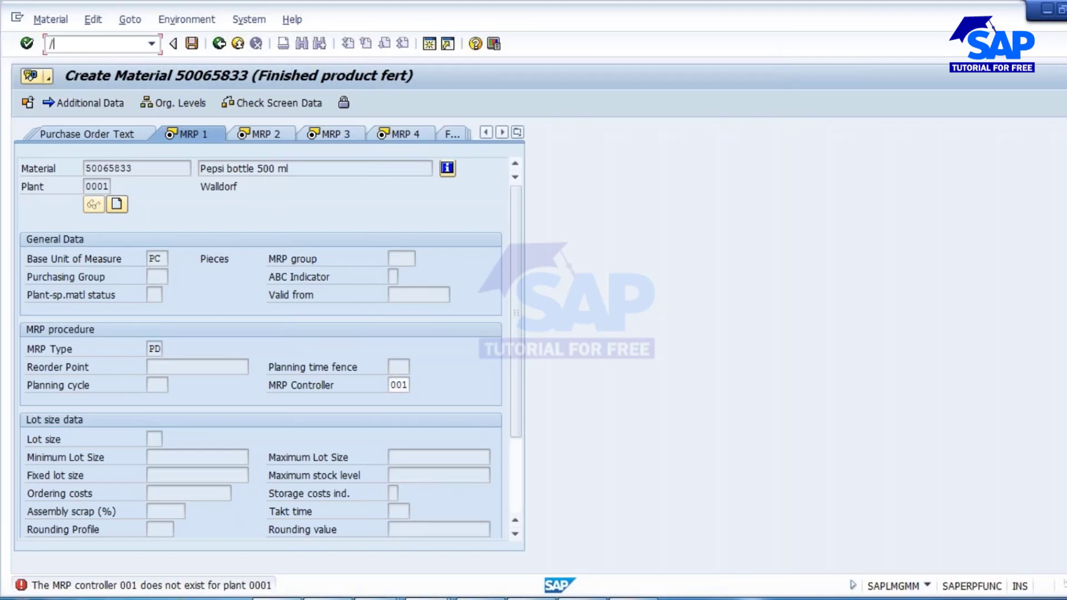
{"action": "key", "text": "Return"}
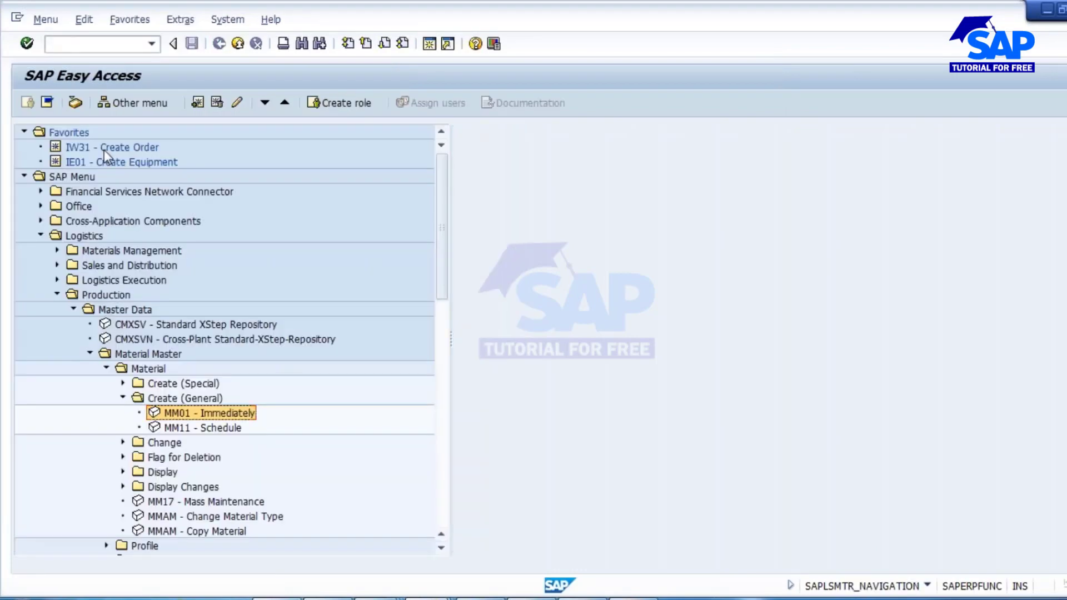
Step: Run transaction MM01 for material 50065833 and accept the MRP 1 to MRP 4 views
{"action": "left_click", "coordinate": [71, 45]}
{"action": "type", "text": "MM01"}
{"action": "key", "text": "Return"}
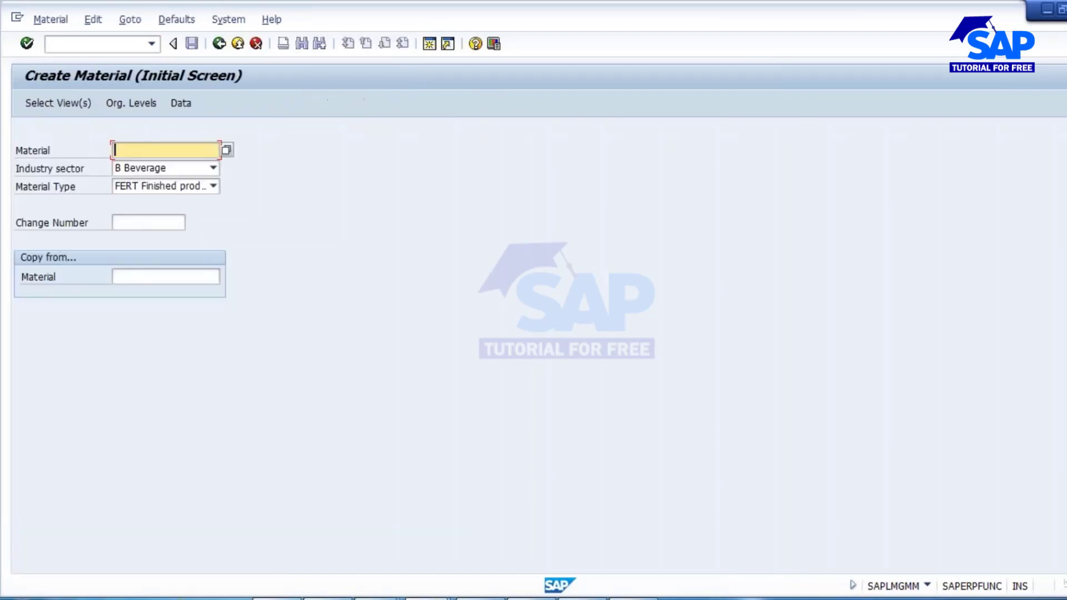
{"action": "left_click", "coordinate": [149, 166]}
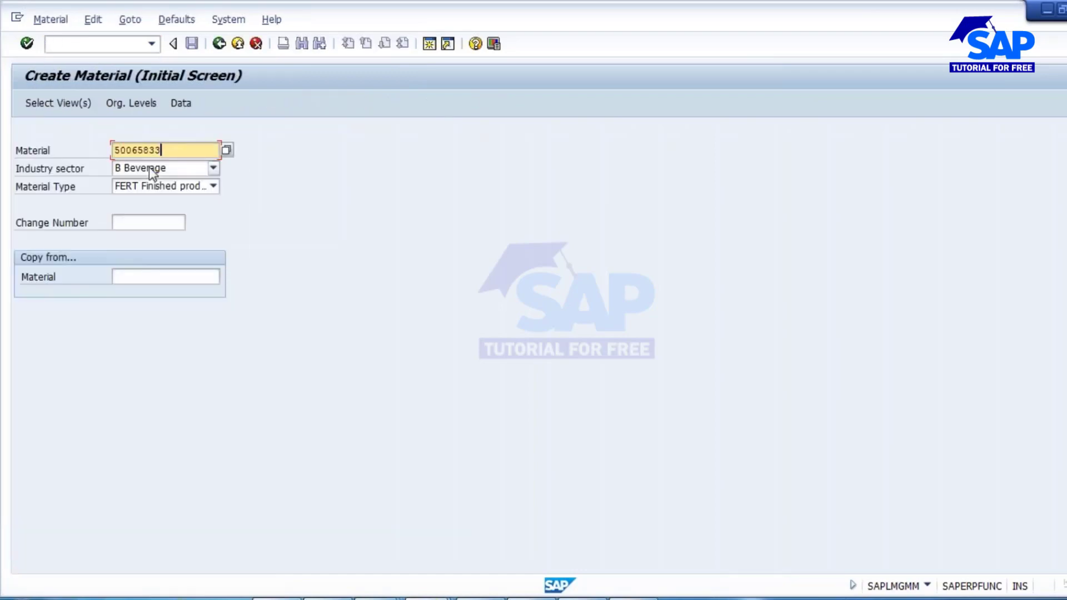
{"action": "key", "text": "Return"}
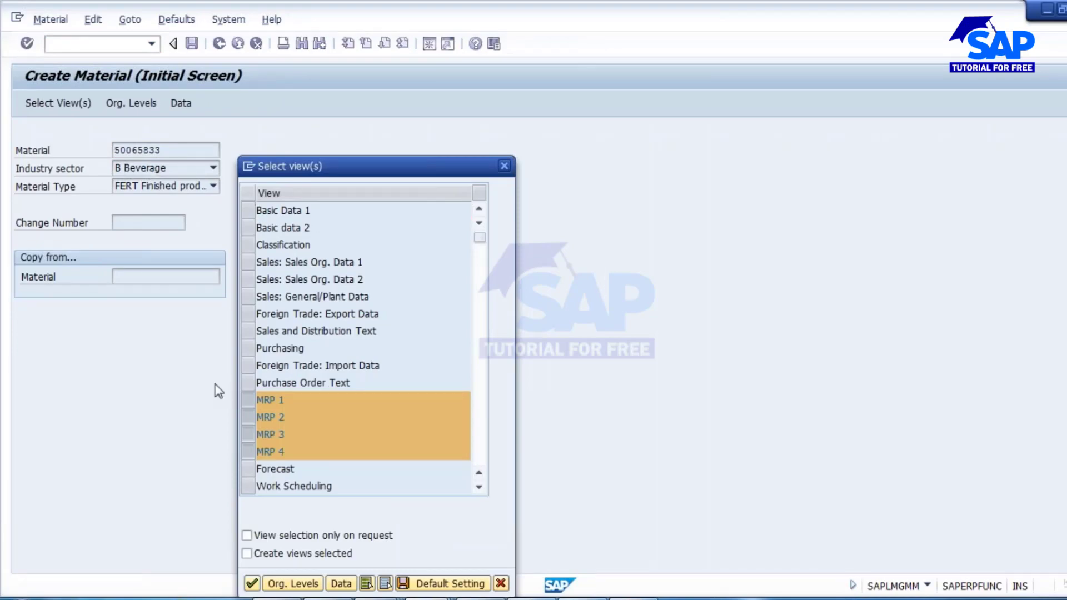
{"action": "key", "text": "Return"}
Step: Set the organizational levels to plant 1000 and storage location 0001, and proceed to the MRP 1 view
{"action": "type", "text": "1000"}
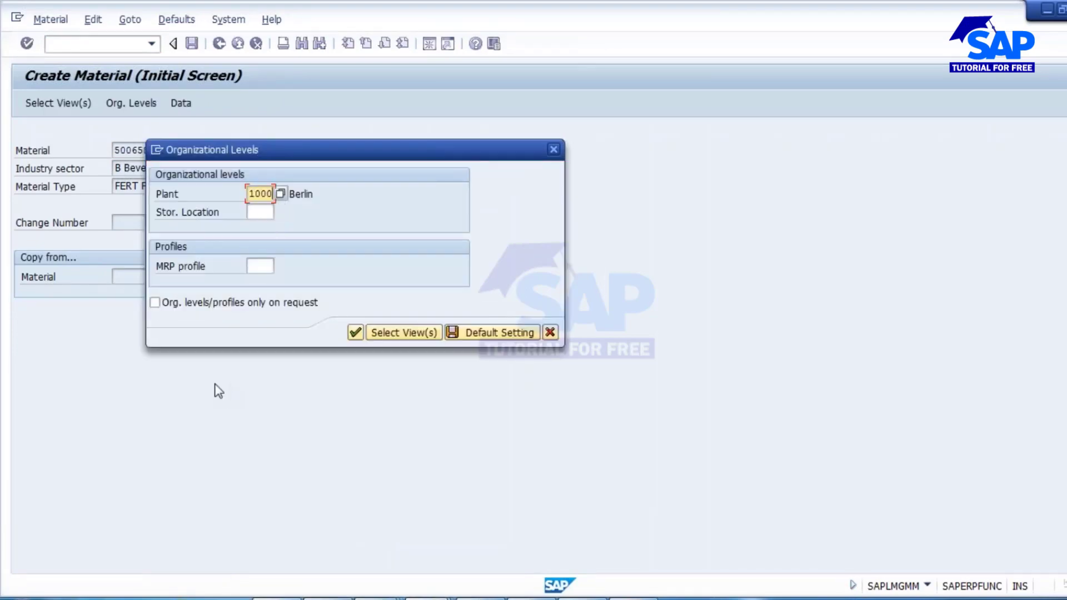
{"action": "key", "text": "Tab"}
{"action": "key", "text": "space"}
{"action": "key", "text": "Down"}
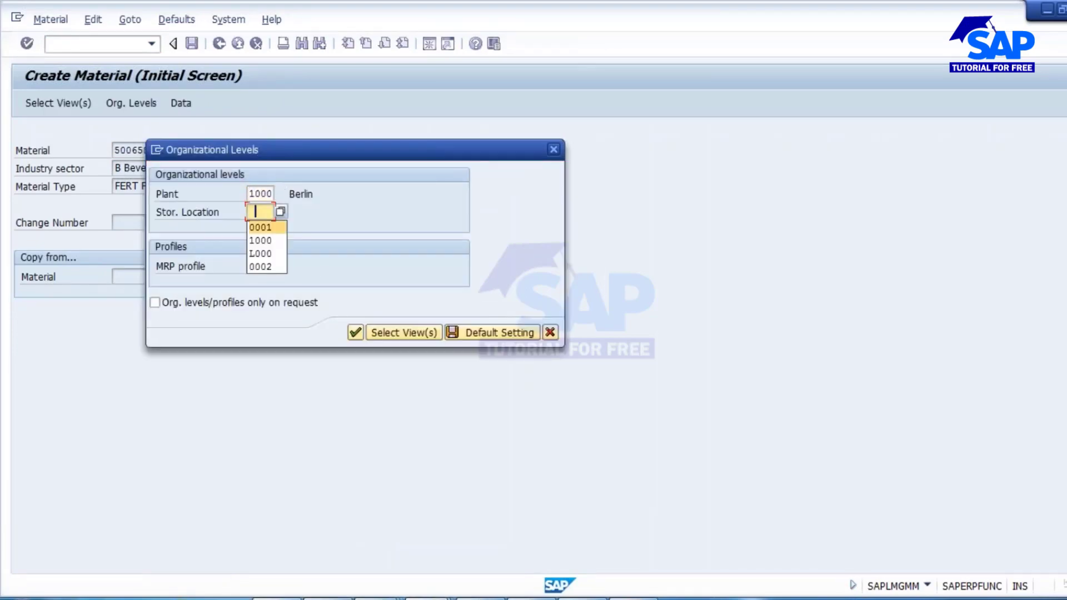
{"action": "key", "text": "Return"}
{"action": "left_click", "coordinate": [354, 332]}
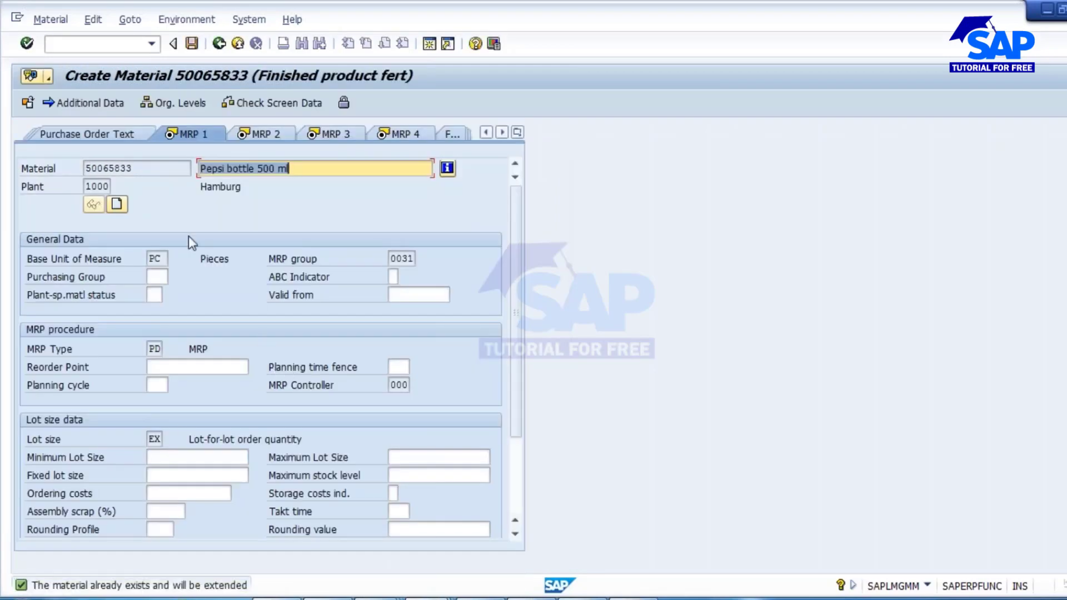
Step: Go through the MRP 2, MRP 3 and MRP 4 views, and save the material extension
{"action": "left_click", "coordinate": [267, 136]}
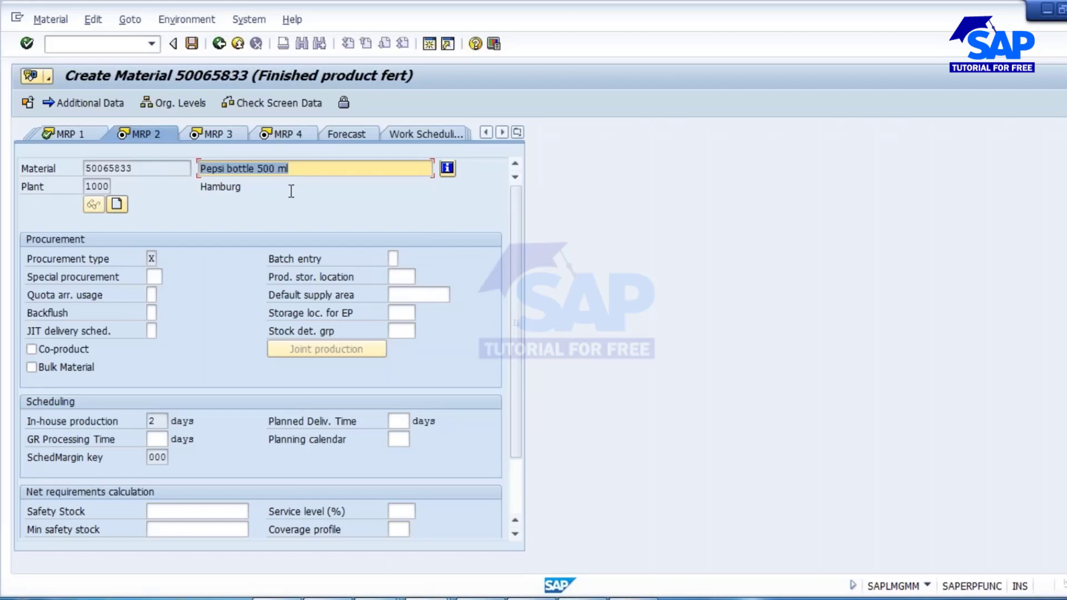
{"action": "left_click", "coordinate": [215, 135]}
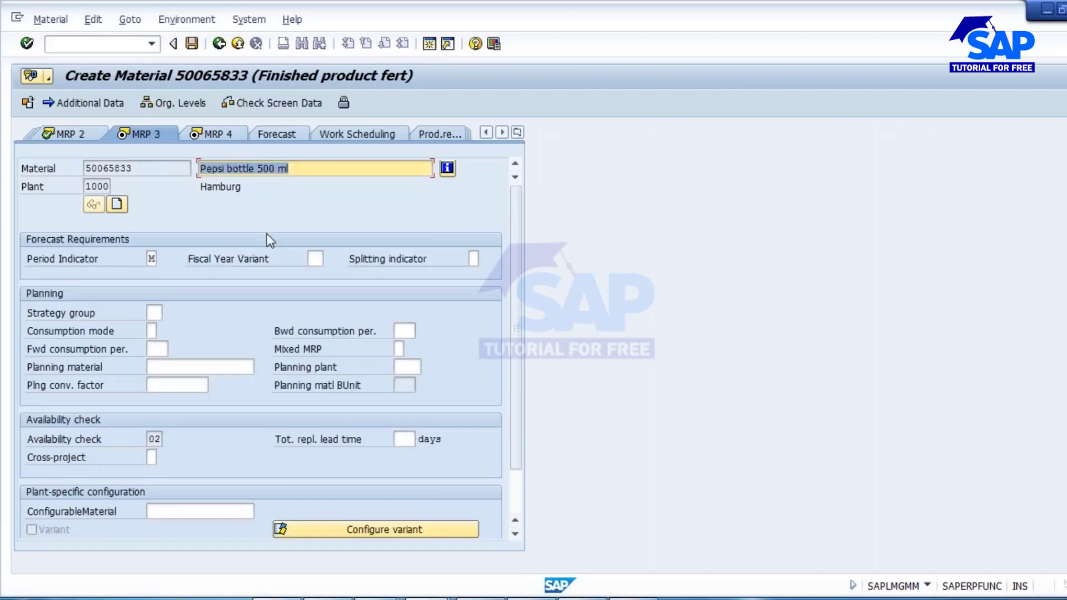
{"action": "left_click", "coordinate": [234, 131]}
{"action": "double_click", "coordinate": [85, 205]}
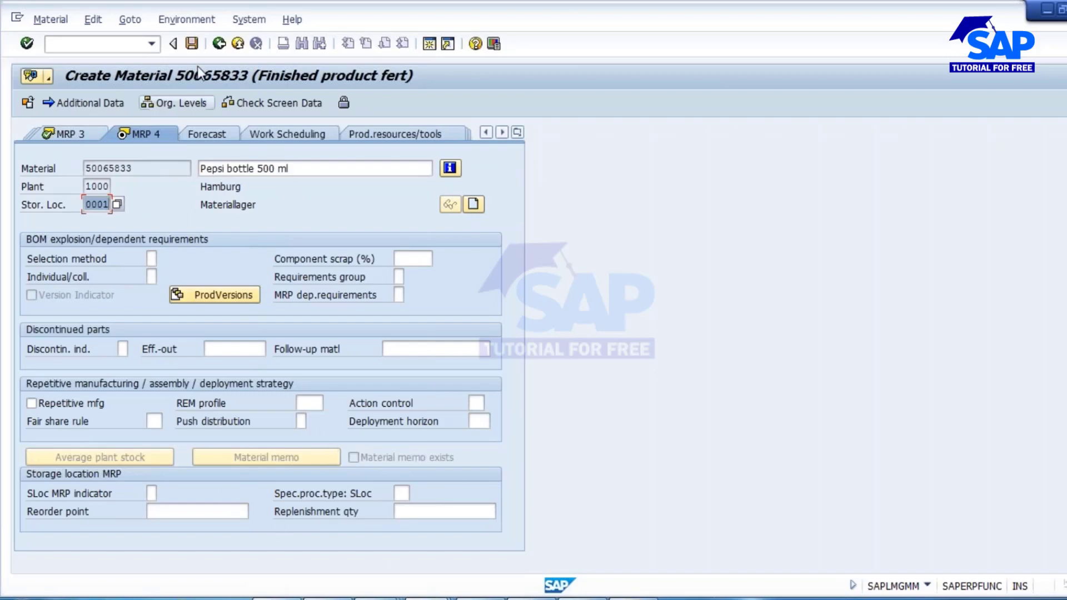
{"action": "left_click", "coordinate": [190, 43]}
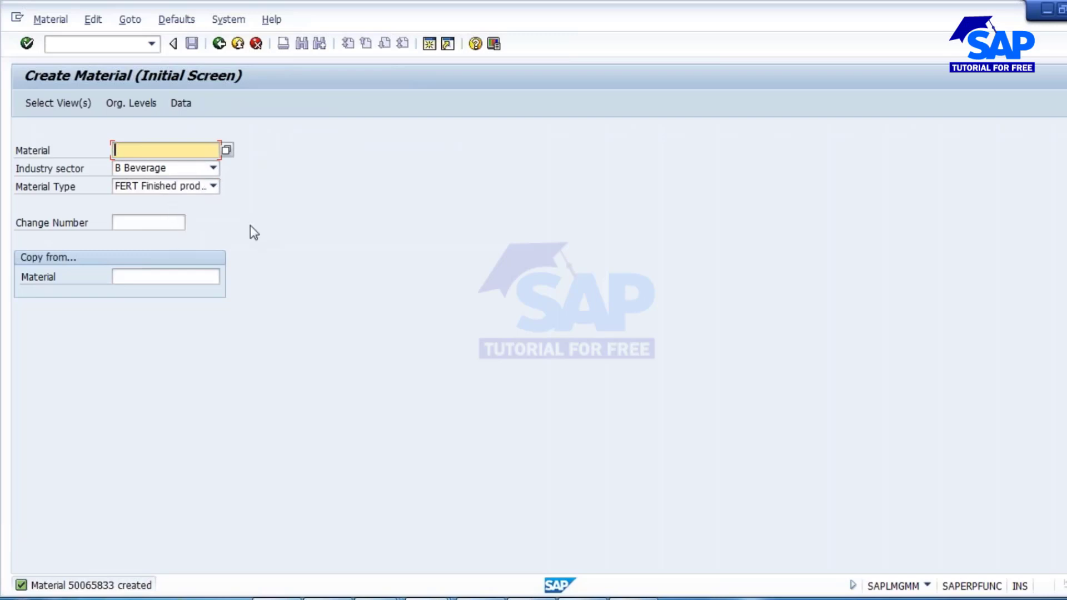
Step: Run transaction MMSC and list all existing storage locations of material 50065833 in plant 1000
{"action": "left_click", "coordinate": [633, 599]}
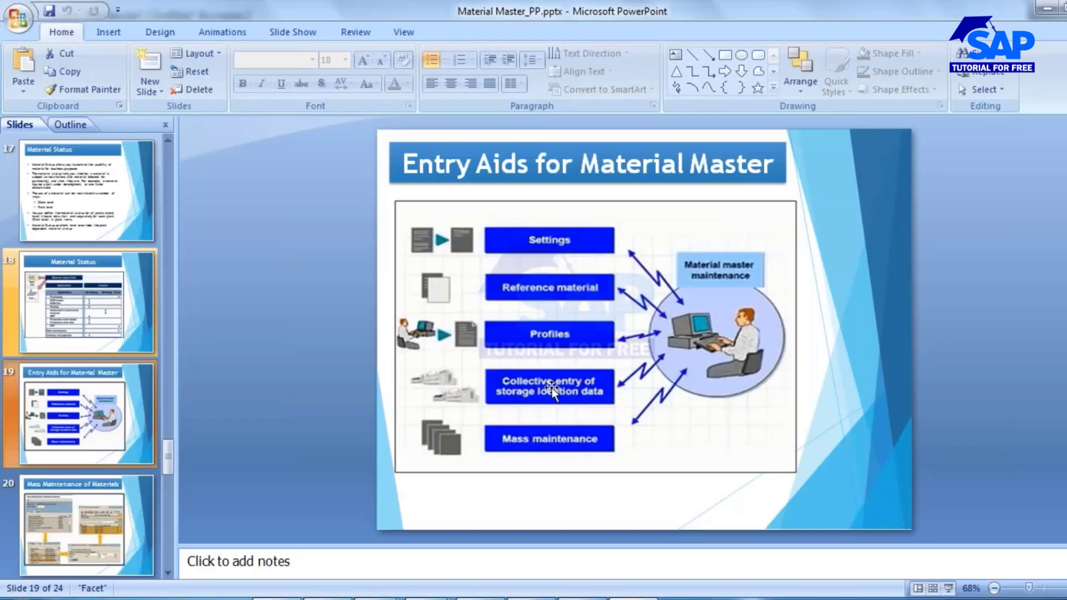
{"action": "key", "text": "alt+Tab"}
{"action": "left_click", "coordinate": [104, 44]}
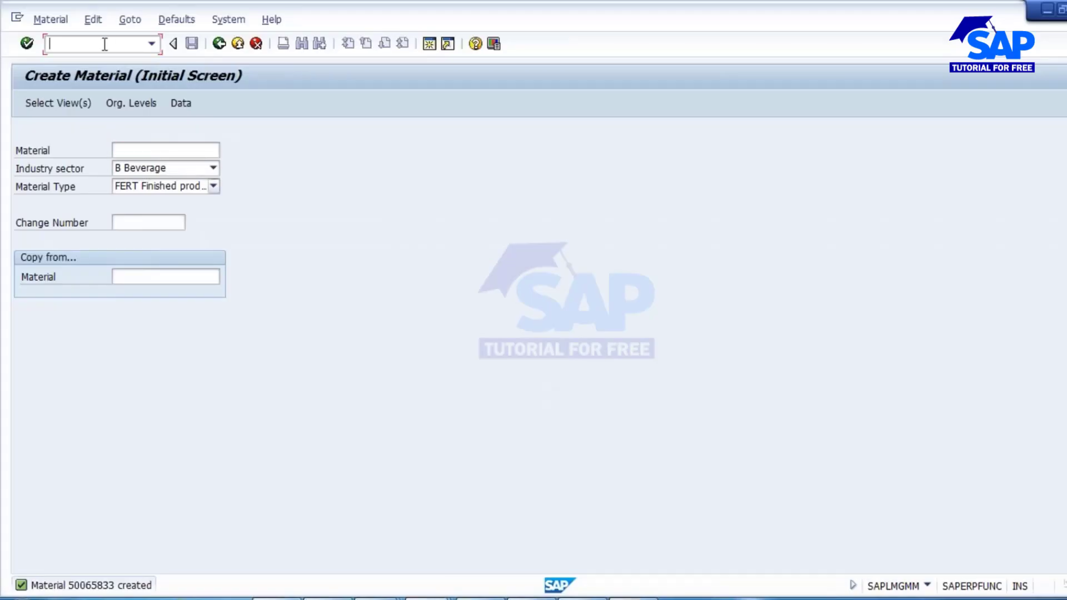
{"action": "type", "text": "/NMMSC"}
{"action": "key", "text": "Return"}
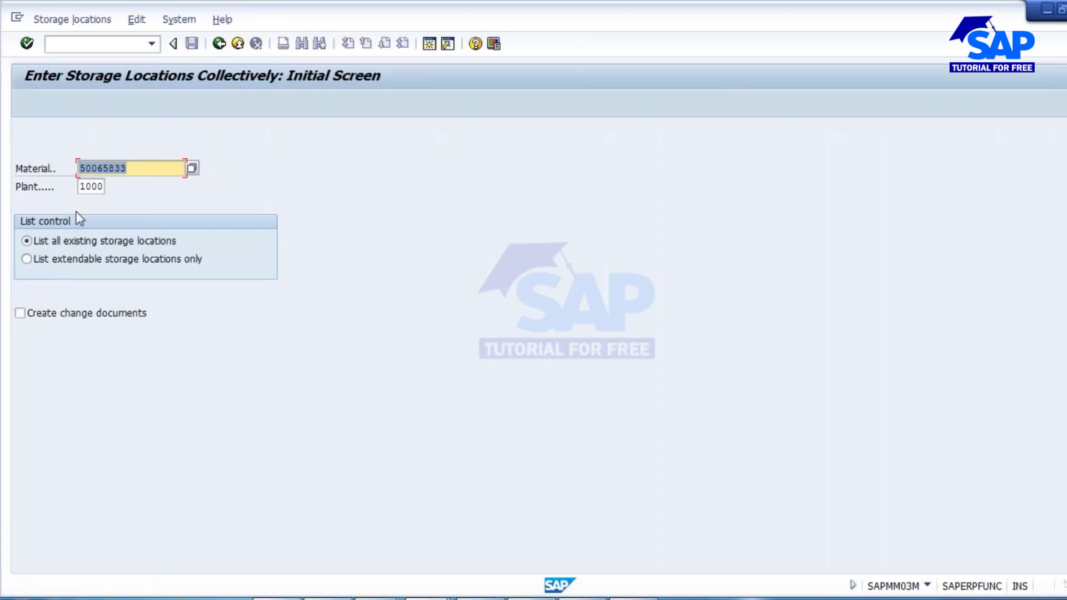
{"action": "left_click", "coordinate": [82, 186]}
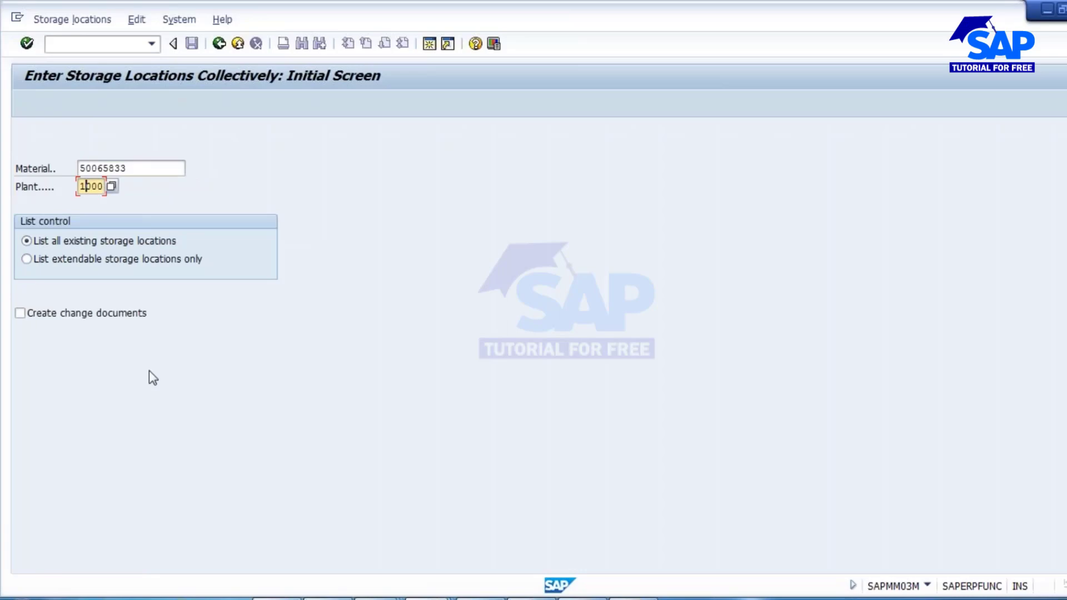
{"action": "key", "text": "Return"}
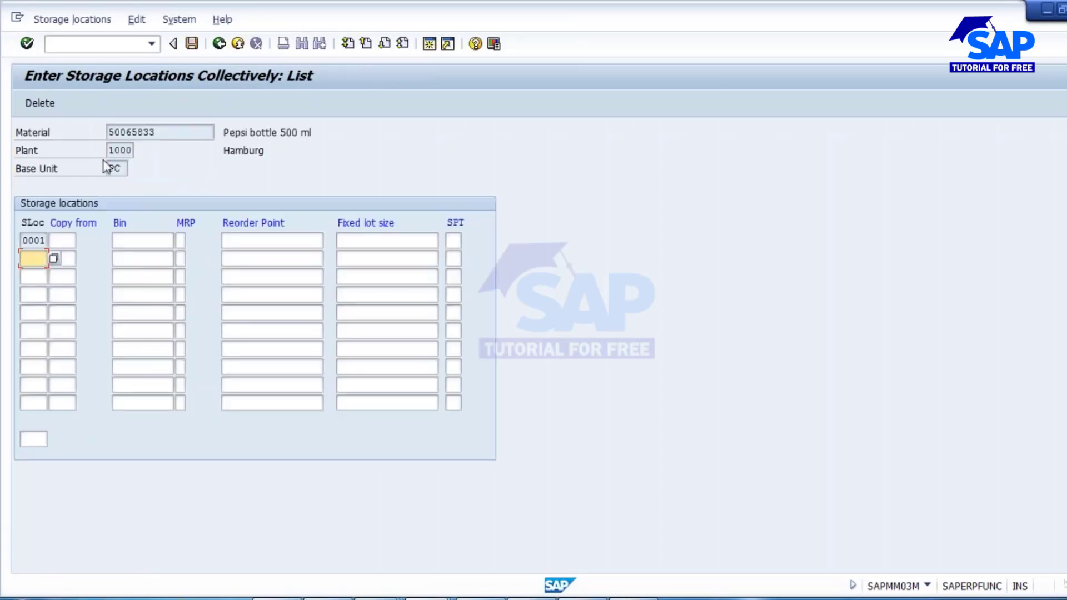
Step: Add storage location L000 (Lagerort 000) to the material's storage location list
{"action": "double_click", "coordinate": [26, 239]}
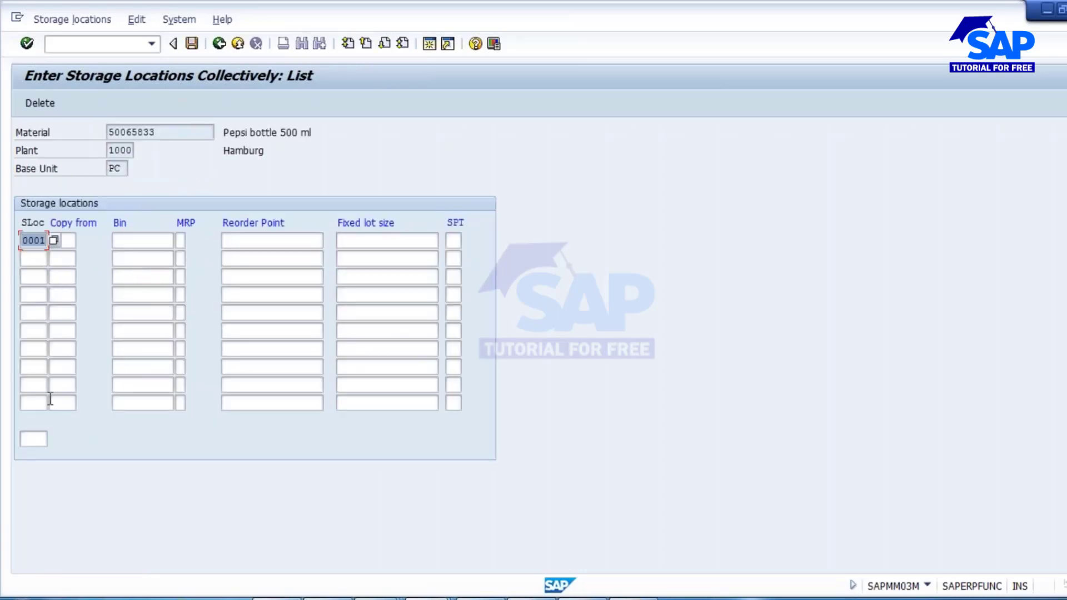
{"action": "left_click", "coordinate": [32, 263]}
{"action": "left_click", "coordinate": [54, 258]}
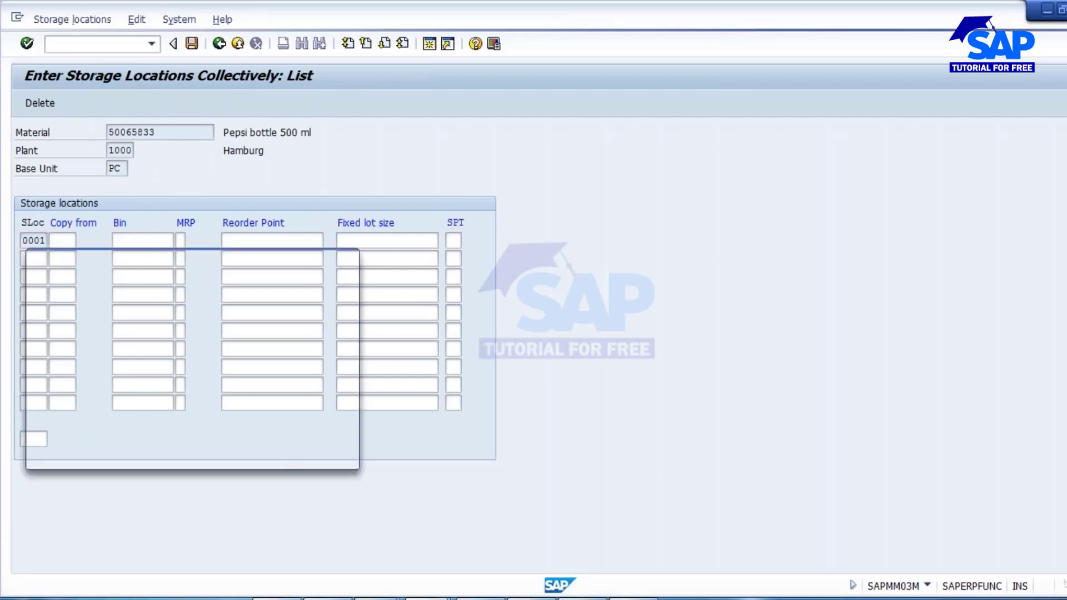
{"action": "scroll", "coordinate": [72, 452], "scroll_direction": "down", "scroll_amount": 4}
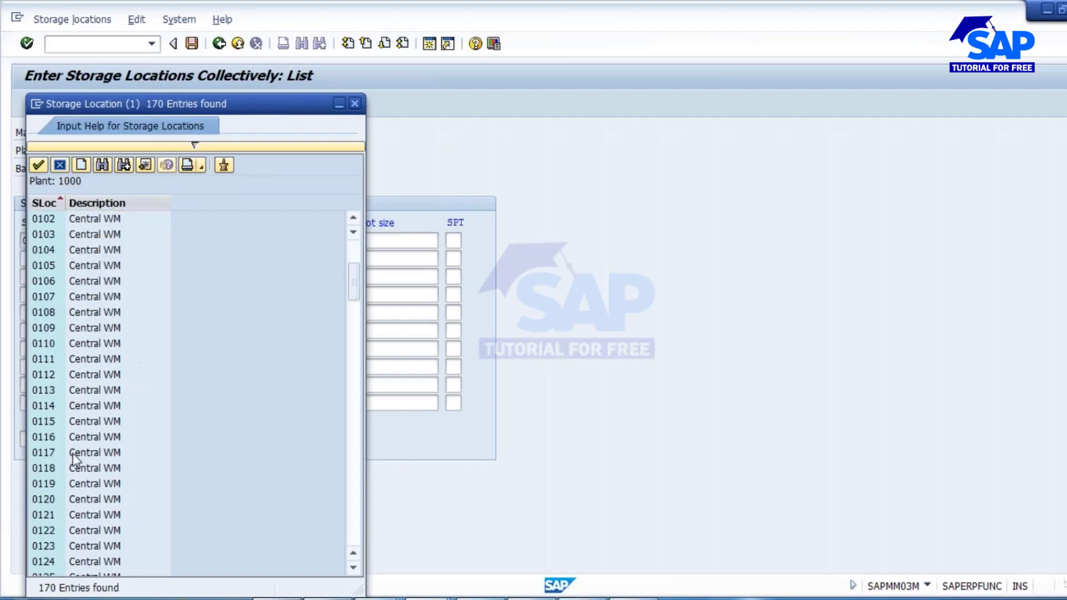
{"action": "scroll", "coordinate": [72, 453], "scroll_direction": "down", "scroll_amount": 5}
{"action": "scroll", "coordinate": [72, 455], "scroll_direction": "down", "scroll_amount": 5}
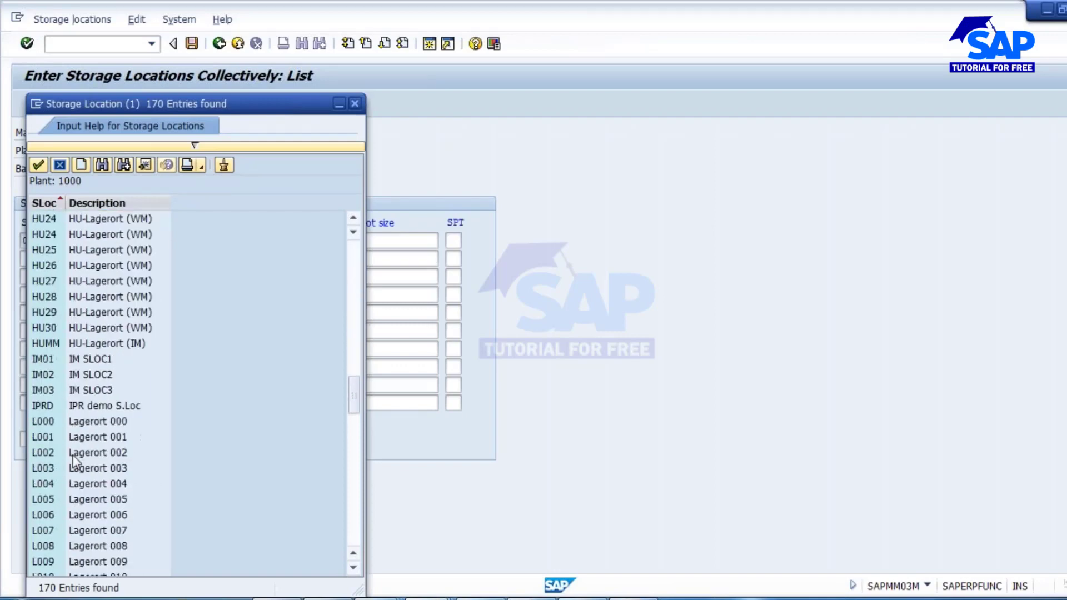
{"action": "scroll", "coordinate": [74, 438], "scroll_direction": "up", "scroll_amount": 1}
{"action": "double_click", "coordinate": [81, 452]}
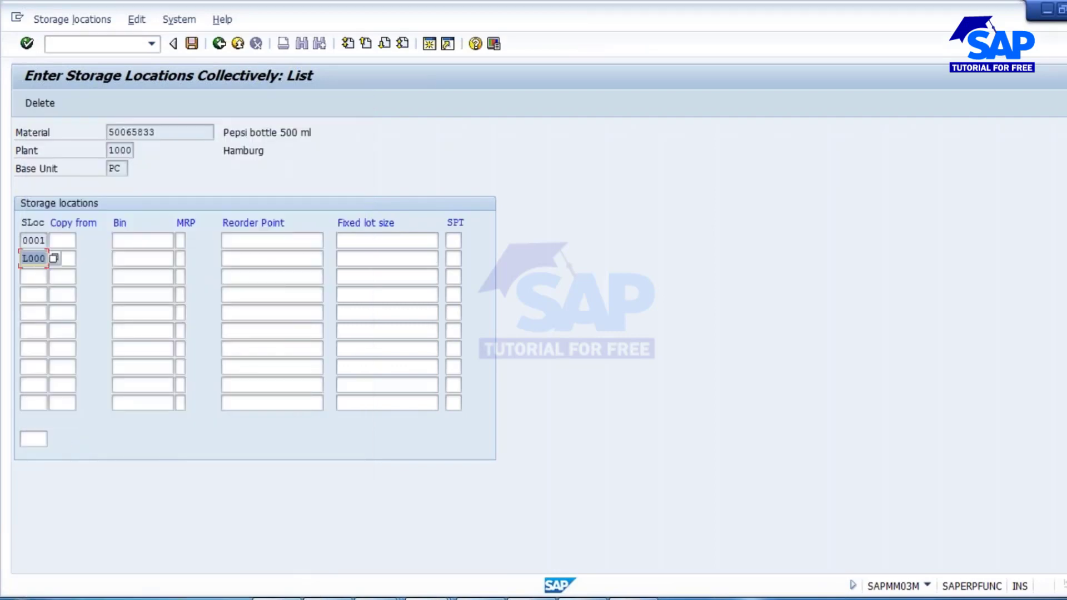
{"action": "key", "text": "Return"}
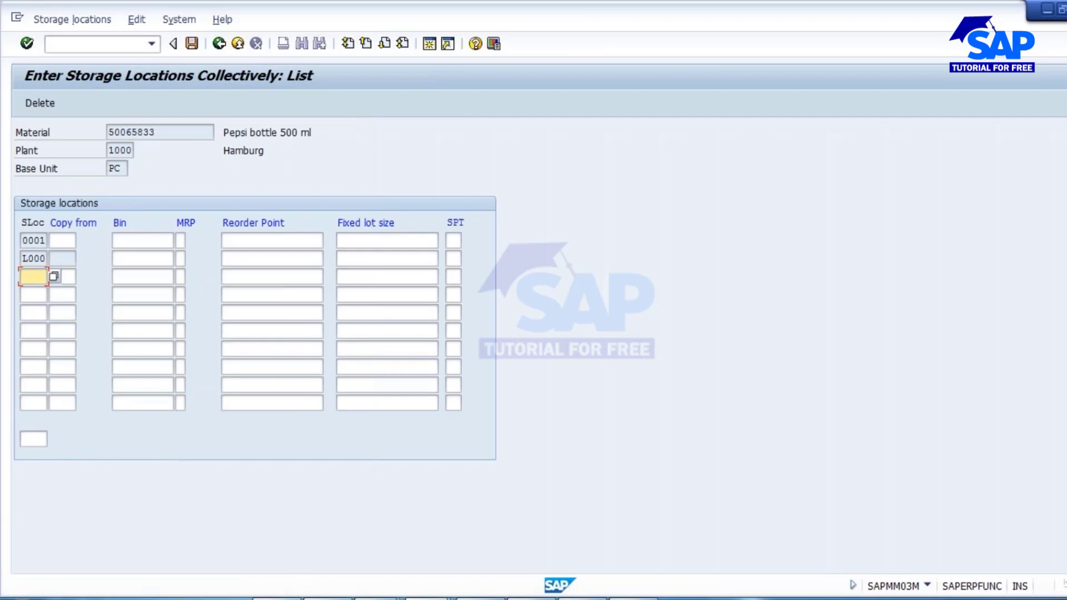
Step: Add storage location L001 (Lagerort 001) to the list and save the collective entry
{"action": "left_click", "coordinate": [54, 276]}
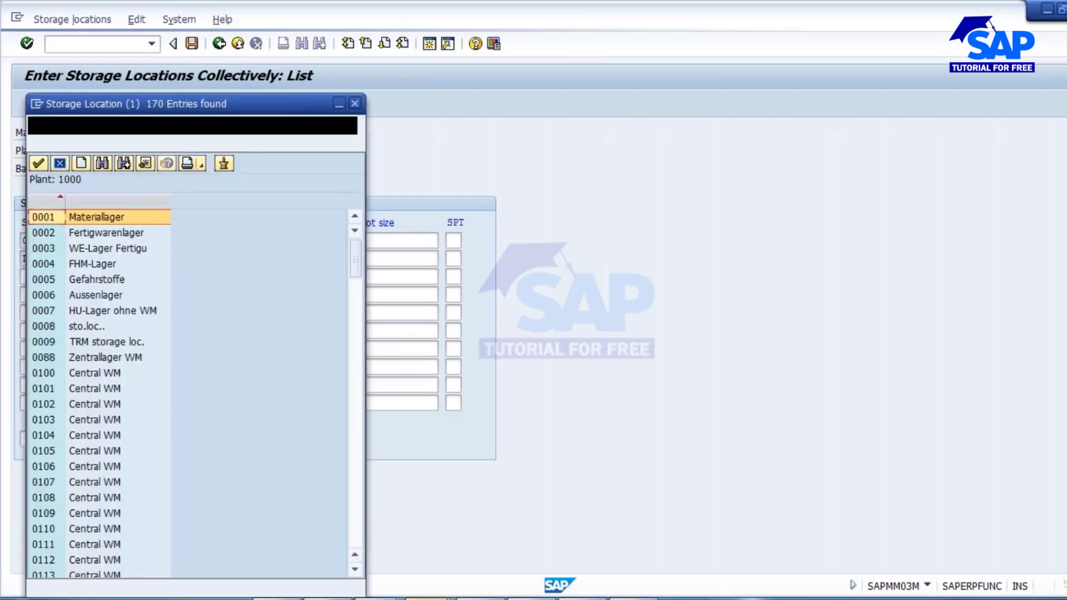
{"action": "scroll", "coordinate": [124, 473], "scroll_direction": "down", "scroll_amount": 15}
{"action": "scroll", "coordinate": [123, 473], "scroll_direction": "down", "scroll_amount": 3}
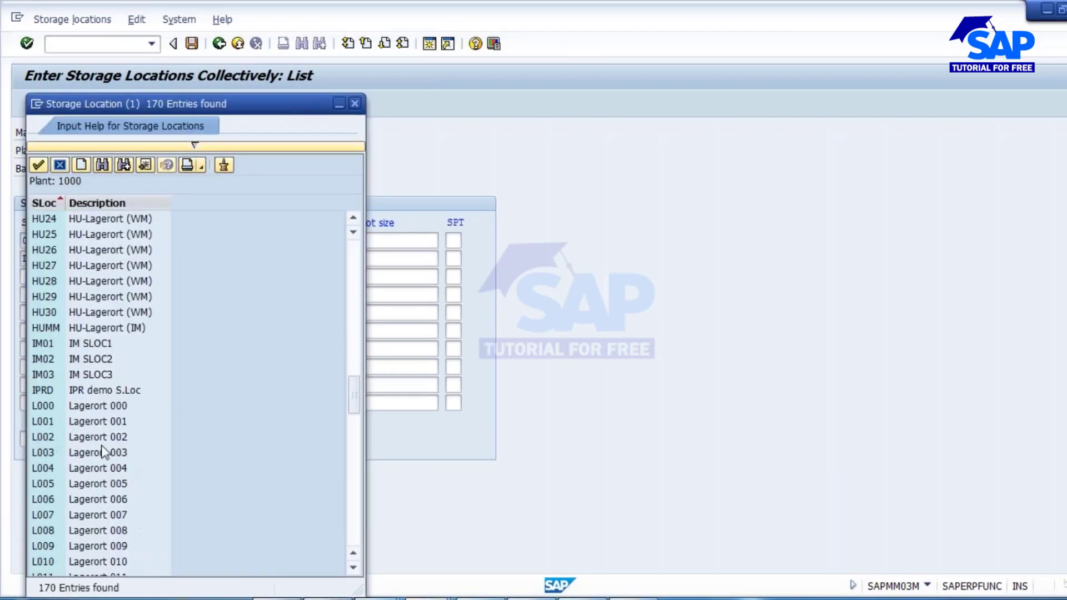
{"action": "double_click", "coordinate": [65, 421]}
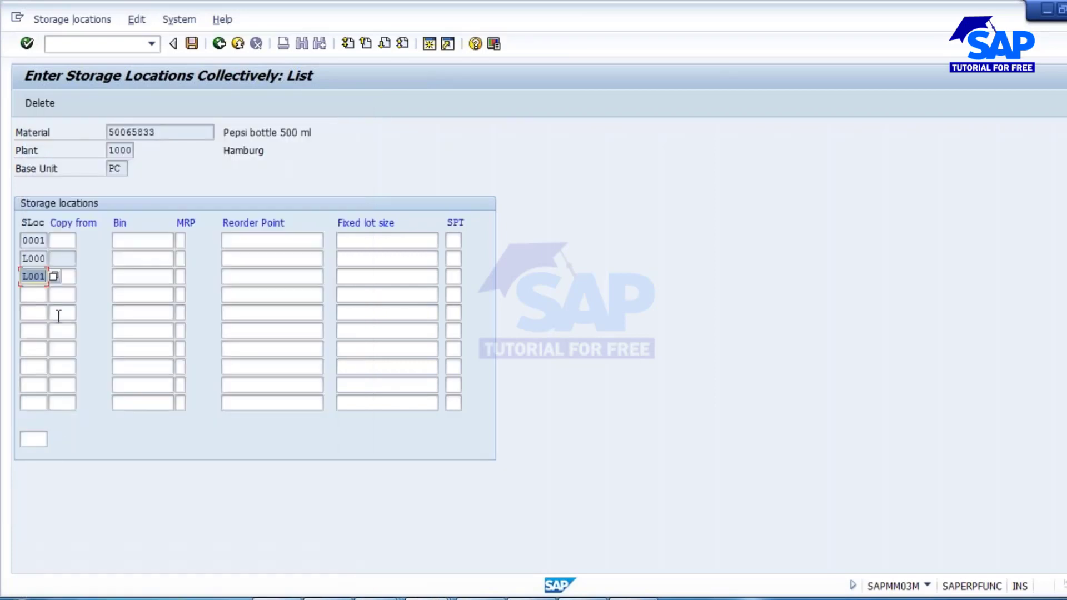
{"action": "key", "text": "Return"}
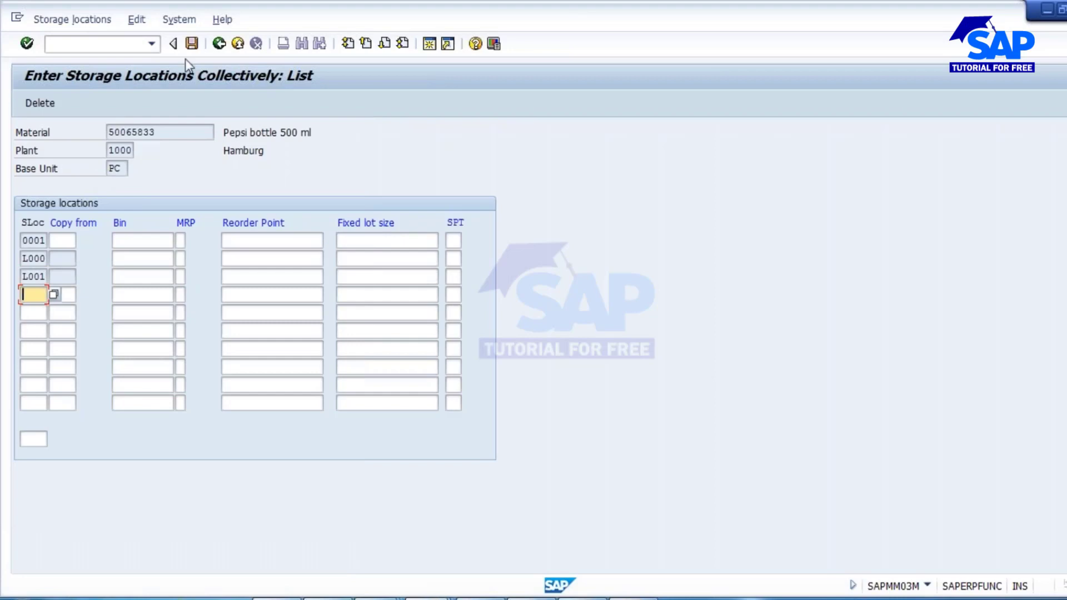
{"action": "left_click", "coordinate": [191, 43]}
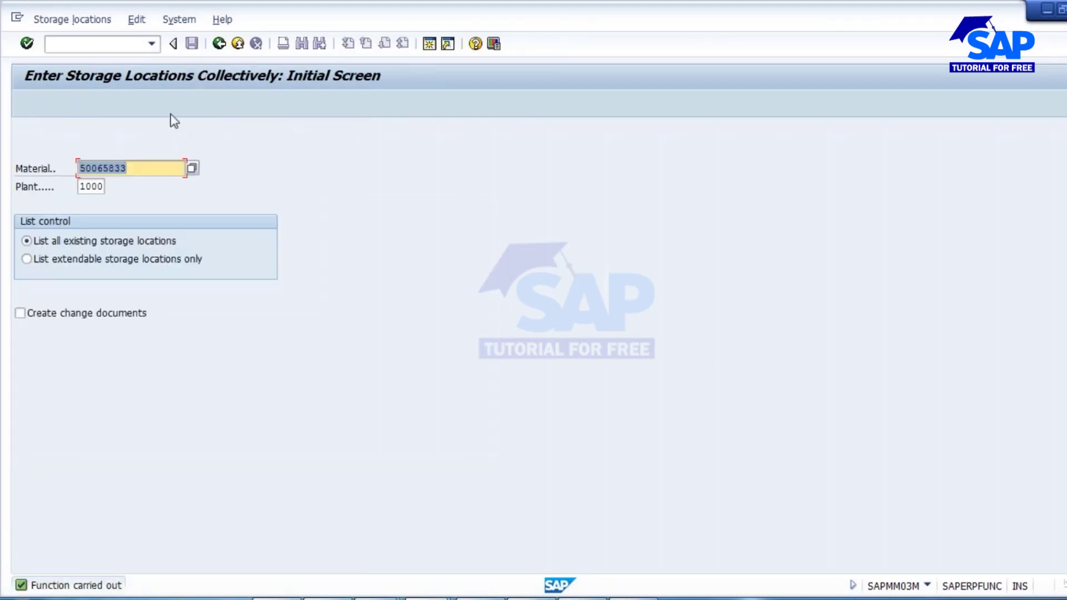
Step: Run transaction MM03 for material 50065833 and proceed from the view selection to the organizational levels
{"action": "left_click", "coordinate": [78, 43]}
{"action": "type", "text": "/NMM03"}
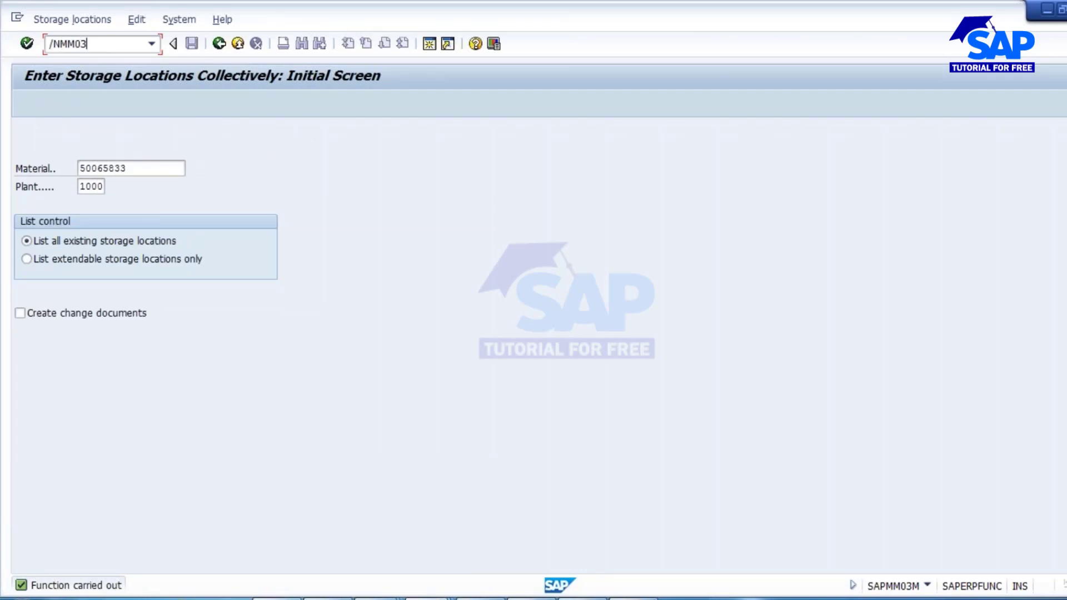
{"action": "key", "text": "Return"}
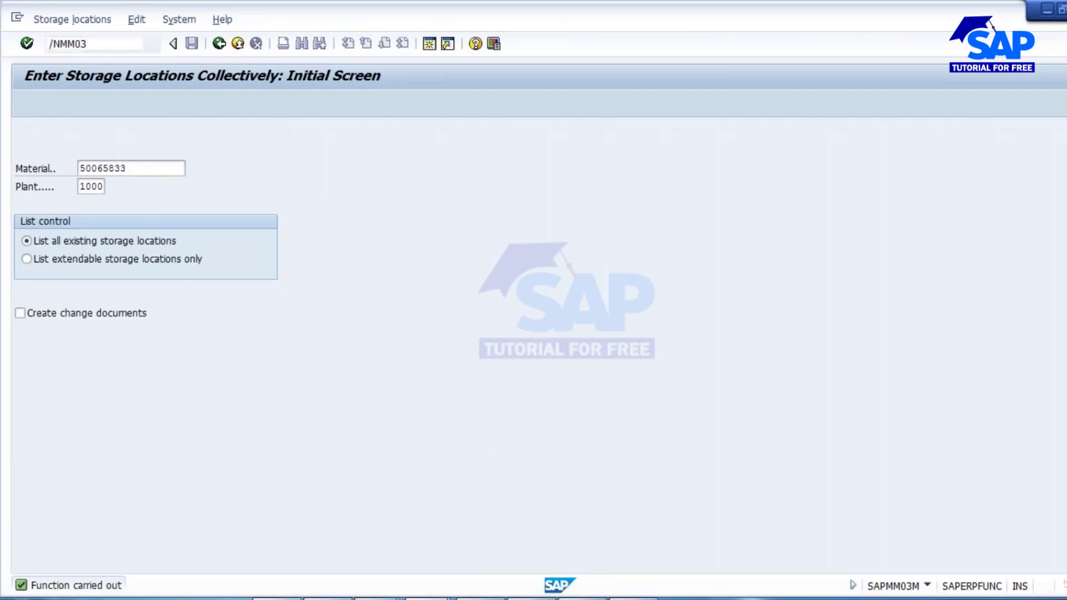
{"action": "key", "text": "Return"}
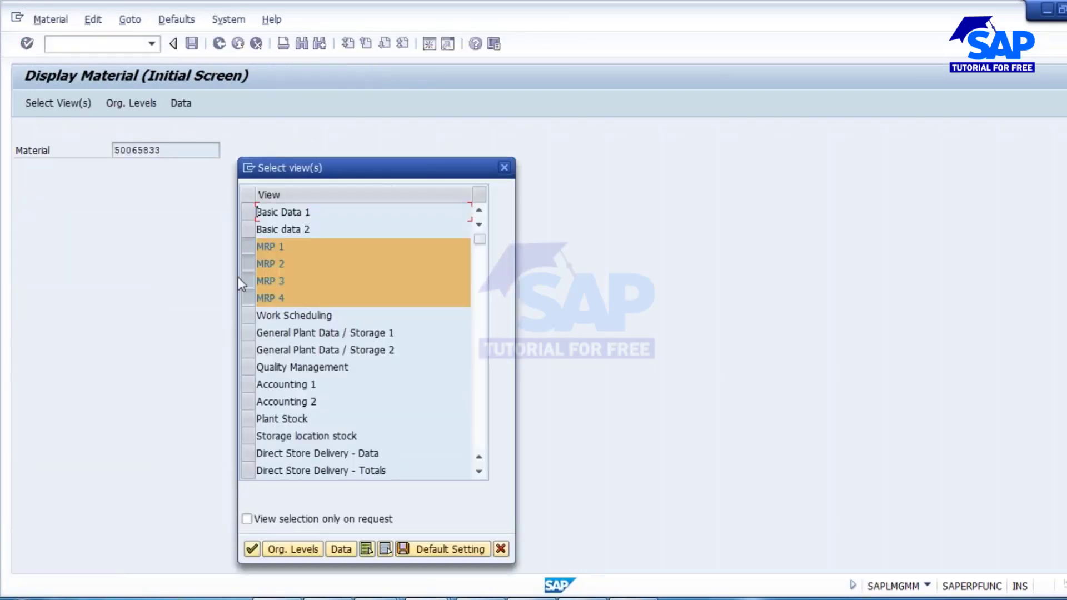
{"action": "left_click", "coordinate": [385, 548]}
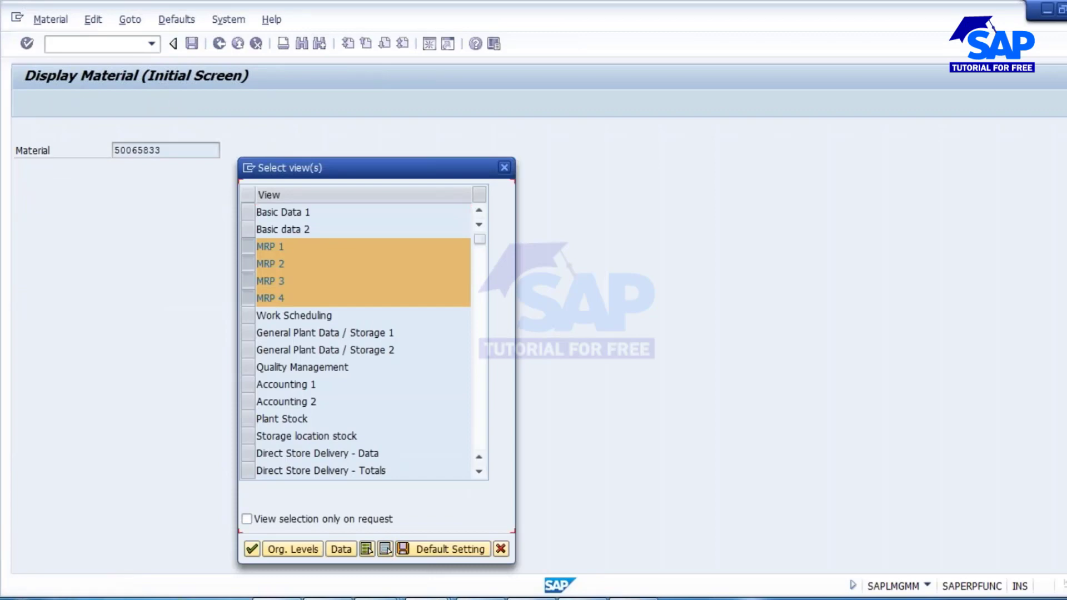
{"action": "left_click", "coordinate": [247, 298]}
{"action": "left_click", "coordinate": [293, 549]}
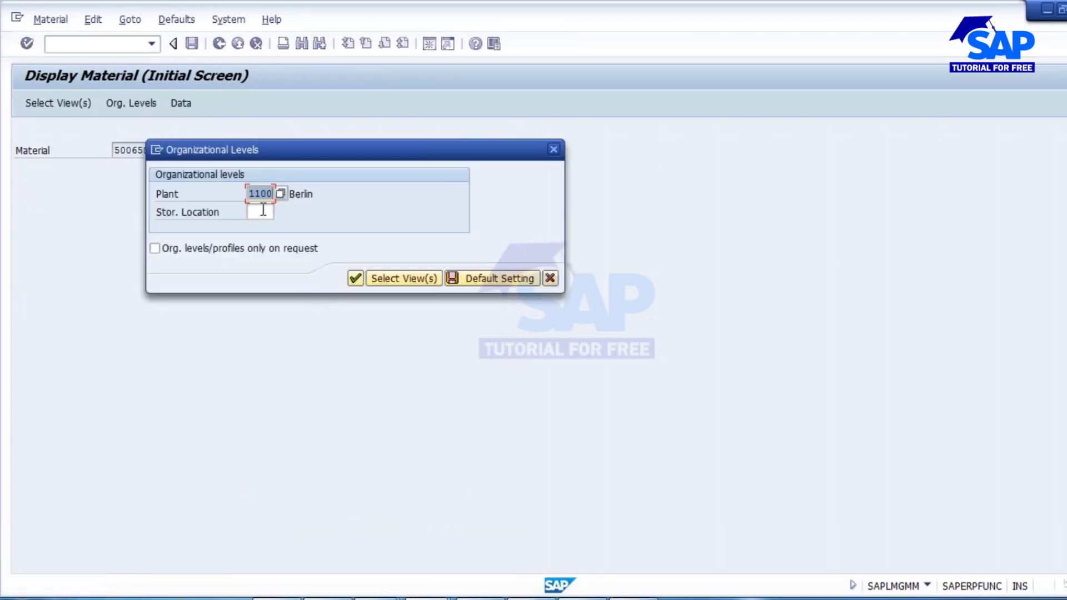
Step: Set plant 1000, check its maintained storage locations, choose L000, and display the material
{"action": "type", "text": "1000"}
{"action": "left_click", "coordinate": [261, 212]}
{"action": "left_click", "coordinate": [280, 212]}
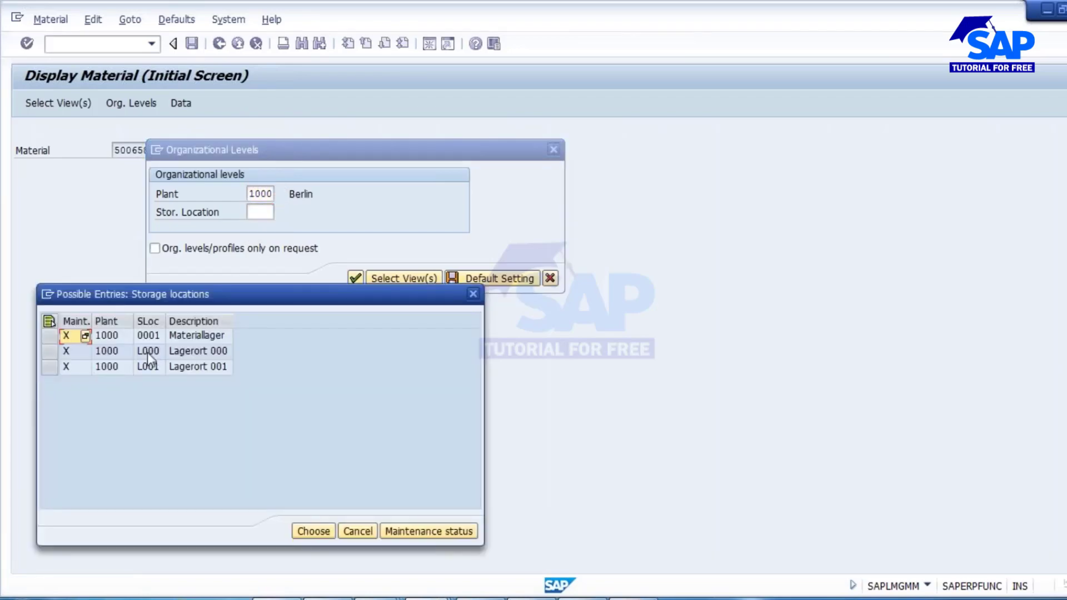
{"action": "left_click", "coordinate": [149, 353]}
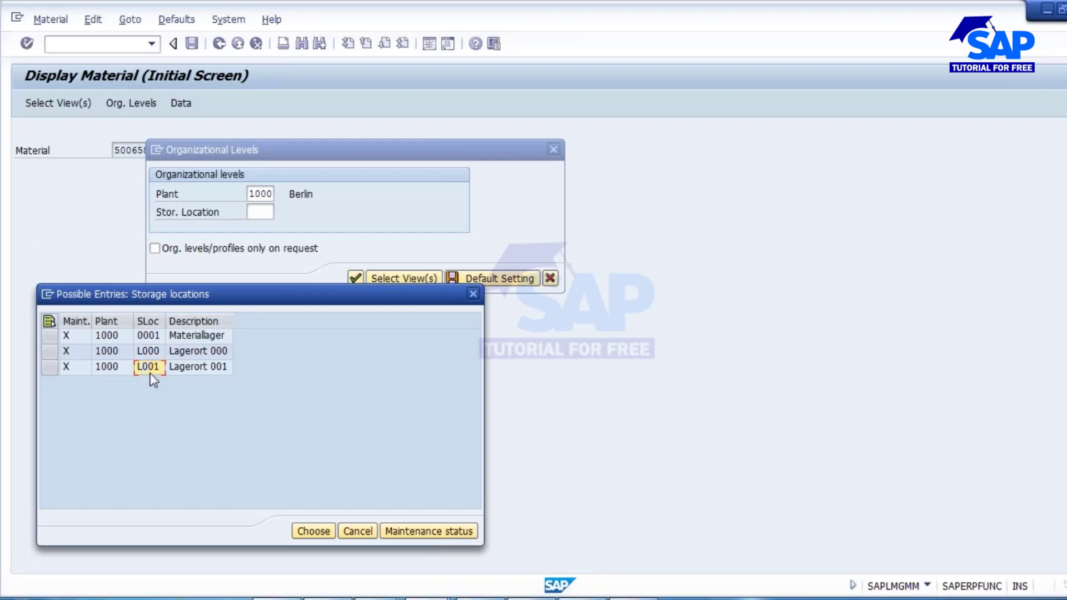
{"action": "left_click", "coordinate": [153, 338]}
{"action": "left_click", "coordinate": [155, 369]}
{"action": "double_click", "coordinate": [152, 354]}
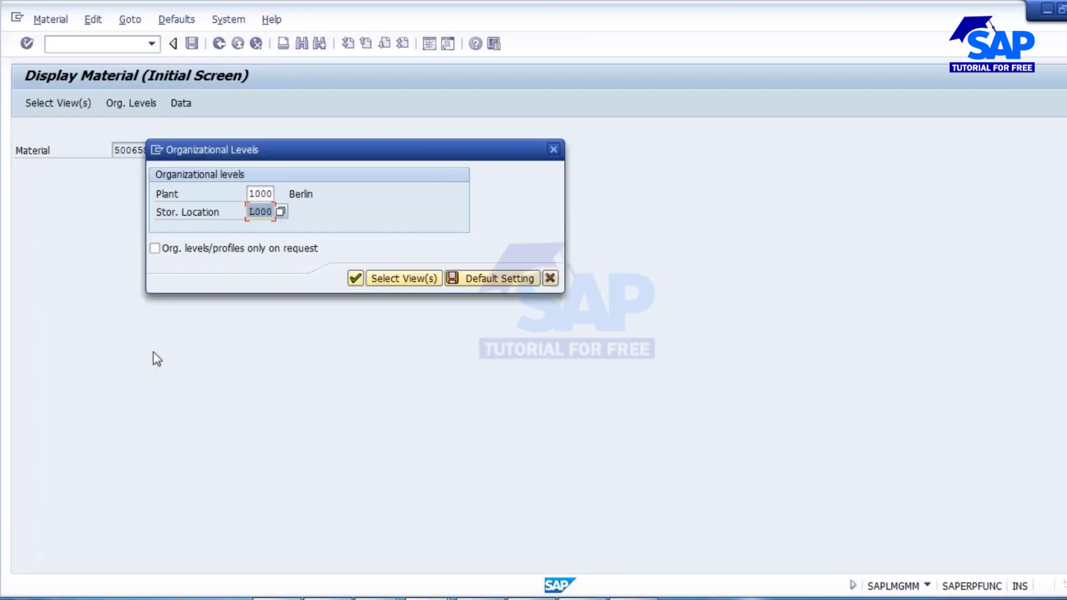
{"action": "left_click", "coordinate": [356, 279]}
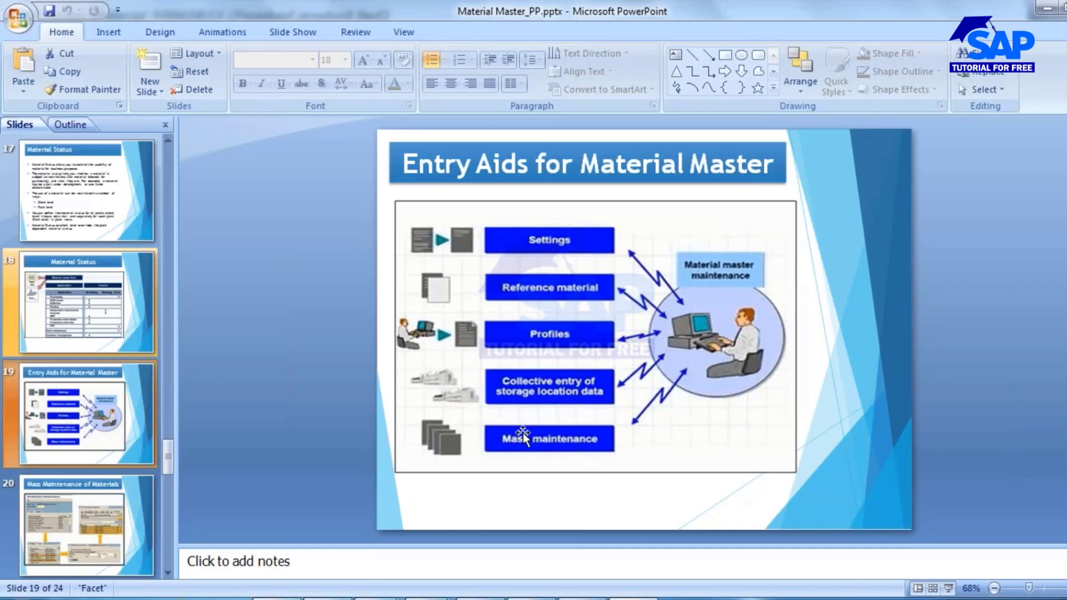
Step: Show the Mass Maintenance of Materials slide in the PowerPoint presentation
{"action": "scroll", "coordinate": [121, 517], "scroll_direction": "down", "scroll_amount": 3}
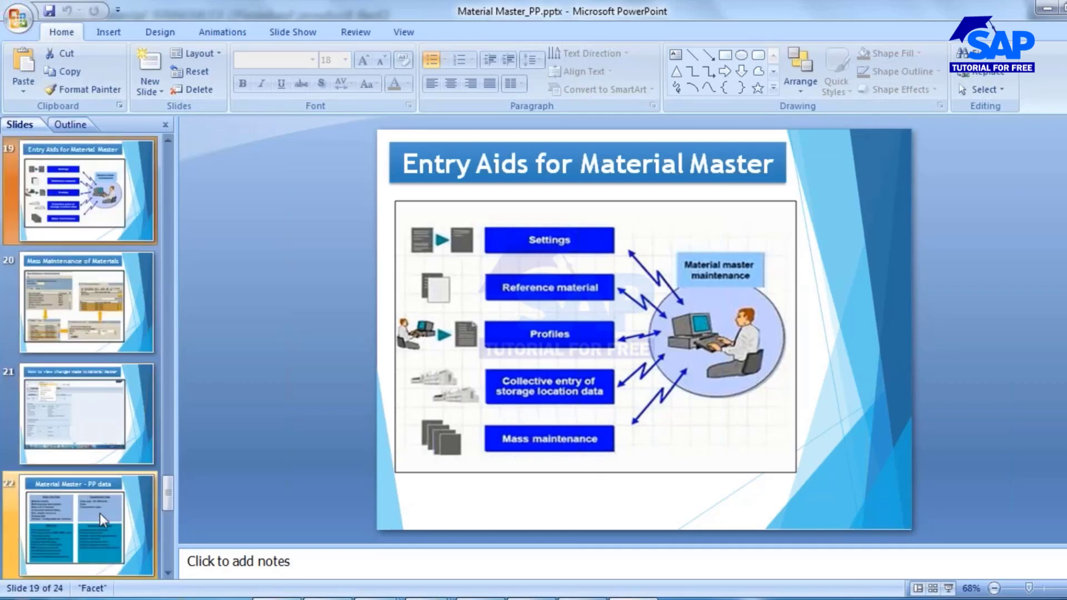
{"action": "left_click", "coordinate": [68, 303]}
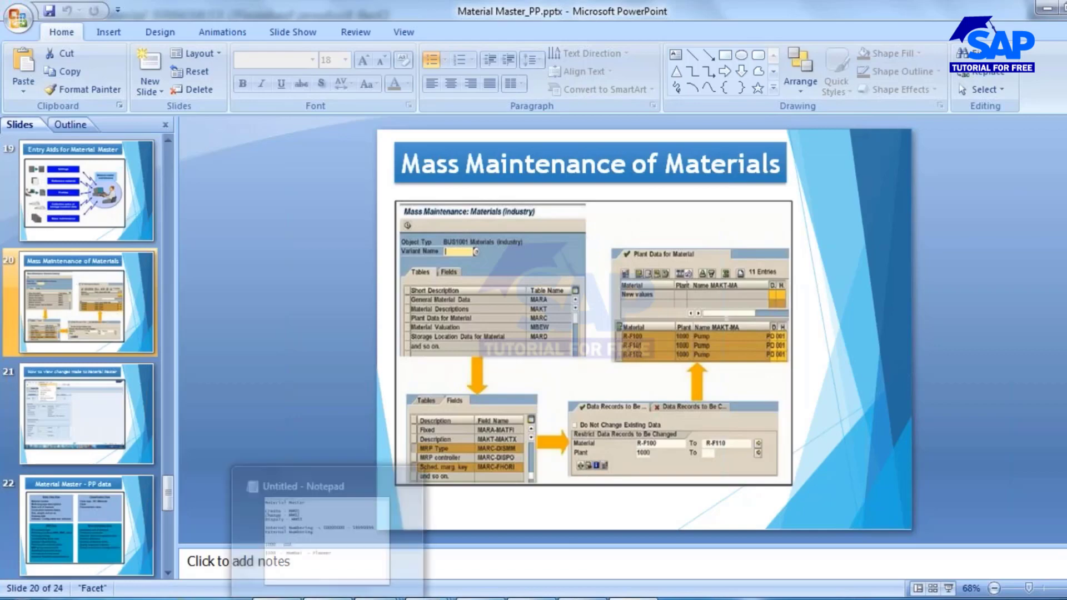
Step: Switch to the SAP Materials List session, clear the material filter, and rerun the list for plant 1000 and material type FERT
{"action": "mouse_move", "coordinate": [379, 597]}
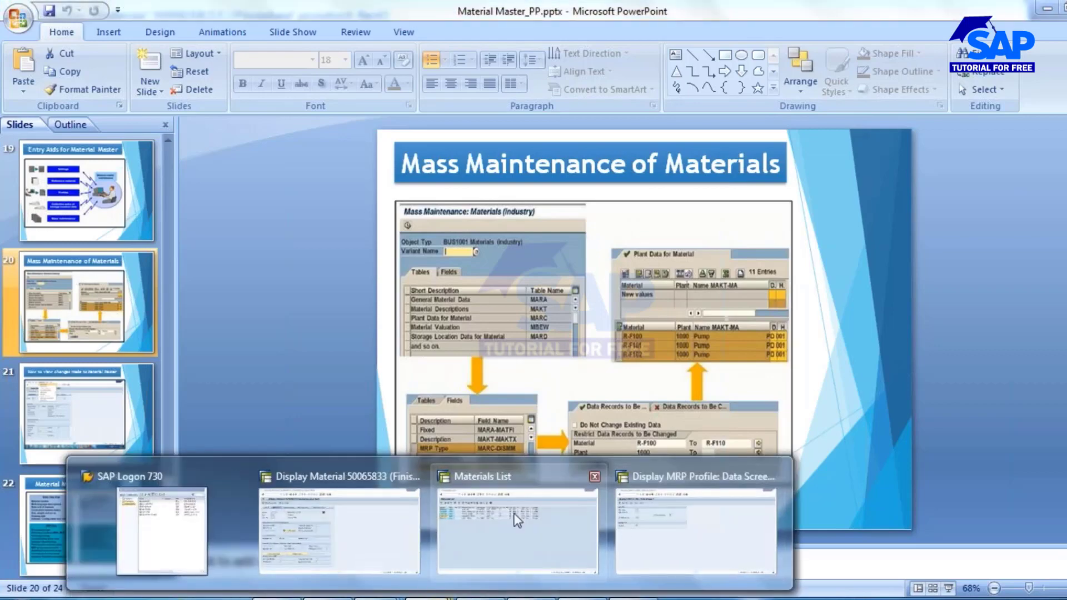
{"action": "left_click", "coordinate": [587, 539]}
{"action": "left_click", "coordinate": [219, 43]}
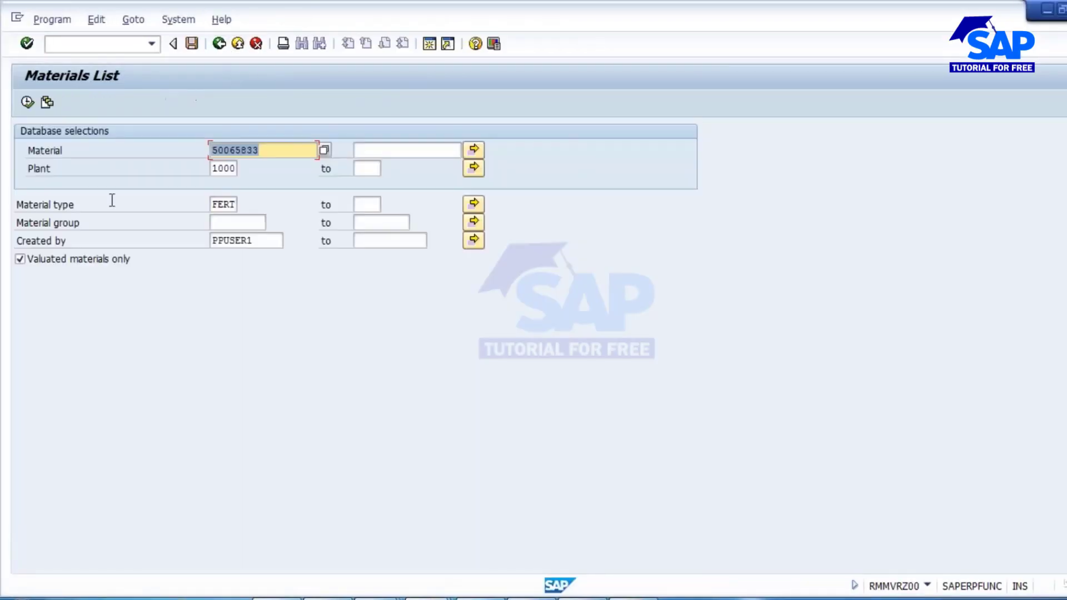
{"action": "key", "text": "Delete"}
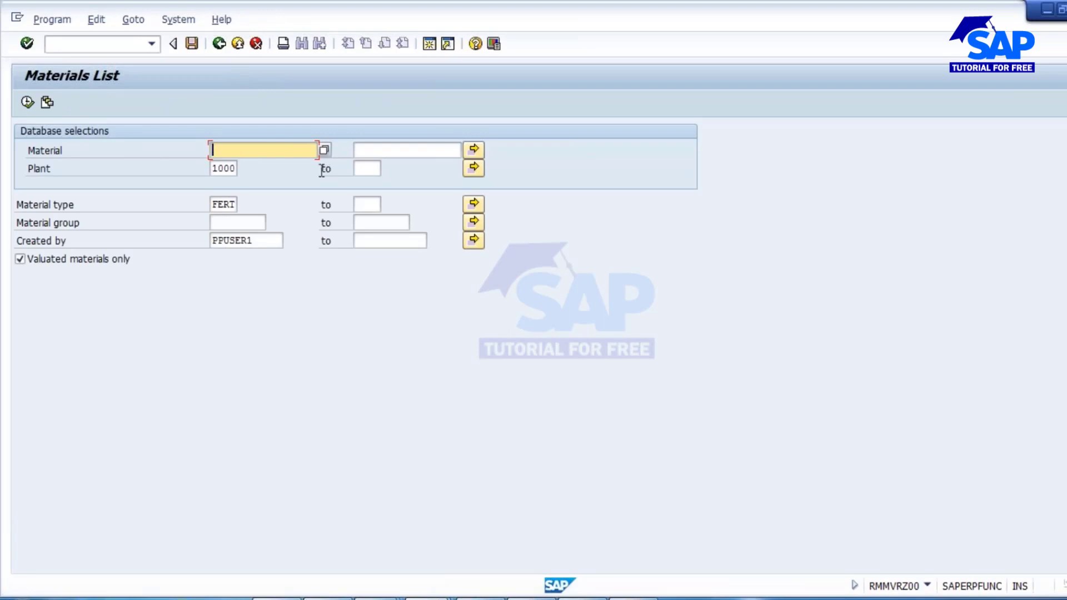
{"action": "left_click", "coordinate": [26, 102]}
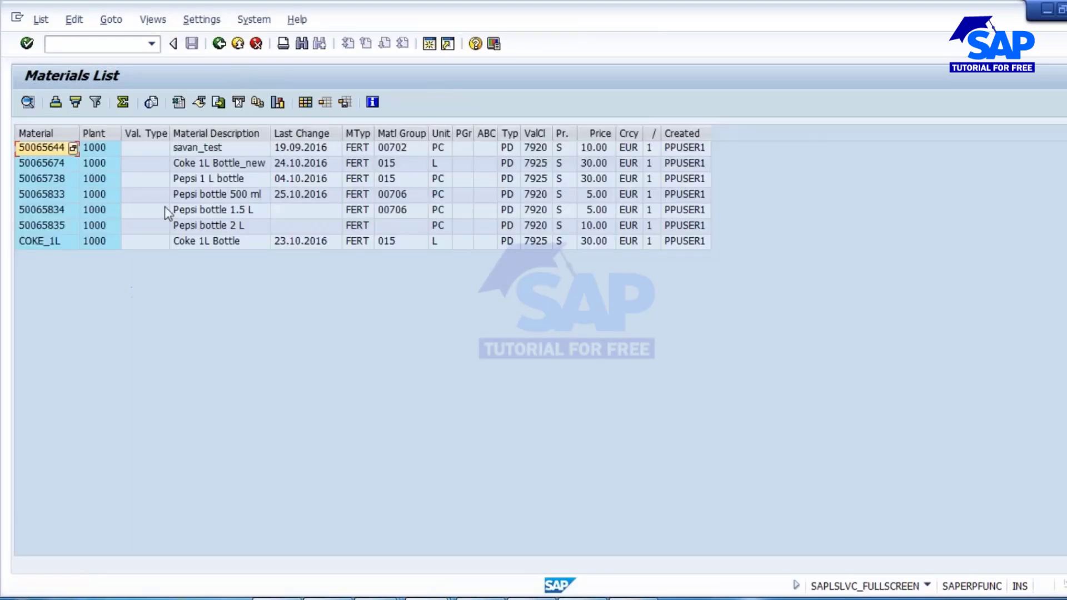
Step: Examine the list entries for materials 50065833, 50065834 and 50065835
{"action": "left_click", "coordinate": [49, 195]}
{"action": "left_click", "coordinate": [52, 211]}
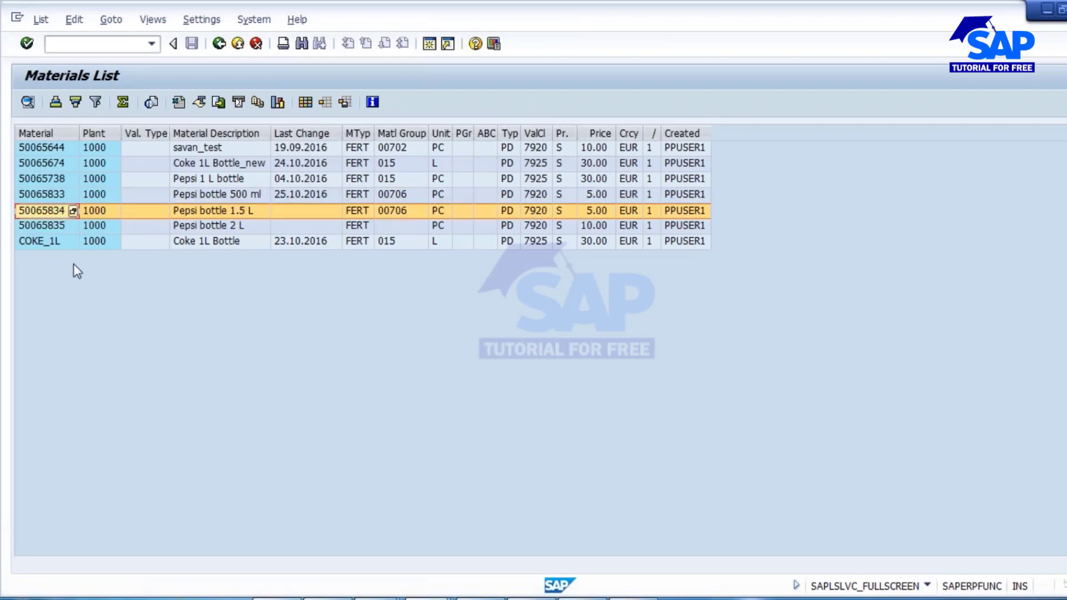
{"action": "left_click", "coordinate": [49, 223]}
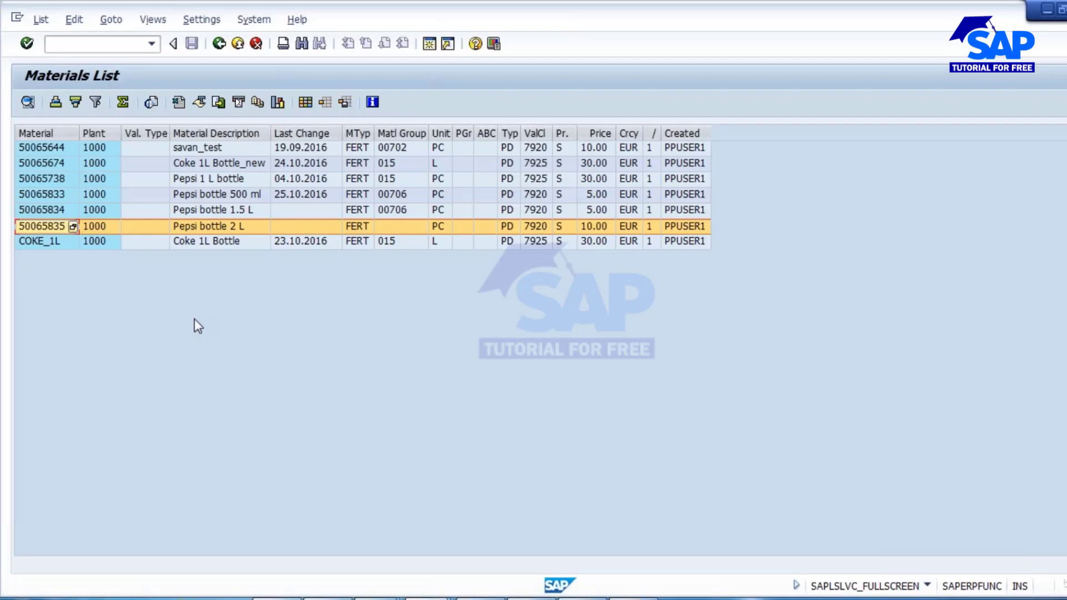
{"action": "left_click", "coordinate": [230, 195]}
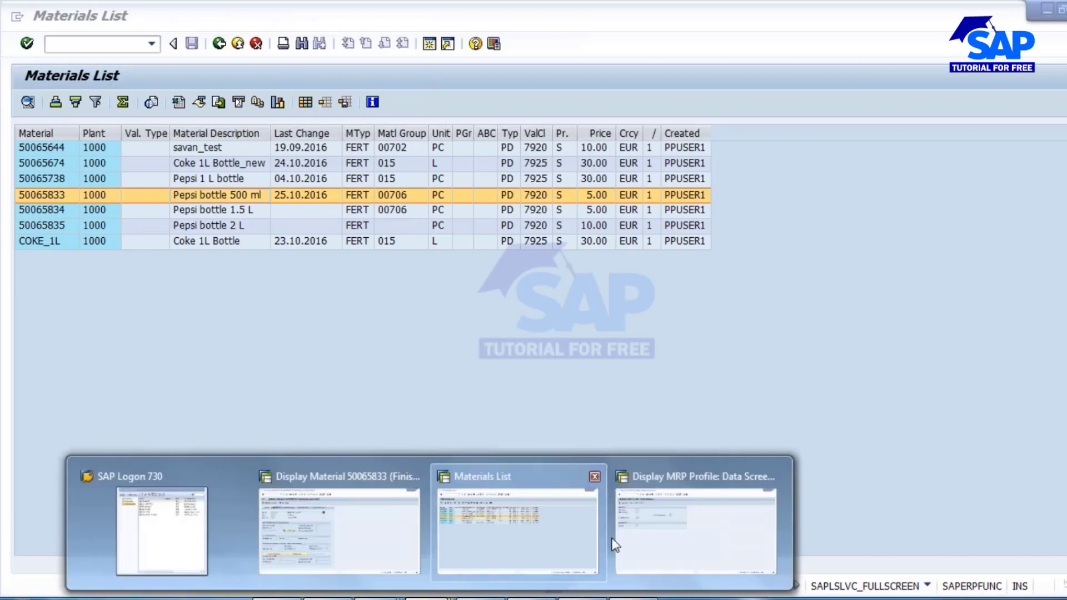
Step: Switch to the Display MRP Profile session, exit to SAP Easy Access, and start transaction MM02
{"action": "left_click", "coordinate": [676, 534]}
{"action": "left_click", "coordinate": [219, 44]}
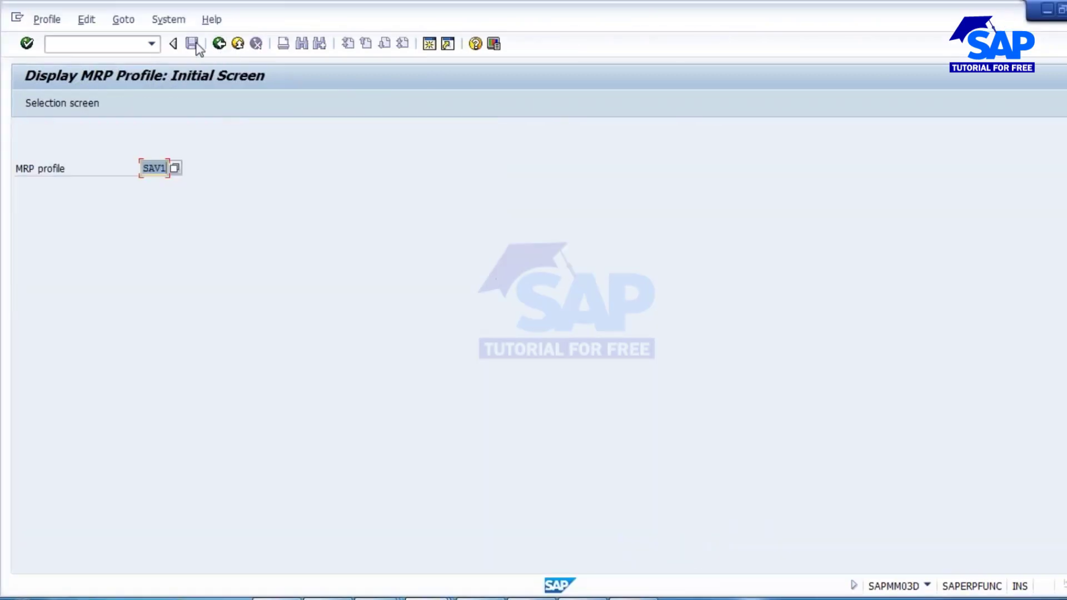
{"action": "left_click", "coordinate": [219, 44]}
{"action": "left_click", "coordinate": [90, 45]}
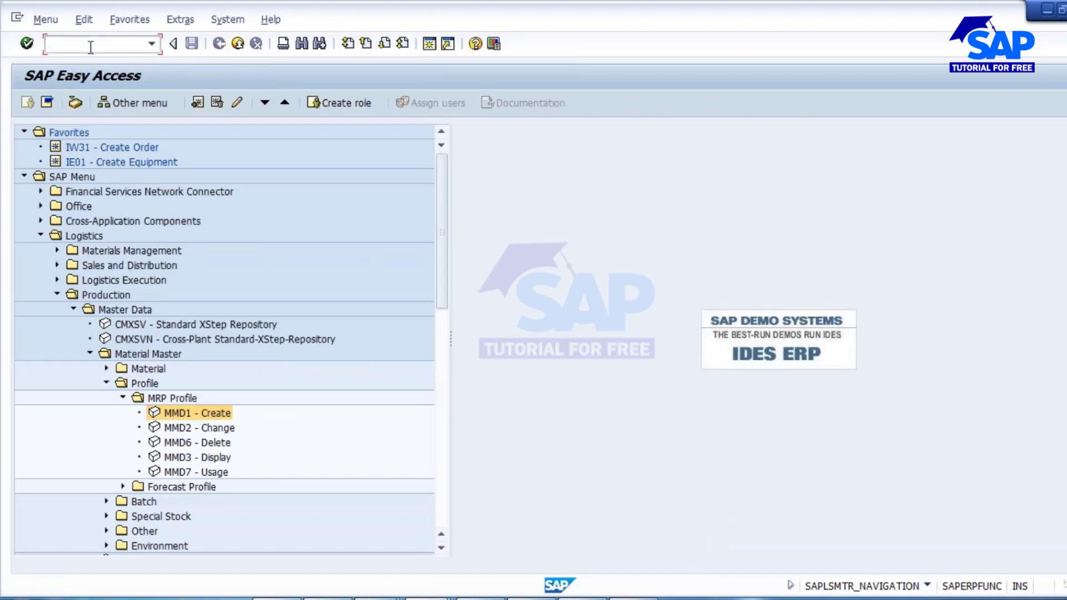
{"action": "type", "text": "MM02"}
{"action": "key", "text": "Return"}
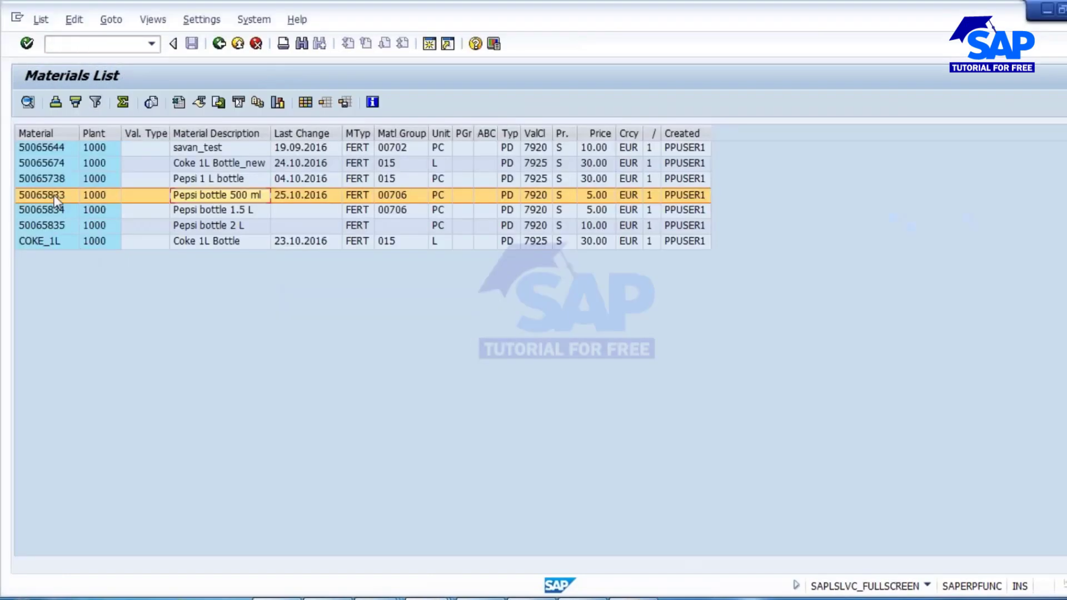
Step: Copy material number 50065833 from the Materials List into Change Material and choose only the MRP 2 view
{"action": "left_click", "coordinate": [43, 195]}
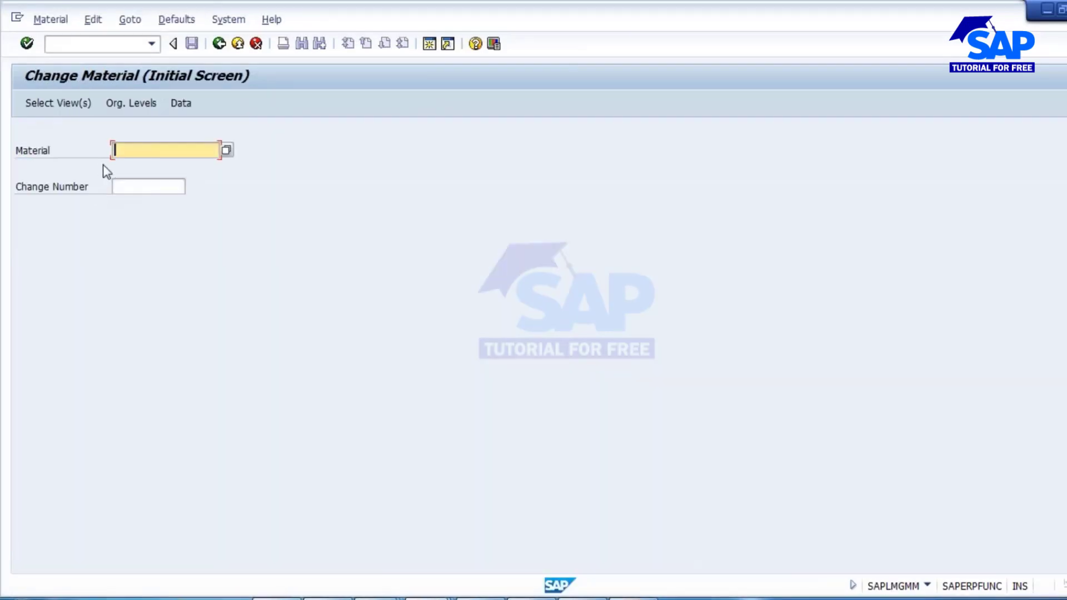
{"action": "key", "text": "Return"}
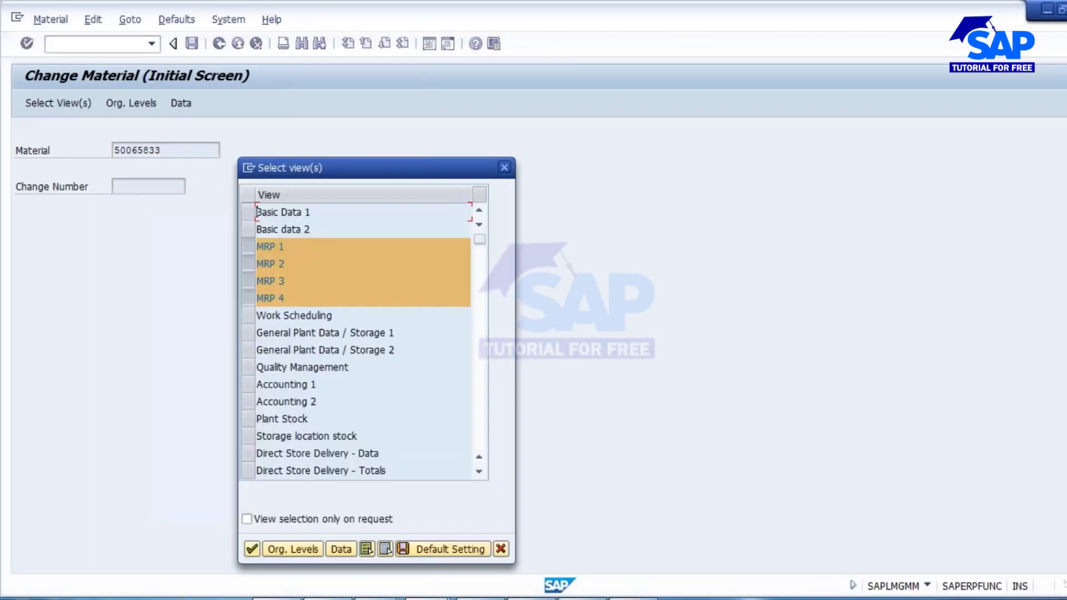
{"action": "left_click", "coordinate": [385, 550]}
{"action": "left_click", "coordinate": [251, 264]}
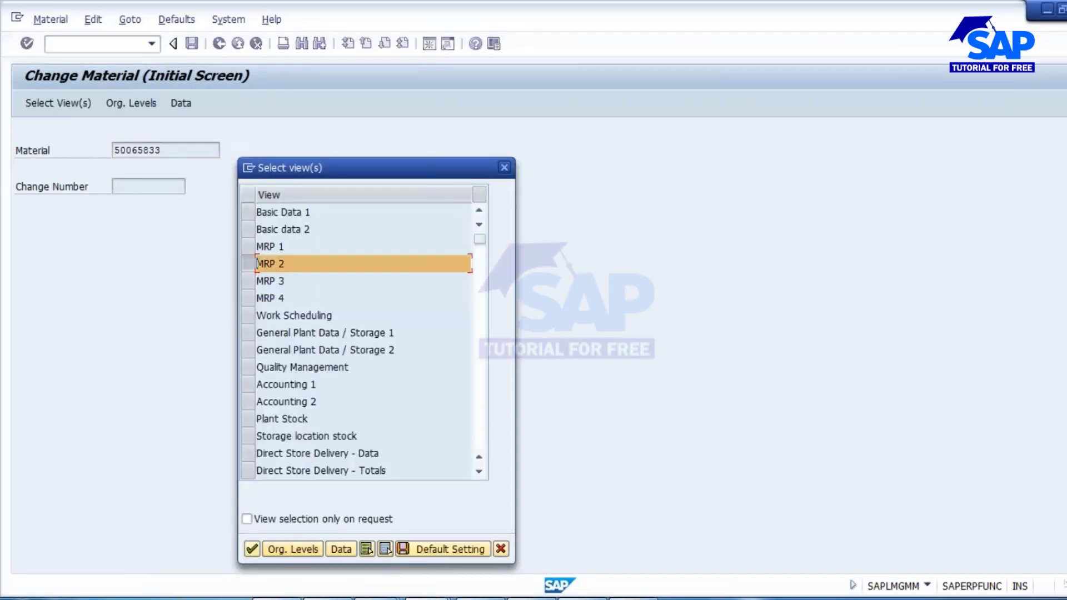
{"action": "left_click", "coordinate": [249, 551]}
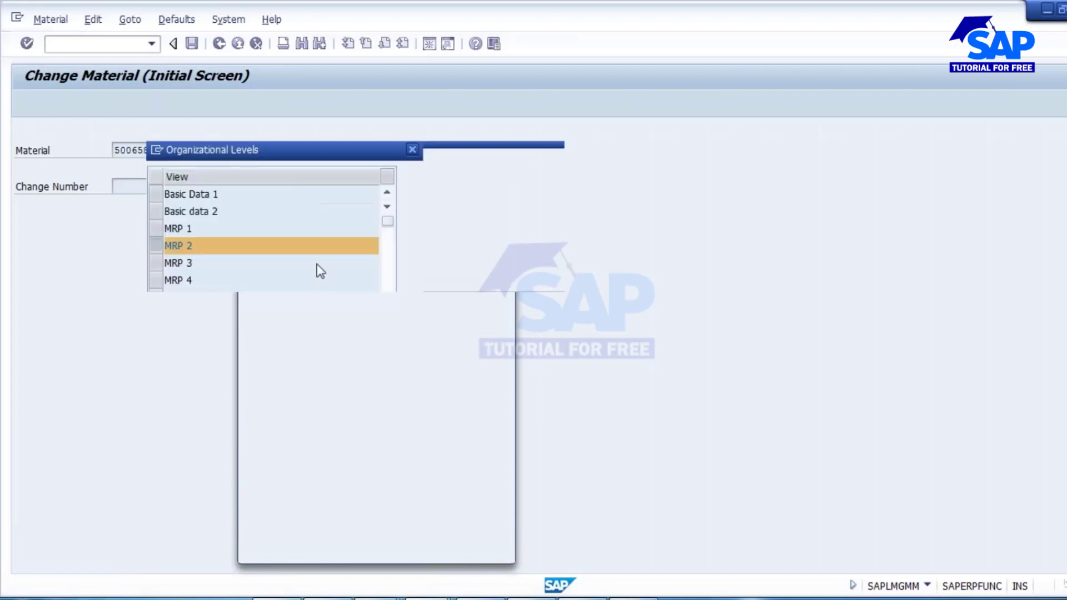
Step: Open the material's MRP 2 data for plant 1000 and select the in-house production time value
{"action": "type", "text": "1000"}
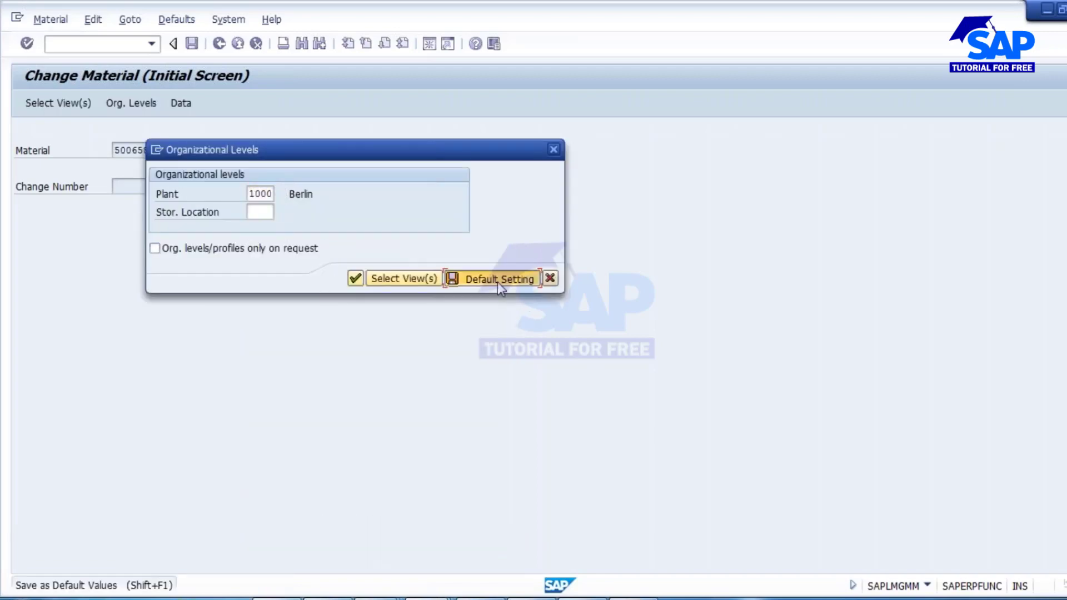
{"action": "left_click", "coordinate": [372, 281]}
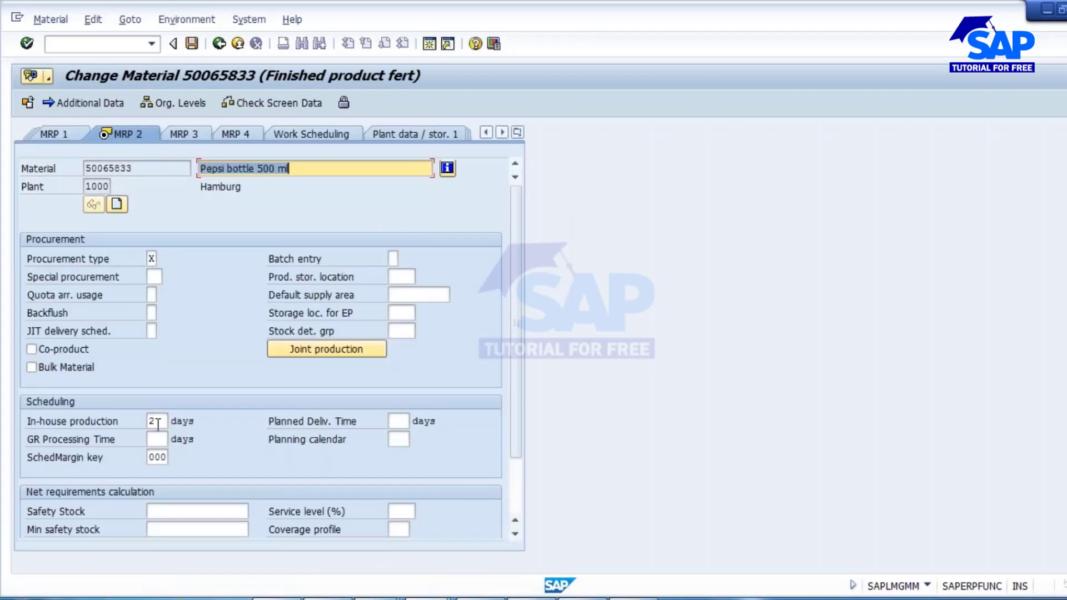
{"action": "left_click_drag", "start_coordinate": [159, 423], "coordinate": [123, 423]}
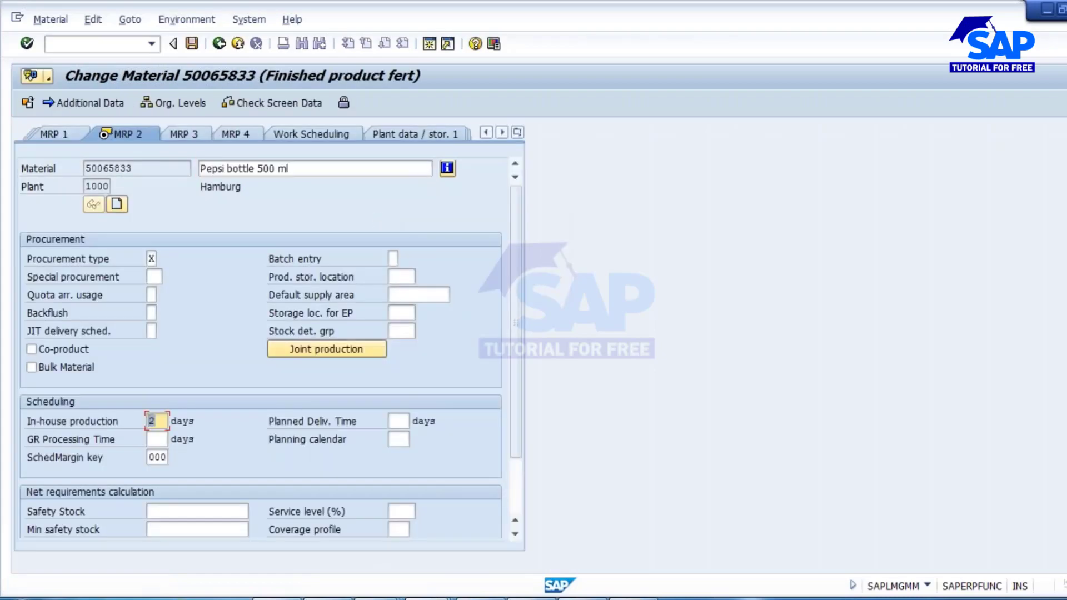
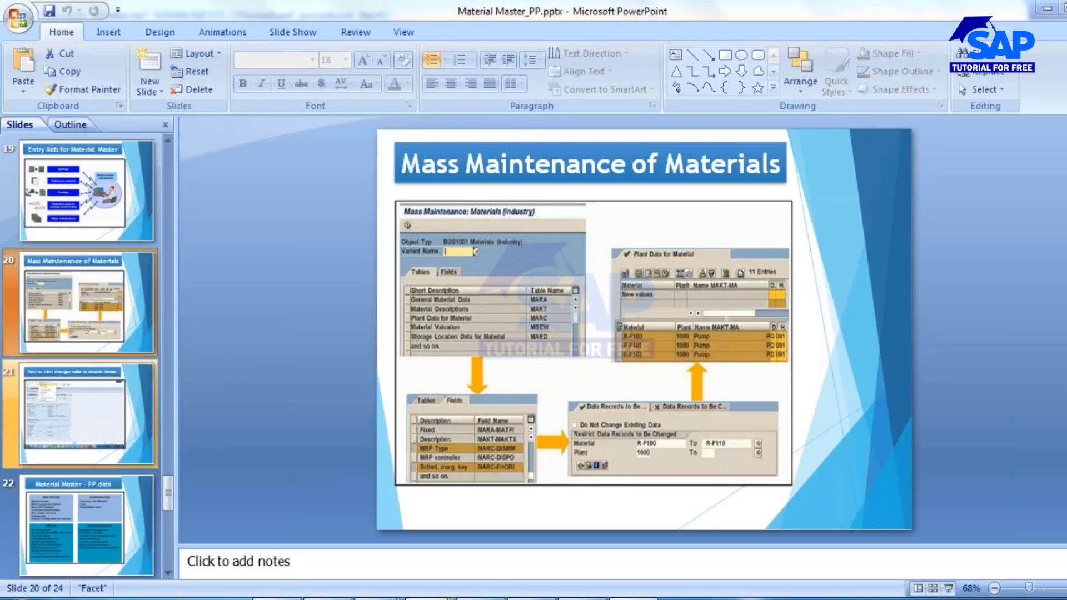
Step: Switch to SAP and save the Change Material record for material 50065833 (Pepsi bottle 500 ml)
{"action": "mouse_move", "coordinate": [428, 598]}
{"action": "left_click", "coordinate": [648, 515]}
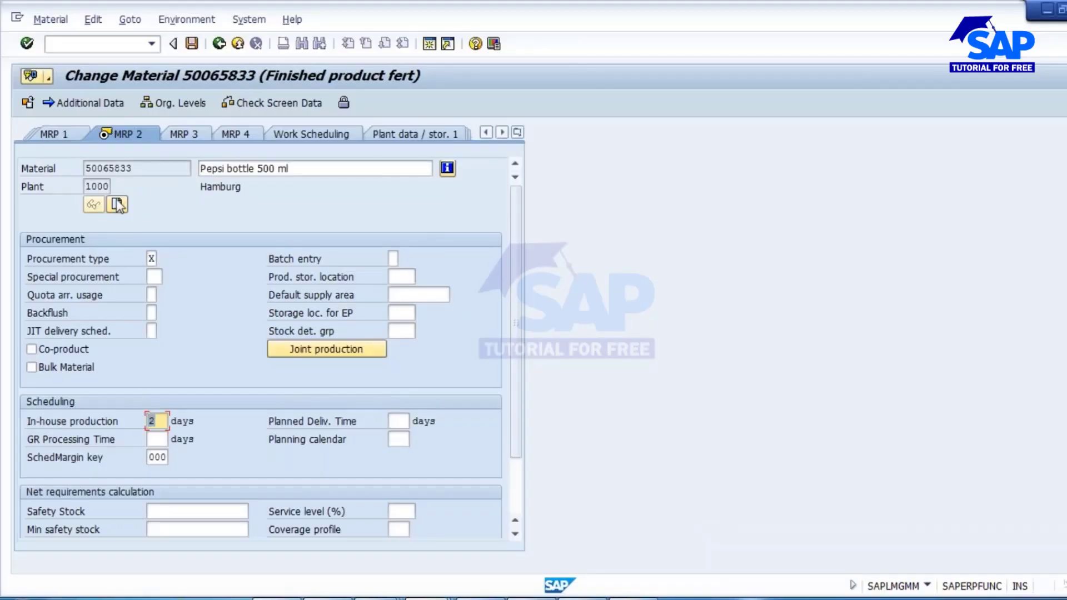
{"action": "double_click", "coordinate": [131, 168]}
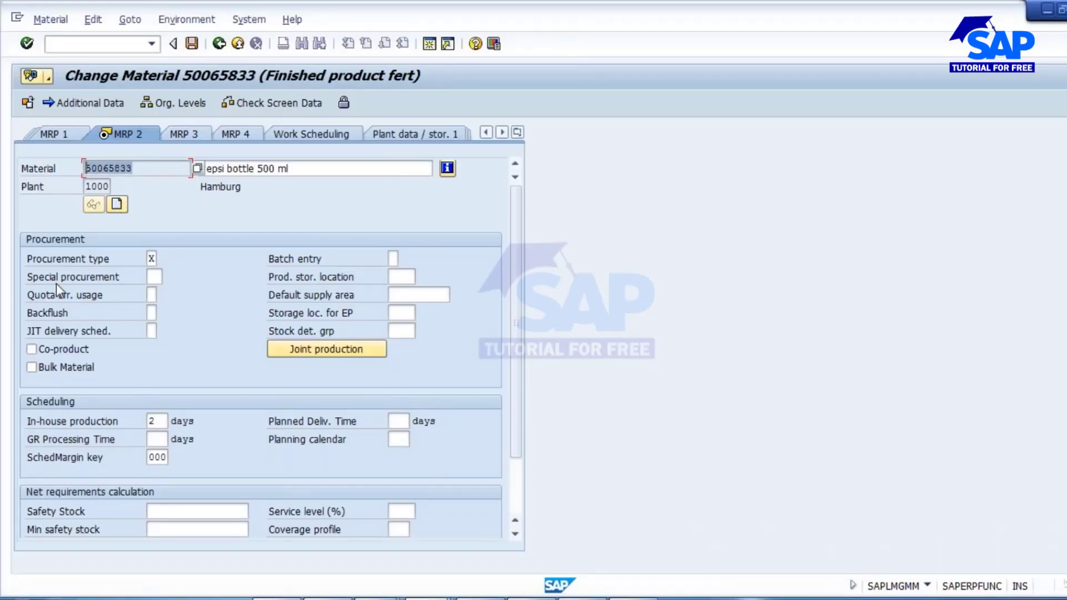
{"action": "left_click", "coordinate": [56, 284]}
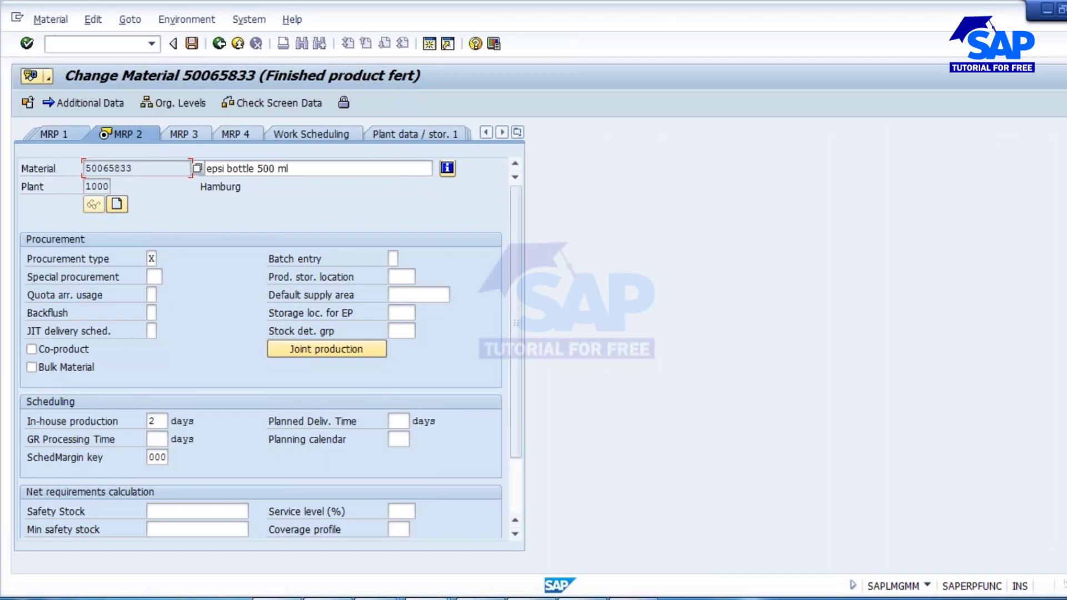
{"action": "left_click", "coordinate": [192, 44]}
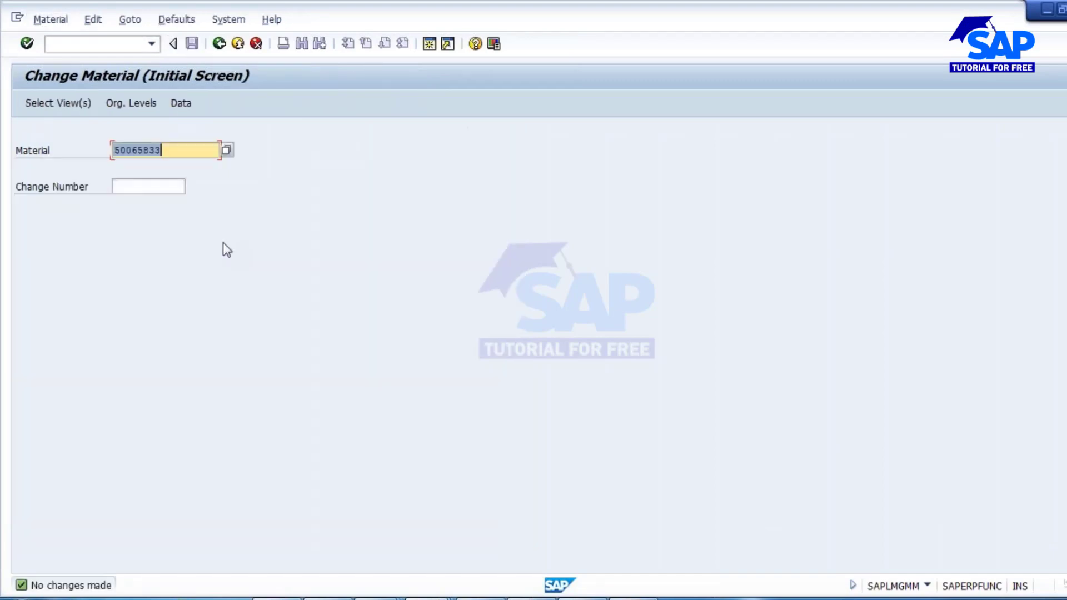
Step: Start transaction MM17 in a new session and dismiss the table selection information, opting not to display it again
{"action": "left_click", "coordinate": [428, 43]}
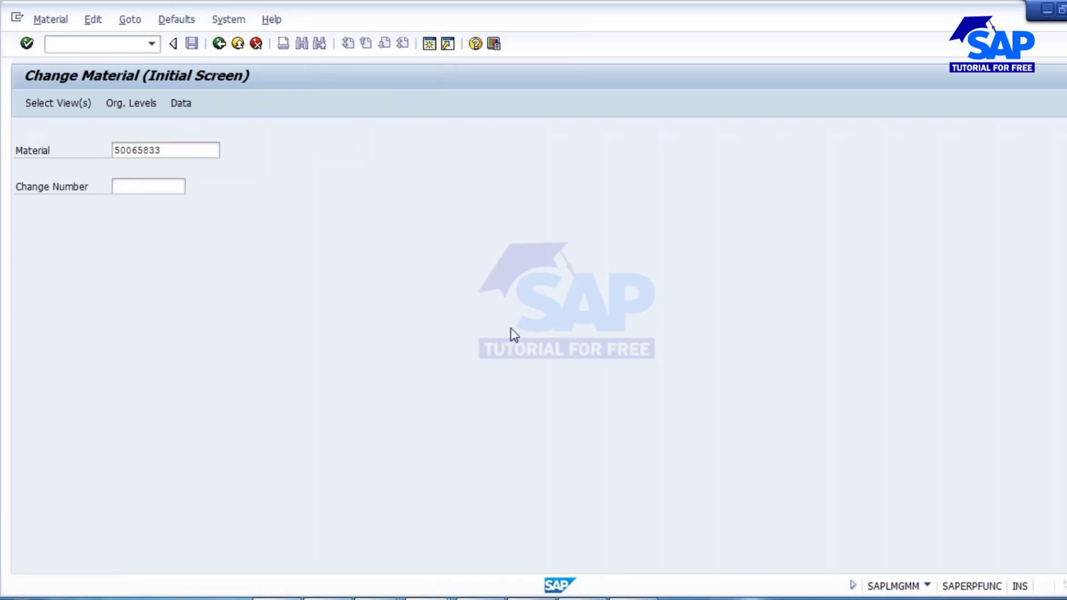
{"action": "type", "text": "MM17"}
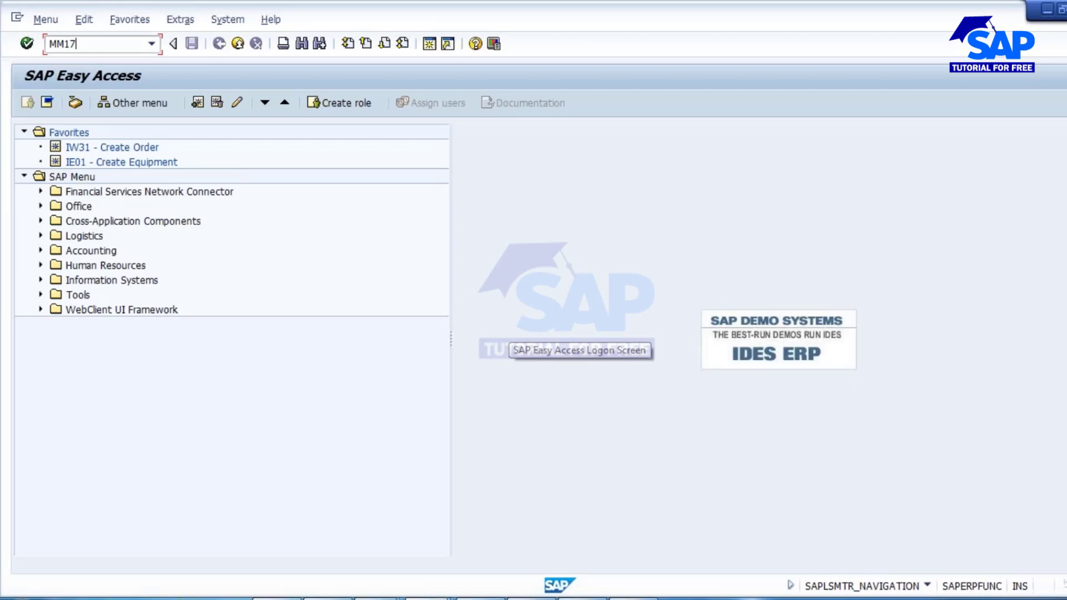
{"action": "key", "text": "Return"}
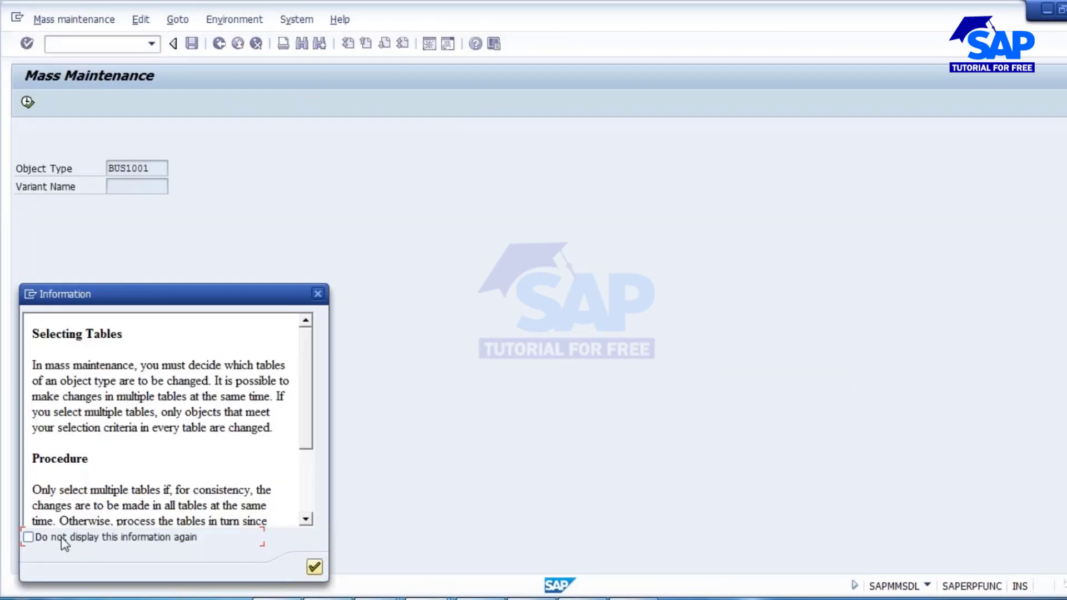
{"action": "left_click", "coordinate": [33, 538]}
{"action": "left_click", "coordinate": [314, 568]}
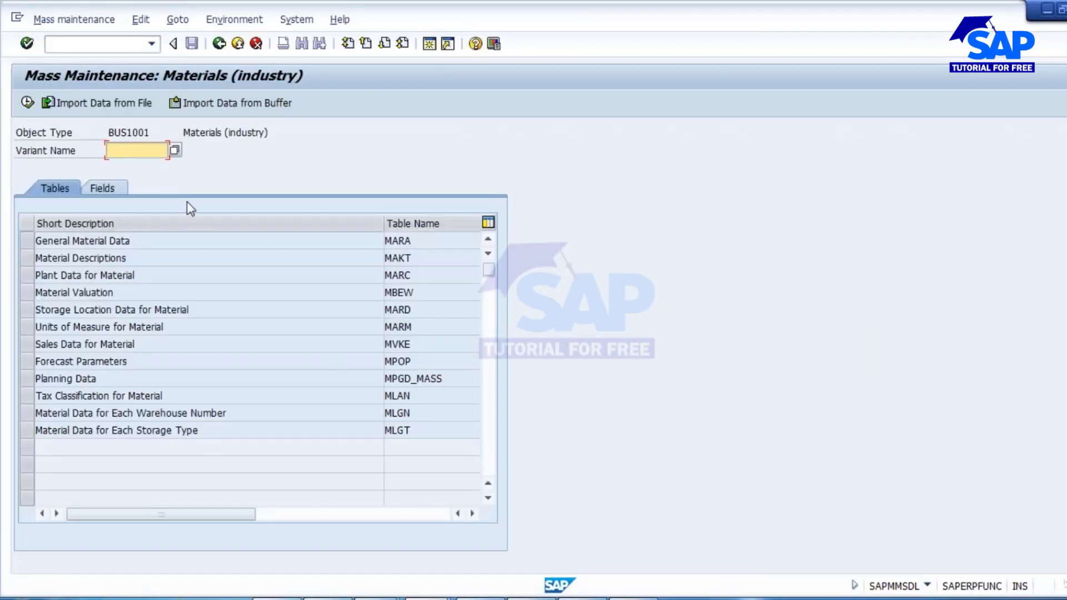
Step: Select the Plant Data for Material (MARC) table for mass maintenance of industry materials
{"action": "left_click_drag", "start_coordinate": [184, 132], "coordinate": [266, 140]}
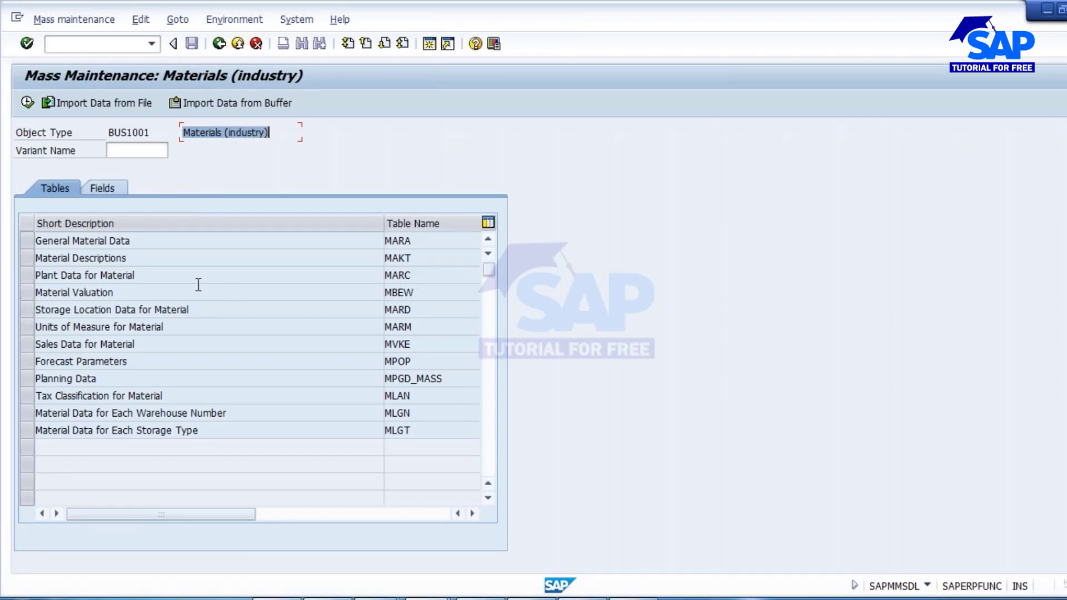
{"action": "left_click", "coordinate": [36, 276]}
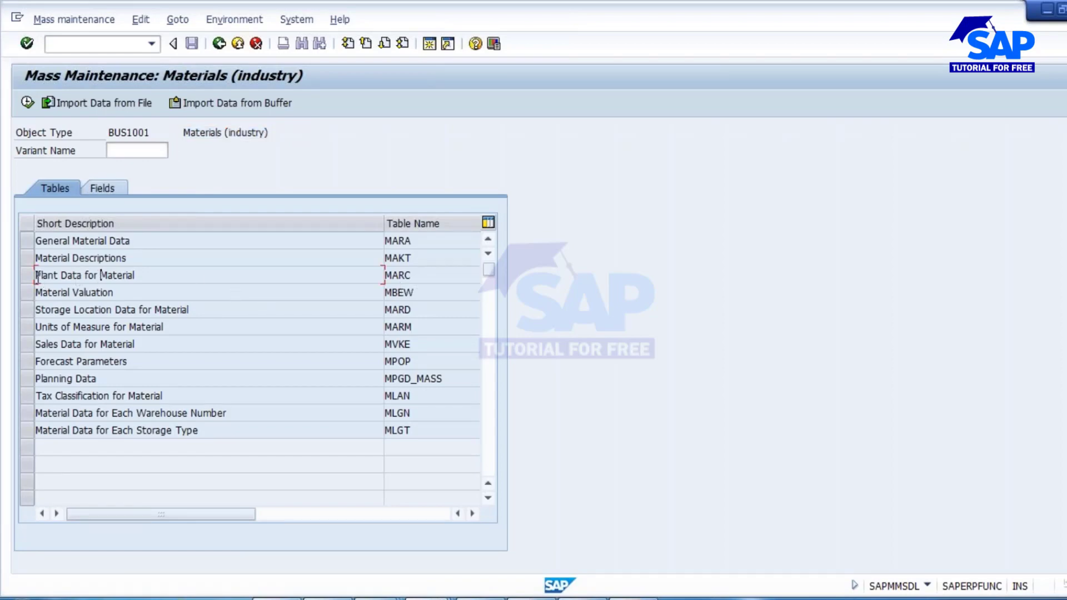
{"action": "left_click", "coordinate": [24, 274]}
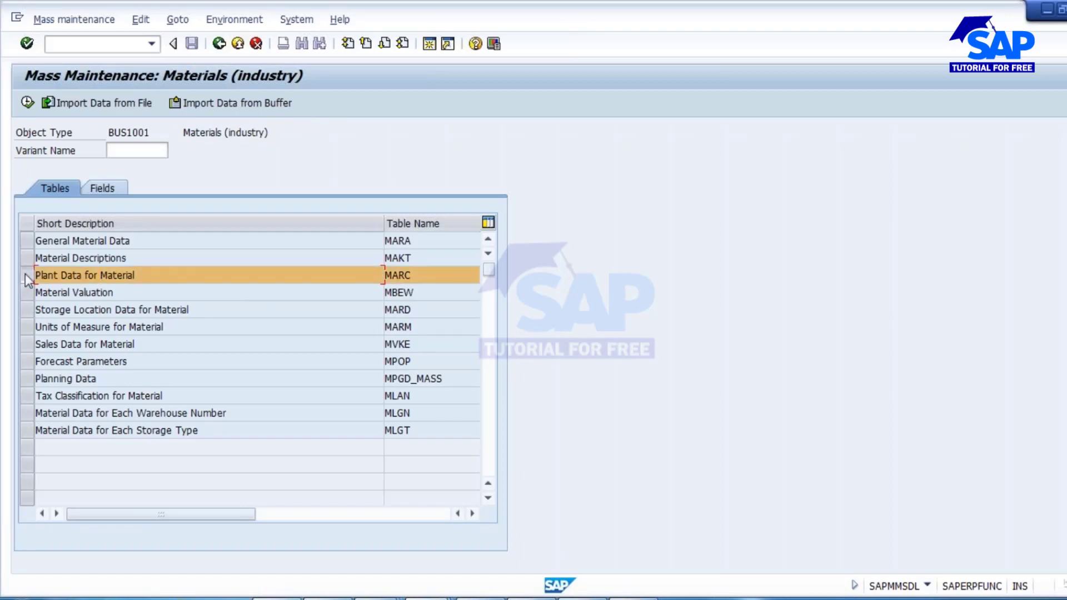
Step: Browse the list of fields available for mass maintenance of materials
{"action": "left_click", "coordinate": [109, 188]}
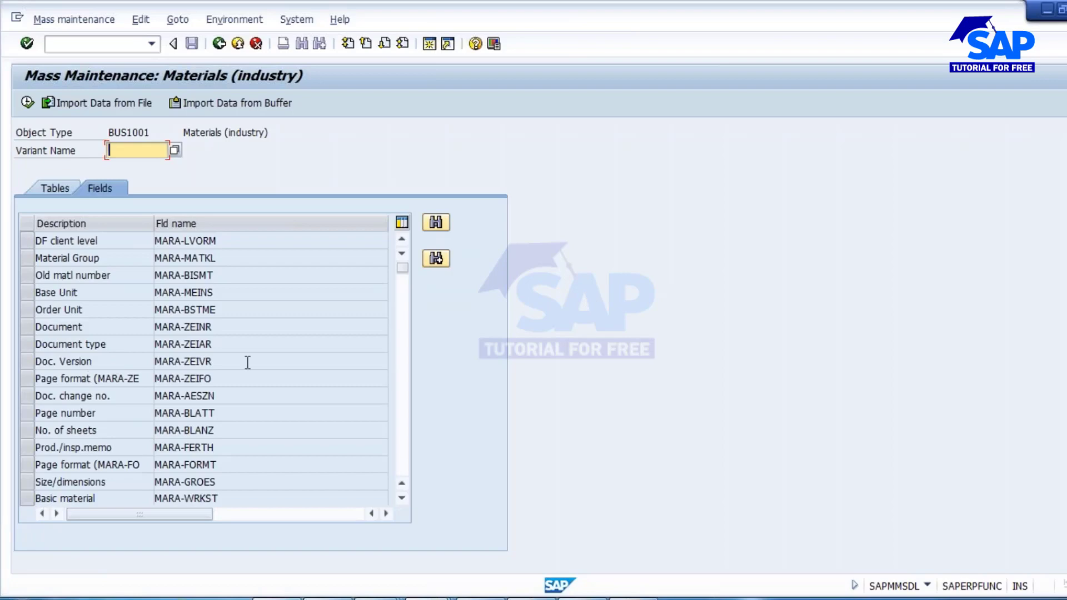
{"action": "scroll", "coordinate": [146, 413], "scroll_direction": "down", "scroll_amount": 3}
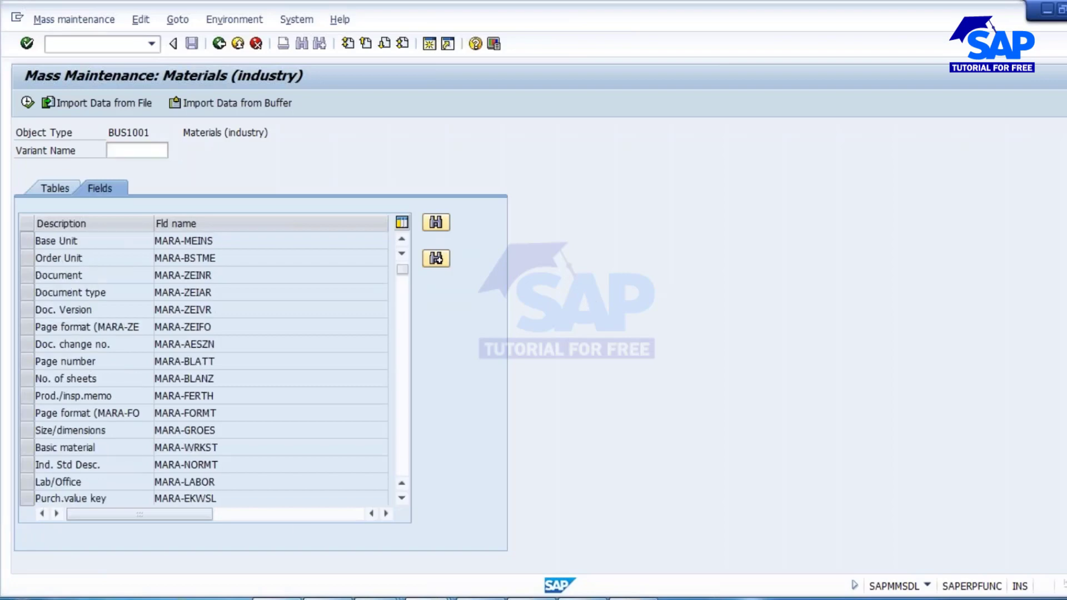
{"action": "scroll", "coordinate": [211, 370], "scroll_direction": "down", "scroll_amount": 4}
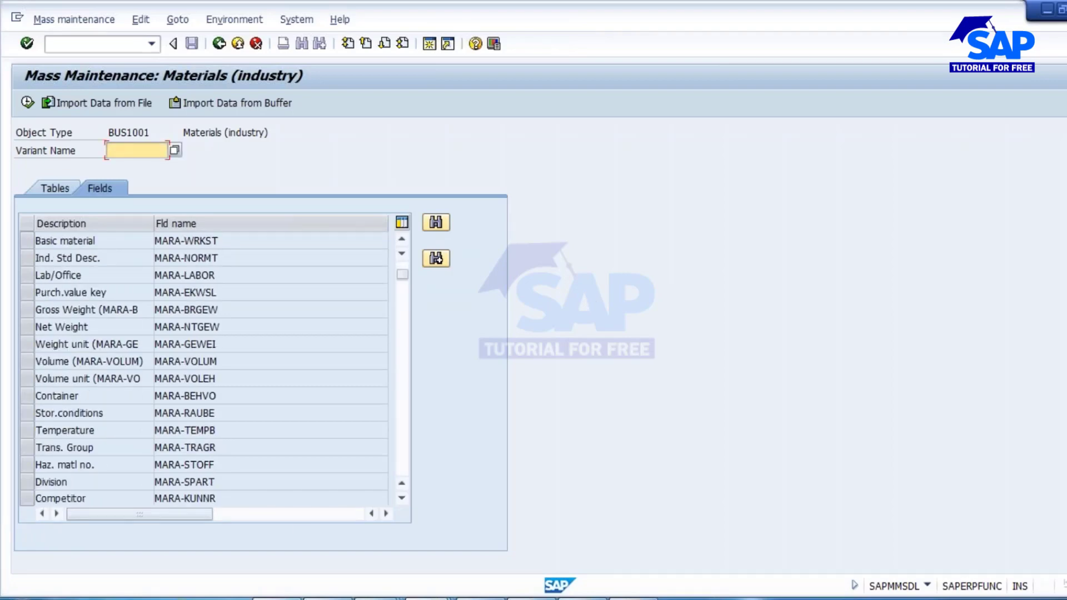
{"action": "scroll", "coordinate": [211, 370], "scroll_direction": "down", "scroll_amount": 2}
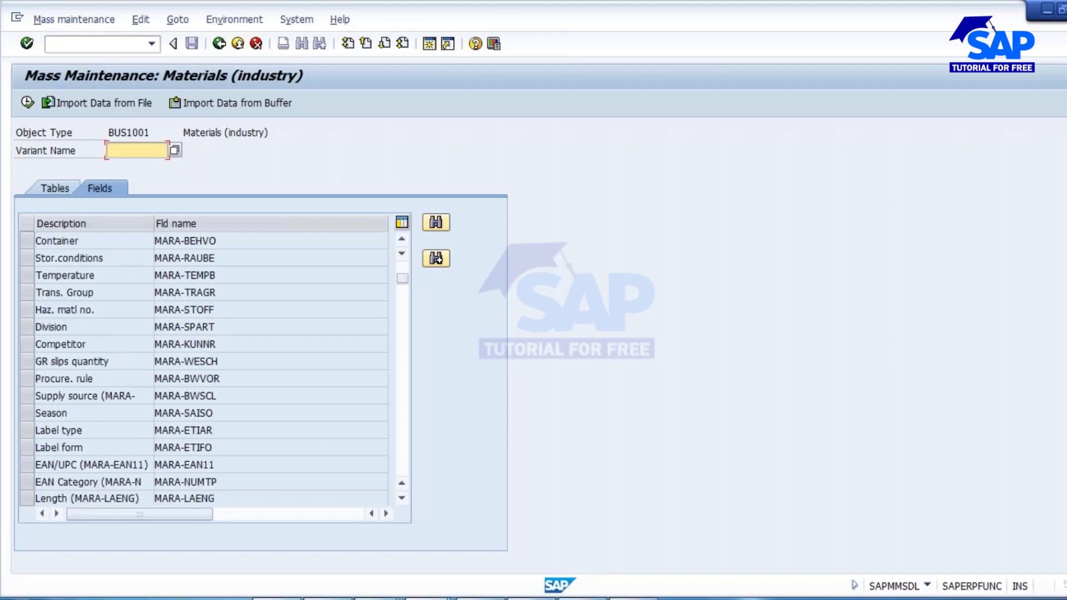
{"action": "scroll", "coordinate": [211, 369], "scroll_direction": "down", "scroll_amount": 3}
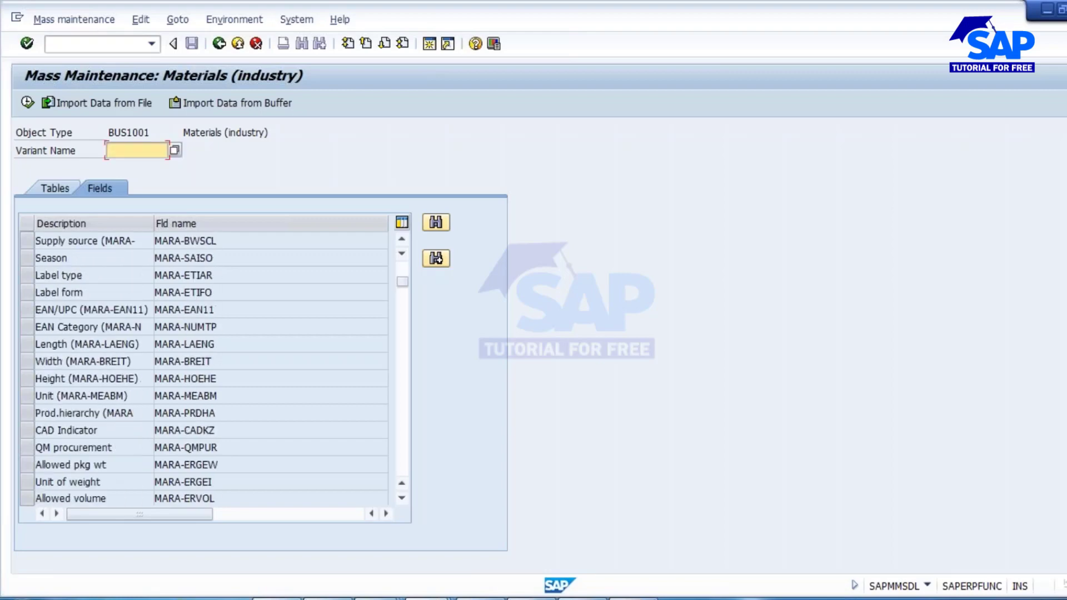
{"action": "scroll", "coordinate": [285, 407], "scroll_direction": "up", "scroll_amount": 1}
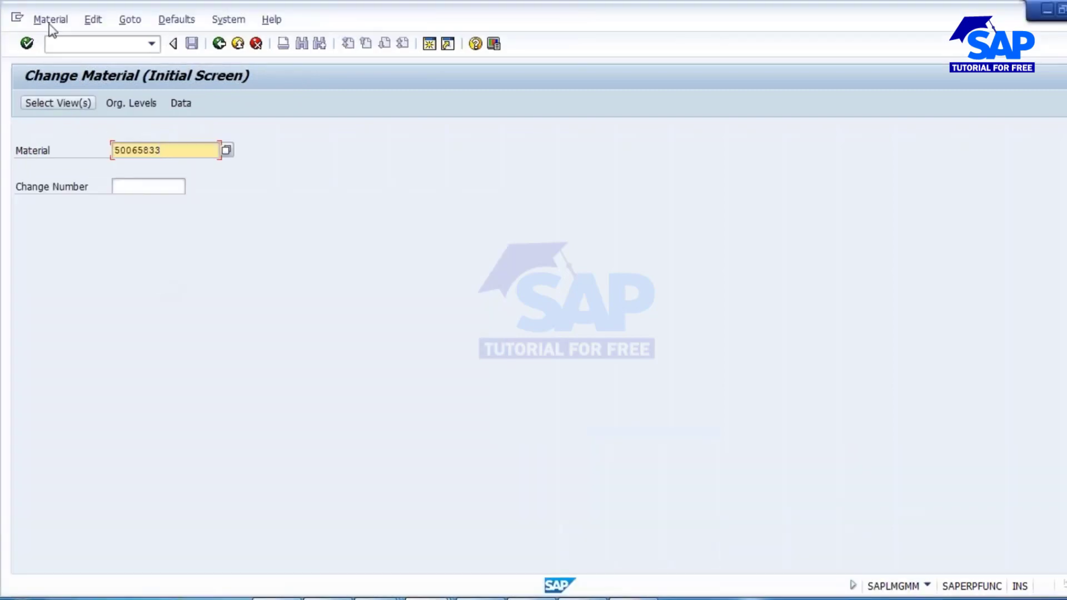
Step: Switch to the Change Material session and display material 50065833 in its MRP 2 view
{"action": "left_click", "coordinate": [50, 23]}
{"action": "mouse_move", "coordinate": [77, 94]}
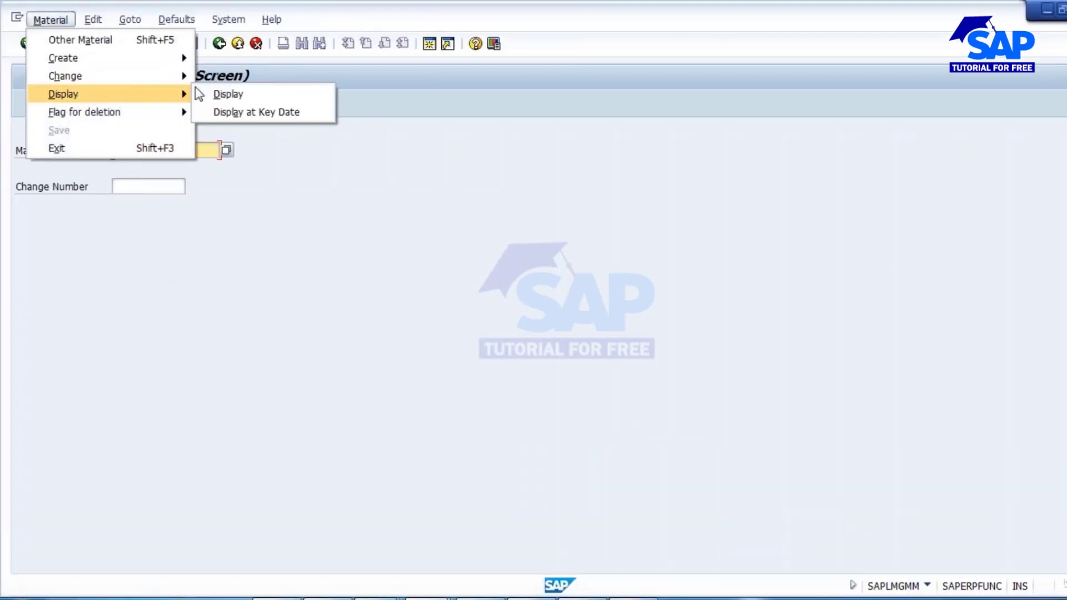
{"action": "left_click", "coordinate": [225, 94]}
{"action": "key", "text": "Return"}
{"action": "key", "text": "Return"}
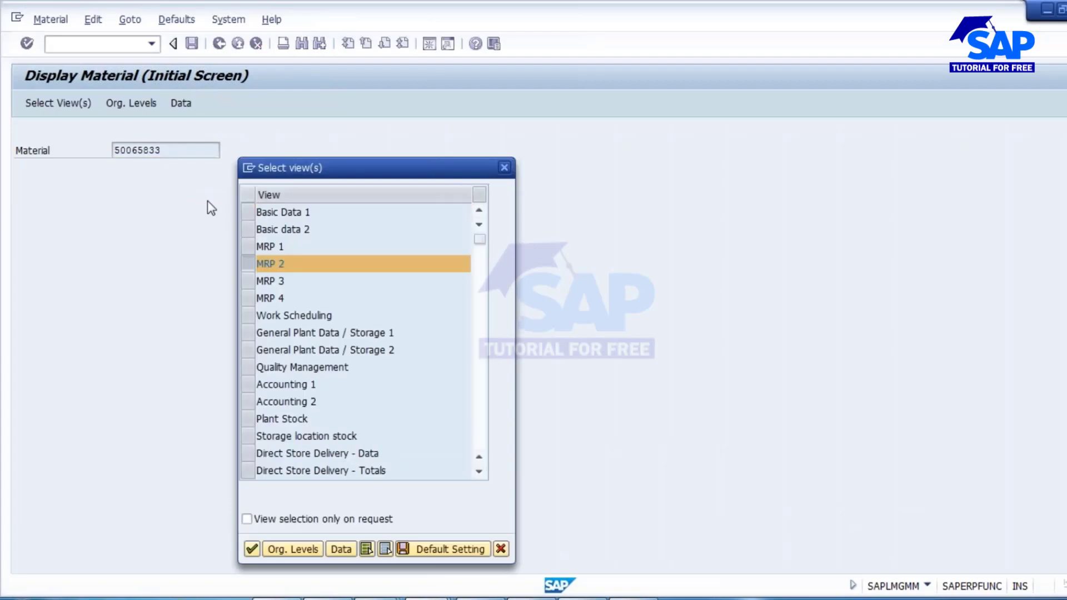
{"action": "key", "text": "Return"}
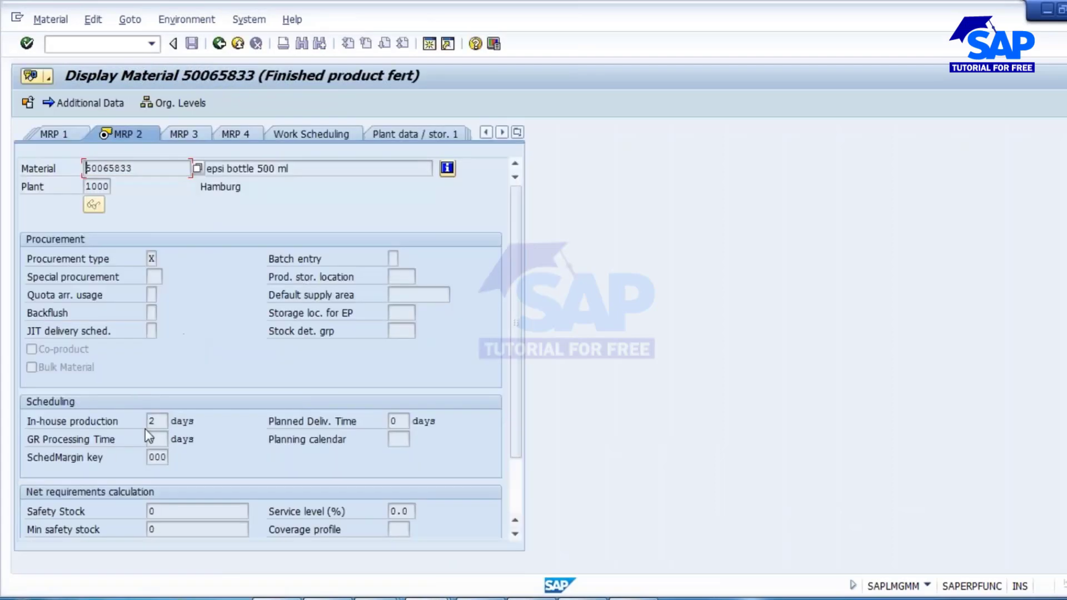
Step: Look up the technical field name of In-house production in its field help, and close the help
{"action": "left_click", "coordinate": [151, 420]}
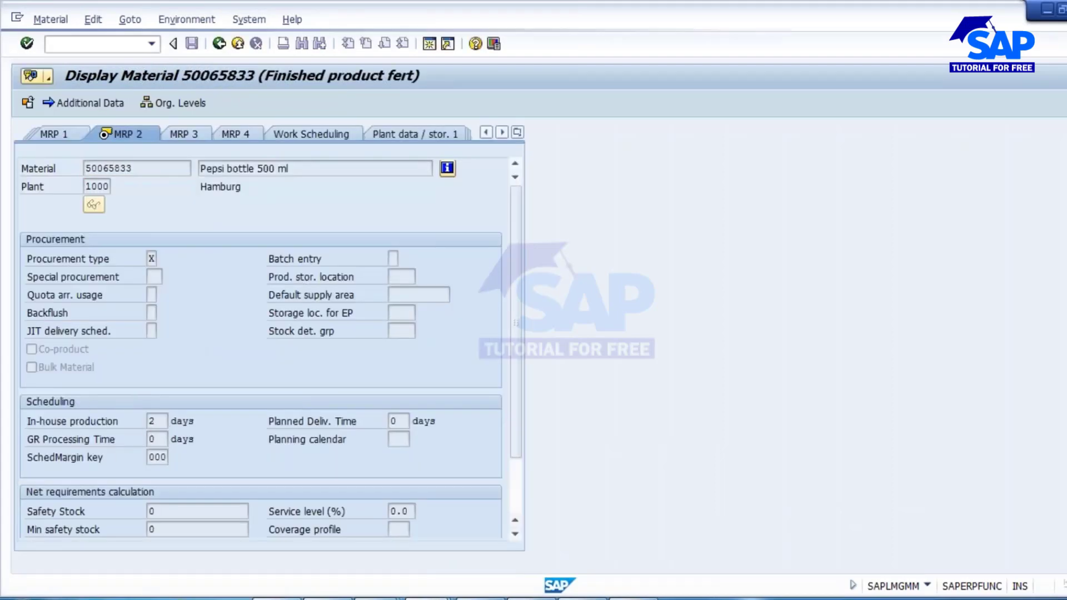
{"action": "key", "text": "F1"}
{"action": "left_click", "coordinate": [399, 148]}
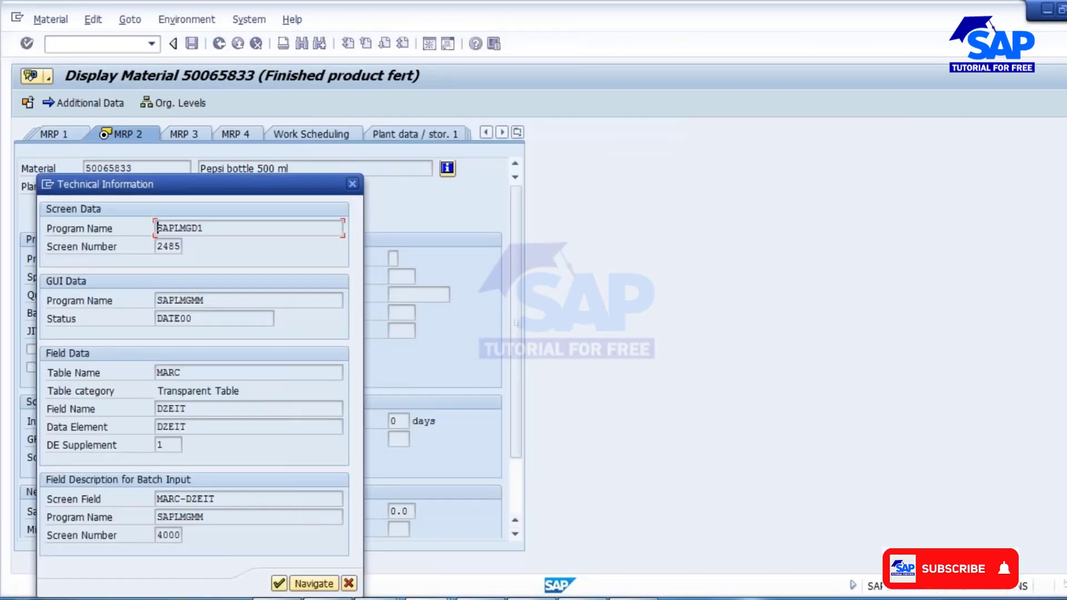
{"action": "left_click", "coordinate": [192, 411]}
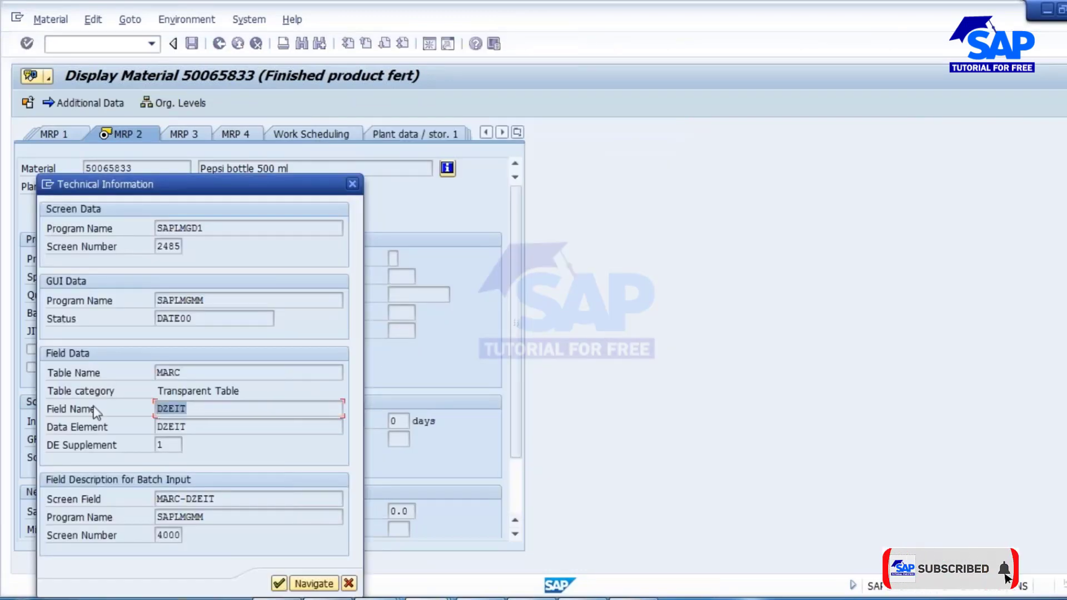
{"action": "left_click", "coordinate": [349, 583]}
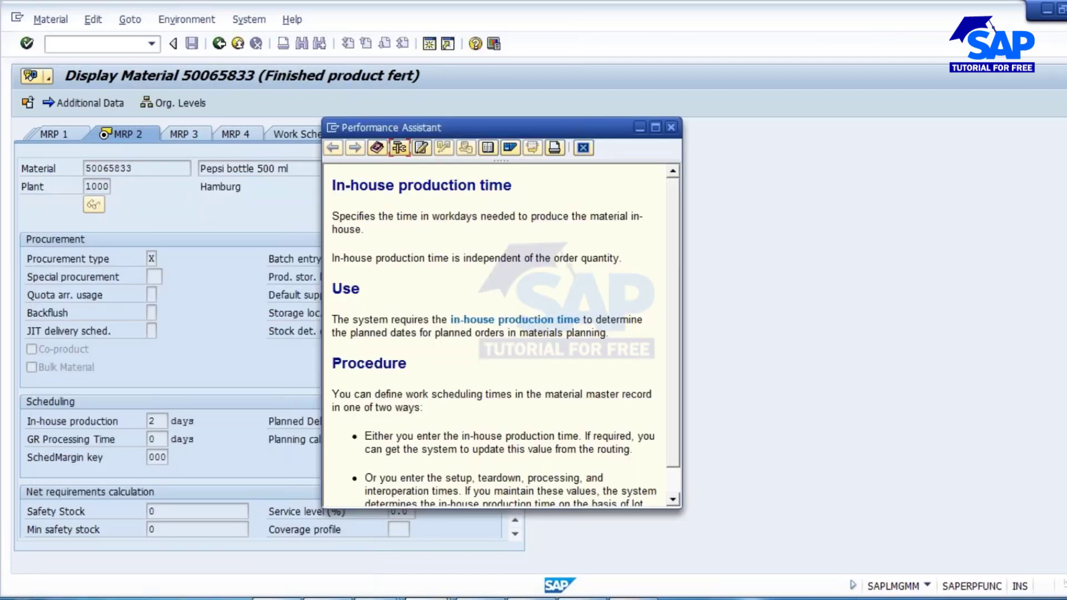
{"action": "left_click", "coordinate": [428, 598]}
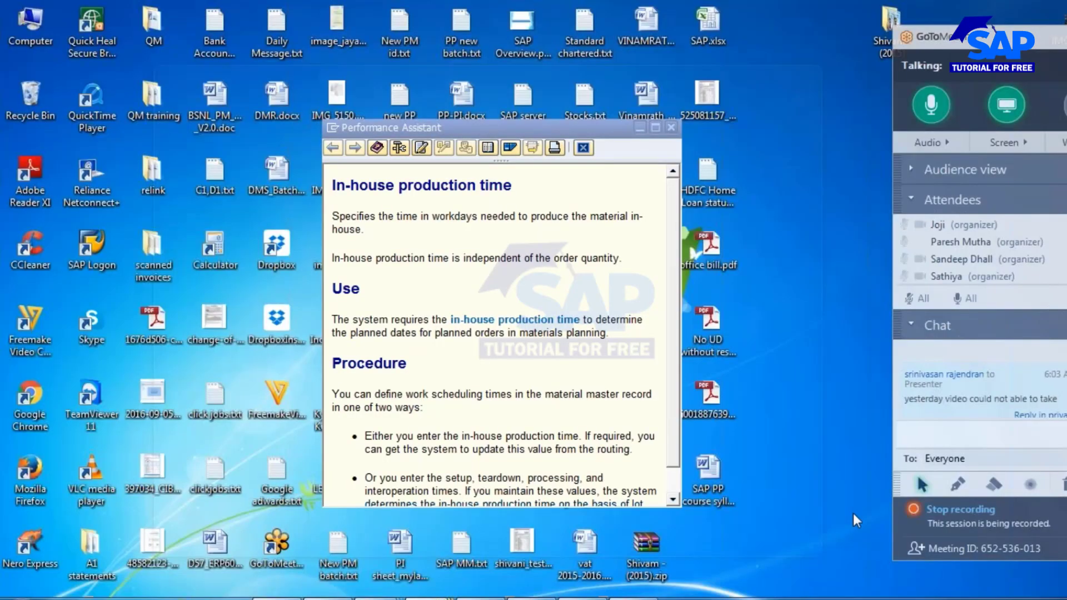
{"action": "left_click", "coordinate": [917, 475]}
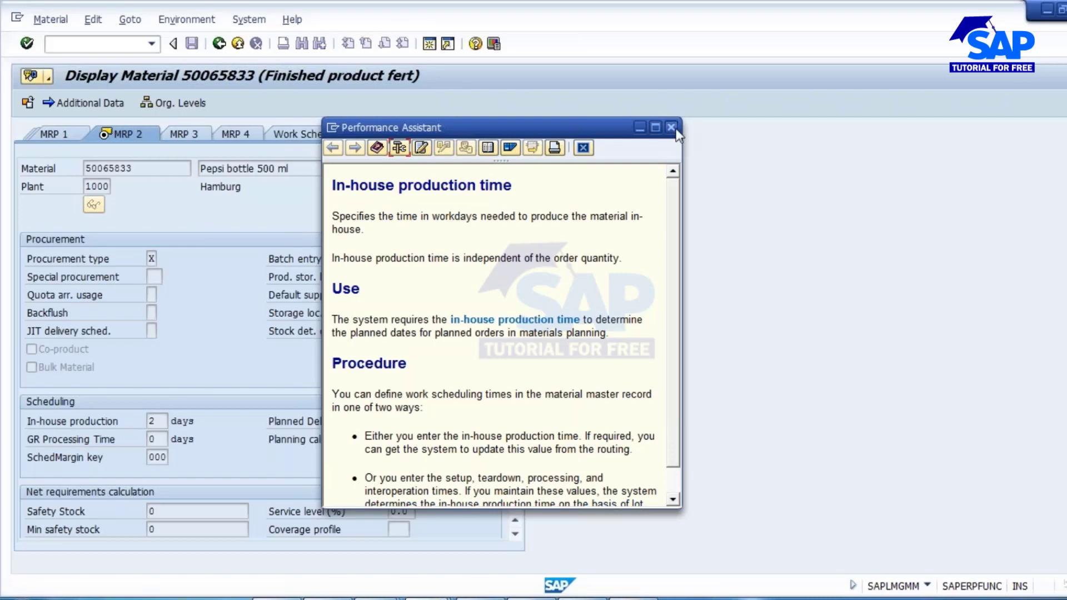
{"action": "left_click", "coordinate": [671, 128]}
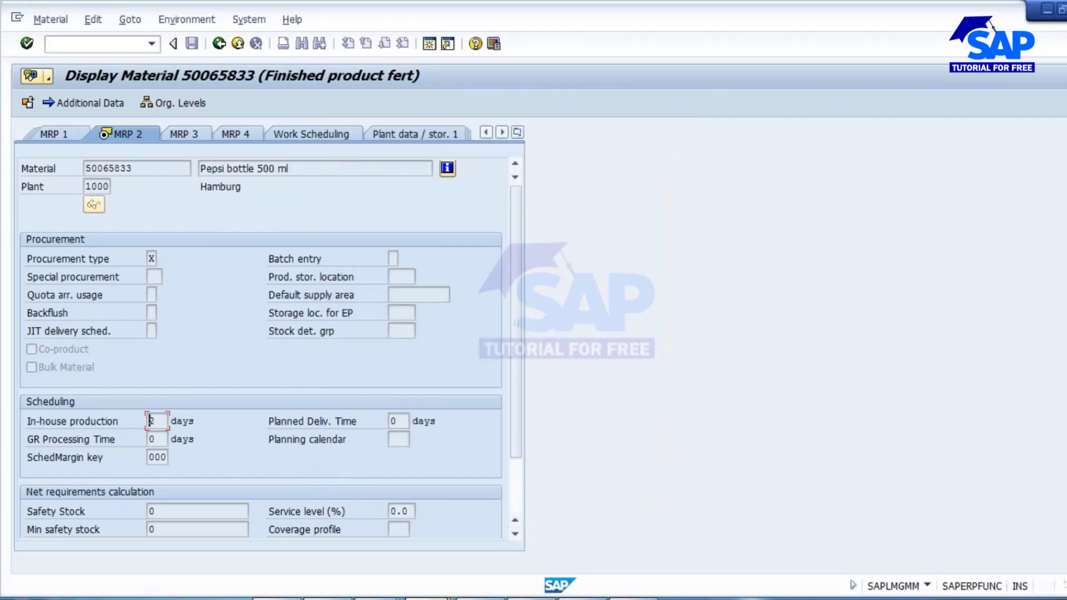
Step: Return to the mass maintenance session, search the fields for DZEIT, and select the InhseProdTime field (MARC-DZEIT)
{"action": "left_click", "coordinate": [428, 598]}
{"action": "left_click", "coordinate": [772, 542]}
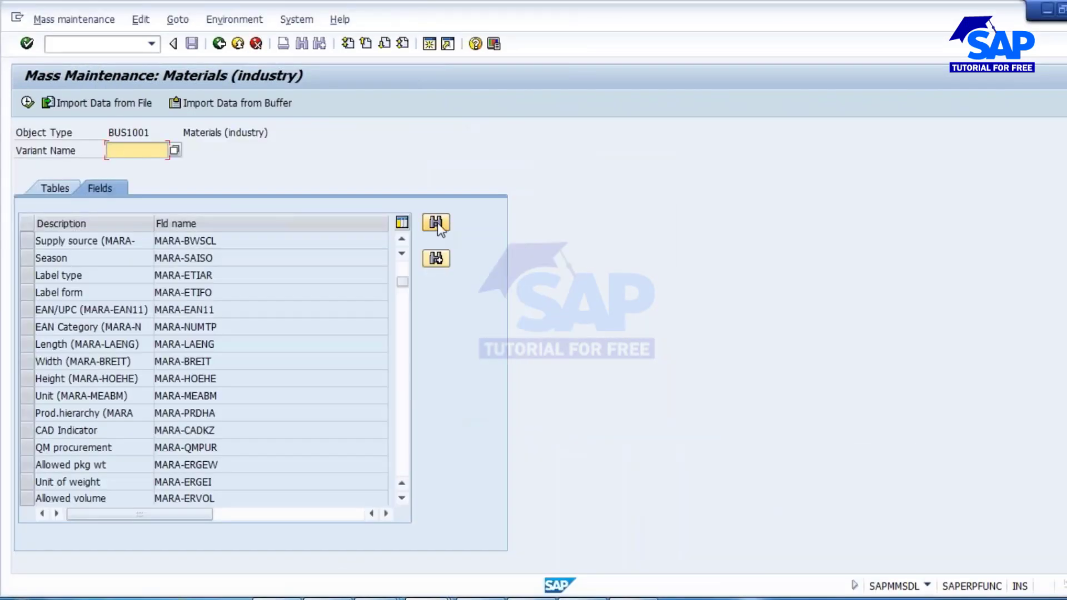
{"action": "left_click", "coordinate": [436, 224]}
{"action": "type", "text": "DZEIT"}
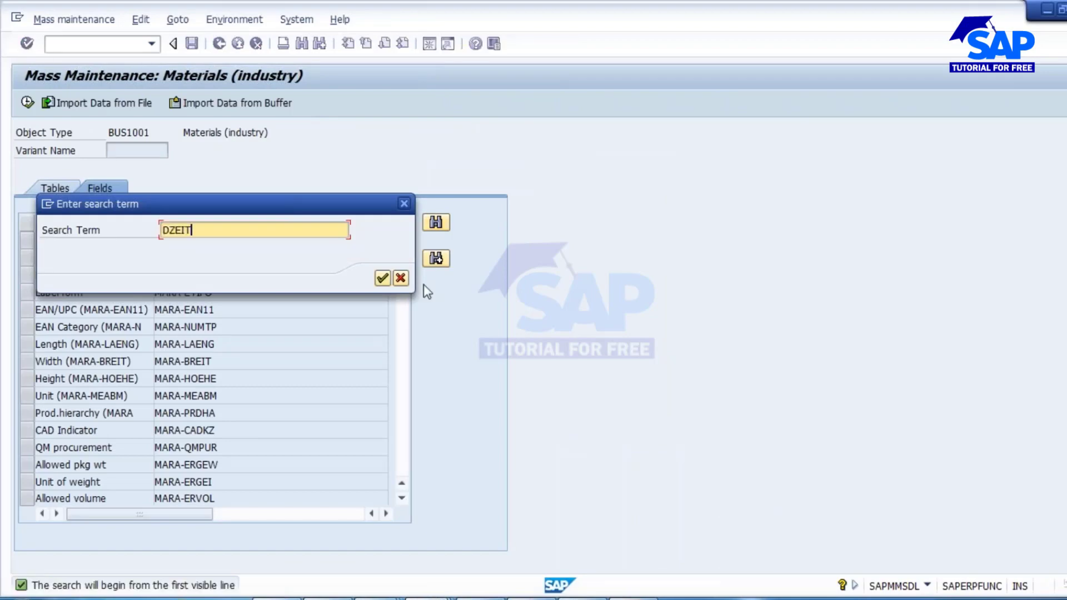
{"action": "left_click", "coordinate": [384, 277]}
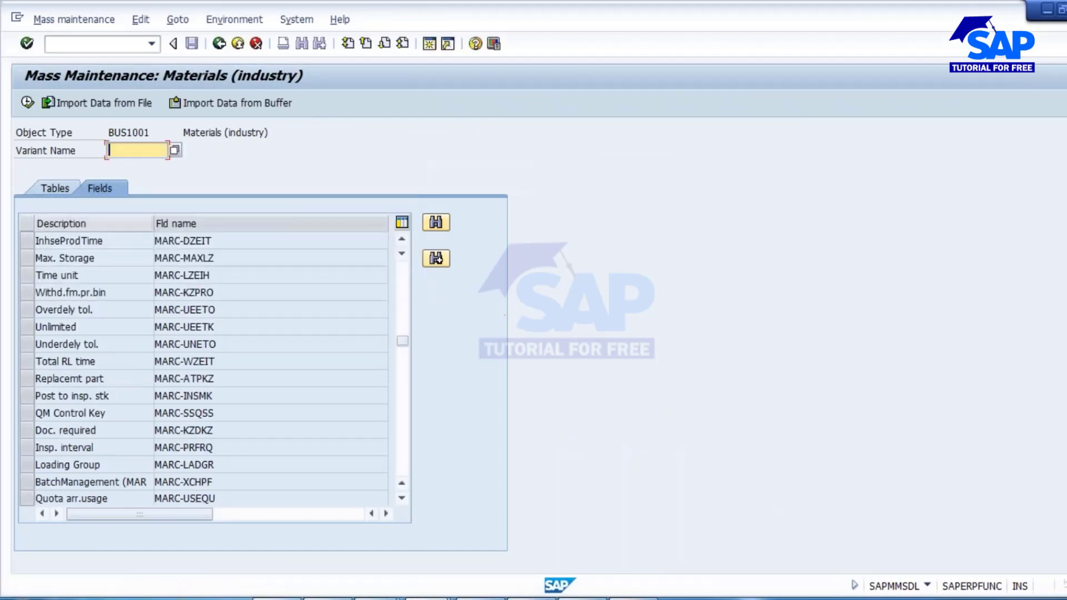
{"action": "left_click_drag", "start_coordinate": [113, 245], "coordinate": [35, 240]}
{"action": "left_click_drag", "start_coordinate": [226, 243], "coordinate": [155, 241]}
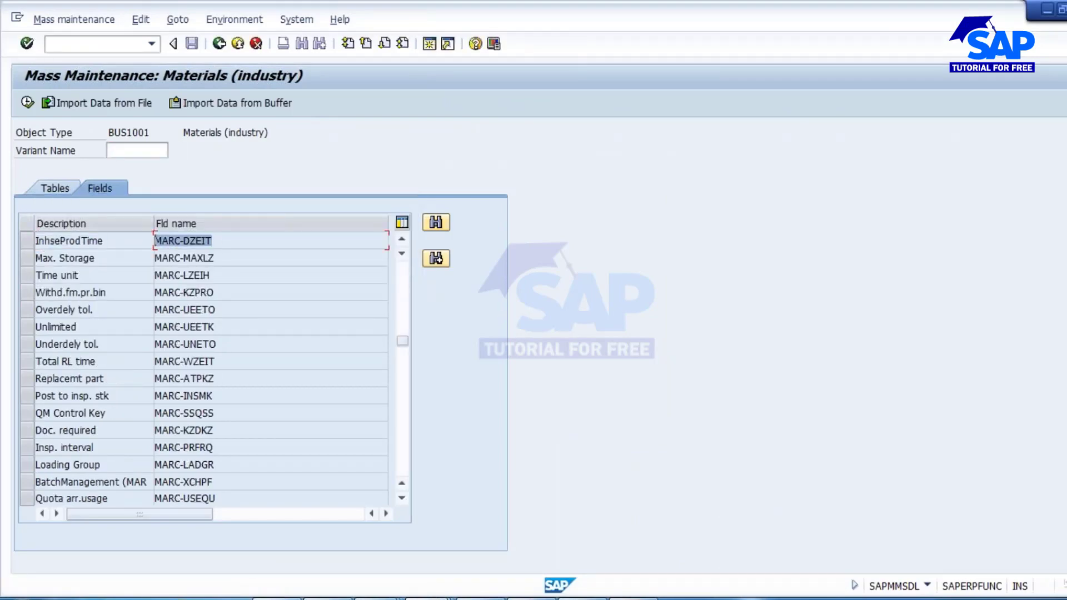
{"action": "left_click", "coordinate": [27, 241]}
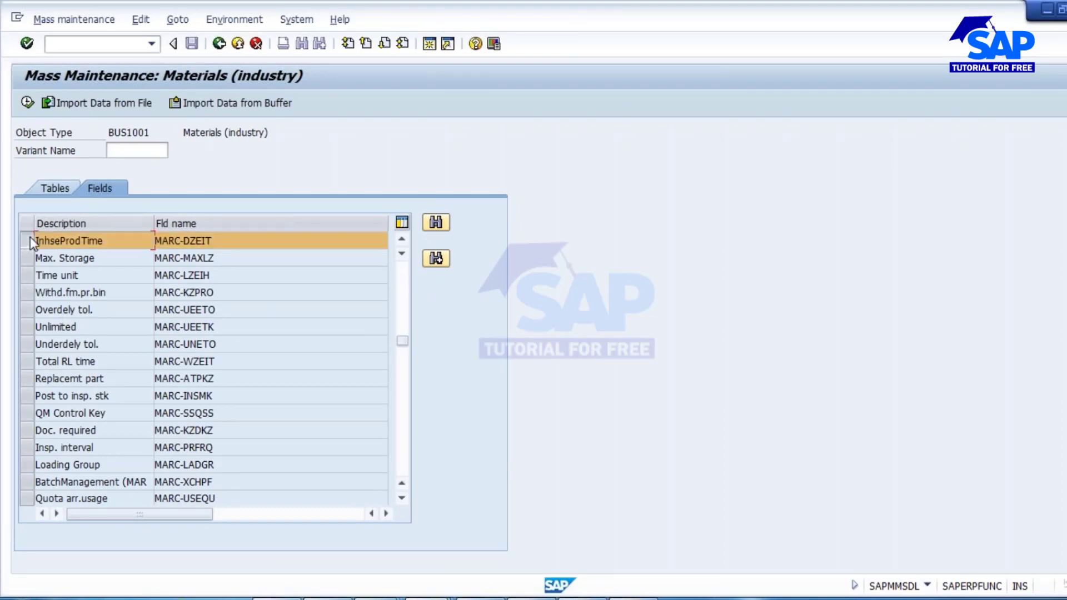
Step: Execute mass maintenance for the selected field and accept the mass change warning, opting not to display it again
{"action": "left_click", "coordinate": [27, 104]}
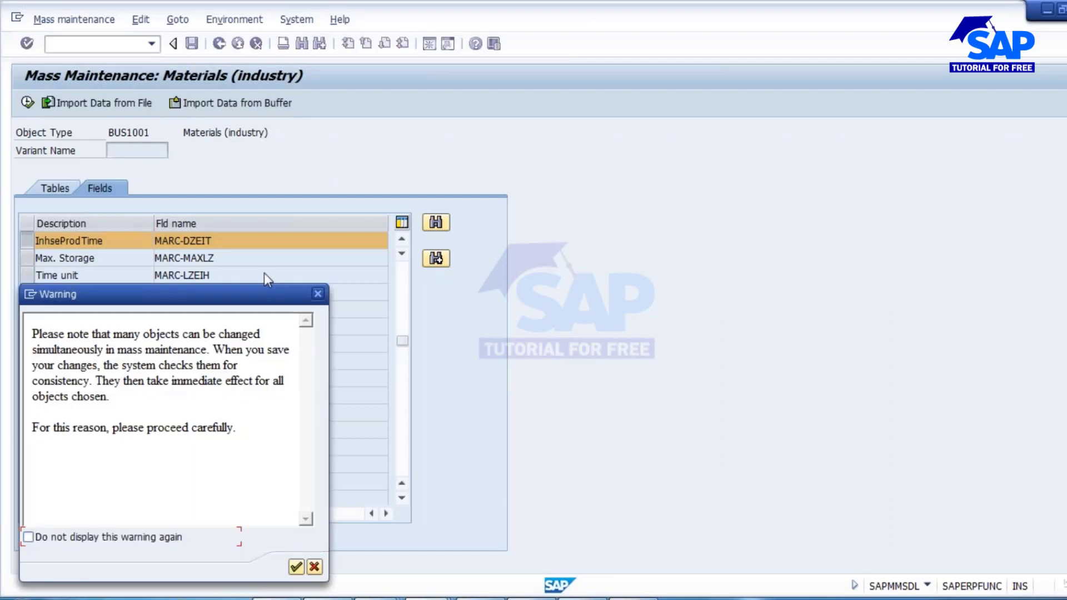
{"action": "left_click", "coordinate": [111, 540]}
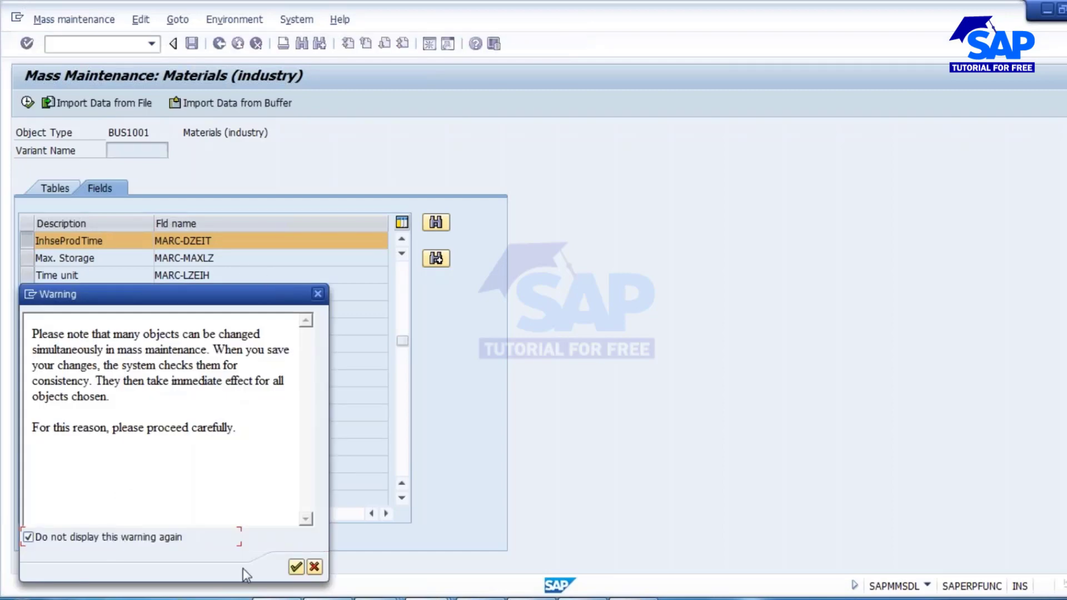
{"action": "left_click", "coordinate": [296, 567]}
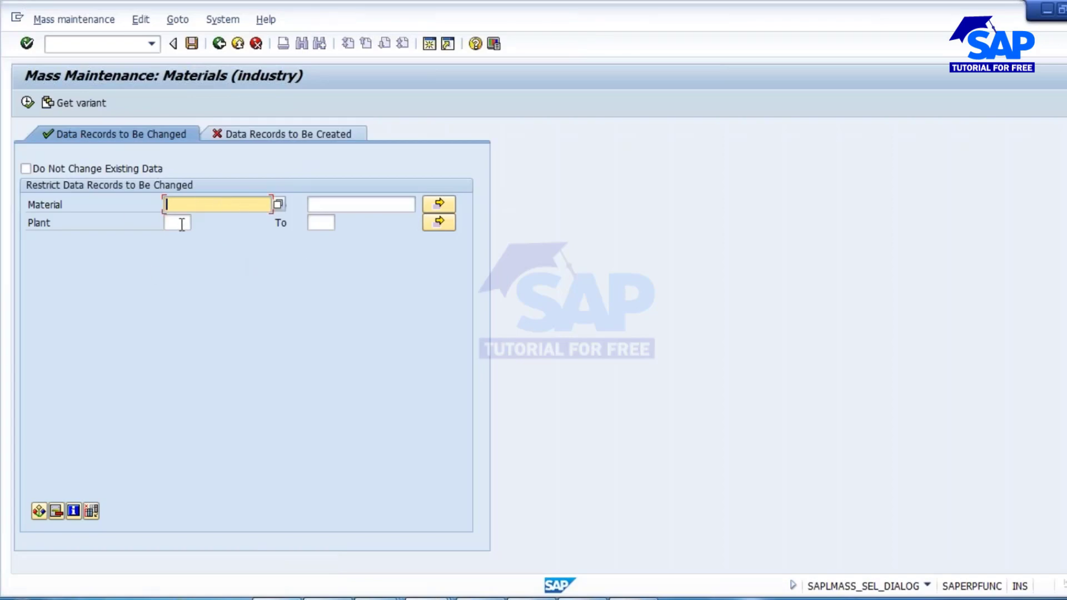
Step: Restrict the mass maintenance to materials 50065833, 50065834 and 50065835, copying their numbers from the Materials List session
{"action": "left_click", "coordinate": [439, 207]}
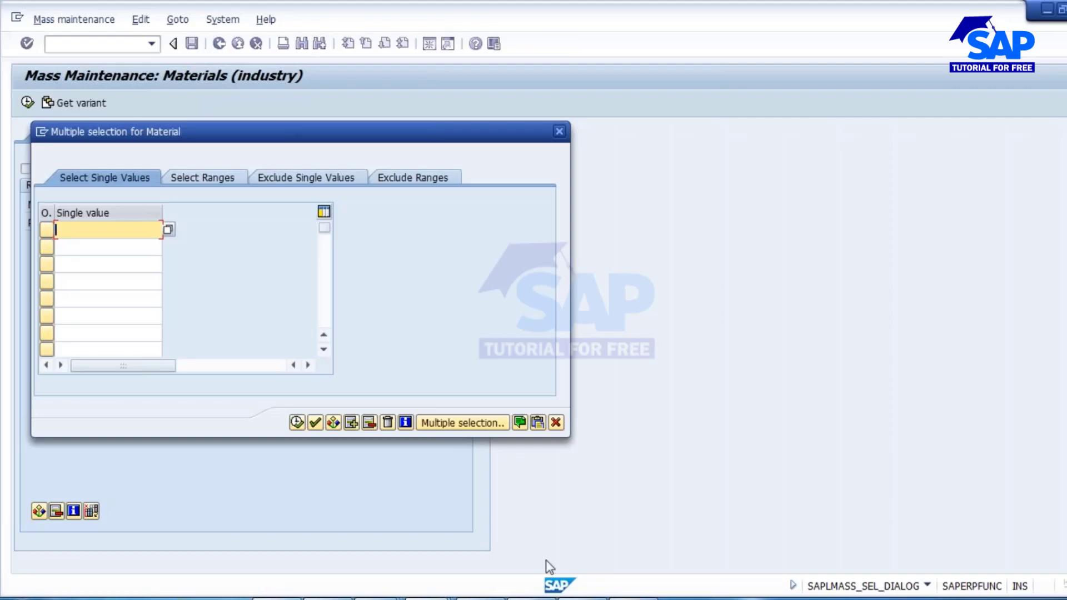
{"action": "left_click", "coordinate": [429, 599]}
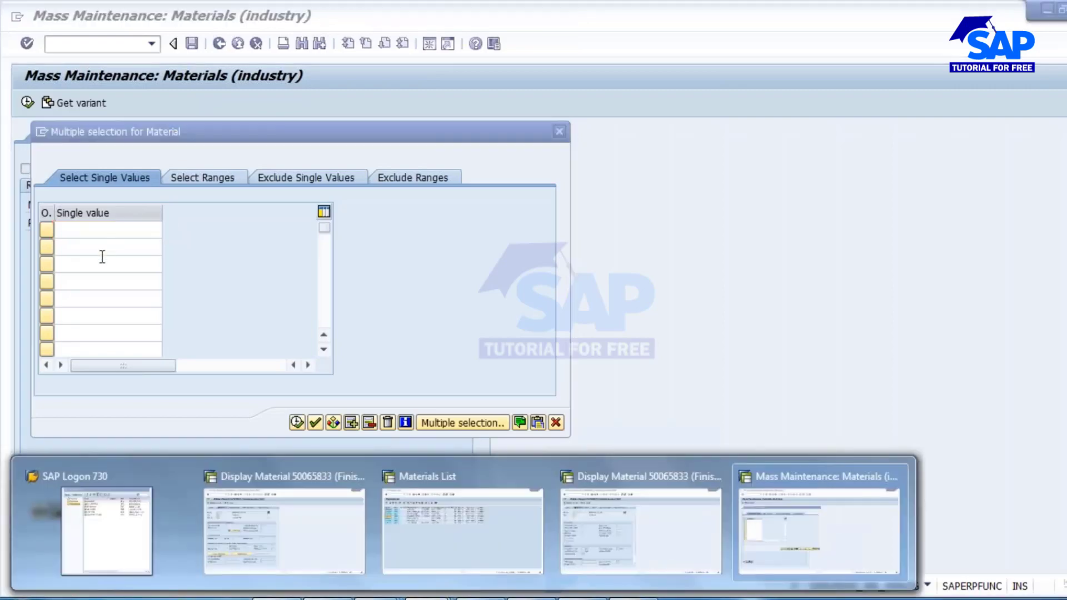
{"action": "left_click", "coordinate": [96, 229]}
{"action": "left_click", "coordinate": [429, 598]}
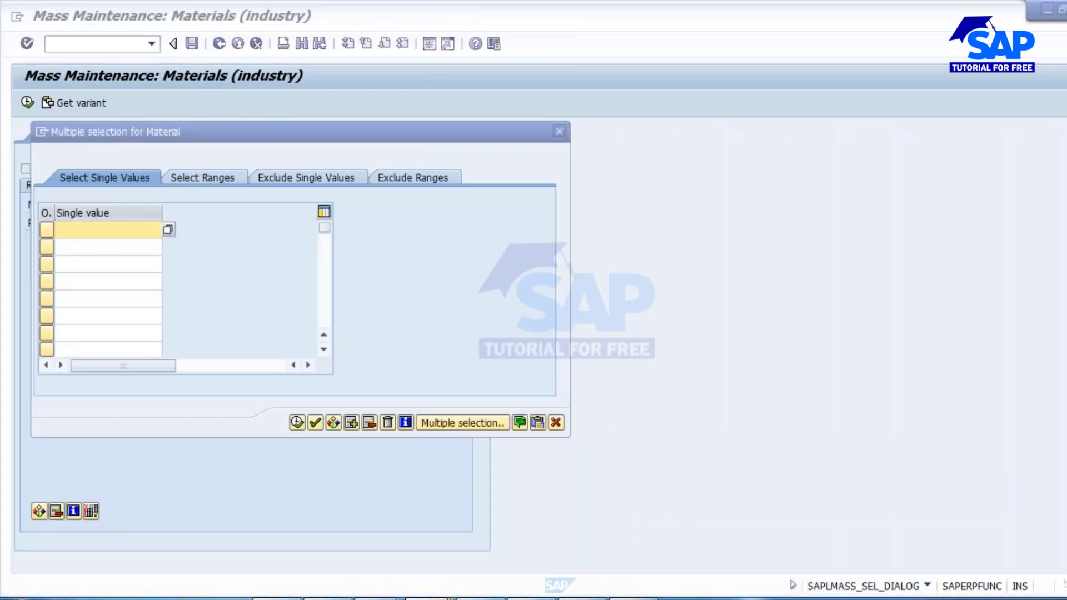
{"action": "left_click", "coordinate": [463, 512]}
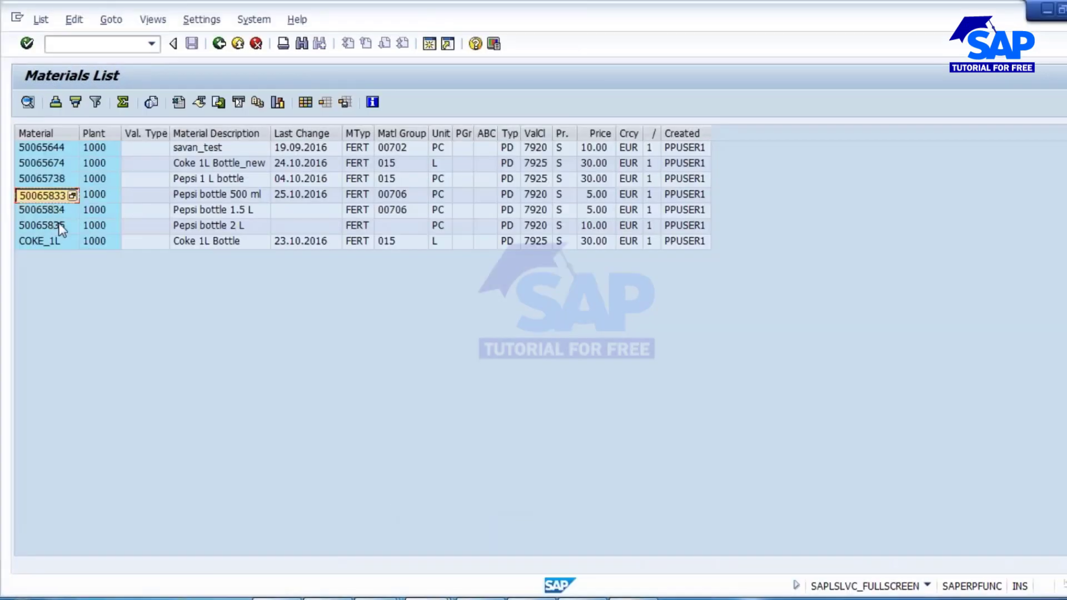
{"action": "left_click_drag", "start_coordinate": [52, 197], "coordinate": [55, 224]}
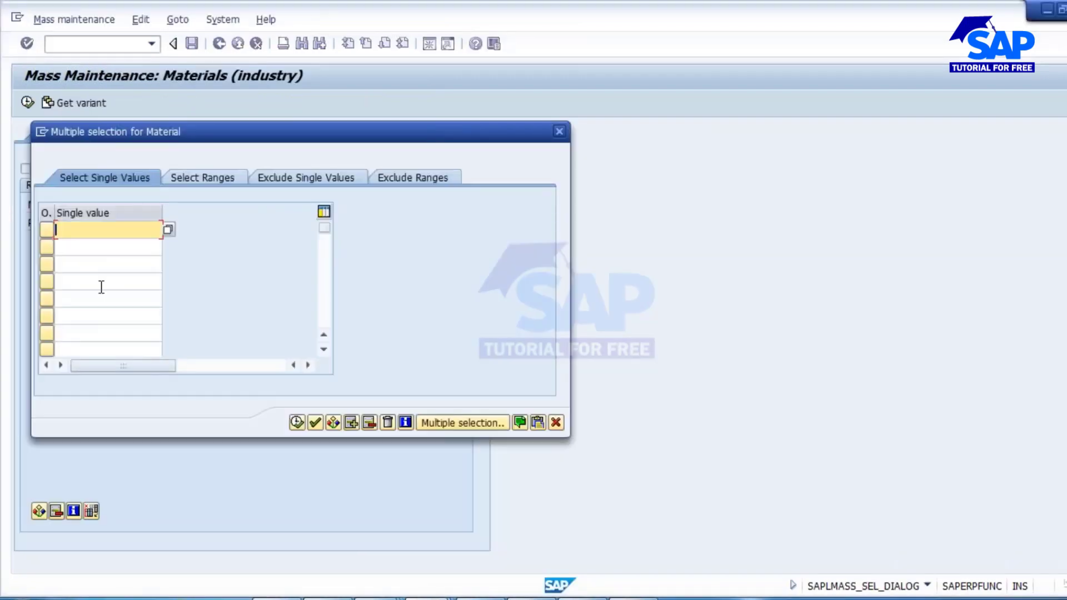
{"action": "key", "text": "ctrl+v"}
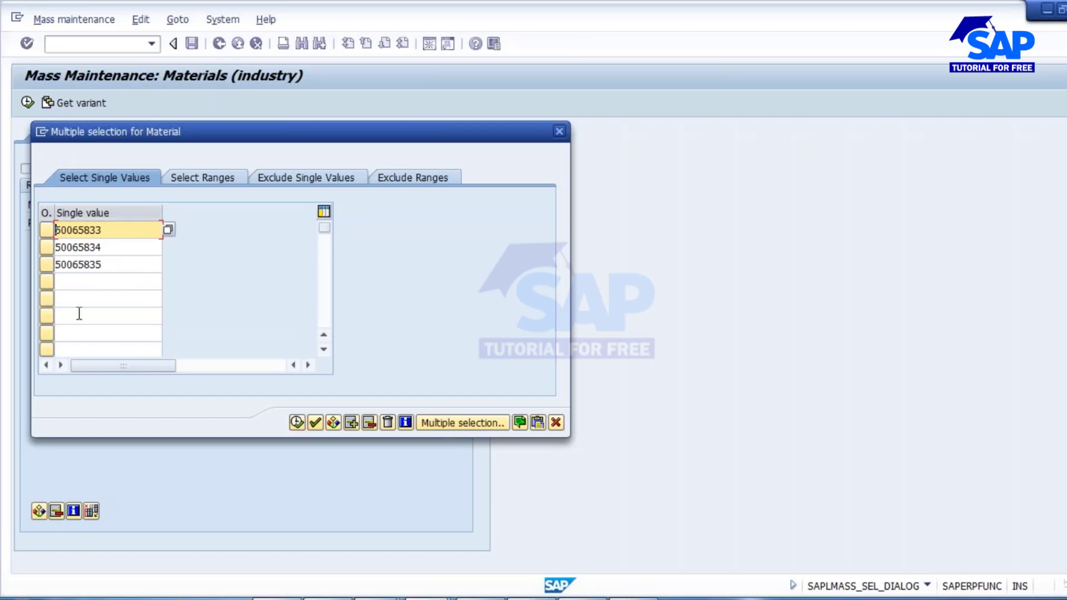
{"action": "left_click", "coordinate": [297, 422]}
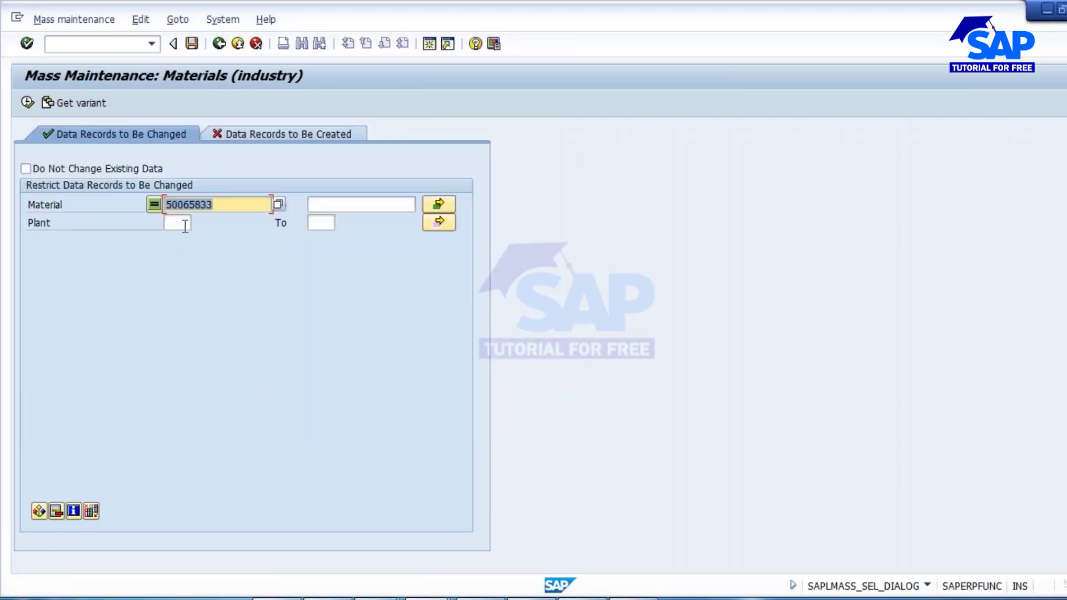
Step: Limit the data records to plant 1000 and execute the selection
{"action": "left_click", "coordinate": [182, 223]}
{"action": "type", "text": "1000"}
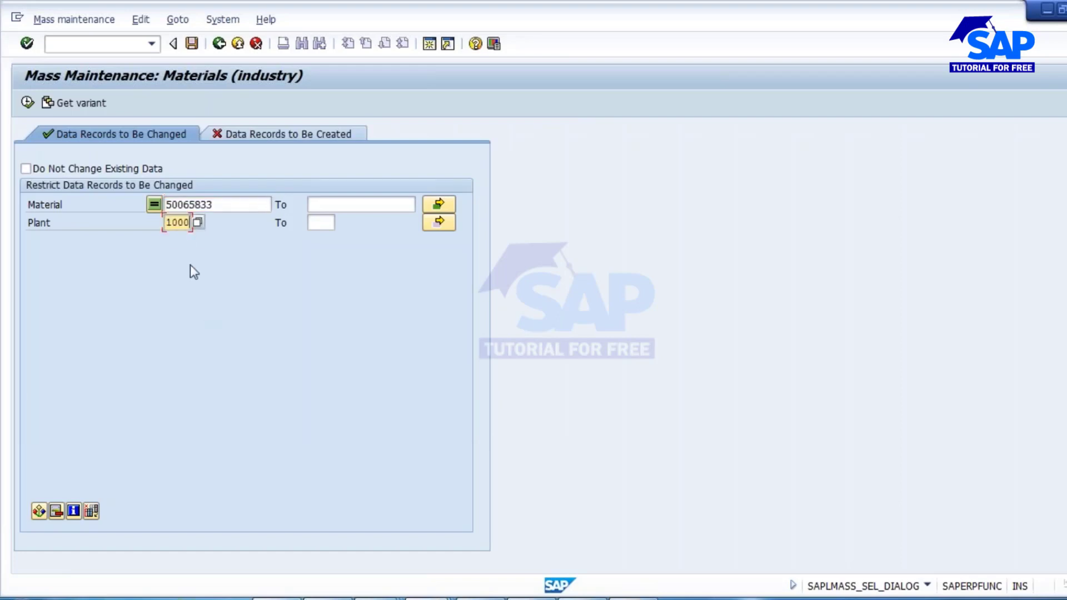
{"action": "left_click", "coordinate": [27, 104]}
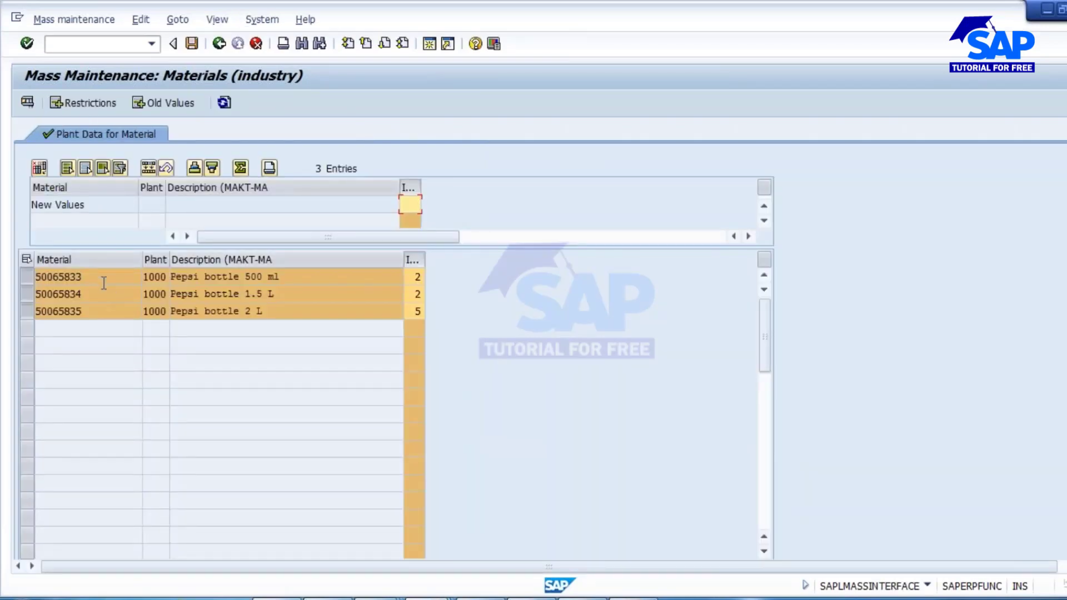
Step: Examine the current in-house production times of the three Pepsi bottle materials in the plant data
{"action": "left_click", "coordinate": [415, 277]}
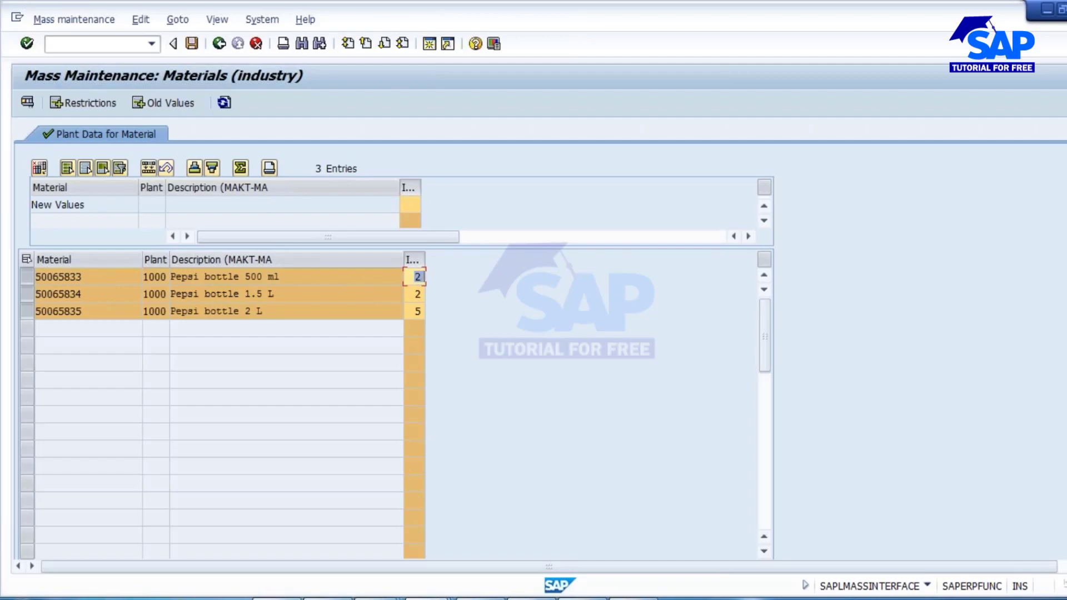
{"action": "left_click", "coordinate": [413, 294]}
{"action": "left_click", "coordinate": [416, 313]}
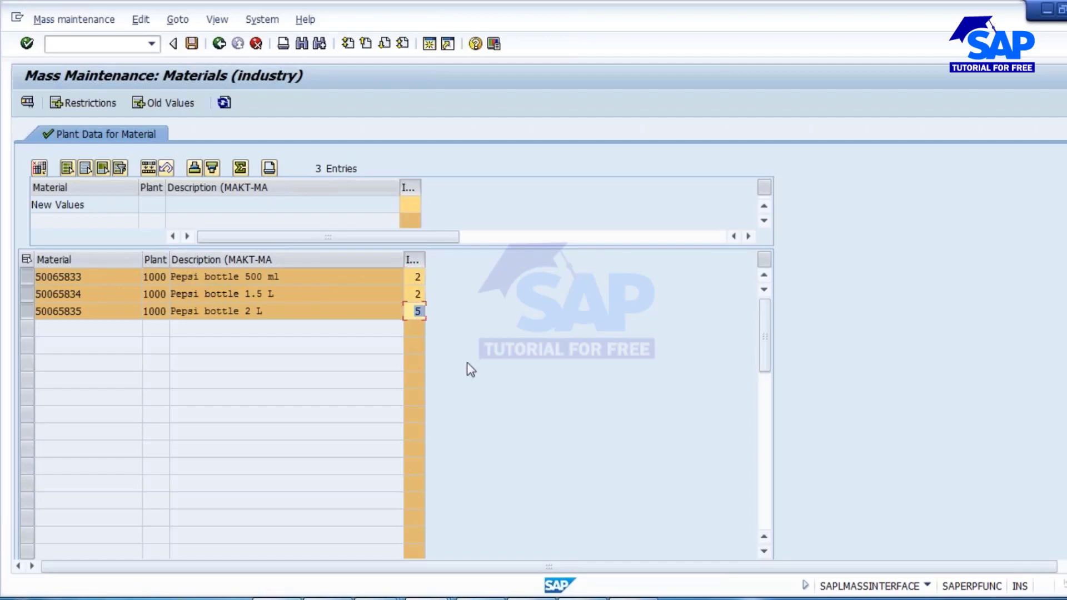
{"action": "left_click", "coordinate": [286, 276]}
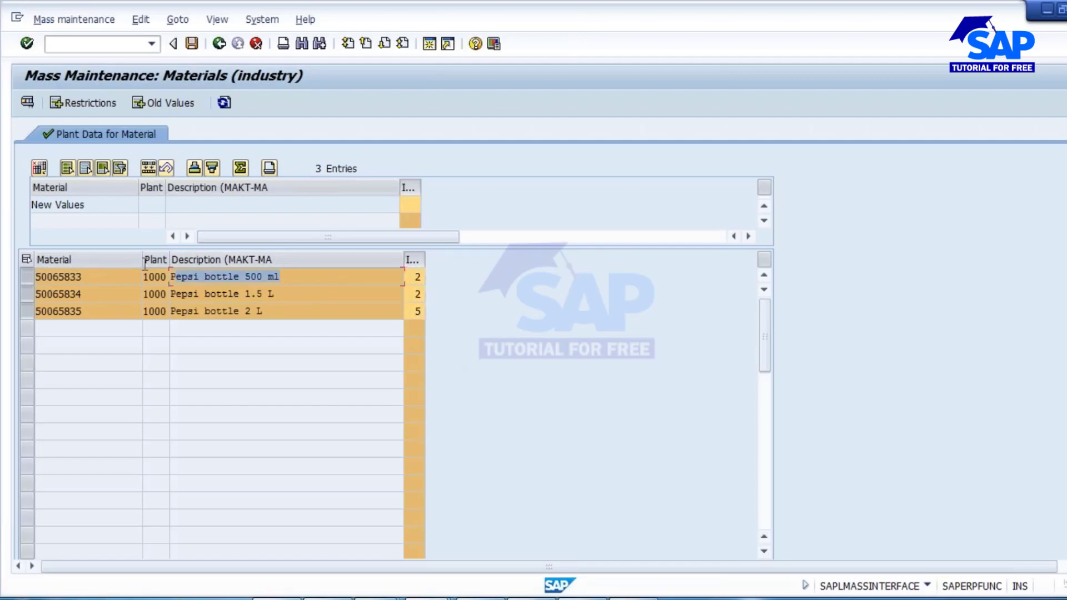
{"action": "left_click", "coordinate": [415, 276]}
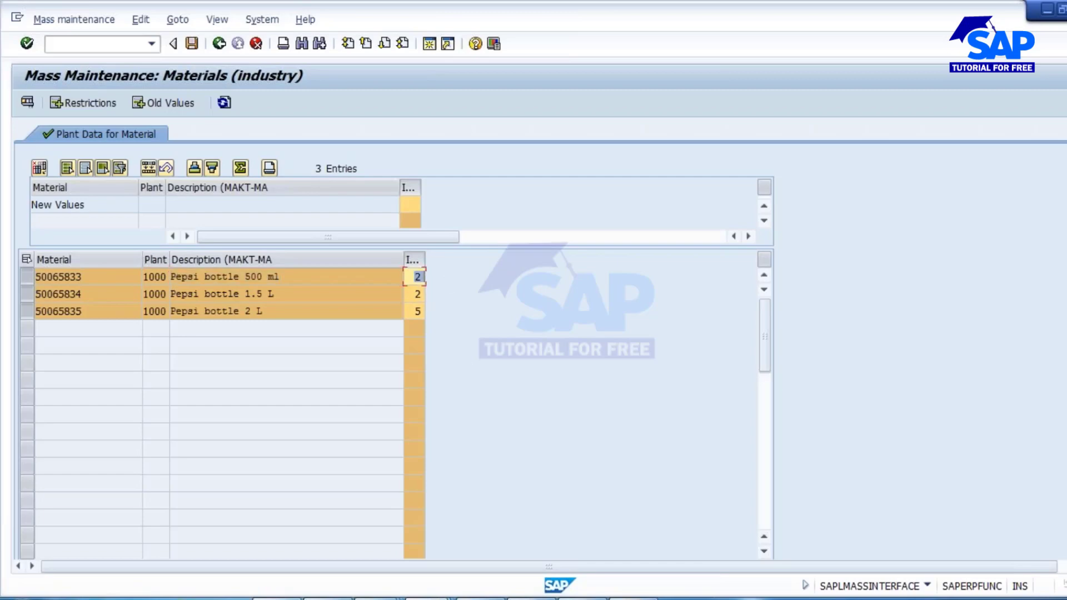
{"action": "left_click", "coordinate": [293, 293]}
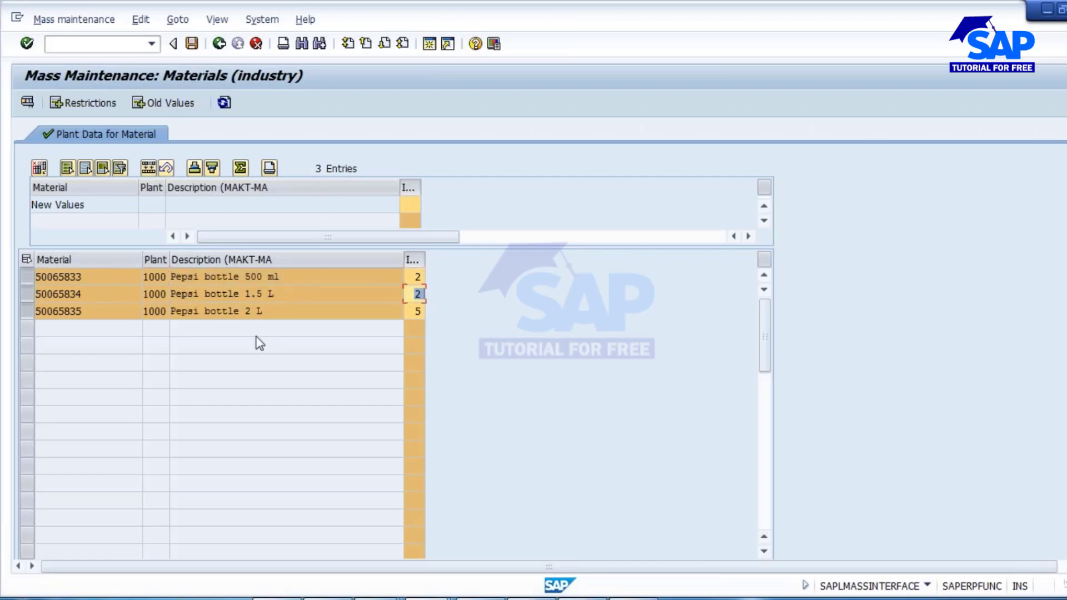
{"action": "left_click", "coordinate": [258, 311]}
{"action": "left_click", "coordinate": [413, 316]}
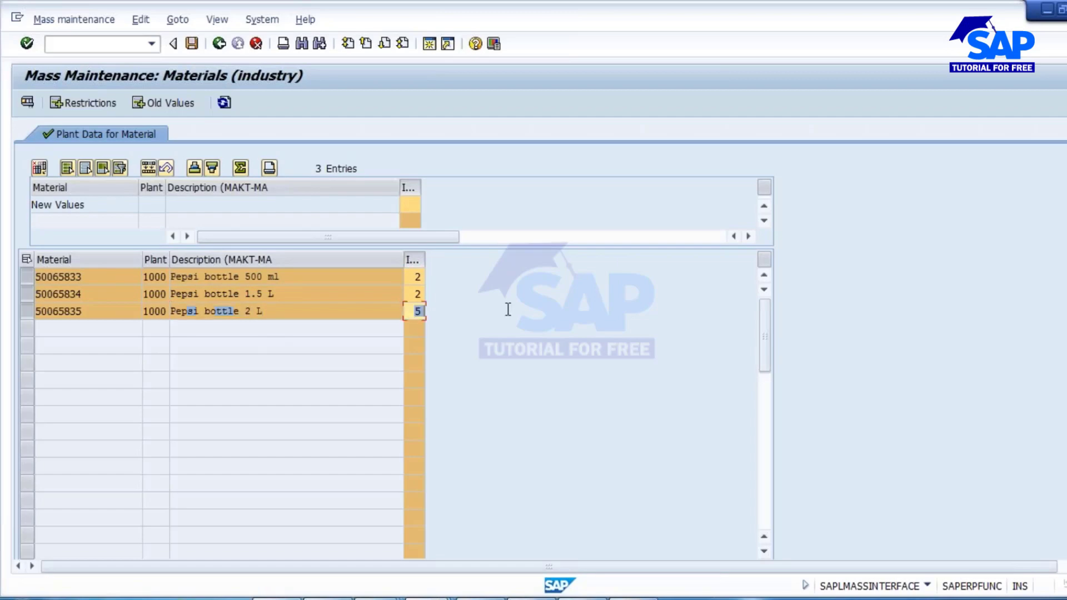
Step: Enter 4 as the new in-house production time and apply it to all three listed materials
{"action": "left_click", "coordinate": [411, 206]}
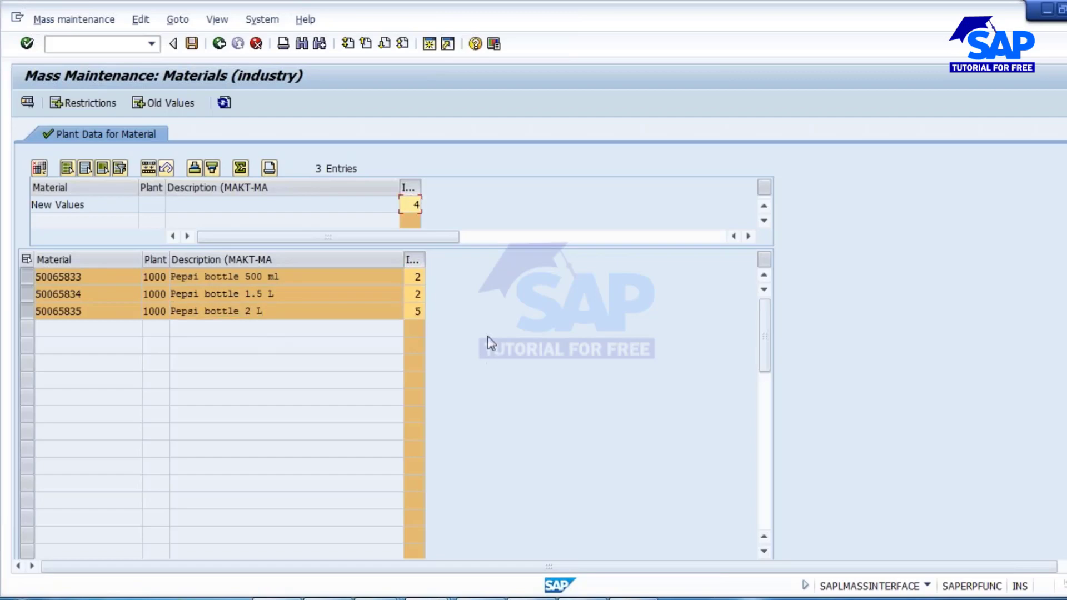
{"action": "left_click_drag", "start_coordinate": [408, 207], "coordinate": [463, 206]}
{"action": "left_click", "coordinate": [148, 168]}
Step: Save the mass changes and accept the save warning, opting not to display it again
{"action": "left_click", "coordinate": [190, 43]}
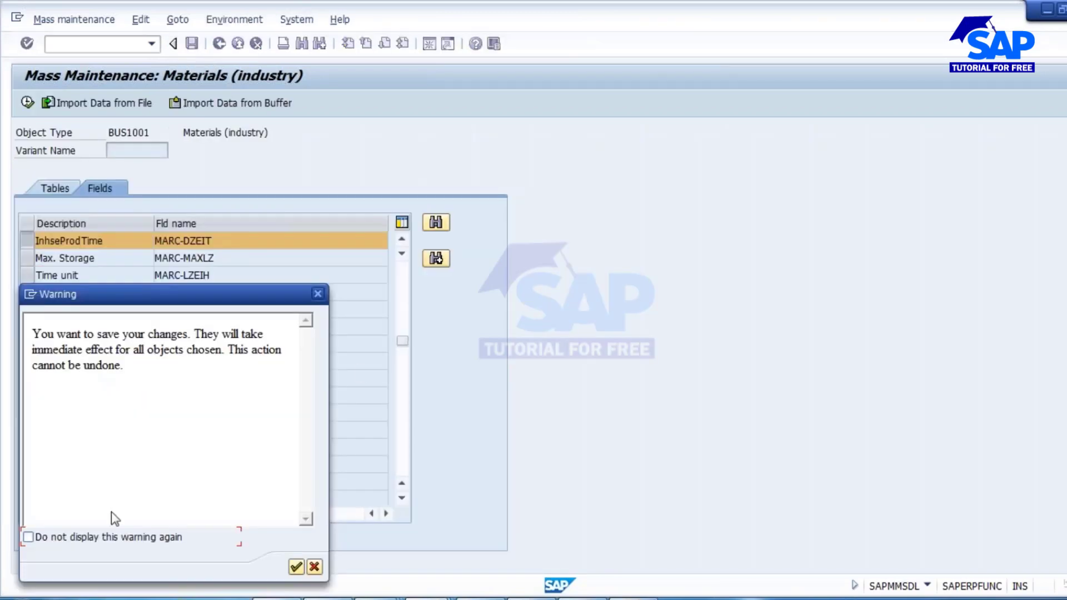
{"action": "left_click", "coordinate": [84, 537]}
{"action": "left_click", "coordinate": [295, 567]}
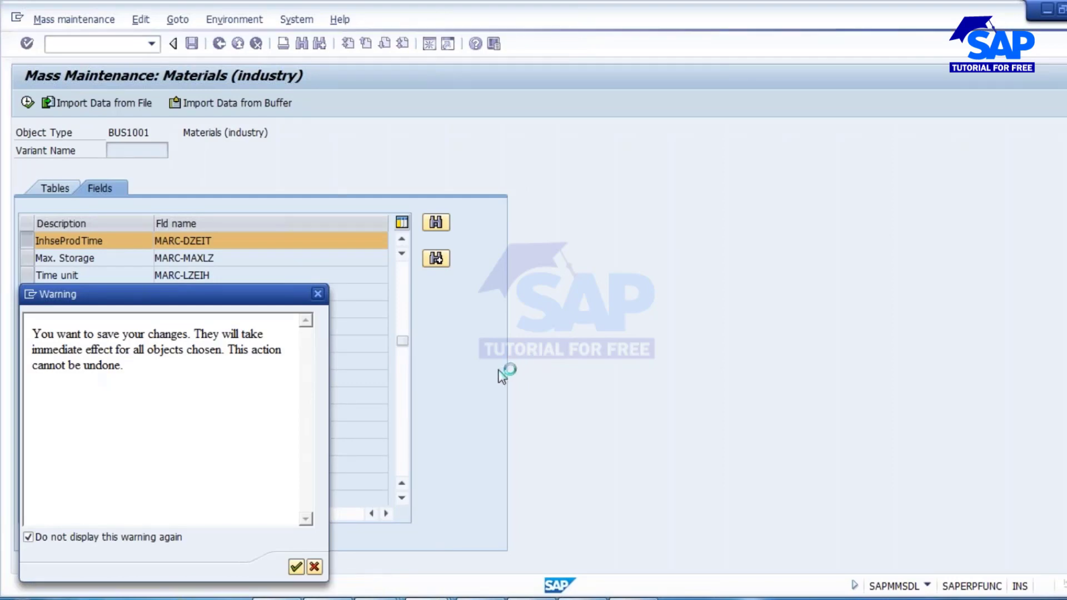
{"action": "left_click_drag", "start_coordinate": [226, 298], "coordinate": [664, 237]}
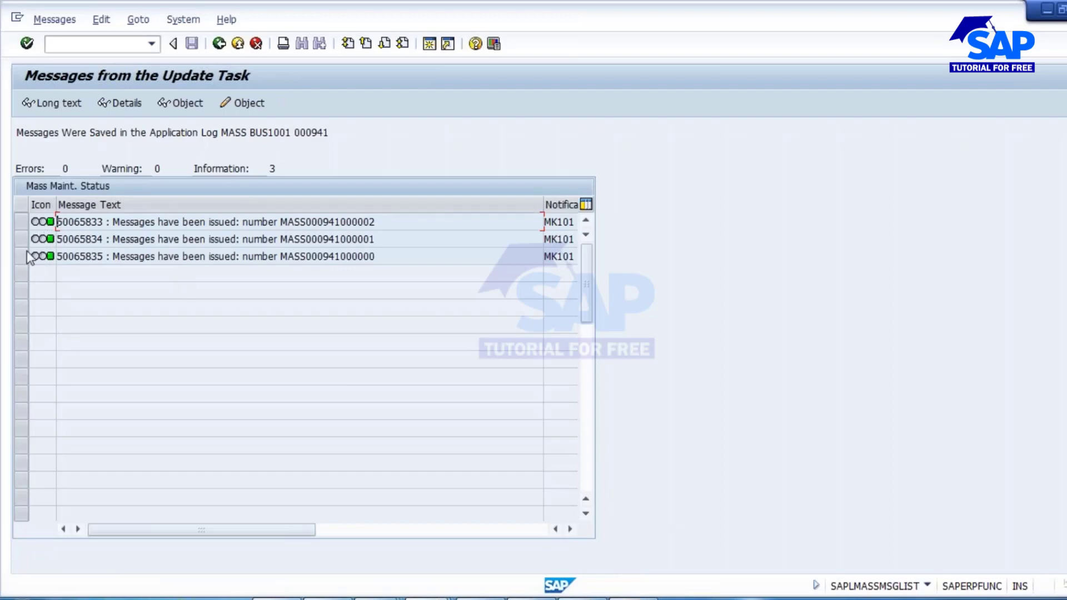
Step: Switch to the Display Material session and redisplay material 50065833 for plant 1000 to check its in-house production time
{"action": "mouse_move", "coordinate": [397, 596]}
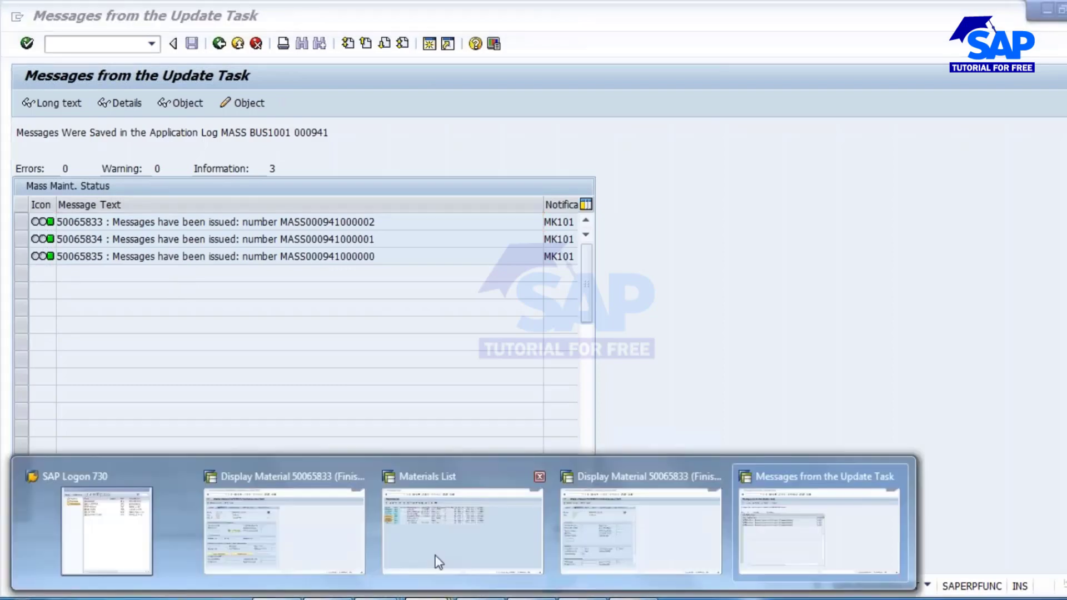
{"action": "left_click", "coordinate": [583, 515]}
{"action": "left_click", "coordinate": [219, 43]}
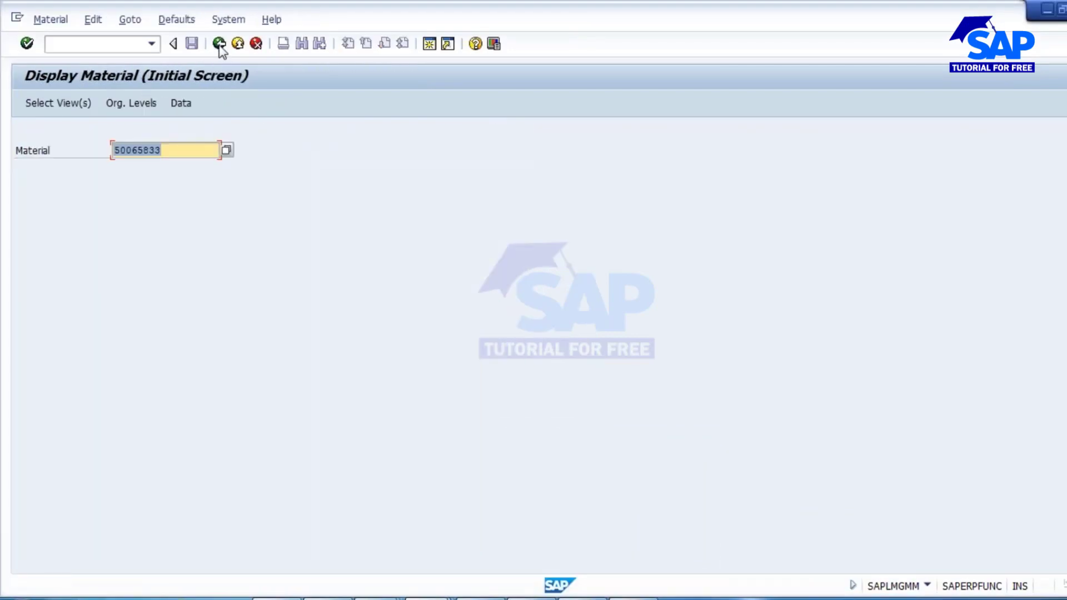
{"action": "key", "text": "Return"}
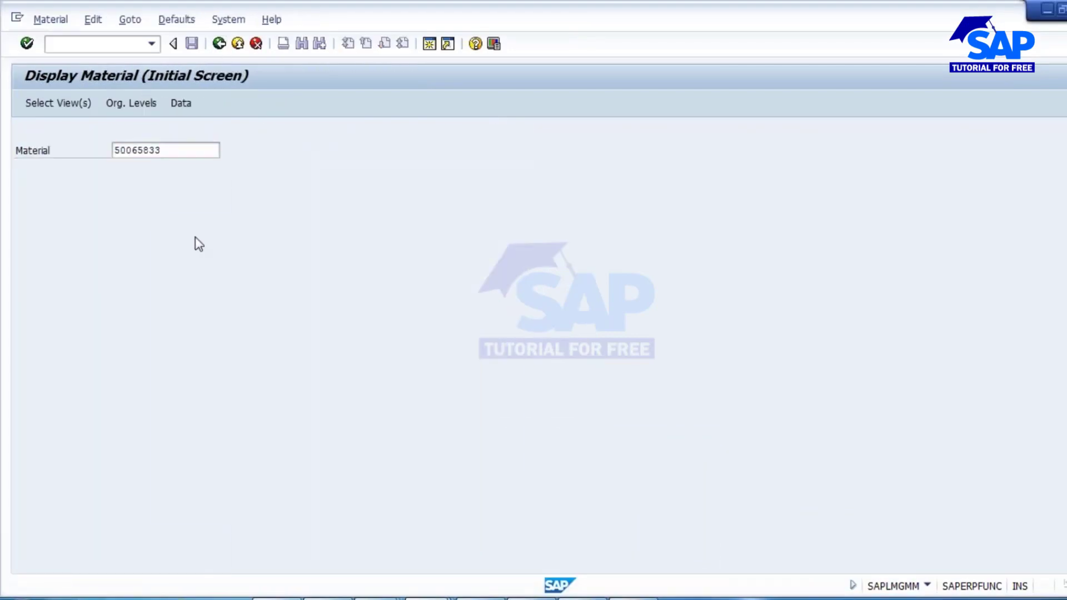
{"action": "key", "text": "Return"}
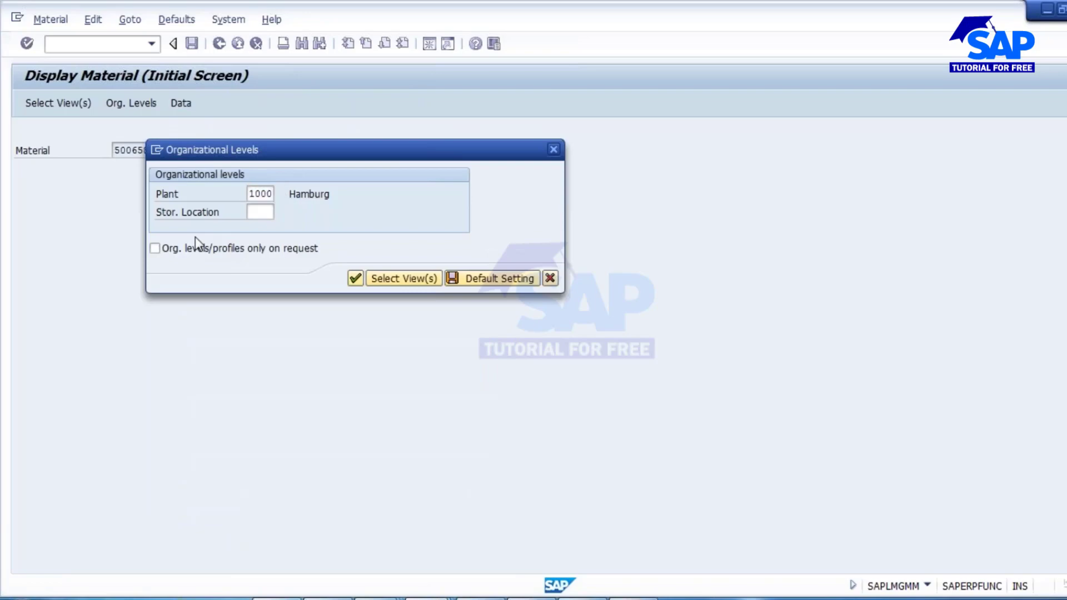
{"action": "key", "text": "Return"}
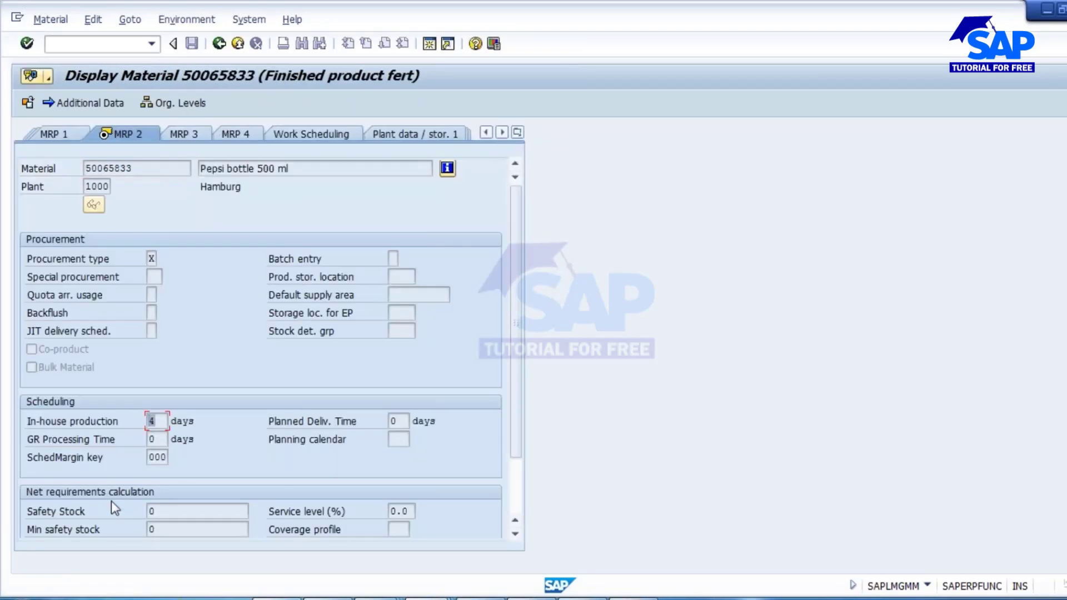
Step: Display material 50065834 in its MRP 2 view and check its in-house production time
{"action": "left_click", "coordinate": [219, 44]}
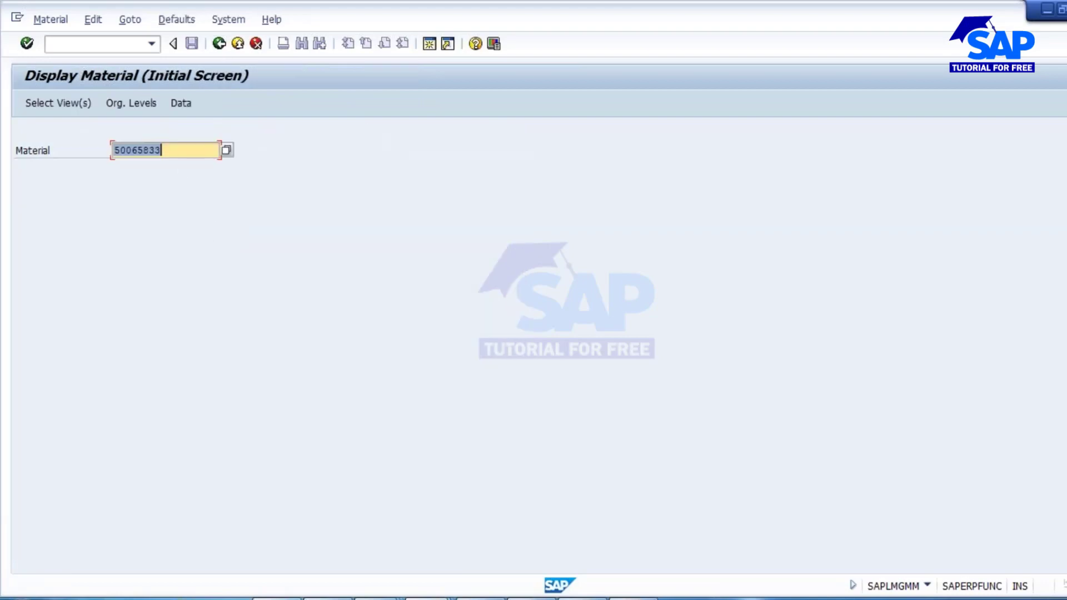
{"action": "key", "text": "Return"}
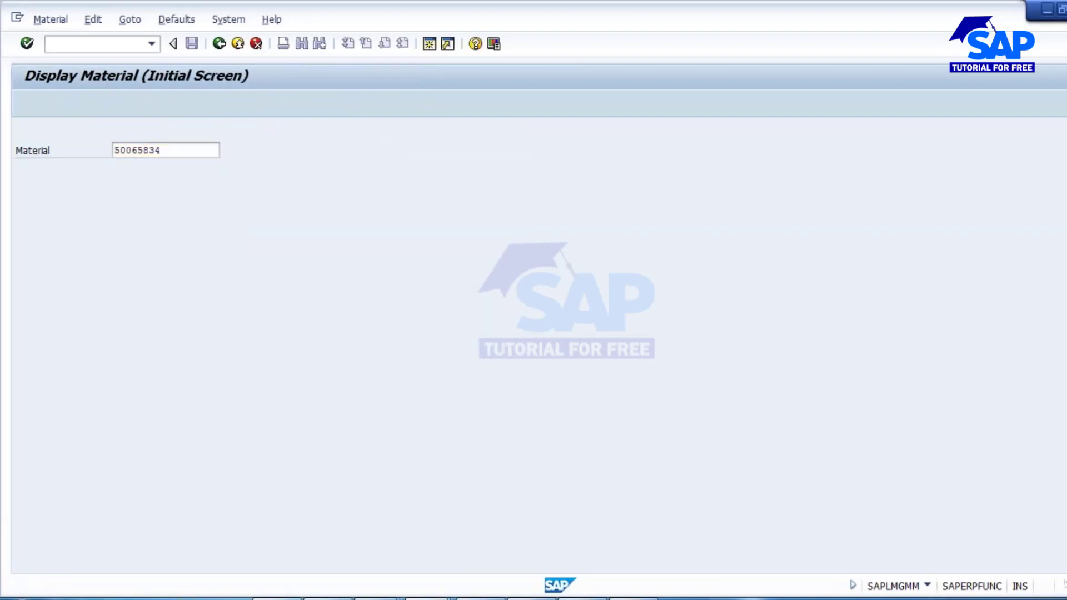
{"action": "key", "text": "Return"}
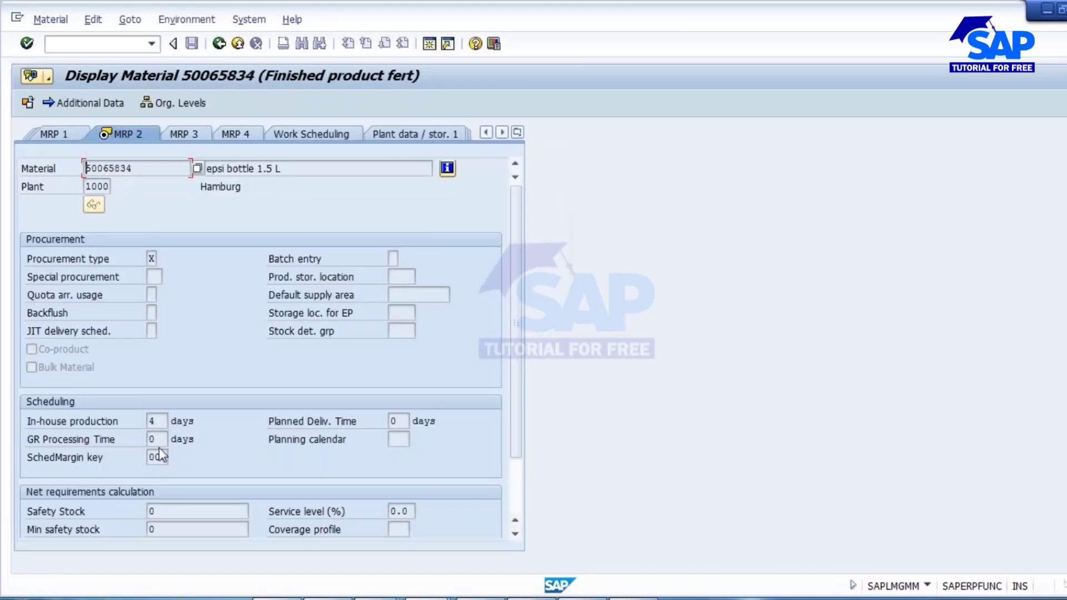
{"action": "left_click", "coordinate": [165, 424]}
Step: Display material 50065835 for plant 1000 in its MRP 2 view and check its in-house production time
{"action": "left_click", "coordinate": [218, 45]}
{"action": "key", "text": "BackSpace"}
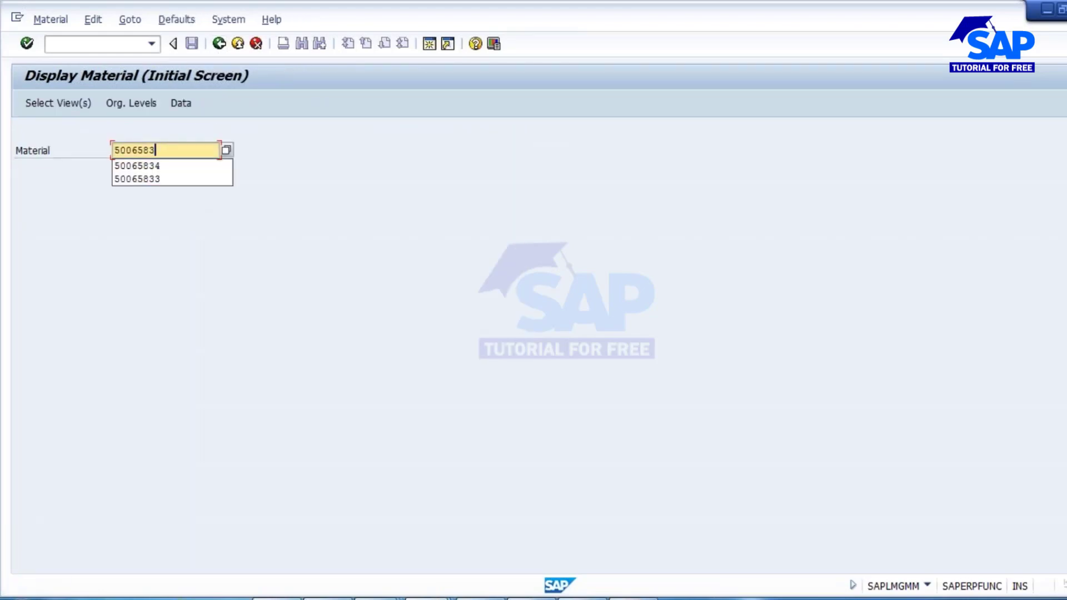
{"action": "type", "text": "5"}
{"action": "key", "text": "Return"}
{"action": "key", "text": "Return"}
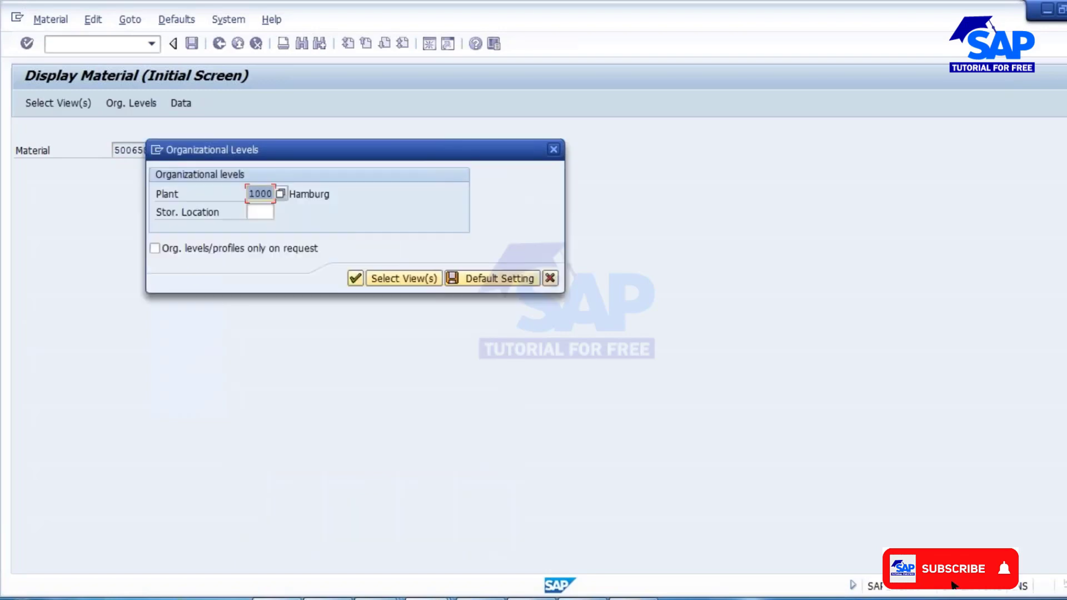
{"action": "key", "text": "Return"}
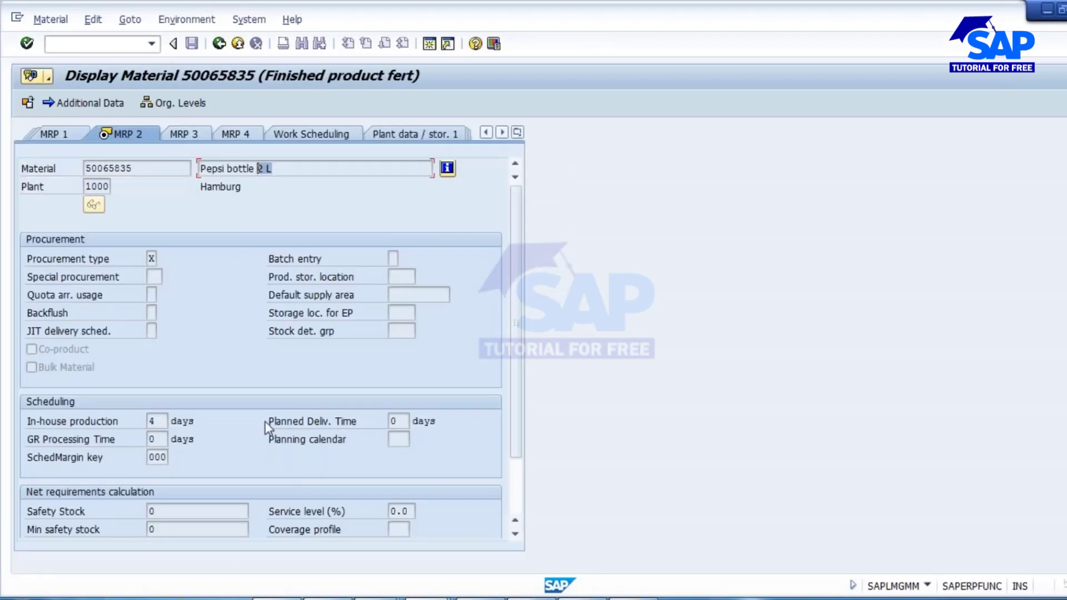
{"action": "left_click", "coordinate": [152, 422]}
Step: Switch to the Material Master_PP presentation in PowerPoint and view the slides on entry aids and on viewing material master changes
{"action": "left_click", "coordinate": [633, 598]}
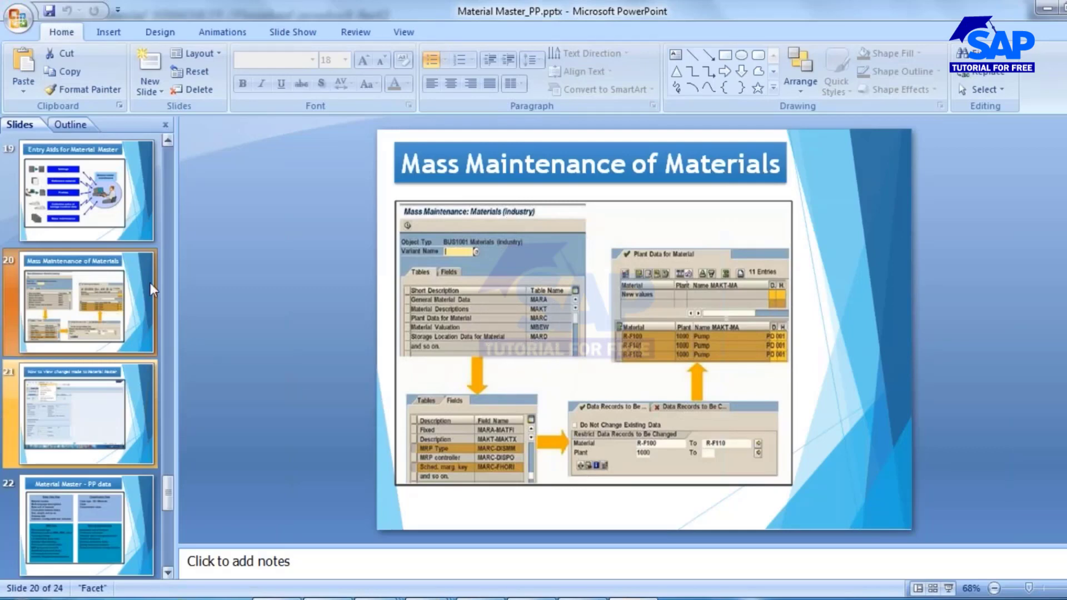
{"action": "left_click", "coordinate": [95, 209]}
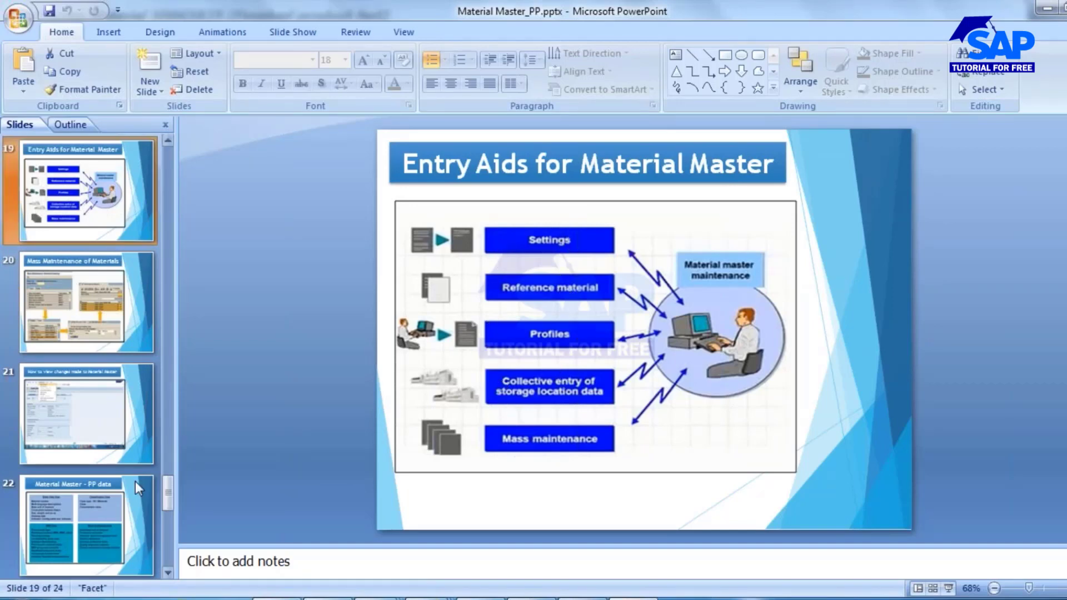
{"action": "left_click", "coordinate": [82, 421]}
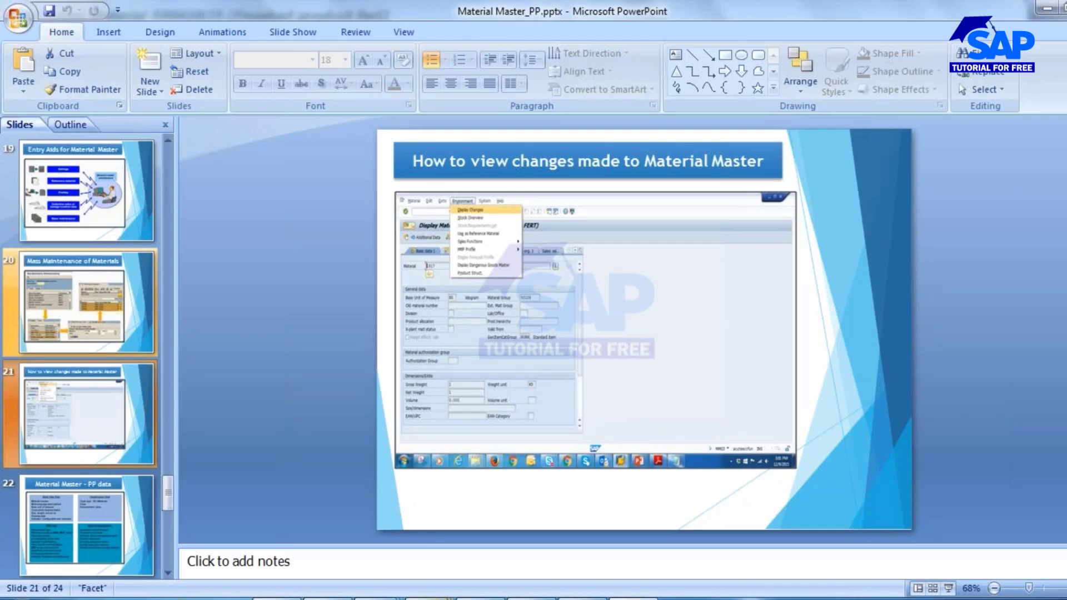
Step: Switch to the Display Material session in SAP and open material 50065835 for immediate change in plant 1000
{"action": "mouse_move", "coordinate": [435, 571]}
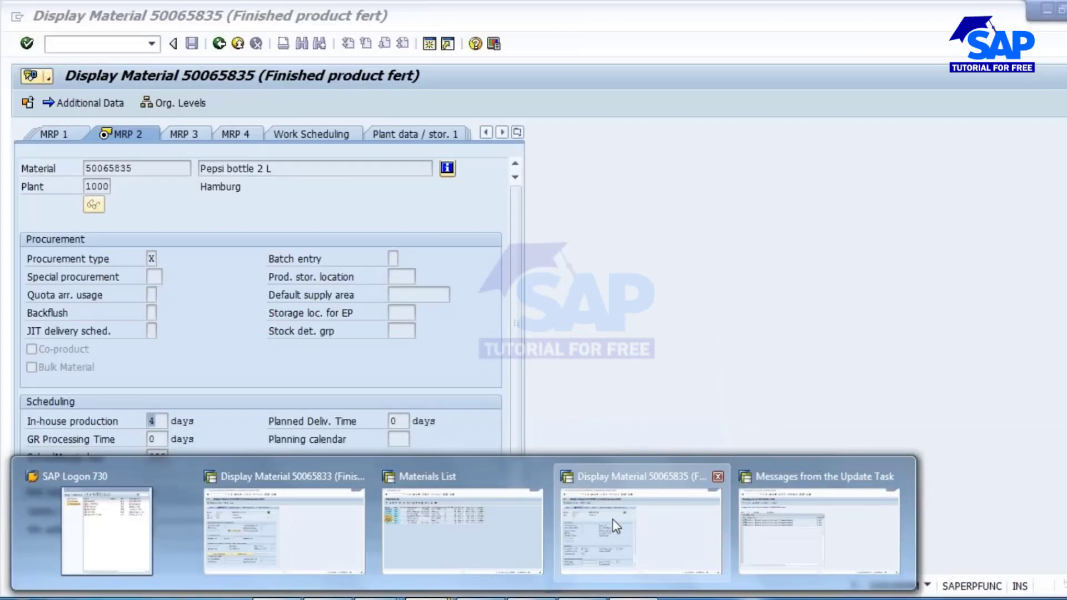
{"action": "left_click", "coordinate": [614, 519]}
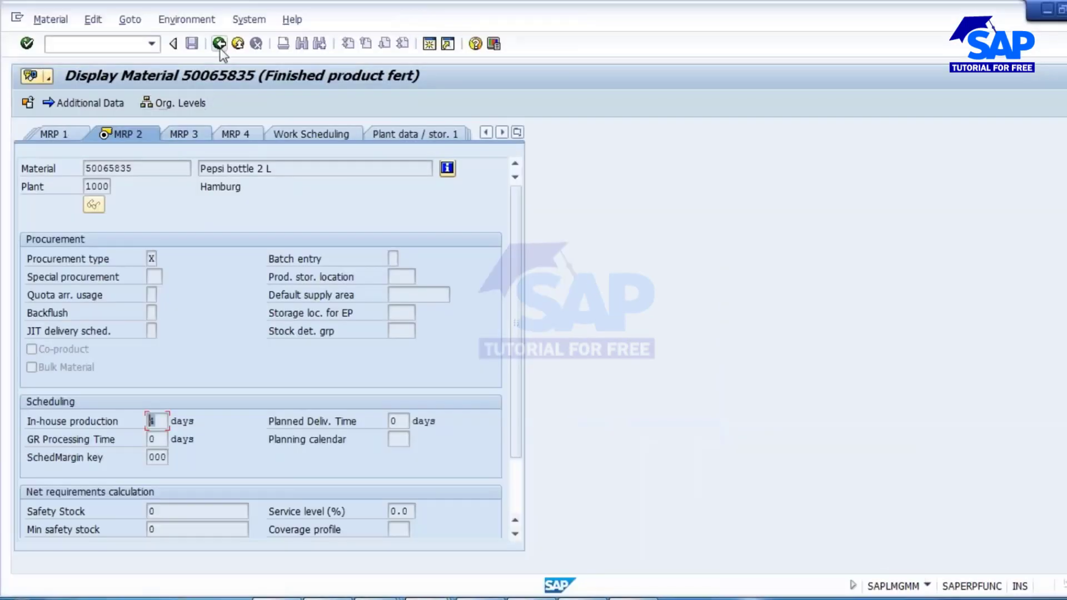
{"action": "left_click", "coordinate": [219, 43]}
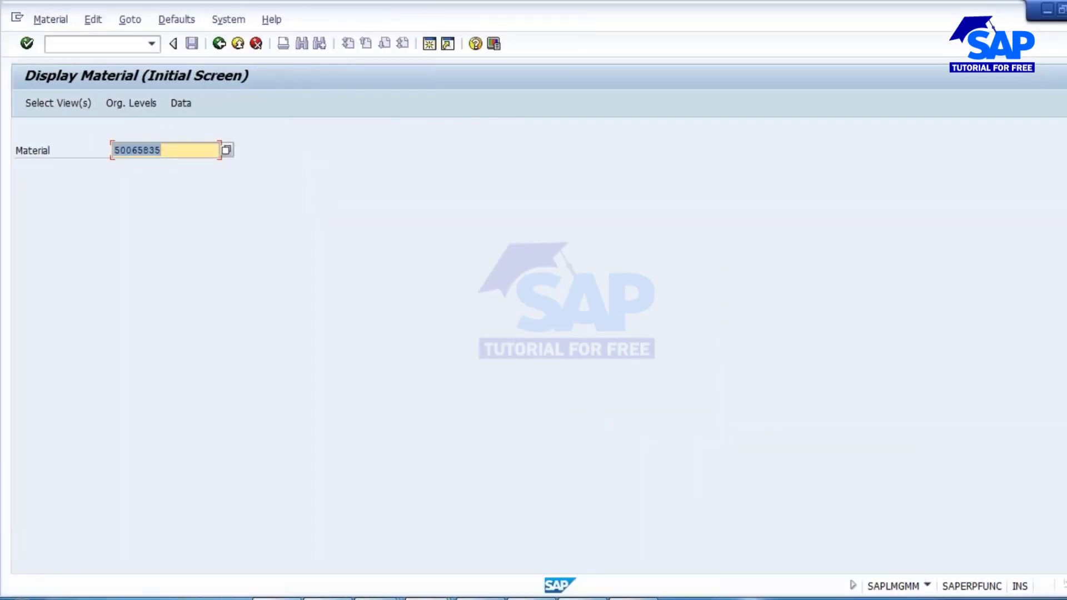
{"action": "left_click", "coordinate": [48, 20]}
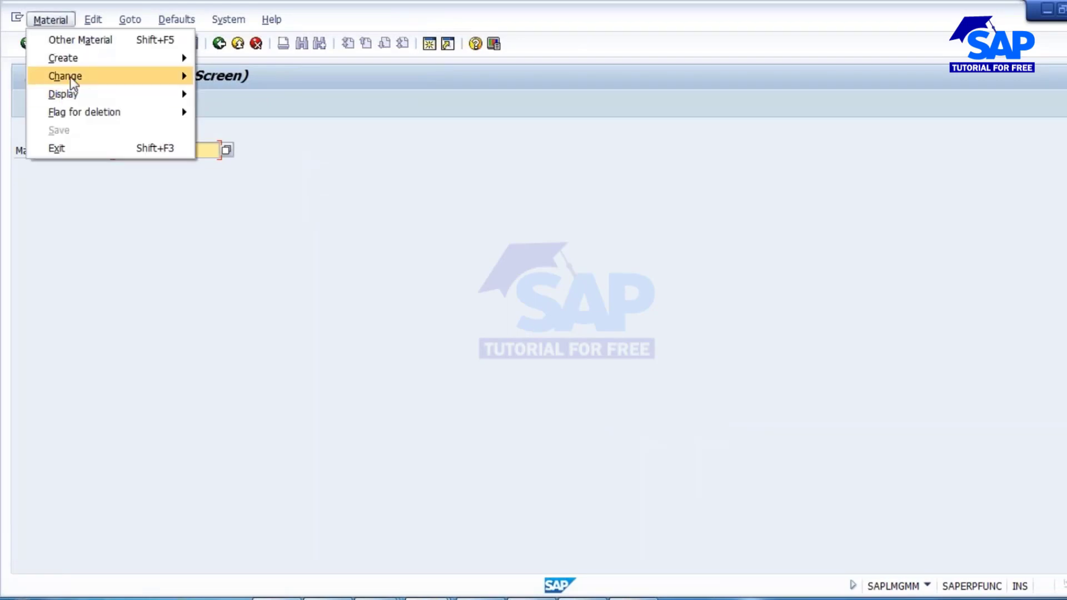
{"action": "mouse_move", "coordinate": [72, 80]}
{"action": "left_click", "coordinate": [204, 78]}
{"action": "key", "text": "Return"}
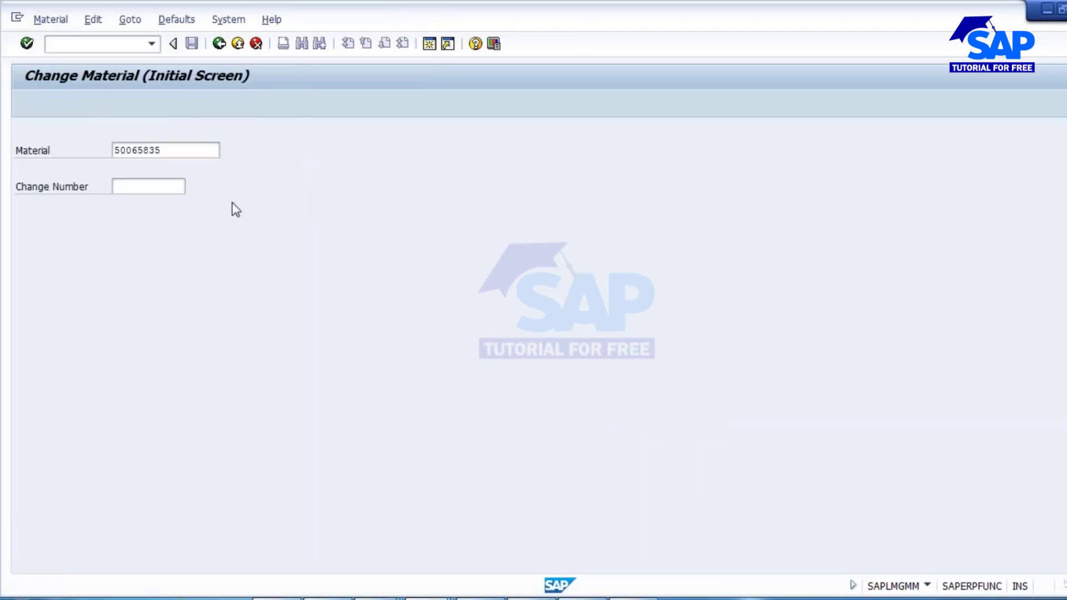
{"action": "key", "text": "Return"}
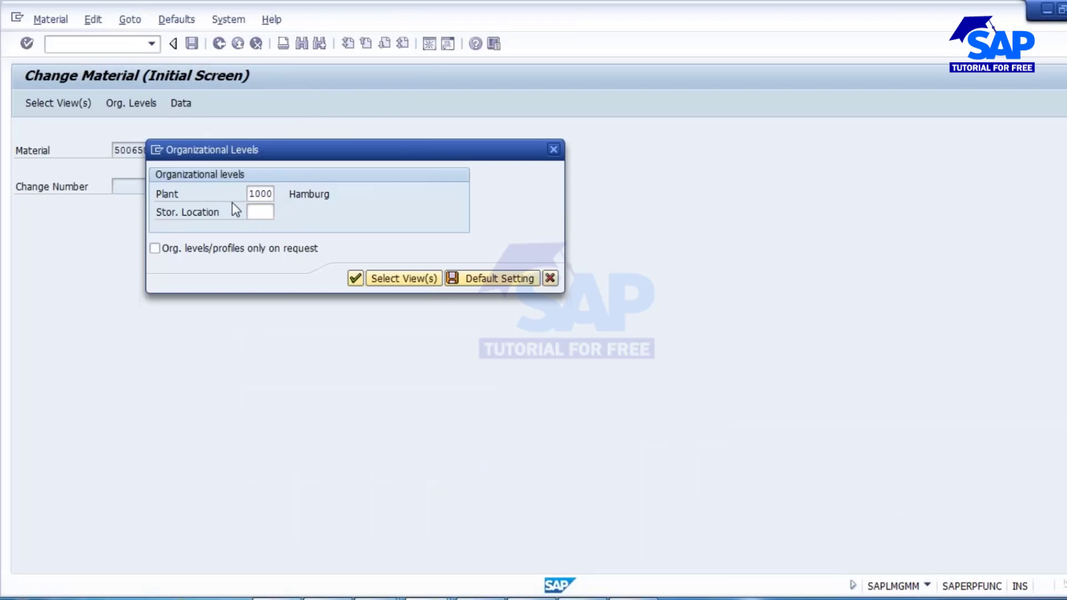
{"action": "key", "text": "Return"}
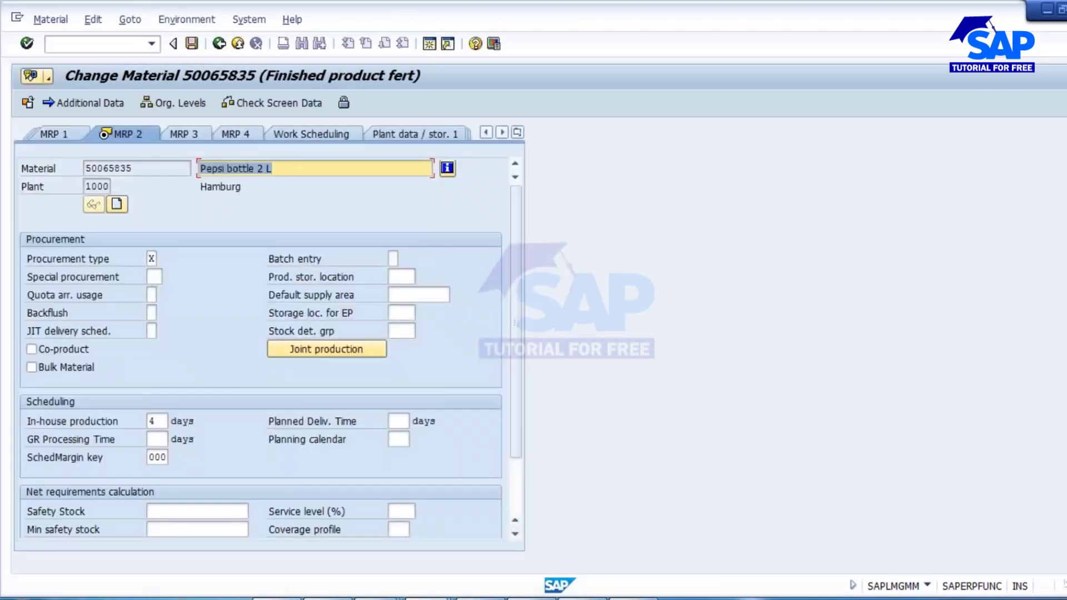
Step: Display the changes made to material 50065835 and open the change document of the MM02(MASS) transaction
{"action": "left_click", "coordinate": [178, 22]}
{"action": "left_click", "coordinate": [200, 42]}
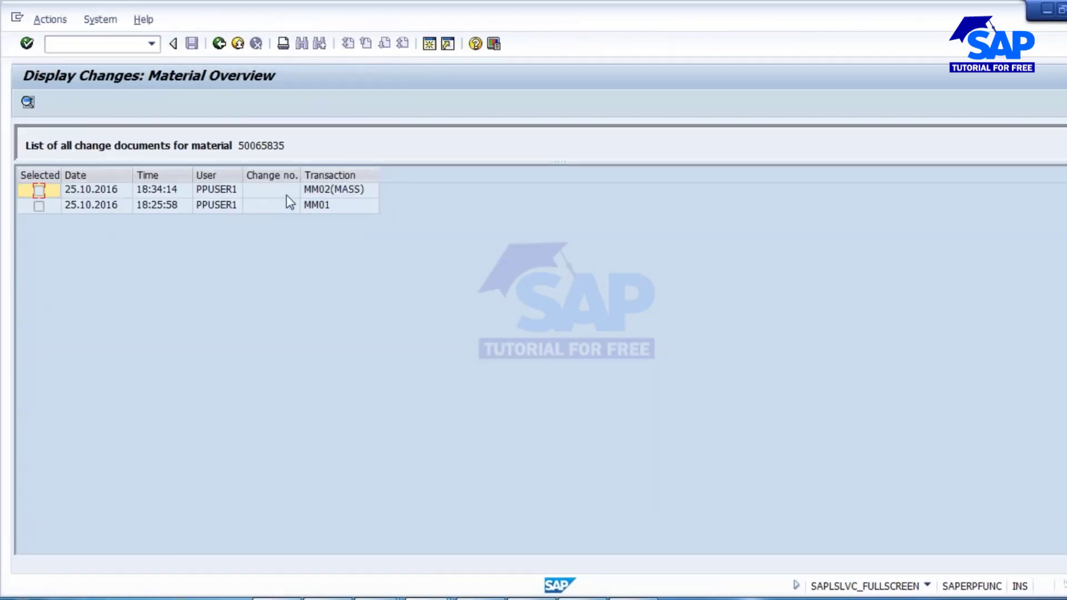
{"action": "left_click", "coordinate": [82, 205]}
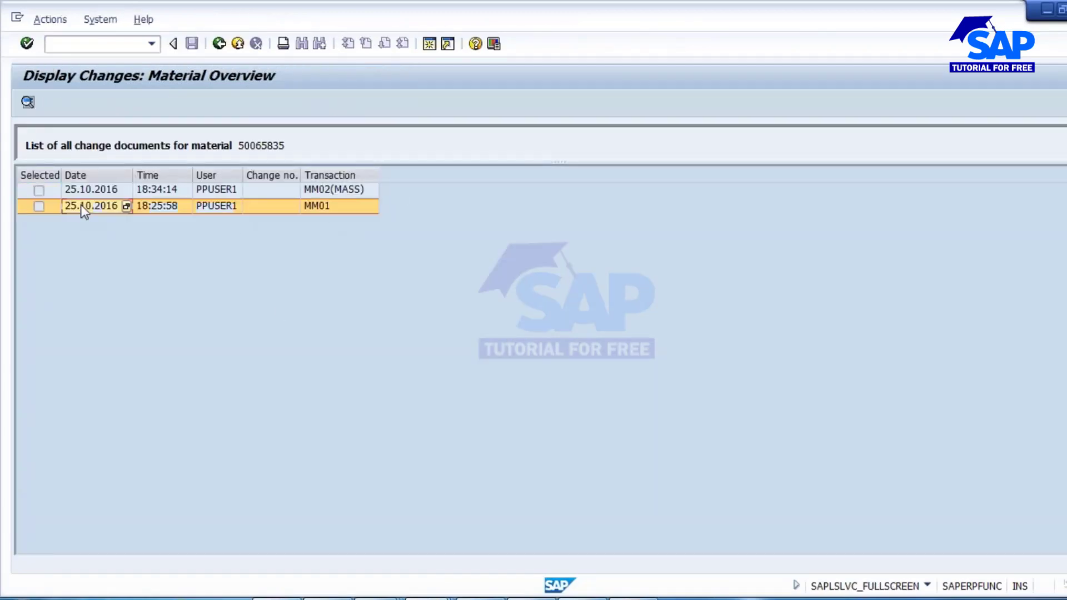
{"action": "left_click", "coordinate": [322, 191]}
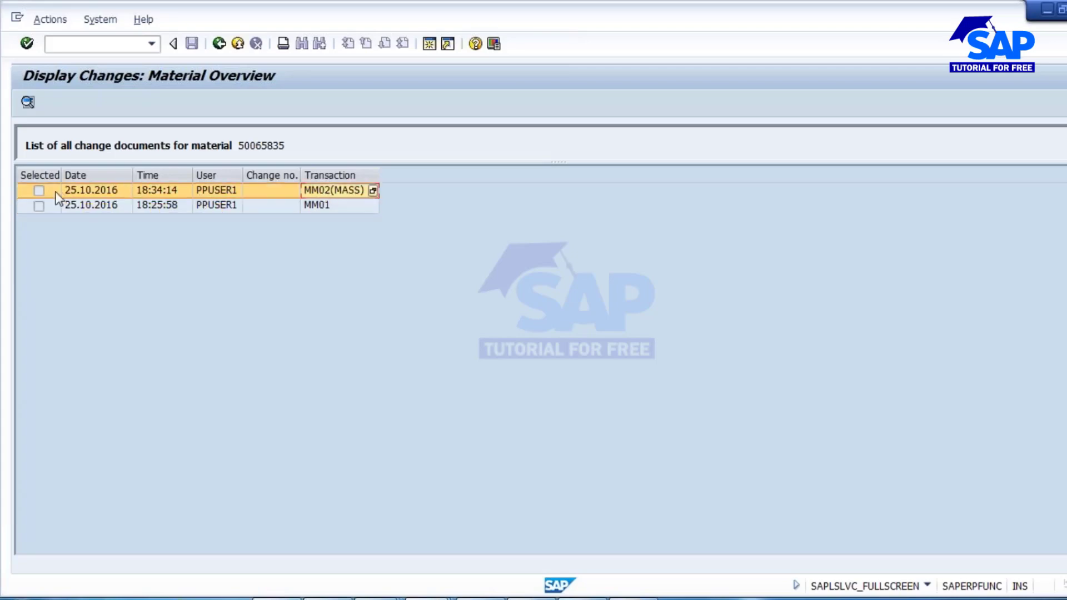
{"action": "left_click", "coordinate": [28, 102]}
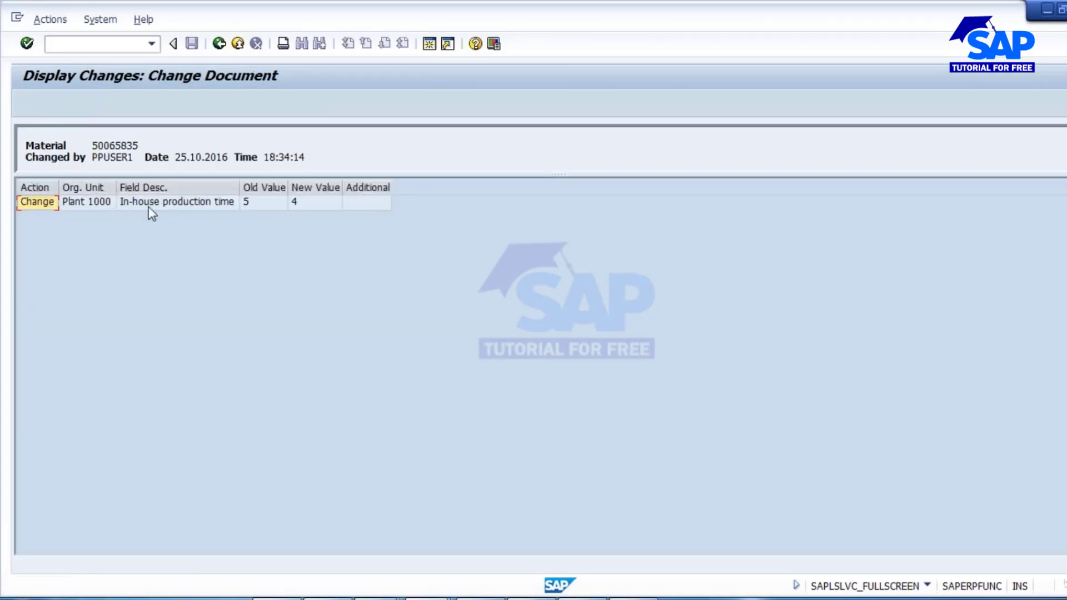
Step: Check the document's old and new values, date, time and changing user, and return to the material's MRP 2 view
{"action": "left_click", "coordinate": [252, 205]}
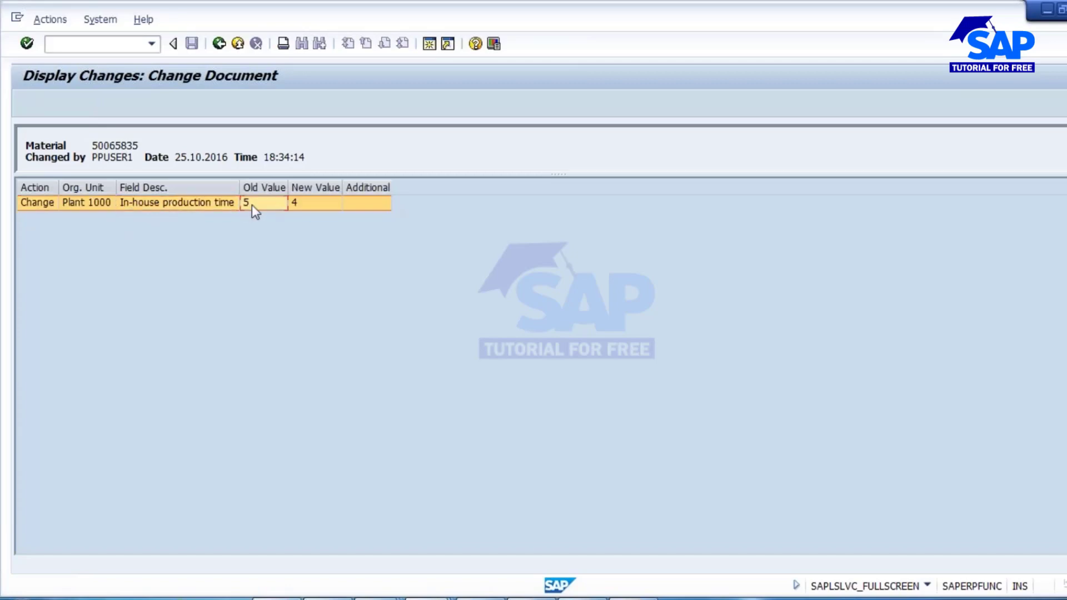
{"action": "left_click", "coordinate": [311, 203]}
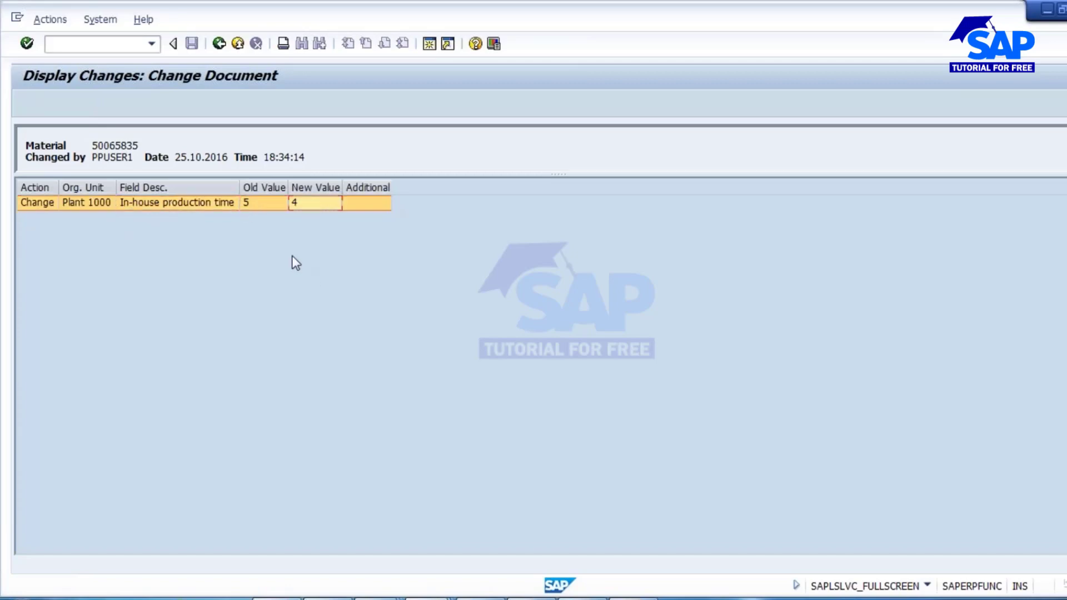
{"action": "left_click_drag", "start_coordinate": [177, 158], "coordinate": [312, 158]}
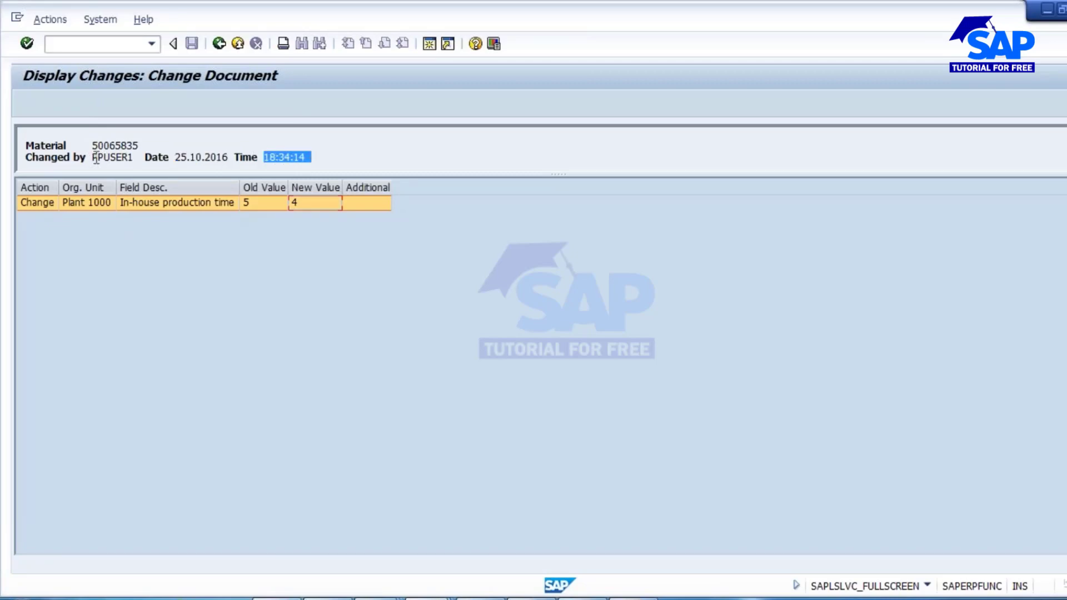
{"action": "left_click_drag", "start_coordinate": [94, 157], "coordinate": [140, 158]}
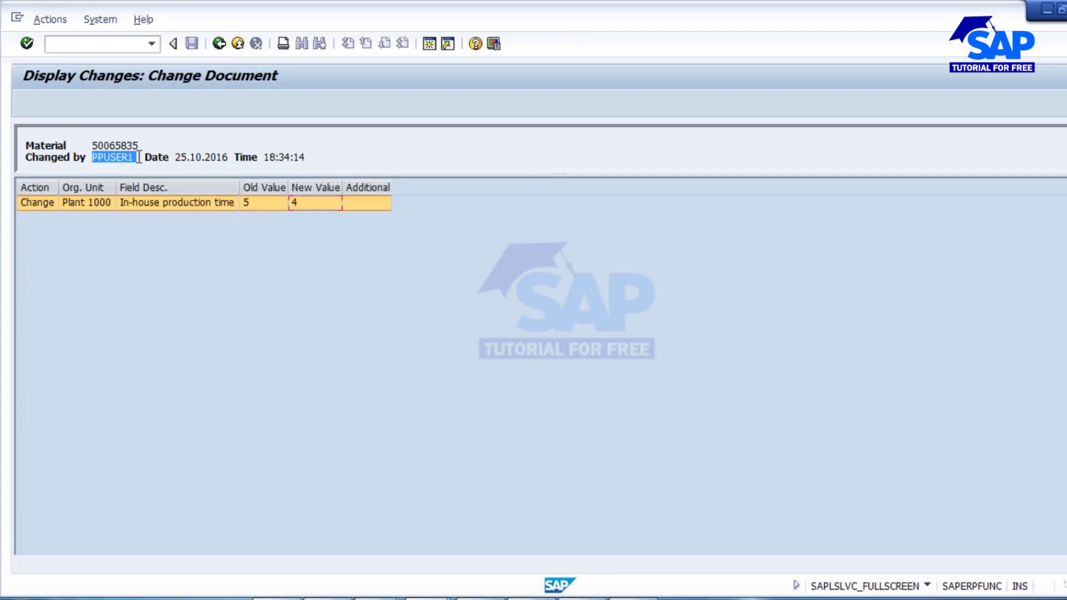
{"action": "left_click", "coordinate": [220, 45]}
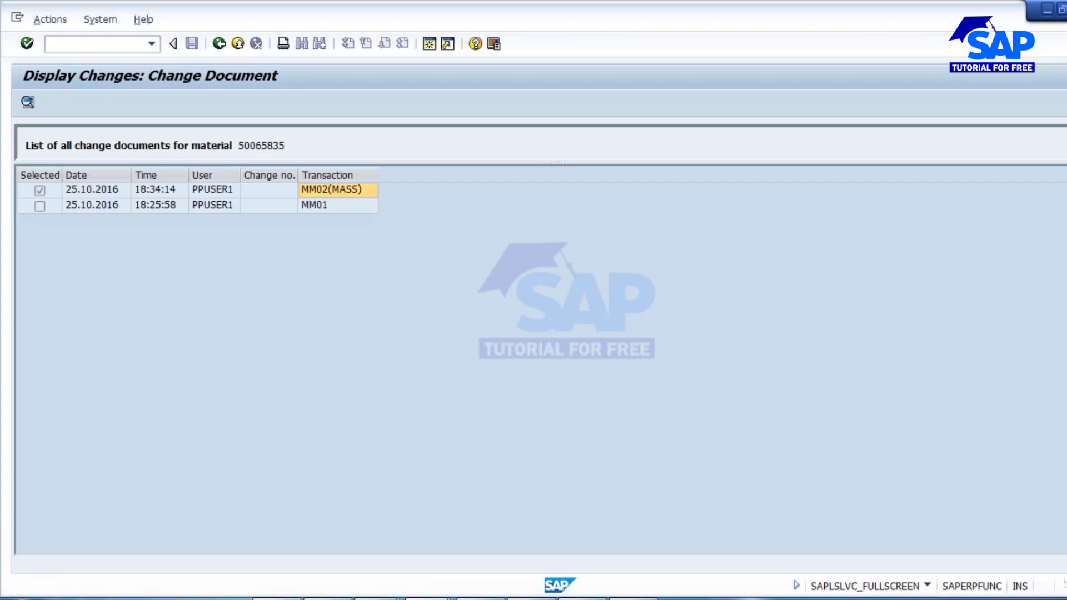
{"action": "left_click", "coordinate": [219, 44]}
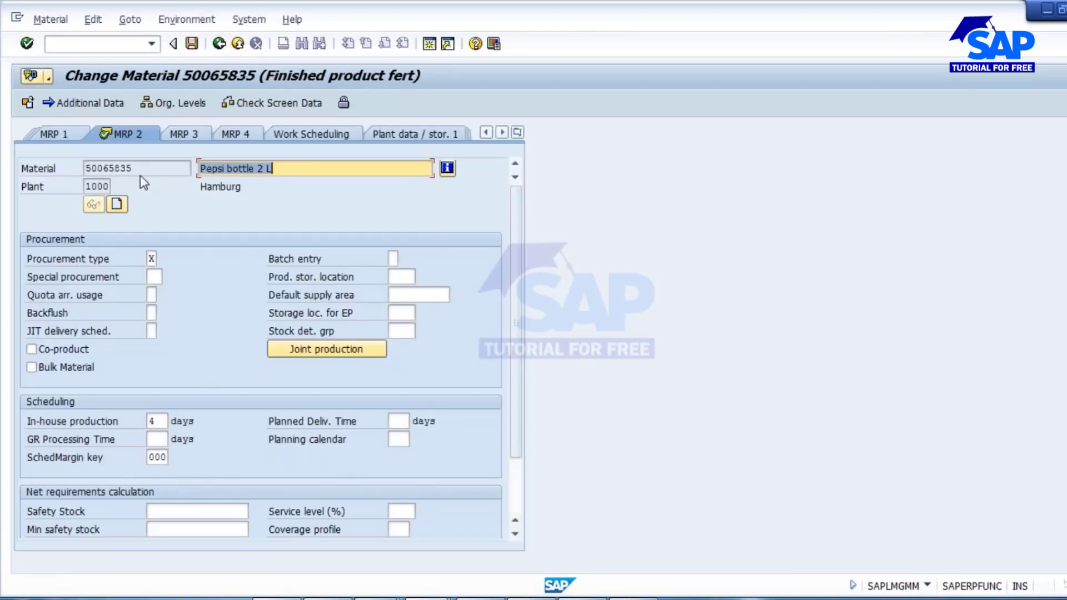
Step: Set the availability check to 02 in the MRP 3 view of material 50065835 and save the material
{"action": "left_click", "coordinate": [193, 136]}
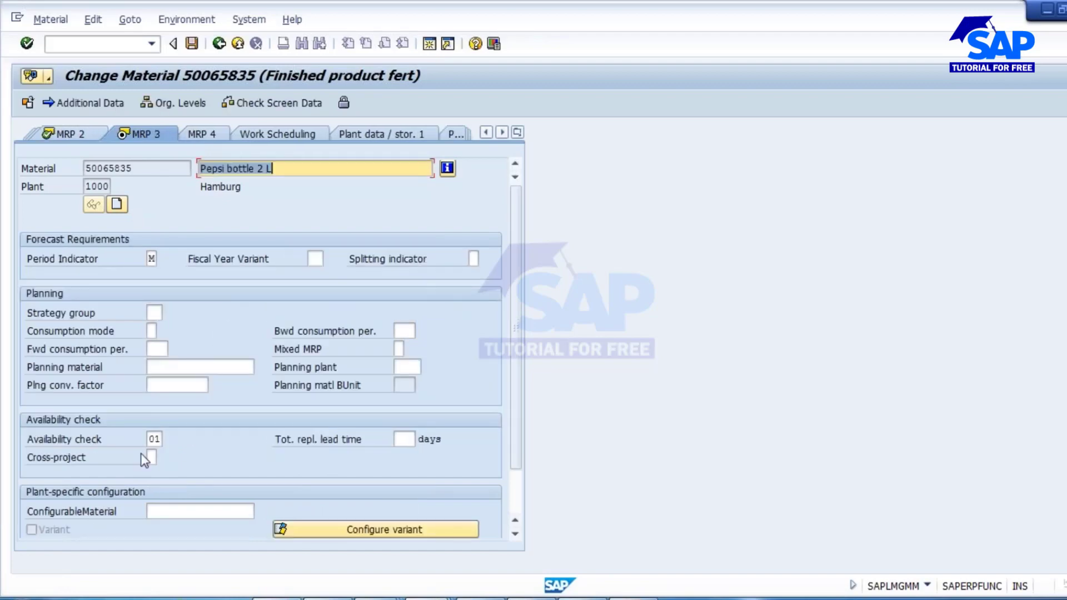
{"action": "left_click", "coordinate": [151, 439]}
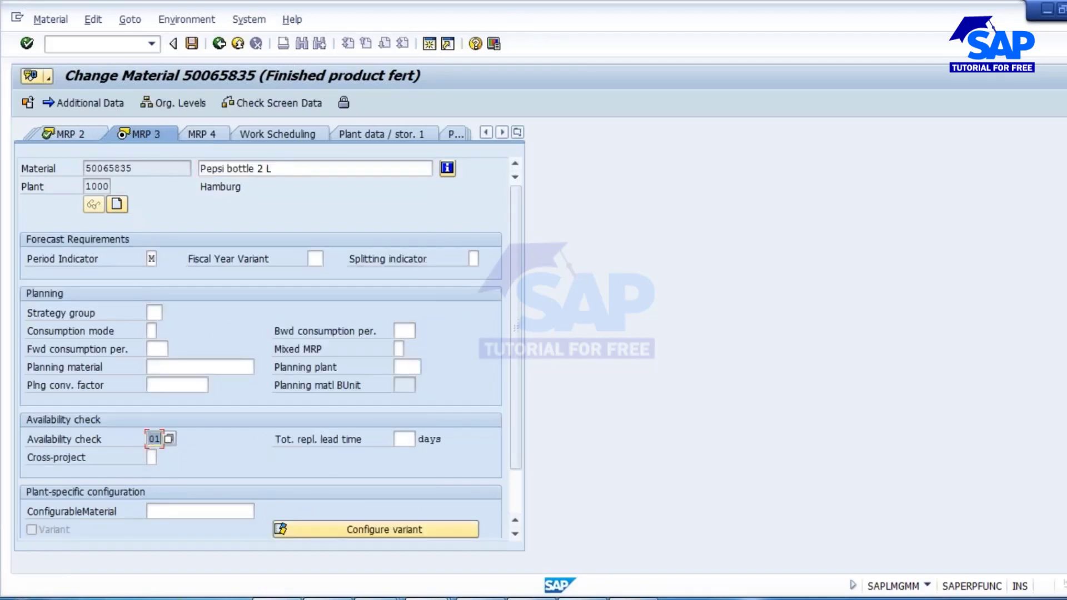
{"action": "type", "text": "02"}
{"action": "key", "text": "Return"}
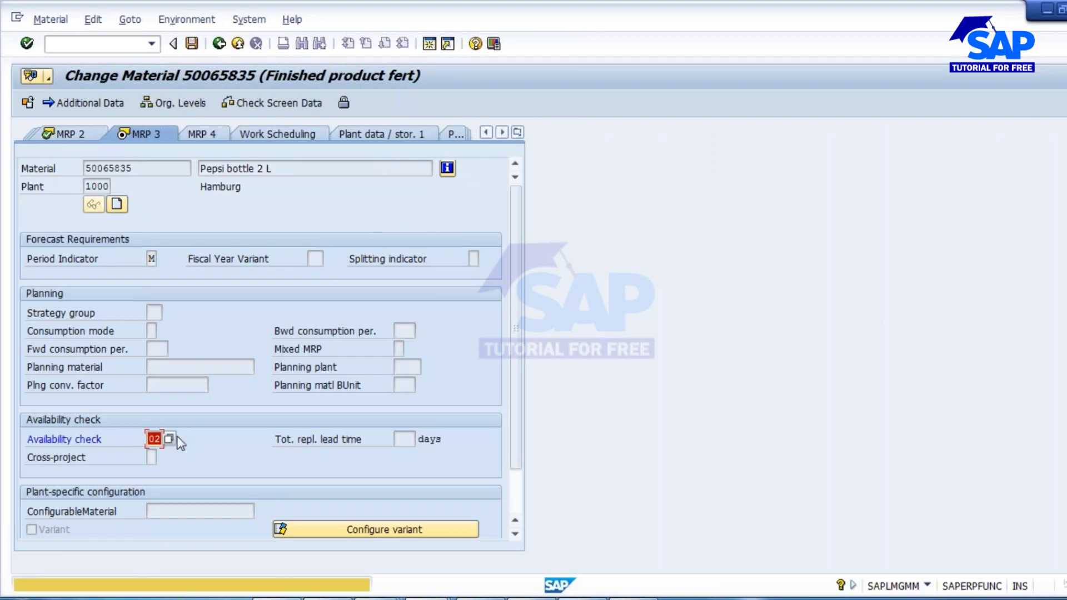
{"action": "key", "text": "Return"}
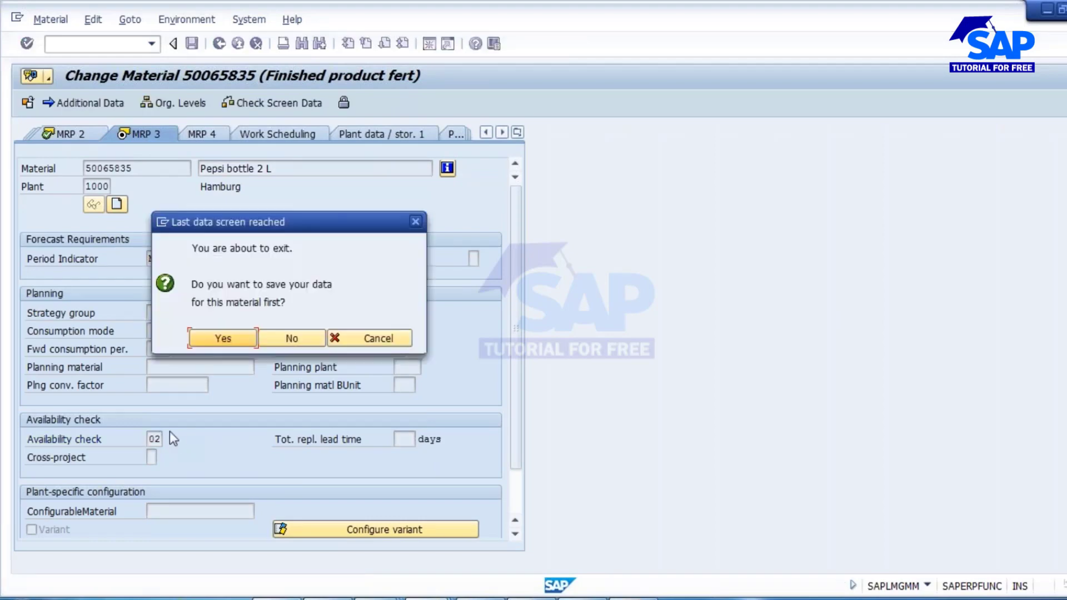
{"action": "left_click", "coordinate": [222, 338]}
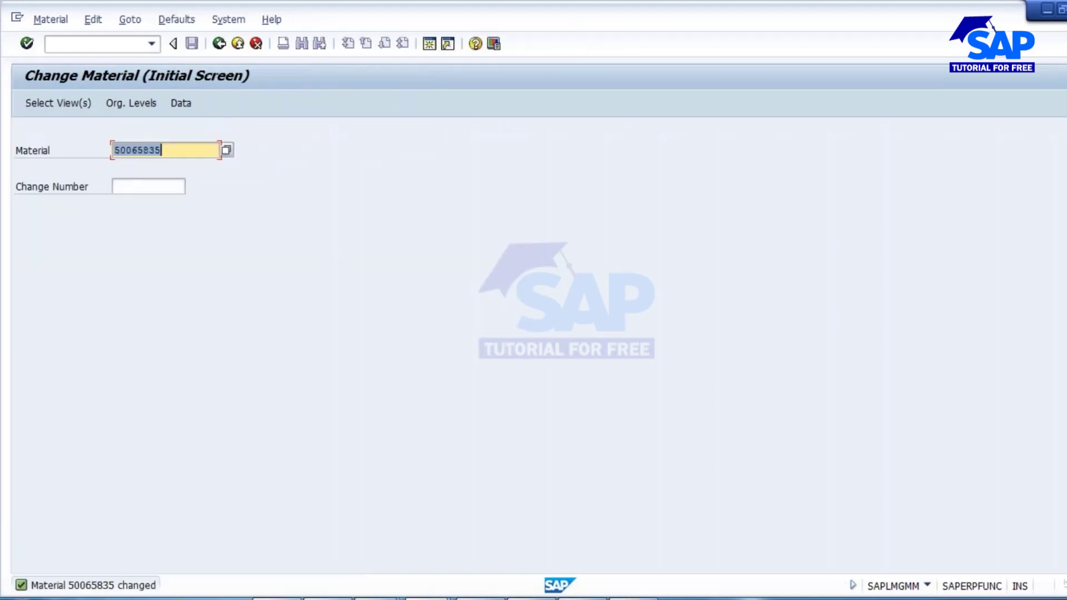
Step: Reopen material 50065835 for plant 1000, display its changes and open the latest MM02 change document
{"action": "key", "text": "Return"}
{"action": "key", "text": "Return"}
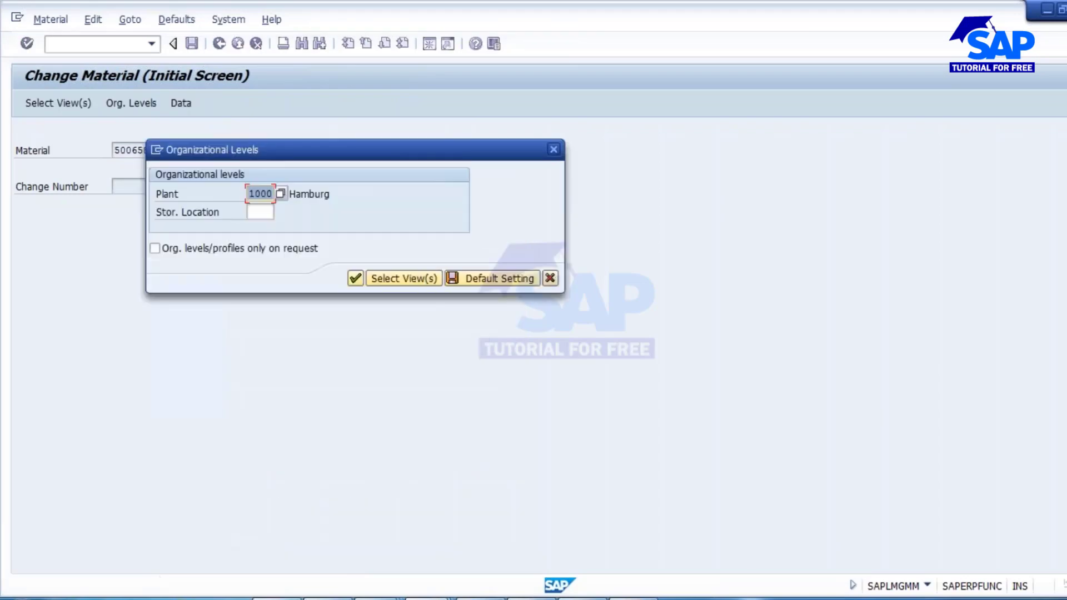
{"action": "key", "text": "Return"}
{"action": "left_click", "coordinate": [186, 21]}
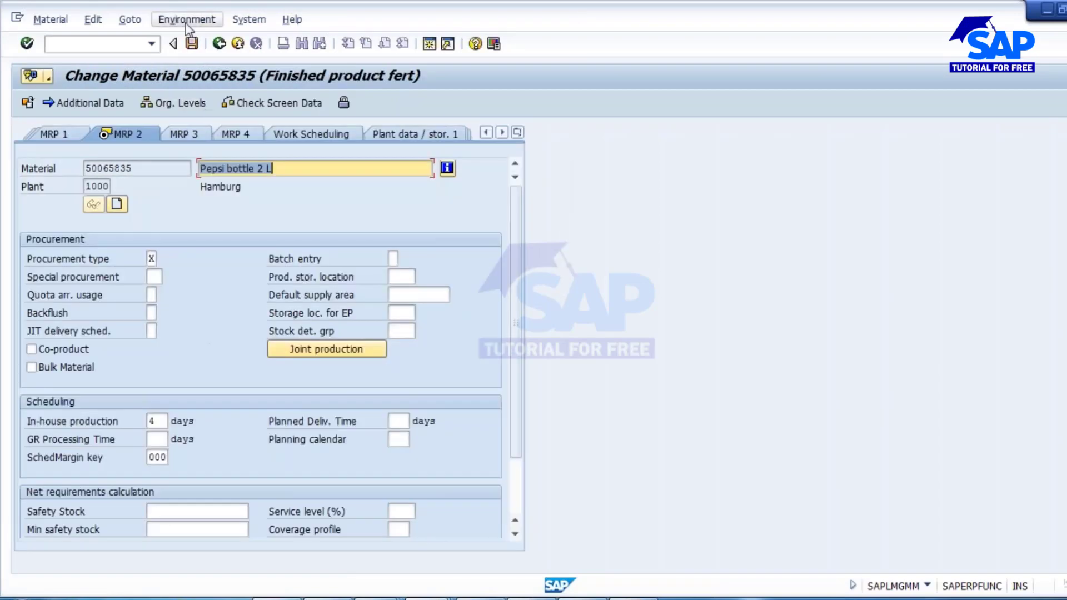
{"action": "left_click", "coordinate": [200, 41]}
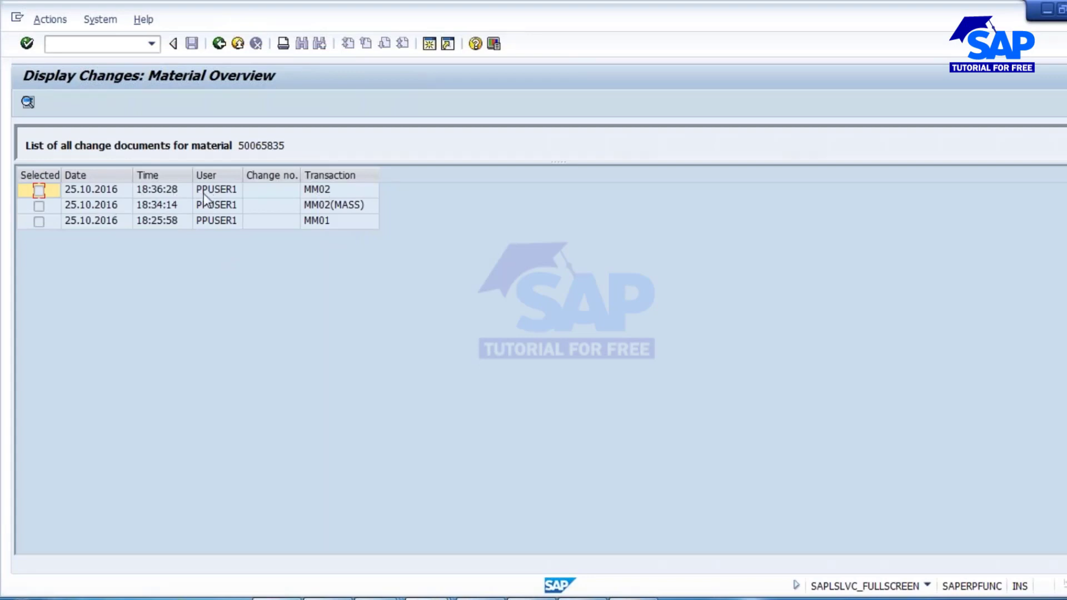
{"action": "left_click", "coordinate": [82, 190]}
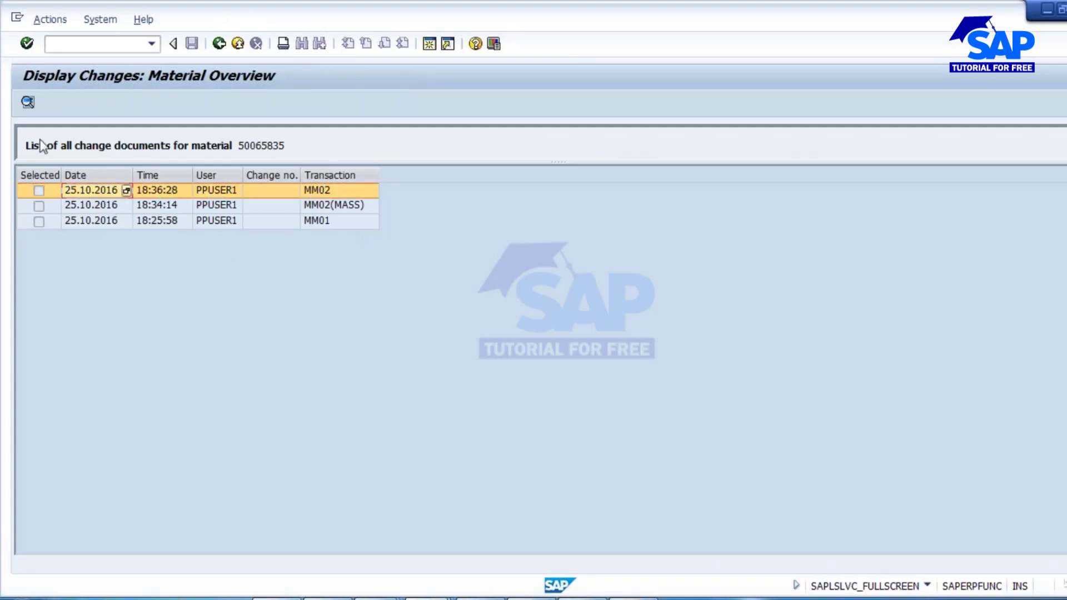
{"action": "left_click", "coordinate": [28, 104]}
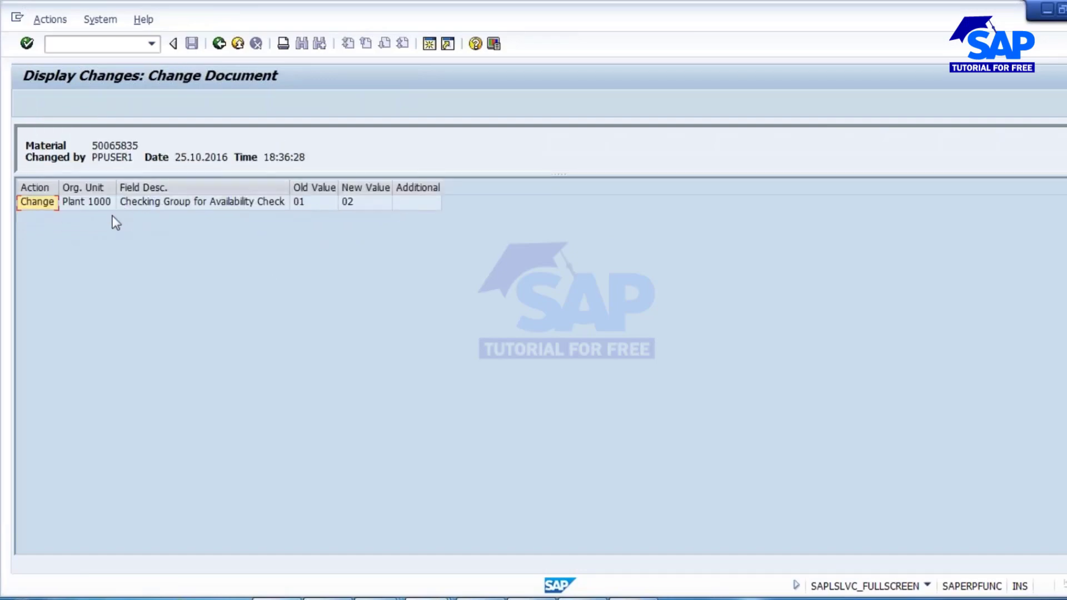
Step: Check the old and new values of the availability check's checking group and return to the material's MRP 2 view
{"action": "left_click", "coordinate": [210, 204]}
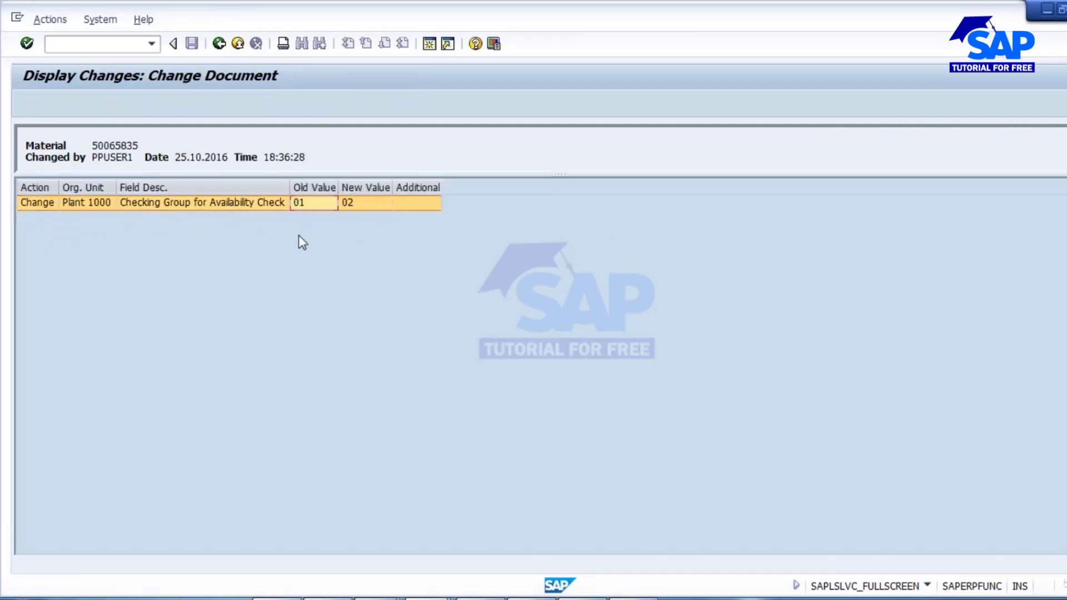
{"action": "left_click", "coordinate": [363, 203]}
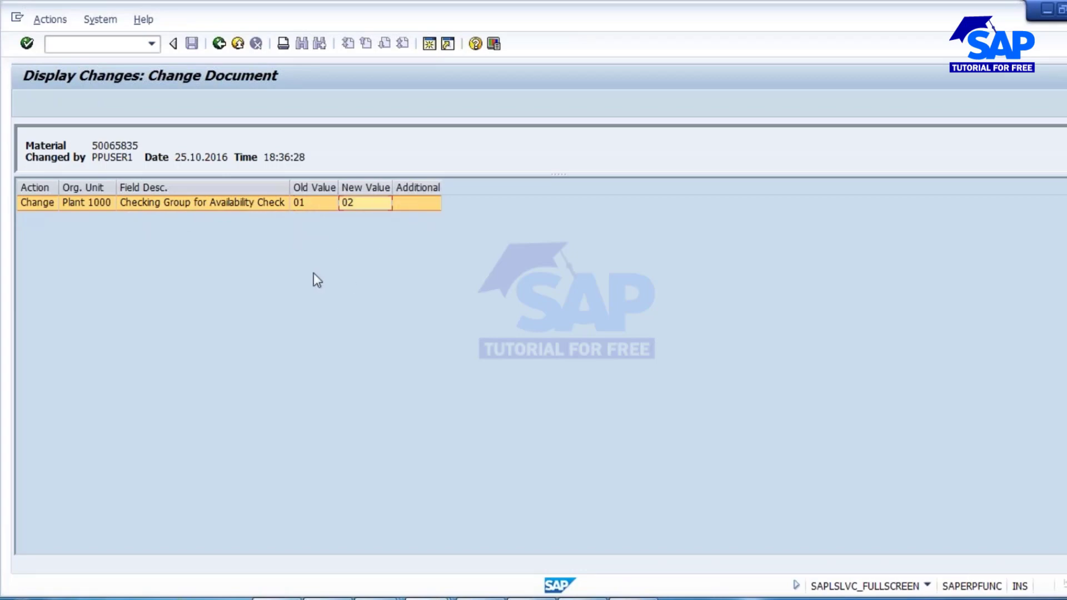
{"action": "left_click", "coordinate": [219, 43]}
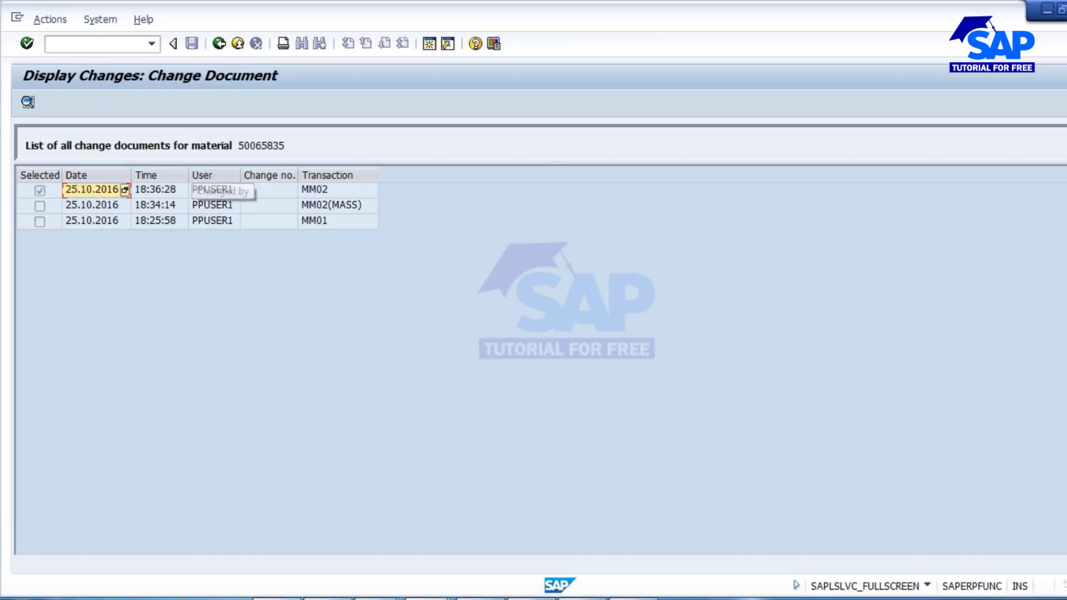
{"action": "left_click", "coordinate": [218, 44]}
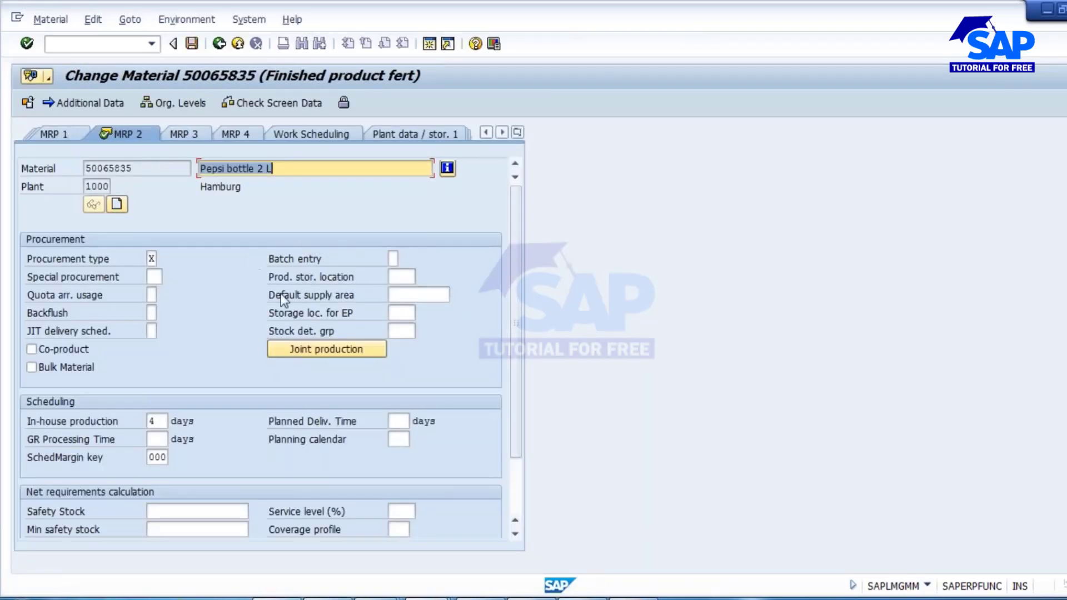
Step: Switch to the Material Master_PP presentation in PowerPoint and show slide 22, Material Master – PP data, as a full-screen slide show
{"action": "left_click", "coordinate": [633, 599]}
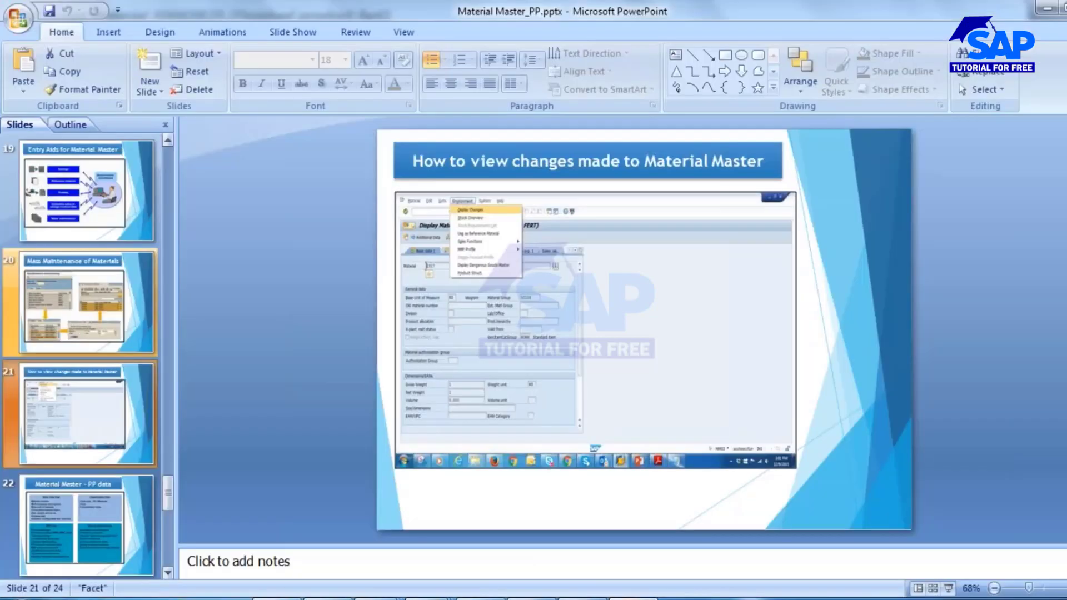
{"action": "left_click", "coordinate": [77, 513]}
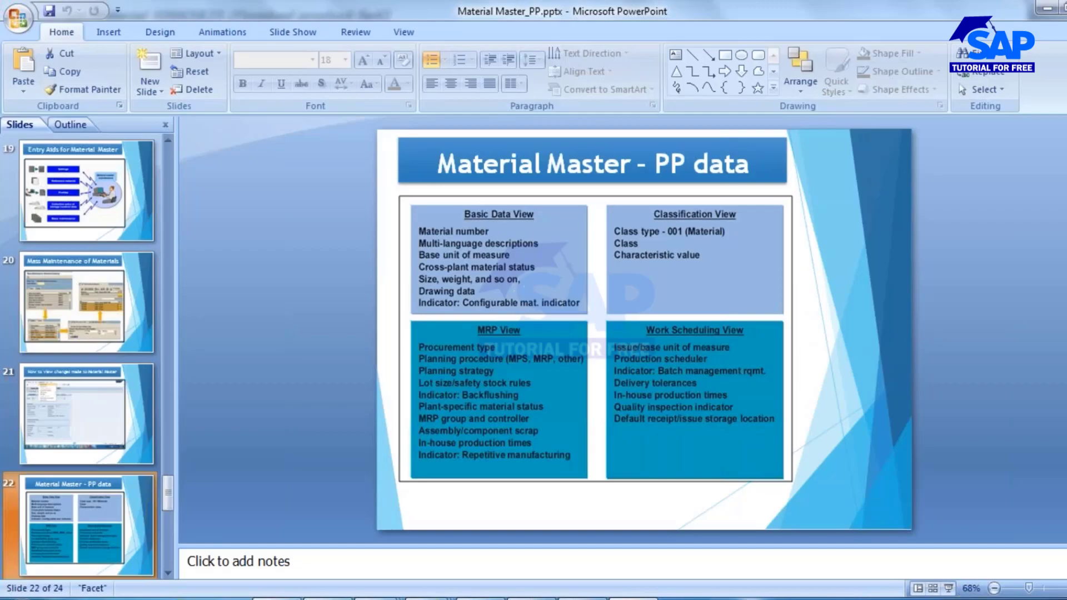
{"action": "left_click", "coordinate": [949, 589]}
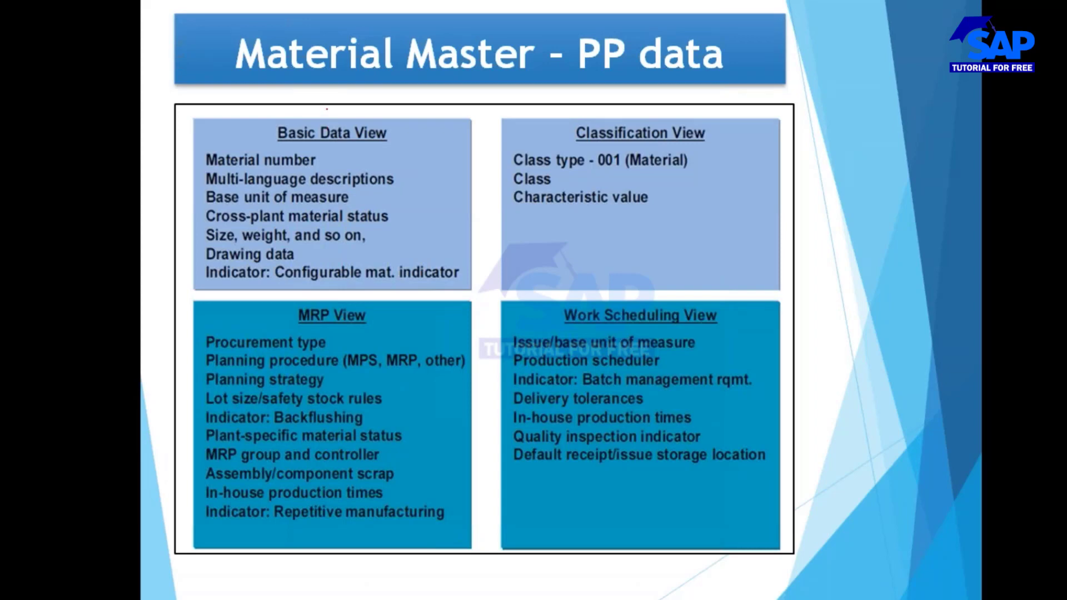
Step: Circle the Basic Data View and Classification View boxes on the slide with the red pen
{"action": "mouse_move", "coordinate": [327, 109]}
{"action": "left_mouse_down"}
{"action": "mouse_move", "coordinate": [209, 218]}
{"action": "mouse_move", "coordinate": [417, 297]}
{"action": "mouse_move", "coordinate": [447, 136]}
{"action": "mouse_move", "coordinate": [305, 112]}
{"action": "left_mouse_up"}
{"action": "mouse_move", "coordinate": [217, 173]}
{"action": "left_mouse_down"}
{"action": "mouse_move", "coordinate": [300, 165]}
{"action": "mouse_move", "coordinate": [332, 143]}
{"action": "left_mouse_up"}
{"action": "mouse_move", "coordinate": [561, 105]}
{"action": "left_mouse_down"}
{"action": "mouse_move", "coordinate": [603, 98]}
{"action": "mouse_move", "coordinate": [496, 261]}
{"action": "mouse_move", "coordinate": [800, 273]}
{"action": "mouse_move", "coordinate": [628, 90]}
{"action": "mouse_move", "coordinate": [581, 92]}
{"action": "left_mouse_up"}
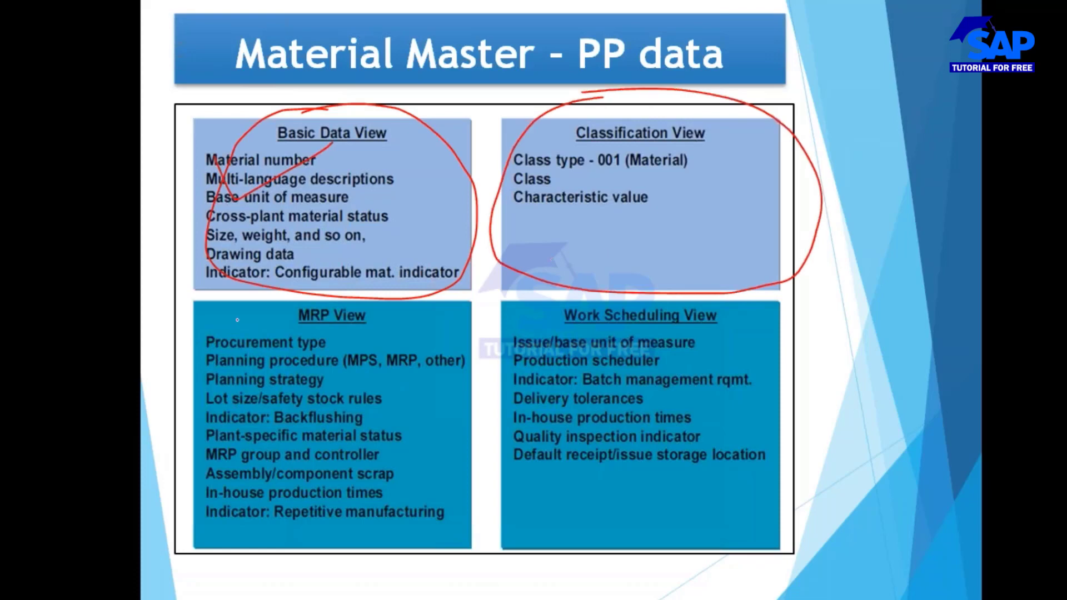
Step: Circle the MRP View and Work Scheduling View boxes on the slide with the red pen and clear all ink
{"action": "mouse_move", "coordinate": [223, 306]}
{"action": "left_mouse_down"}
{"action": "mouse_move", "coordinate": [183, 422]}
{"action": "mouse_move", "coordinate": [455, 555]}
{"action": "mouse_move", "coordinate": [475, 325]}
{"action": "mouse_move", "coordinate": [243, 288]}
{"action": "mouse_move", "coordinate": [206, 309]}
{"action": "left_mouse_up"}
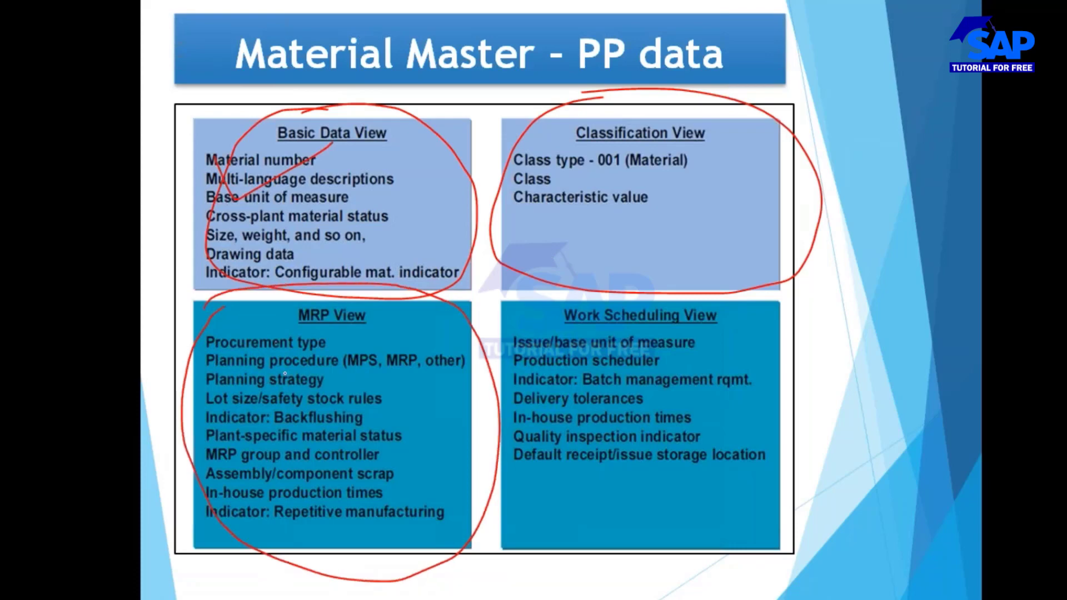
{"action": "mouse_move", "coordinate": [537, 292]}
{"action": "left_mouse_down"}
{"action": "mouse_move", "coordinate": [506, 320]}
{"action": "mouse_move", "coordinate": [495, 488]}
{"action": "mouse_move", "coordinate": [828, 433]}
{"action": "mouse_move", "coordinate": [555, 278]}
{"action": "mouse_move", "coordinate": [510, 297]}
{"action": "left_mouse_up"}
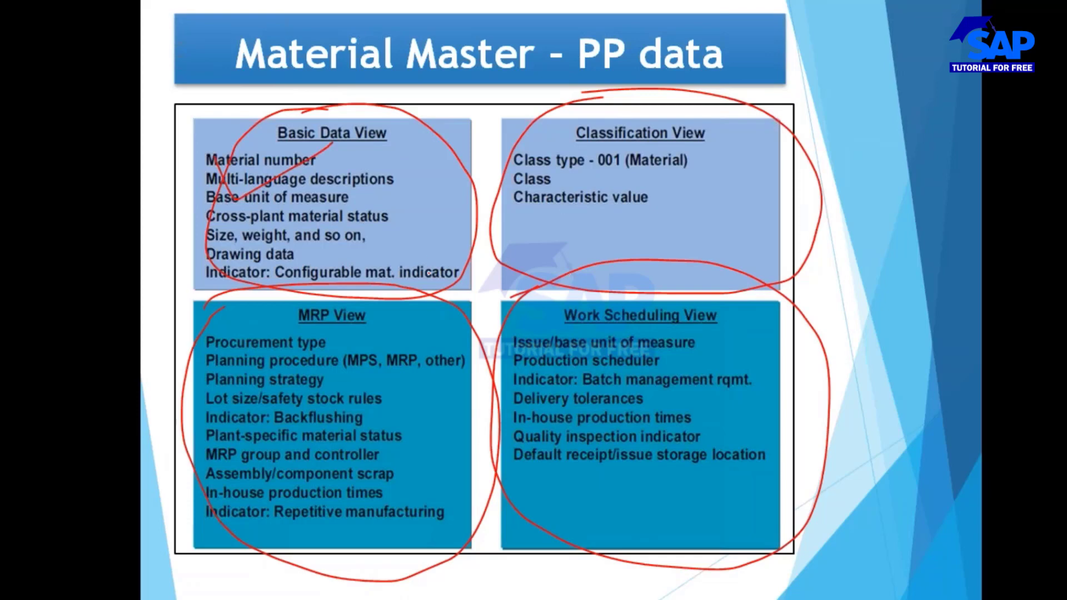
{"action": "key", "text": "e"}
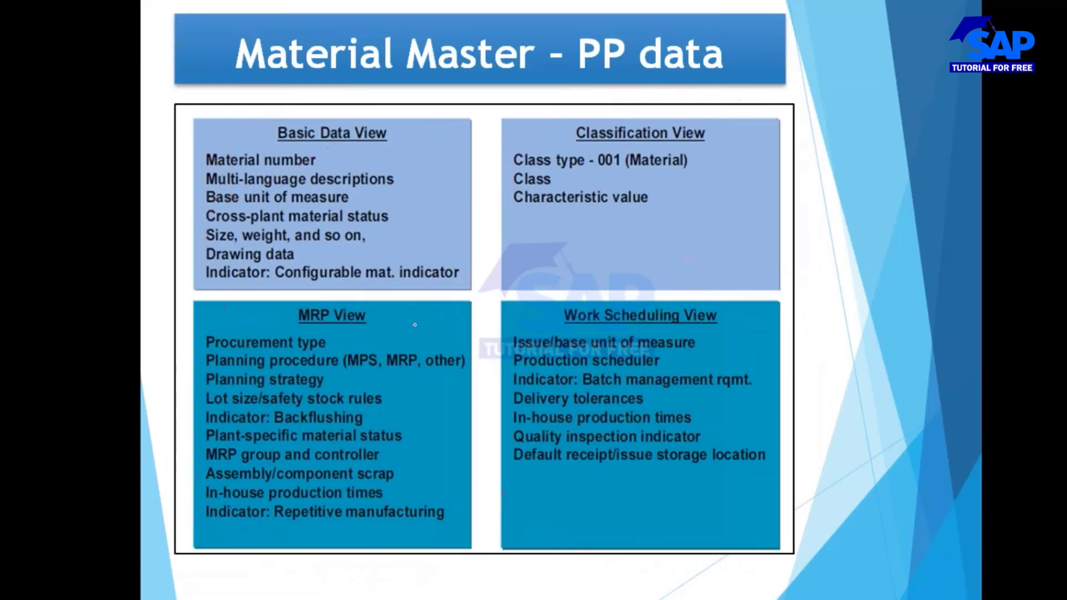
Step: End the slide show, switch to the SAP session with the messages from the update task and exit it
{"action": "key", "text": "Escape"}
{"action": "mouse_move", "coordinate": [430, 597]}
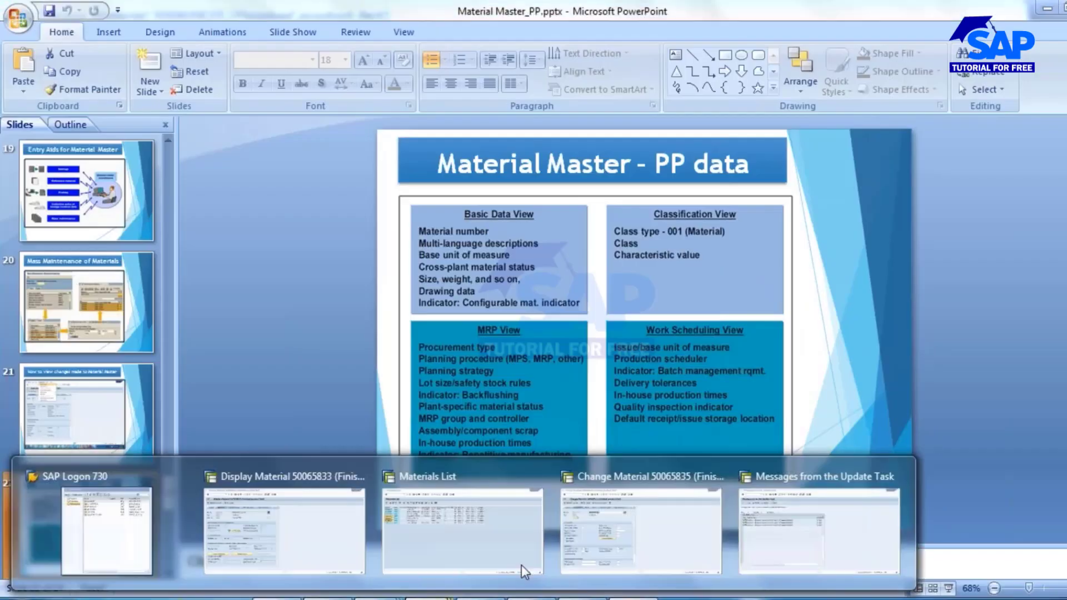
{"action": "left_click", "coordinate": [822, 524]}
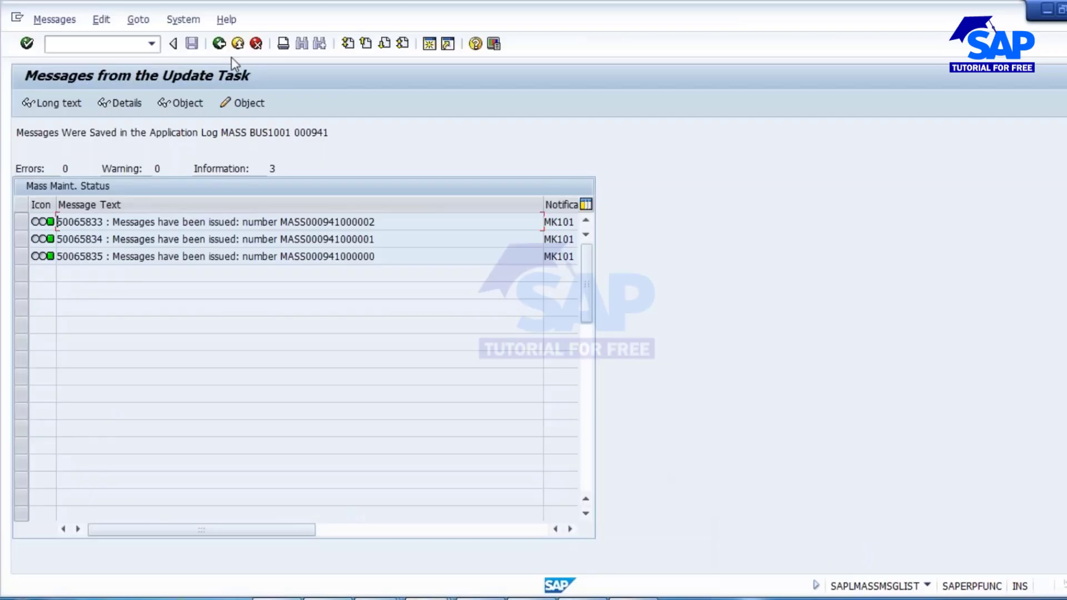
{"action": "left_click", "coordinate": [241, 47]}
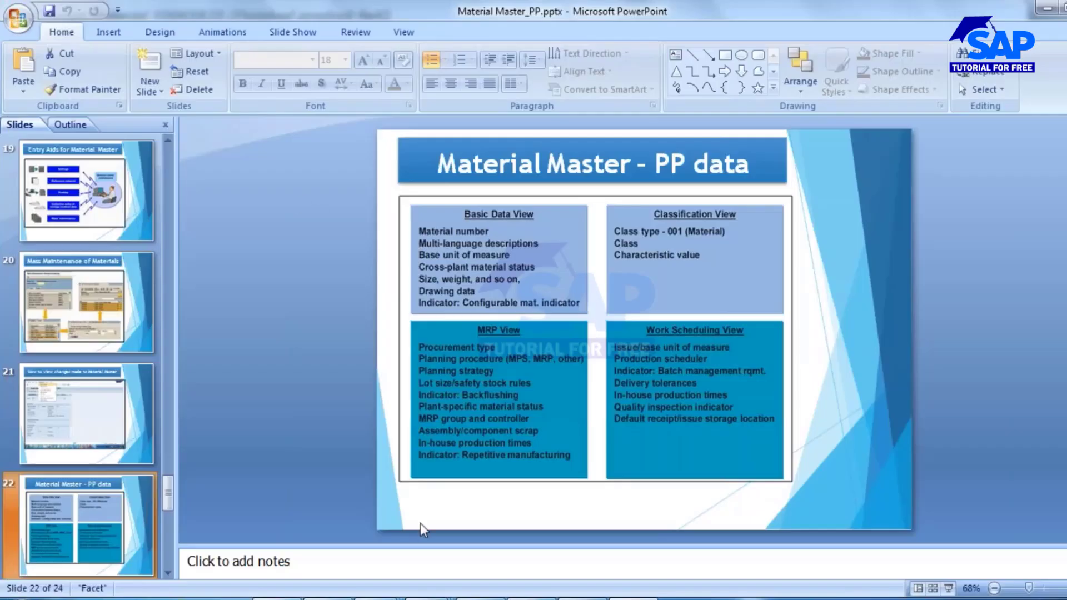
Step: Switch to the SAP session changing material 50065835 and save the material
{"action": "mouse_move", "coordinate": [442, 597]}
{"action": "left_click", "coordinate": [661, 531]}
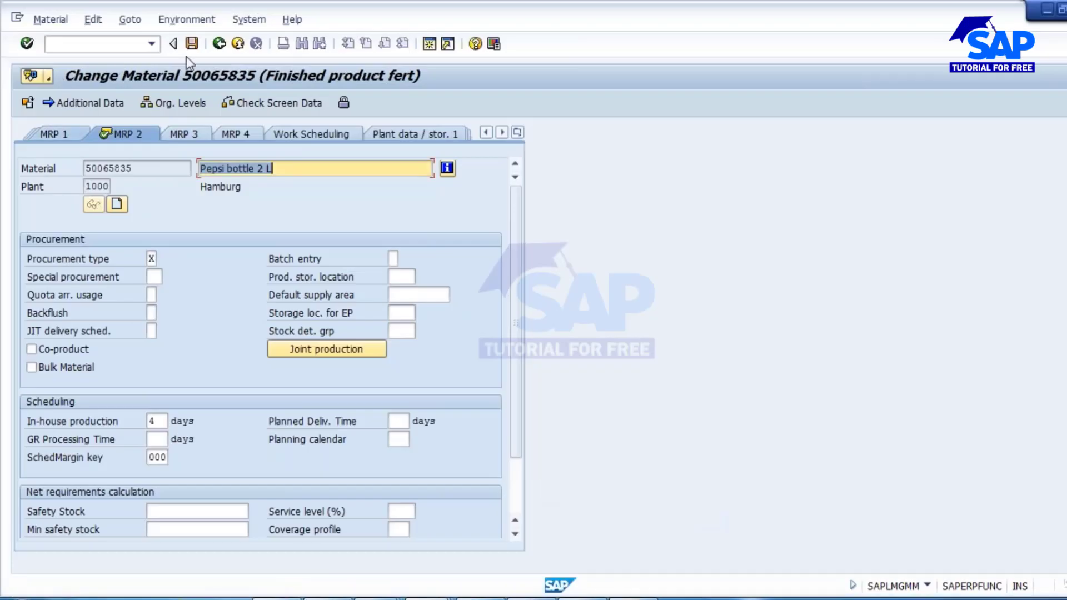
{"action": "left_click", "coordinate": [192, 43]}
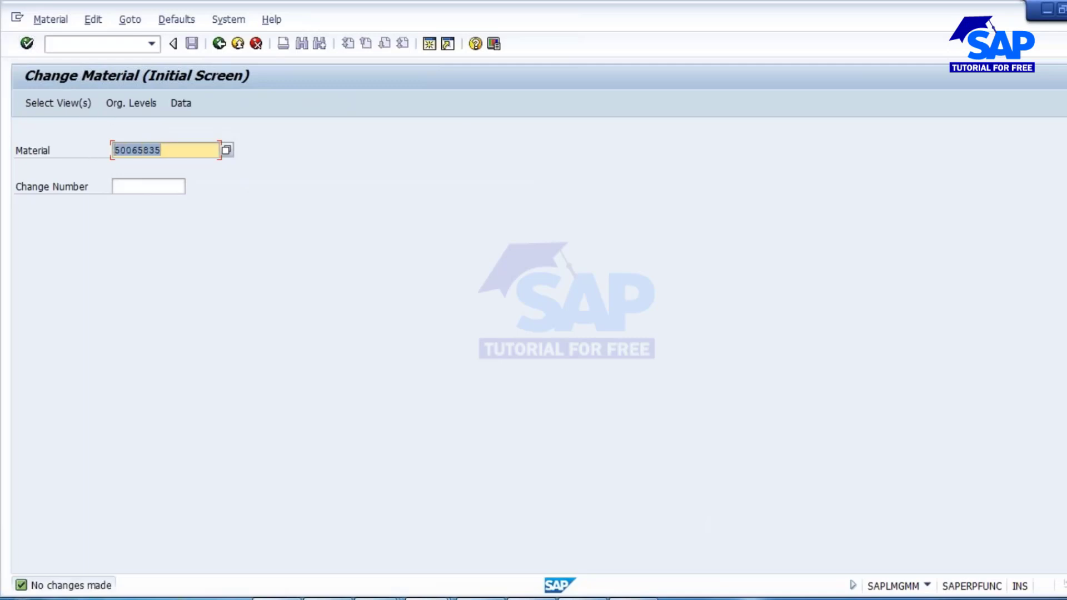
Step: Start an immediate material creation for 50065835 with sector Beverage and type FERT, and open its view selection
{"action": "left_click", "coordinate": [50, 19]}
{"action": "mouse_move", "coordinate": [88, 65]}
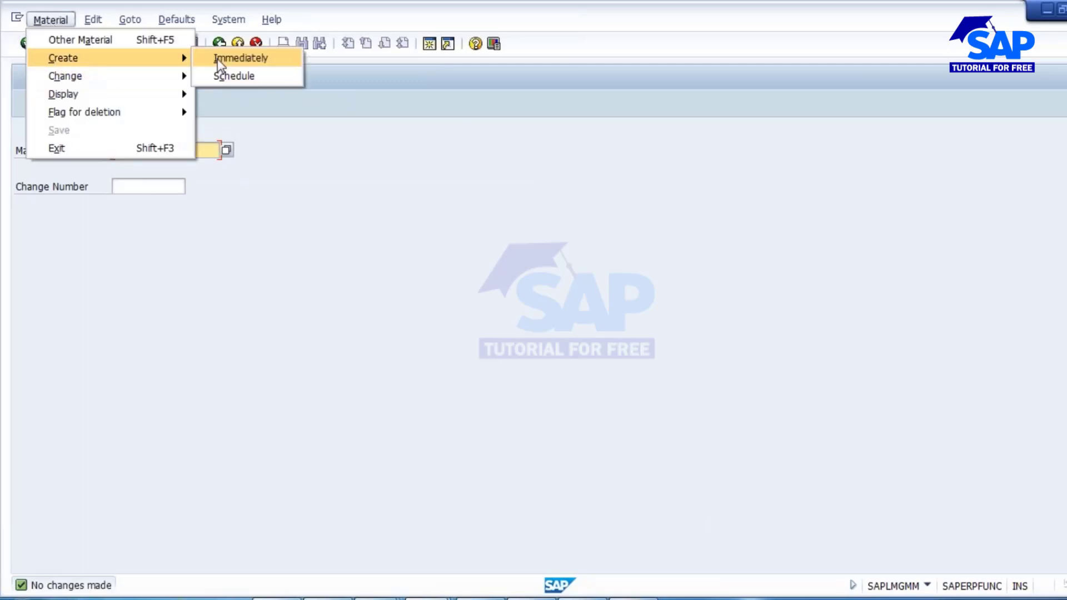
{"action": "left_click", "coordinate": [218, 59]}
{"action": "type", "text": "50065835"}
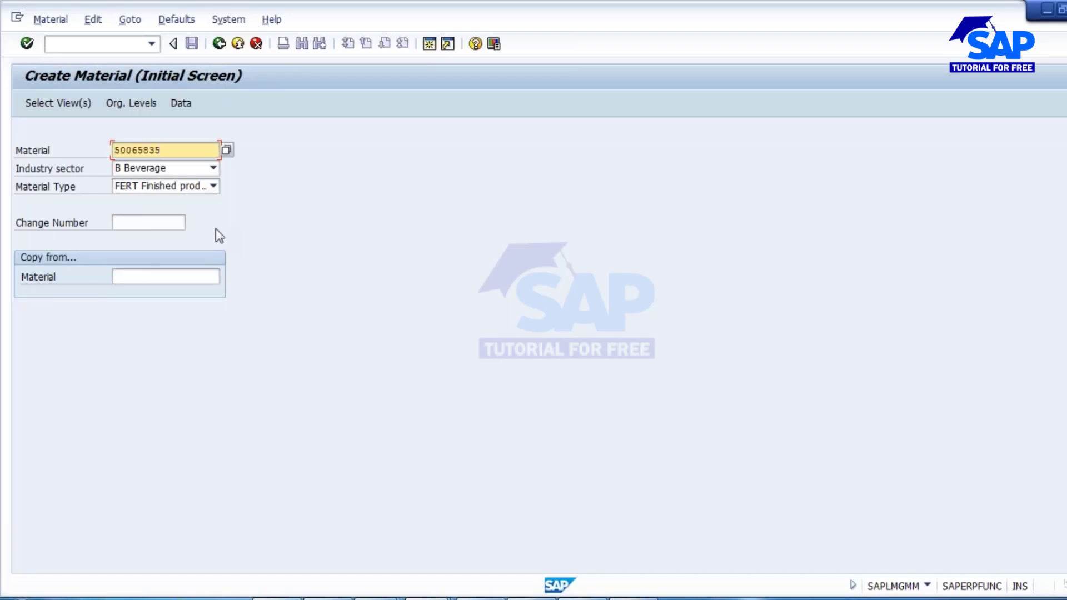
{"action": "key", "text": "Return"}
Step: Create only the Classification view for material 50065835 with class type 023 (Batch) and save it
{"action": "left_click", "coordinate": [249, 417]}
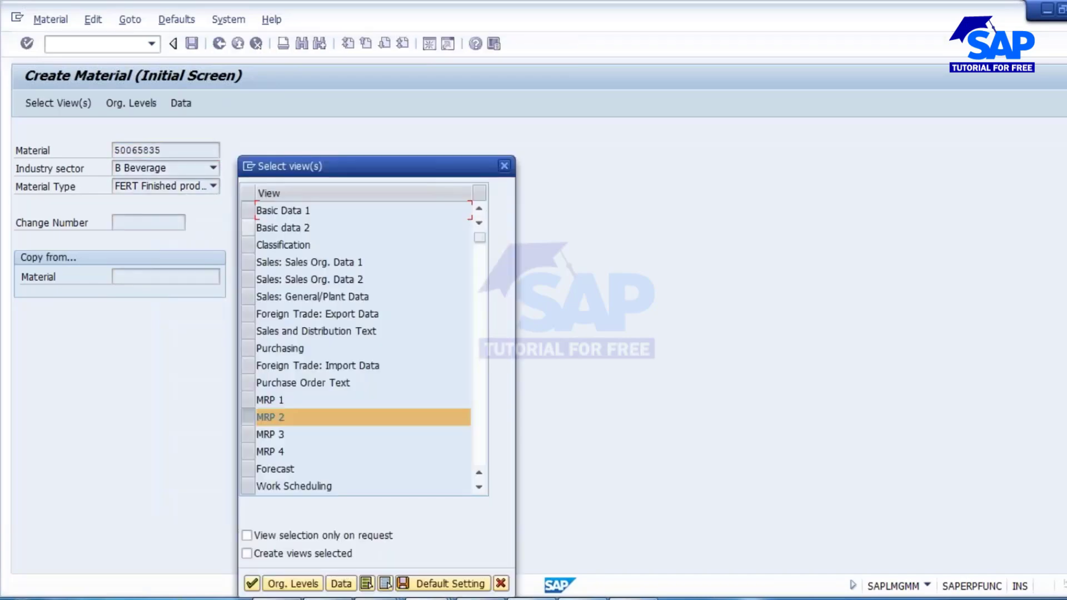
{"action": "left_click", "coordinate": [248, 245]}
{"action": "left_click", "coordinate": [252, 584]}
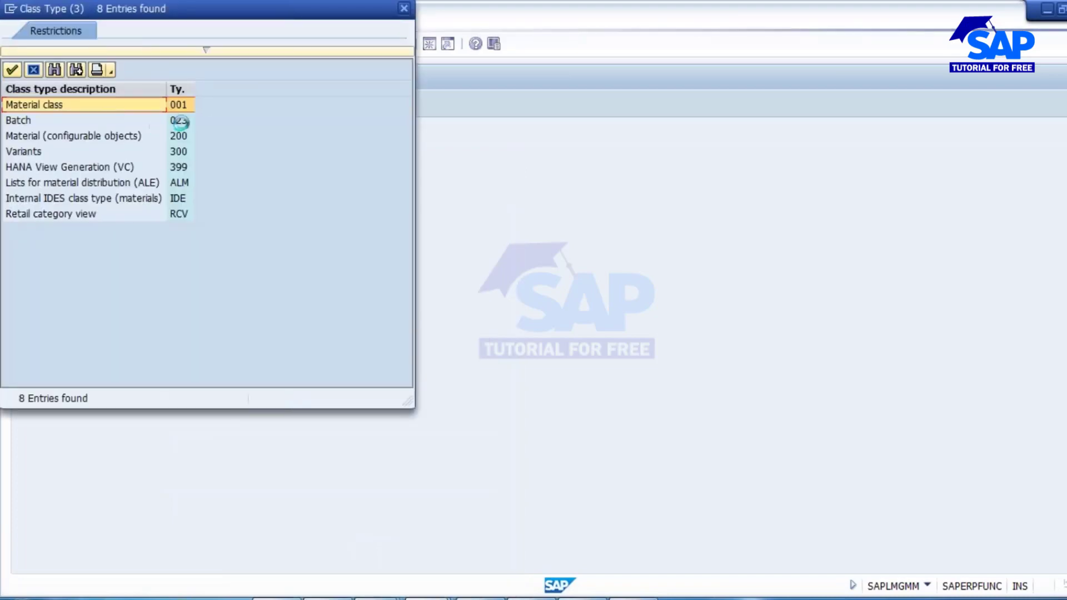
{"action": "double_click", "coordinate": [179, 121]}
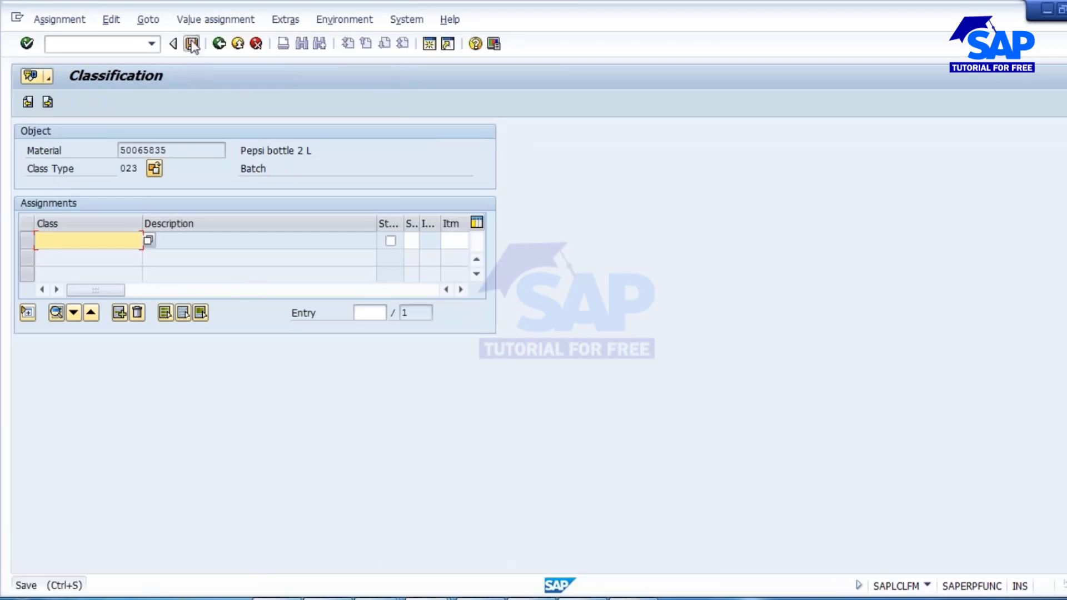
{"action": "left_click", "coordinate": [192, 43]}
Step: Switch to displaying material 50065835 and open its view selection
{"action": "left_click", "coordinate": [50, 18]}
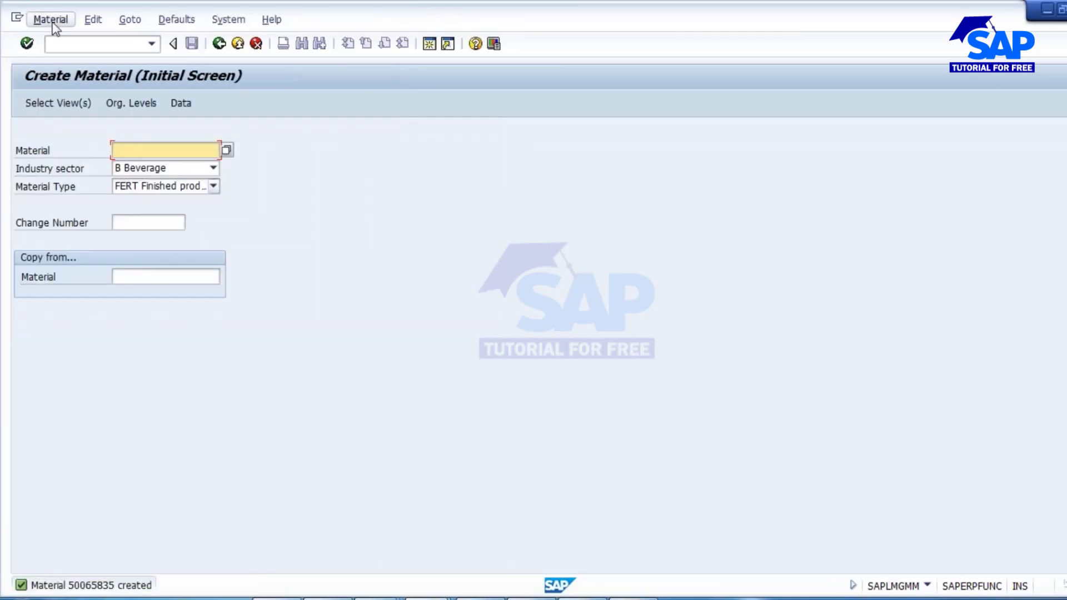
{"action": "mouse_move", "coordinate": [158, 90]}
{"action": "left_click", "coordinate": [228, 94]}
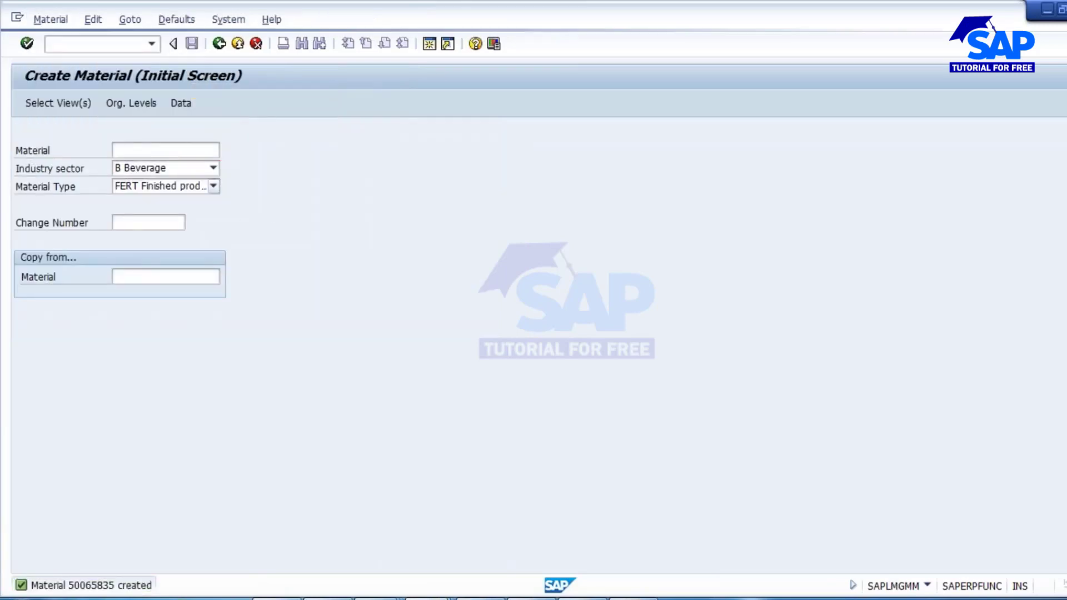
{"action": "key", "text": "Return"}
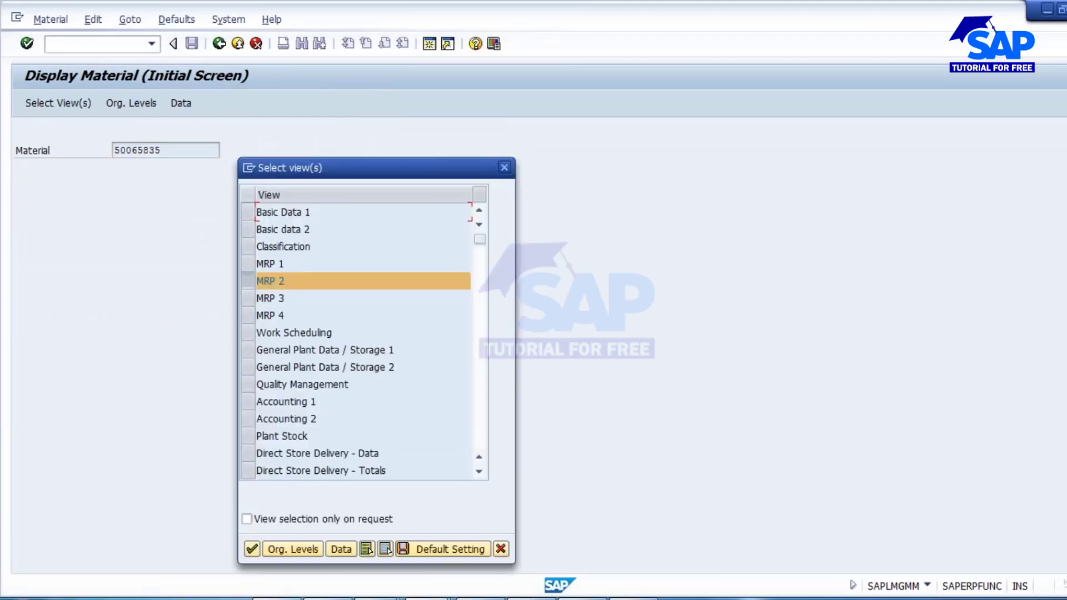
Step: Display the Basic Data 1 and 2, Classification, MRP 1 to 4 and Work Scheduling views of the material for plant 1000
{"action": "left_click", "coordinate": [255, 281]}
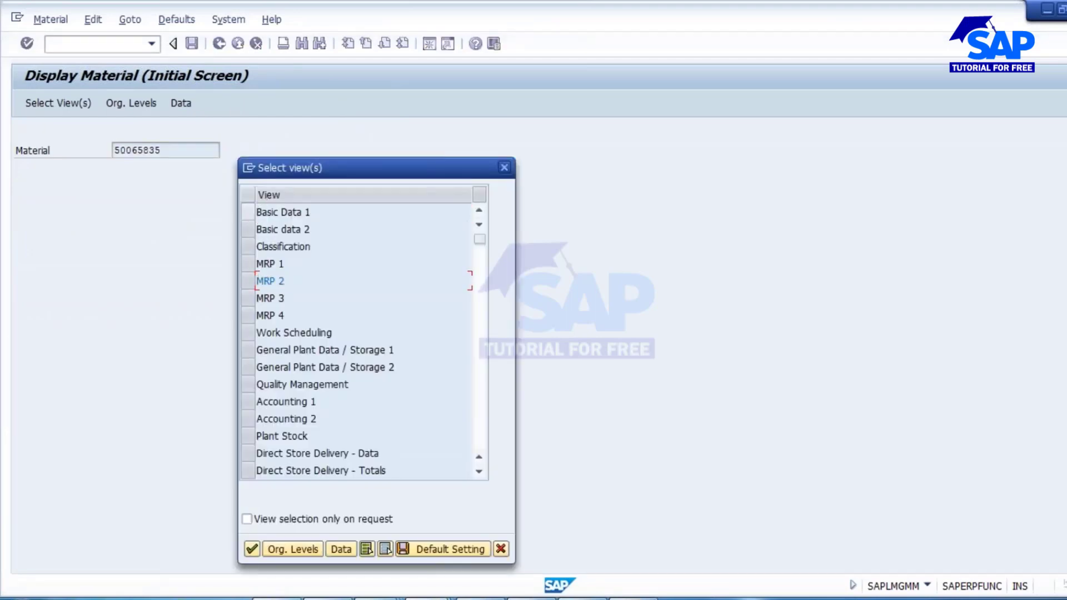
{"action": "left_click", "coordinate": [247, 211]}
{"action": "left_click", "coordinate": [247, 229]}
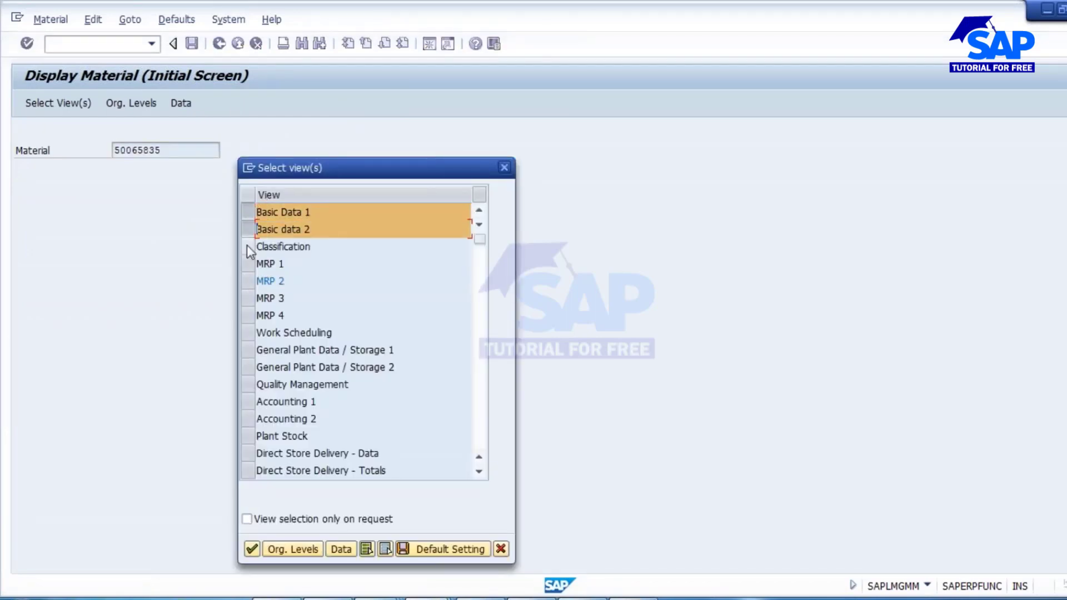
{"action": "left_click", "coordinate": [247, 246]}
{"action": "left_click", "coordinate": [248, 265]}
{"action": "left_click", "coordinate": [248, 281]}
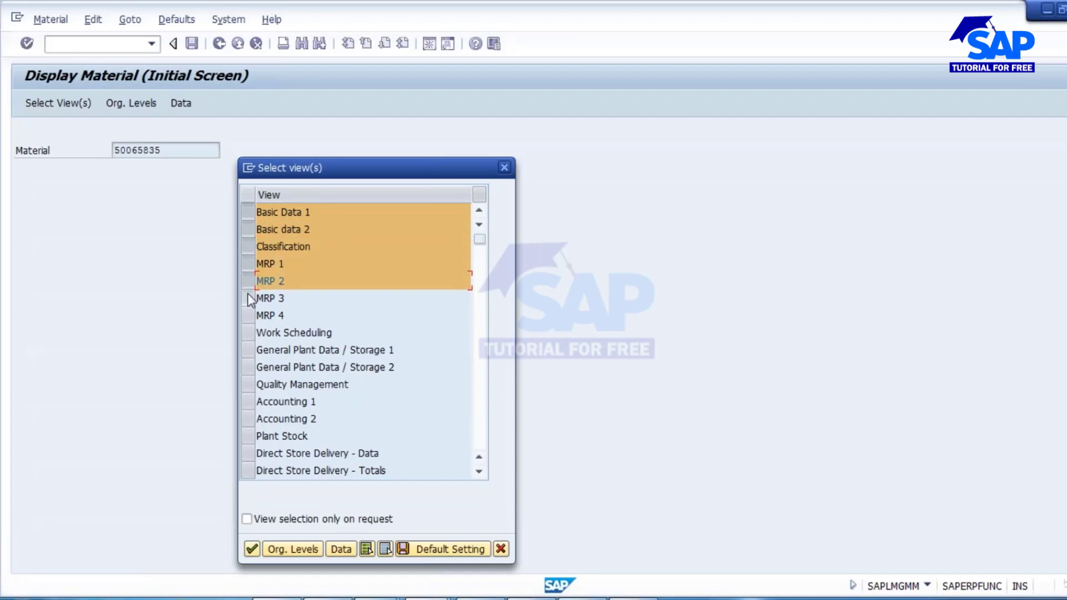
{"action": "left_click", "coordinate": [248, 297]}
{"action": "left_click", "coordinate": [249, 314]}
{"action": "left_click", "coordinate": [248, 334]}
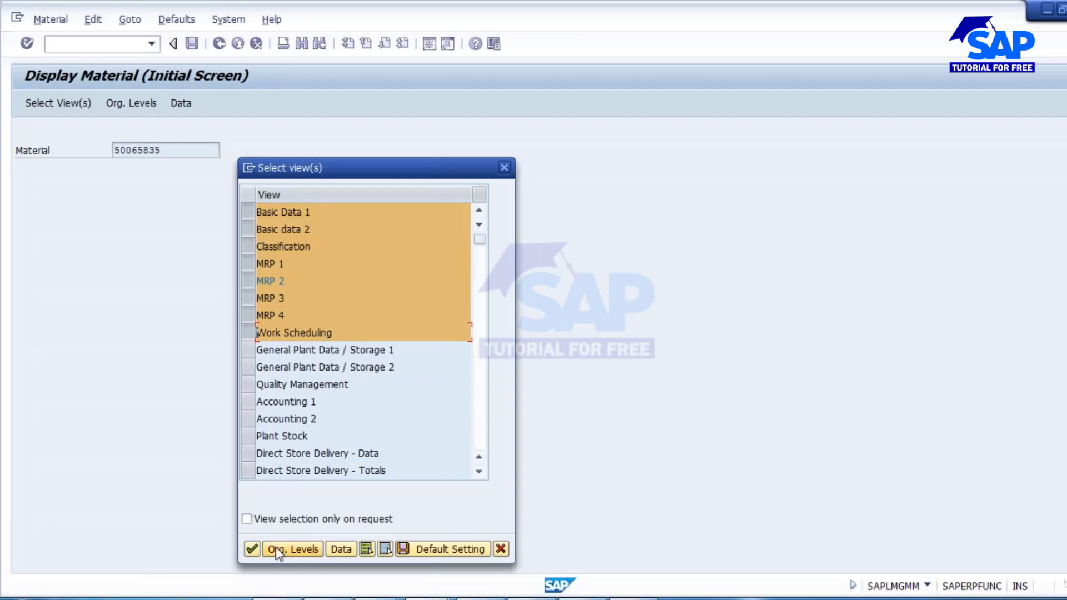
{"action": "left_click", "coordinate": [252, 550]}
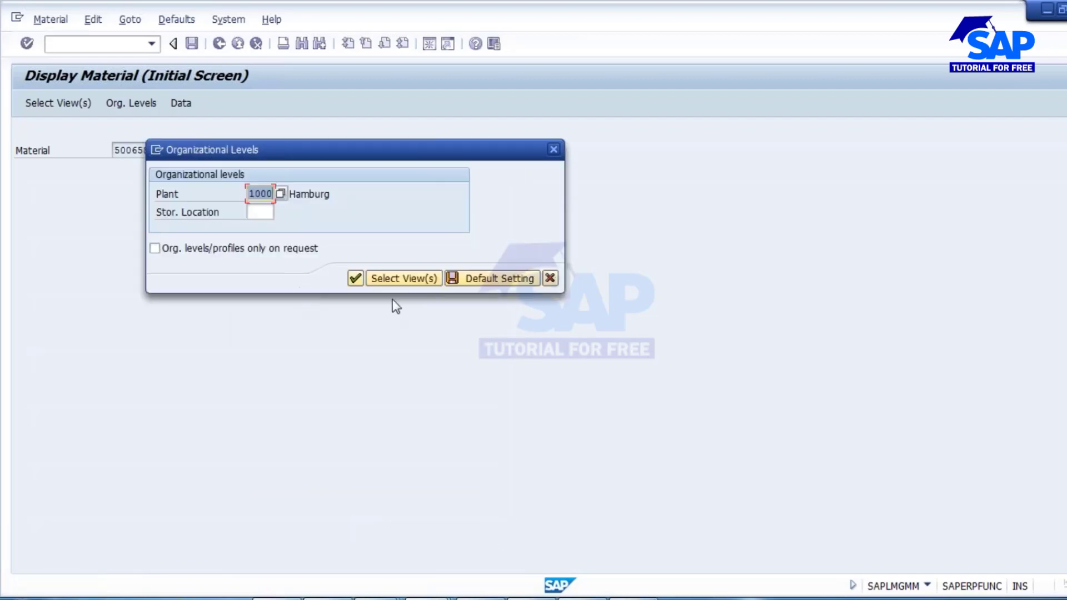
{"action": "left_click", "coordinate": [356, 278]}
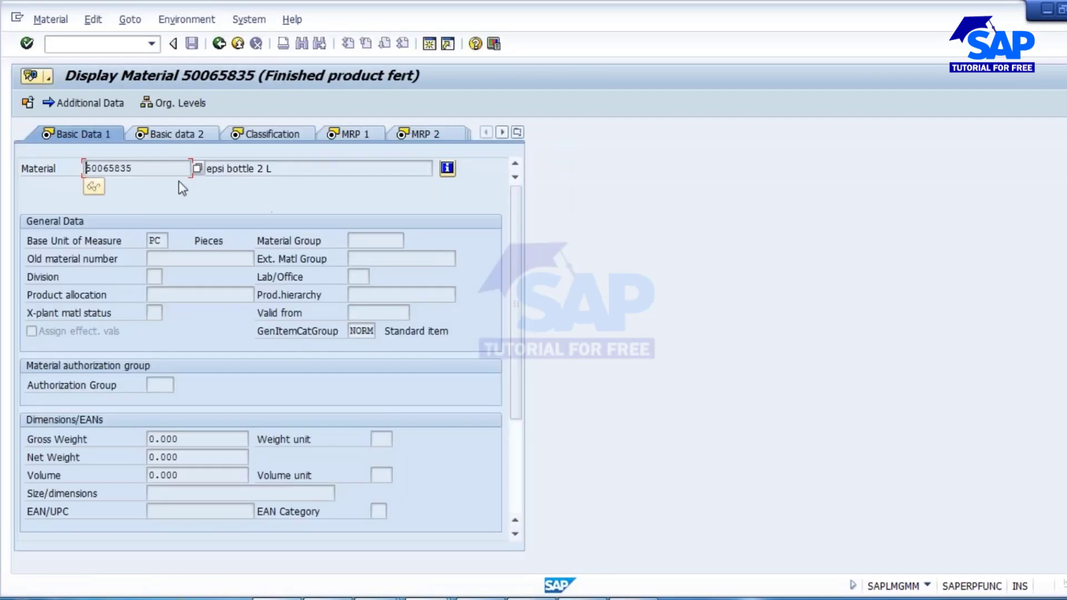
Step: Look through the Basic Data 2 and MRP 1 views and the list of views, and return to the initial display screen
{"action": "left_click", "coordinate": [180, 133]}
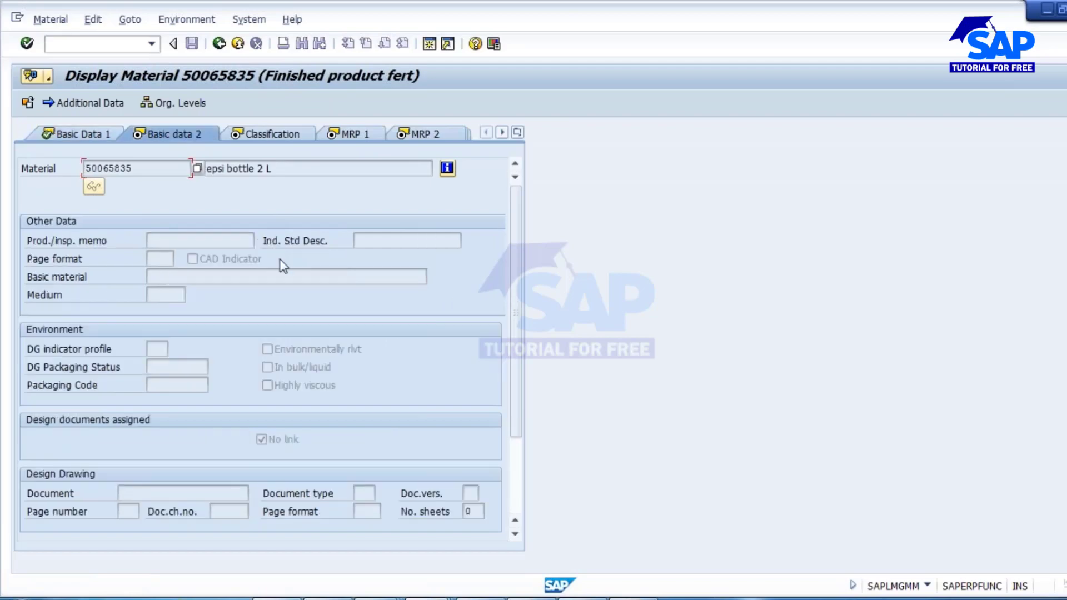
{"action": "left_click", "coordinate": [350, 134]}
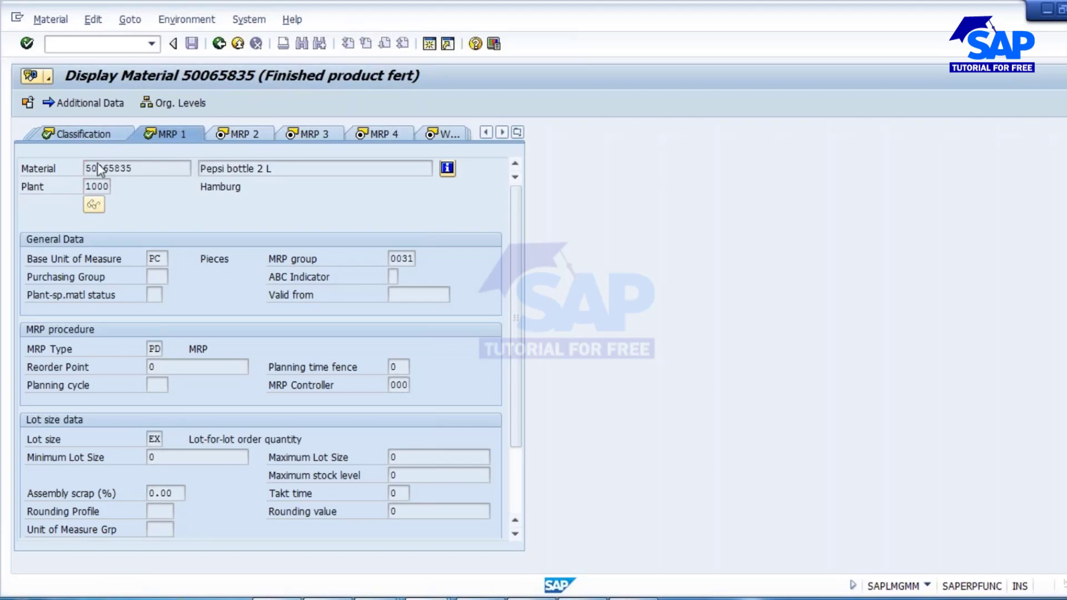
{"action": "left_click", "coordinate": [518, 133]}
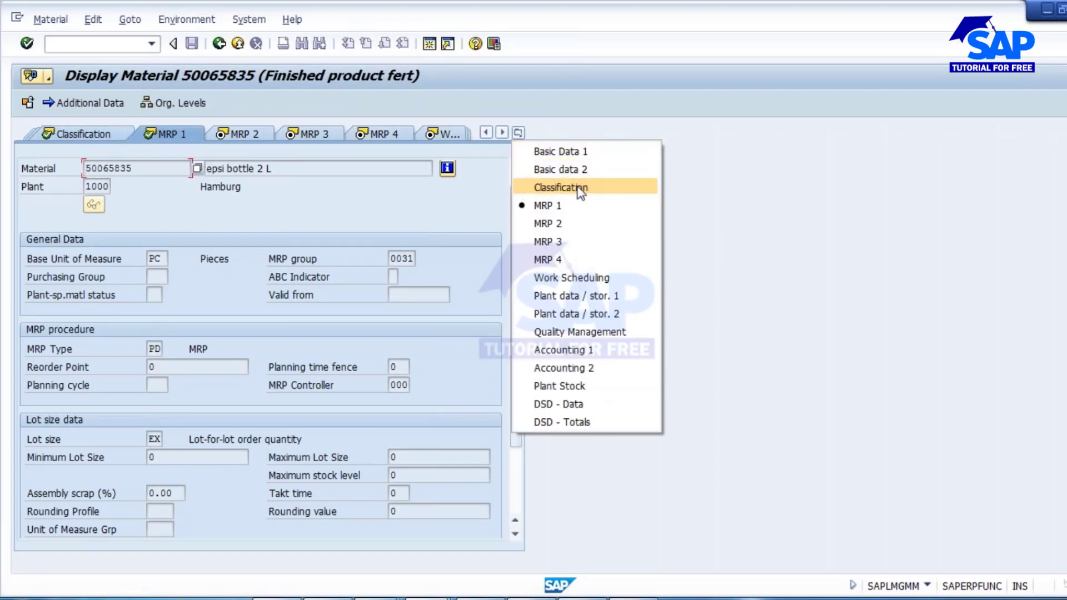
{"action": "key", "text": "Escape"}
{"action": "left_click", "coordinate": [219, 44]}
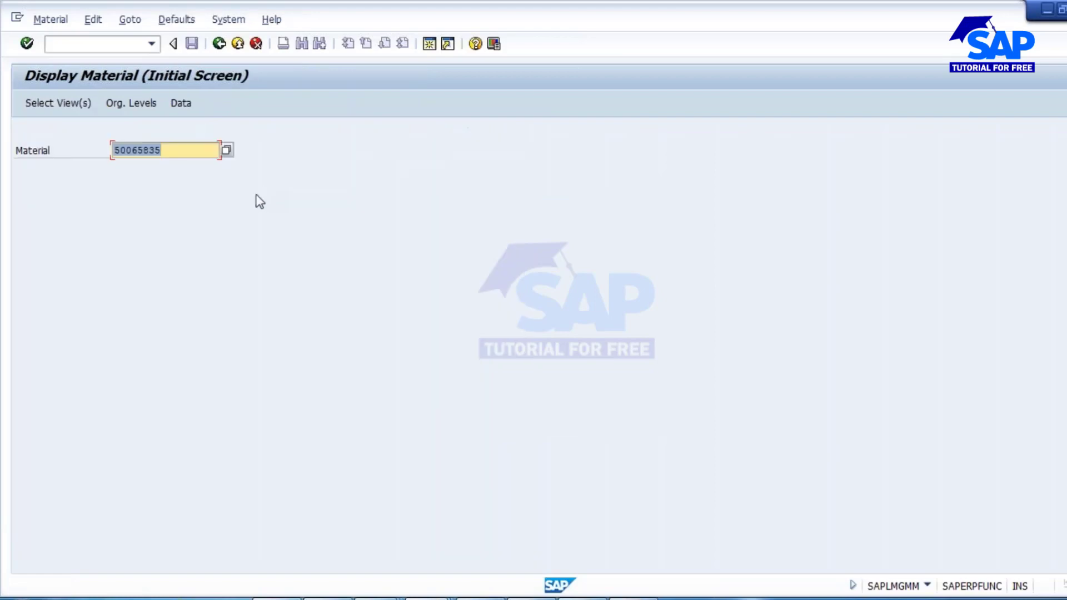
Step: Display only the Classification view of material 50065835 and exit the material at the last data screen
{"action": "key", "text": "Return"}
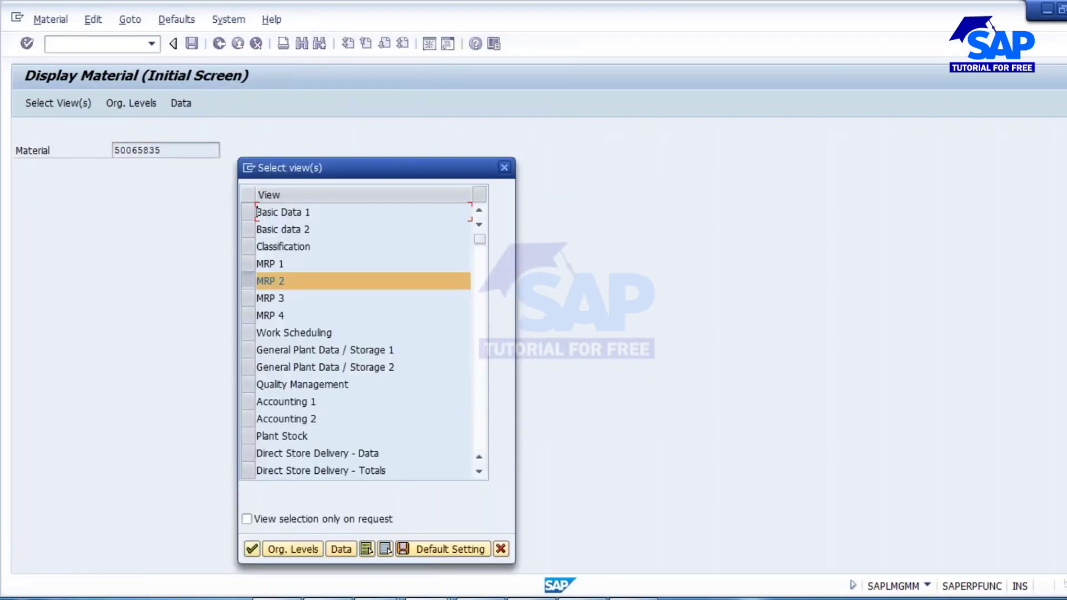
{"action": "left_click", "coordinate": [253, 248]}
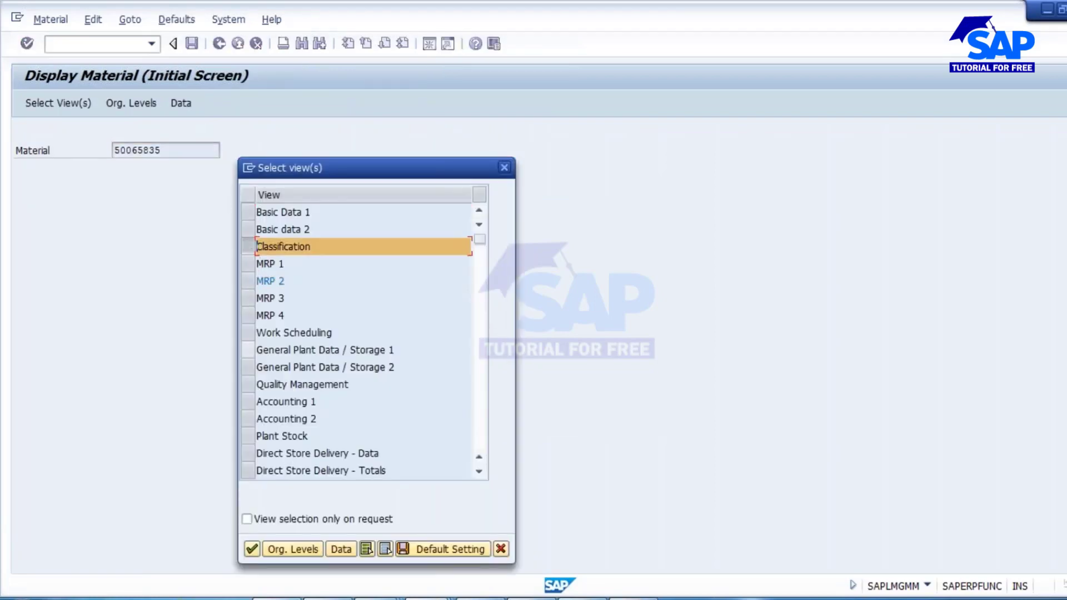
{"action": "left_click", "coordinate": [251, 549]}
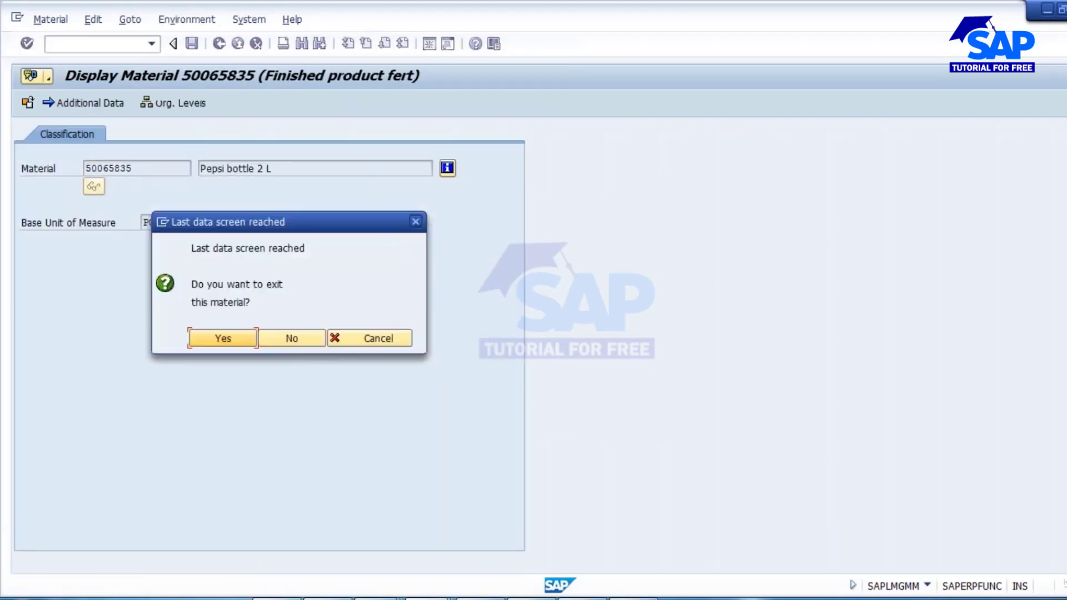
{"action": "left_click", "coordinate": [216, 339]}
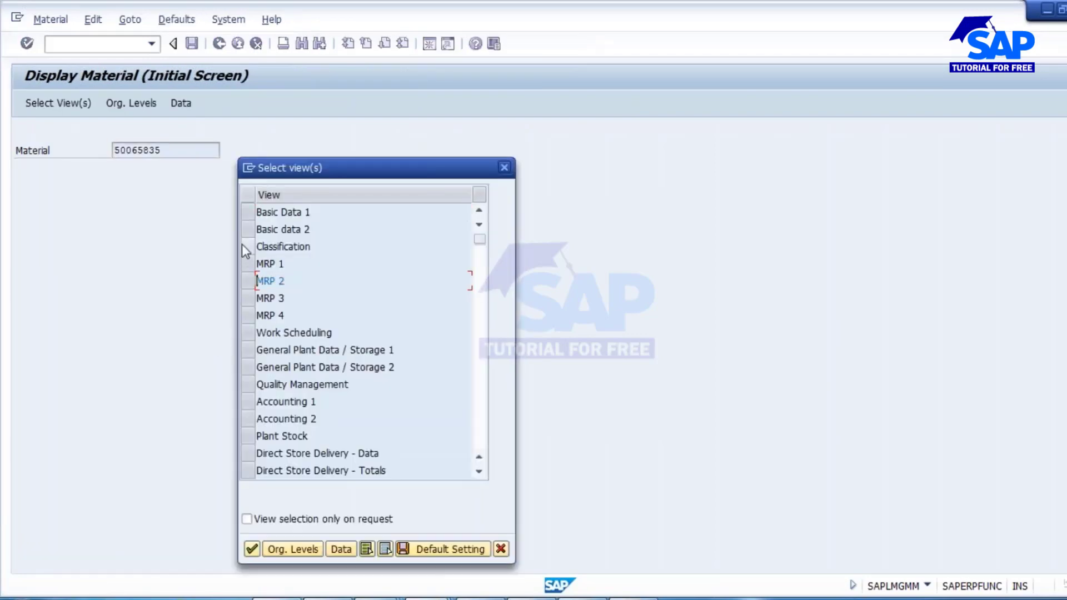
Step: Display the Classification view once more, cancel the exit prompt and go back to the initial display screen
{"action": "left_click", "coordinate": [248, 246]}
{"action": "left_click", "coordinate": [251, 550]}
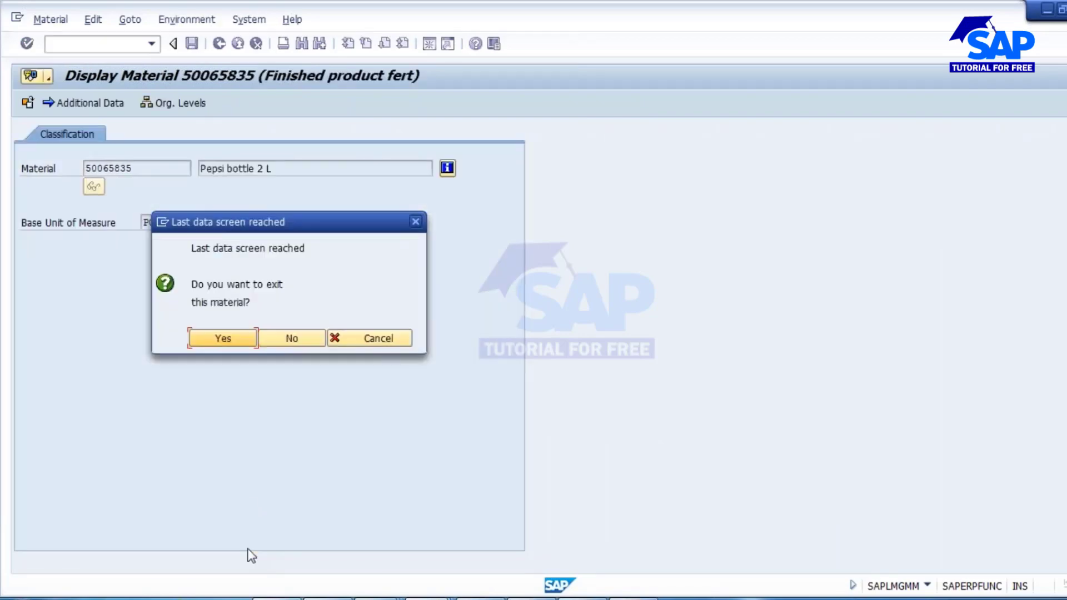
{"action": "left_click", "coordinate": [373, 340]}
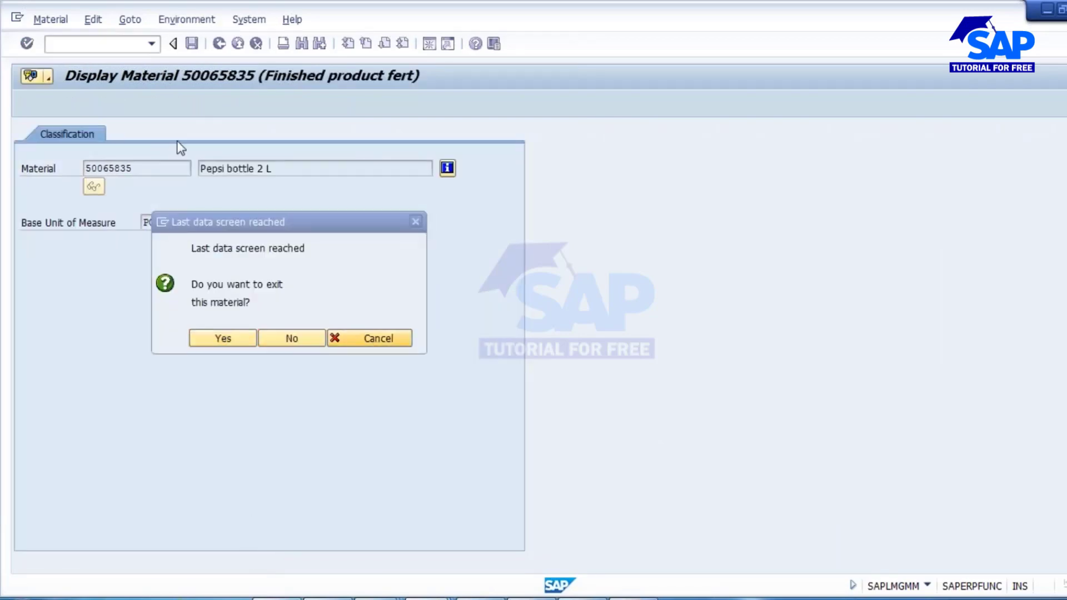
{"action": "left_click", "coordinate": [48, 20]}
{"action": "left_click", "coordinate": [221, 46]}
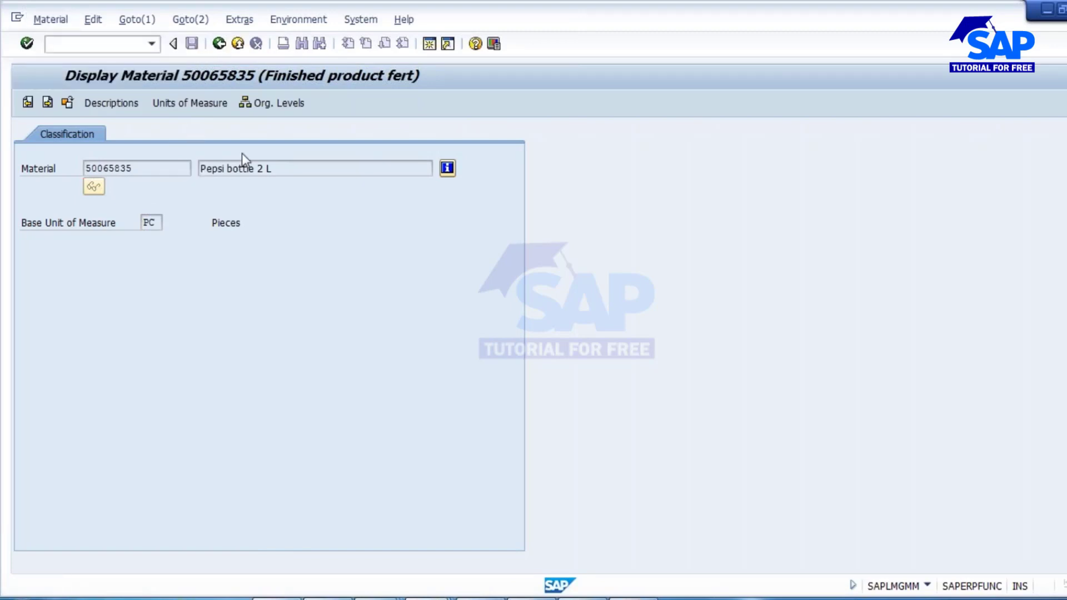
Step: Switch from displaying material 50065835 to changing it immediately
{"action": "left_click", "coordinate": [50, 20]}
{"action": "mouse_move", "coordinate": [197, 81]}
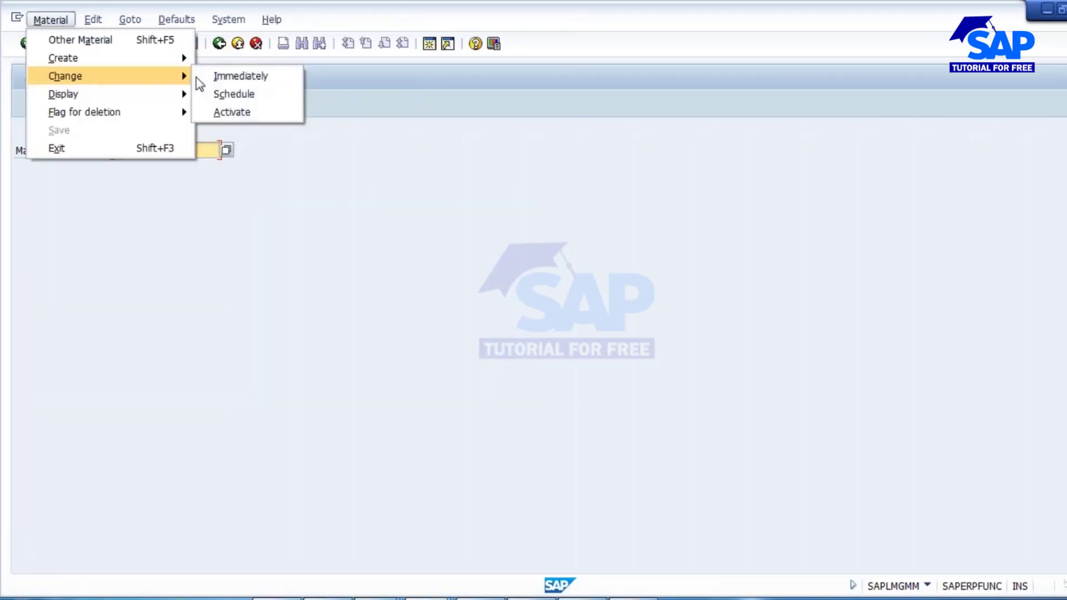
{"action": "left_click", "coordinate": [240, 76]}
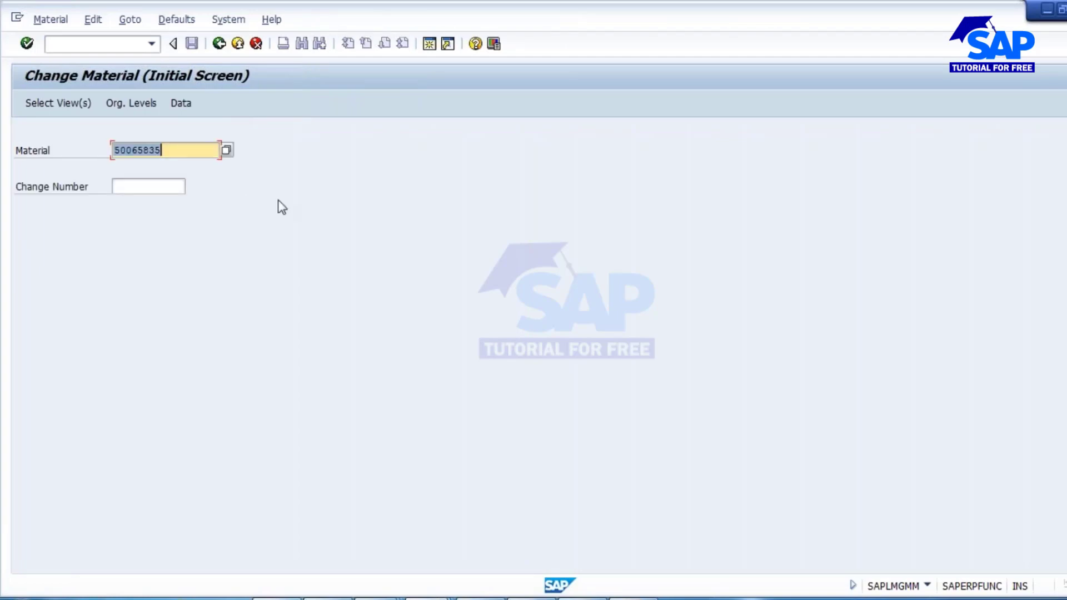
Step: Open only the Classification view of material 50065835 in change mode, then exit the material at the last data screen
{"action": "key", "text": "Return"}
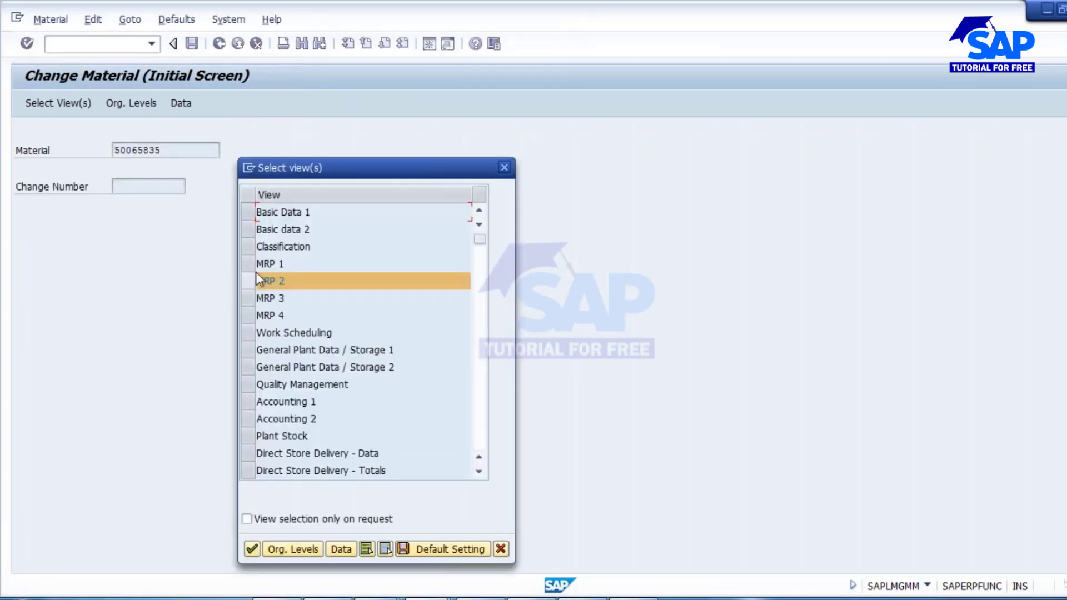
{"action": "left_click", "coordinate": [253, 246]}
{"action": "left_click", "coordinate": [251, 549]}
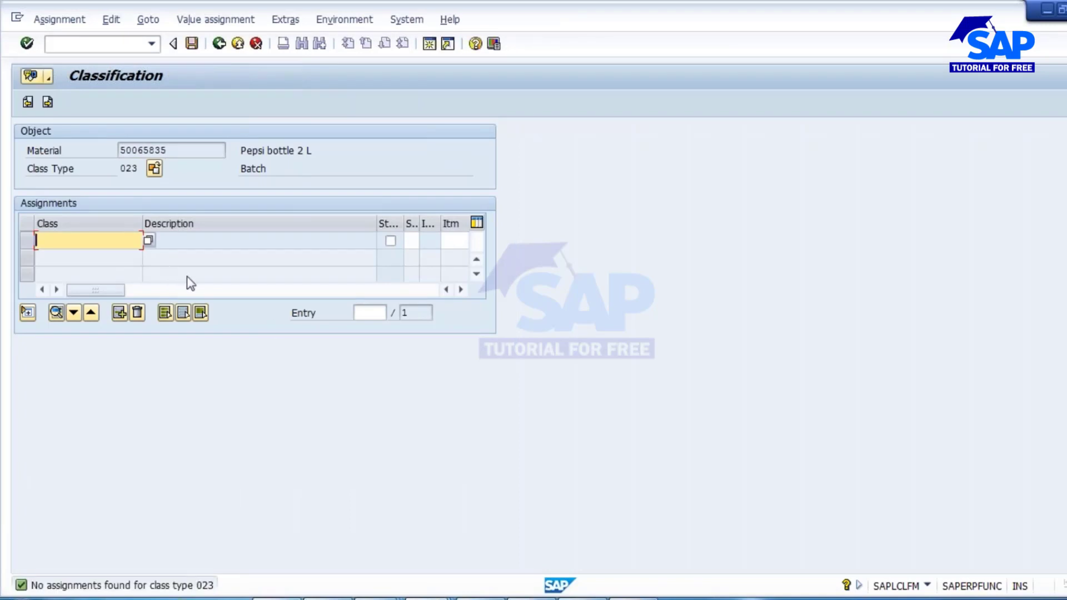
{"action": "left_click", "coordinate": [48, 102]}
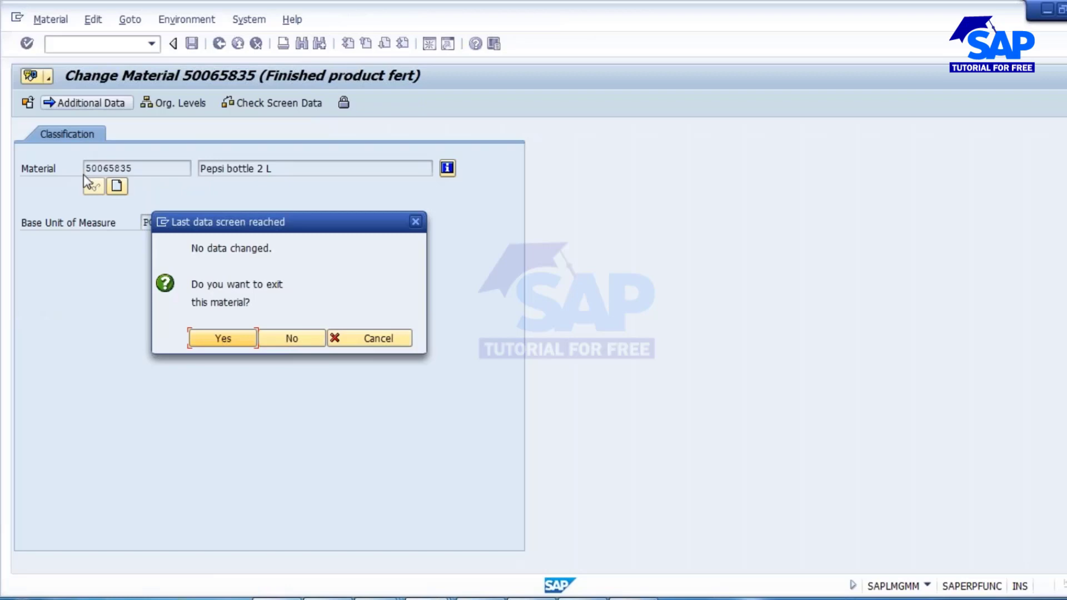
{"action": "left_click", "coordinate": [220, 338]}
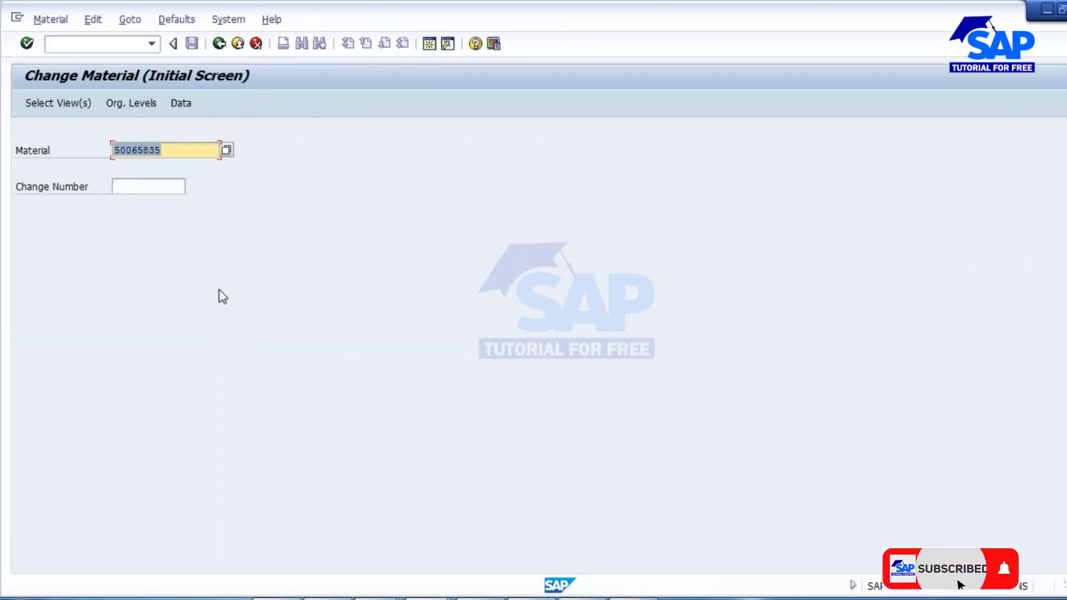
Step: Reopen material 50065835 for plant 1000 and look through its MRP 1, MRP 2, MRP 3 and MRP 4 views
{"action": "key", "text": "Return"}
{"action": "key", "text": "Return"}
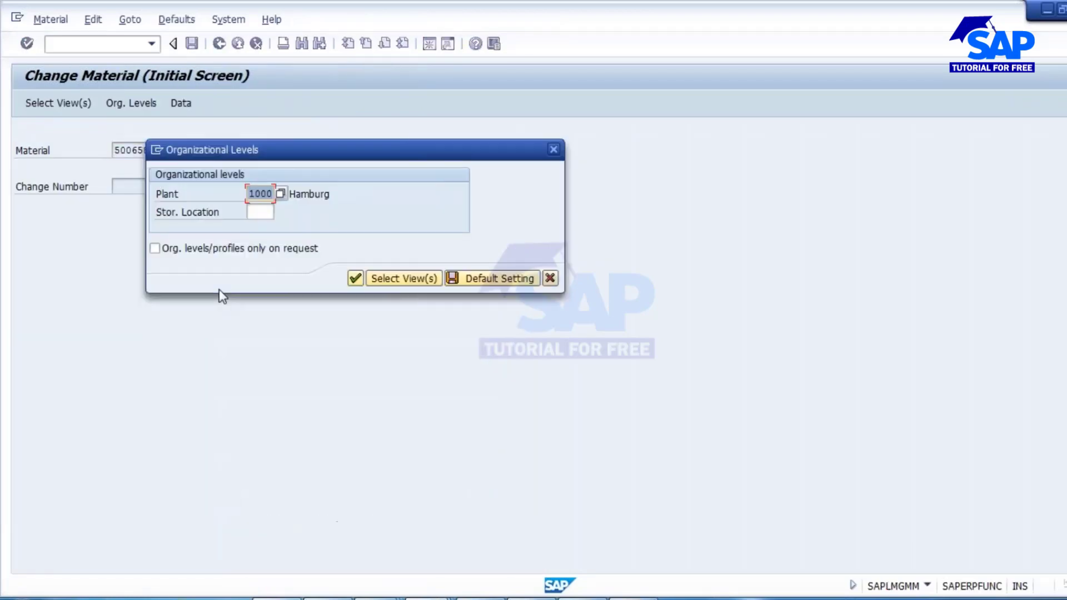
{"action": "key", "text": "Return"}
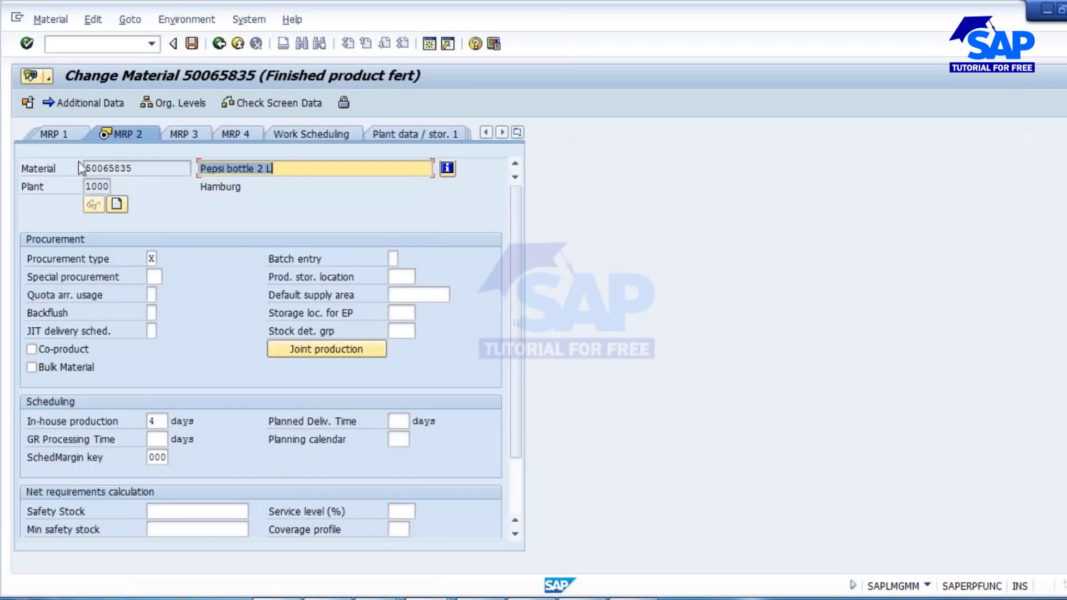
{"action": "left_click", "coordinate": [58, 133]}
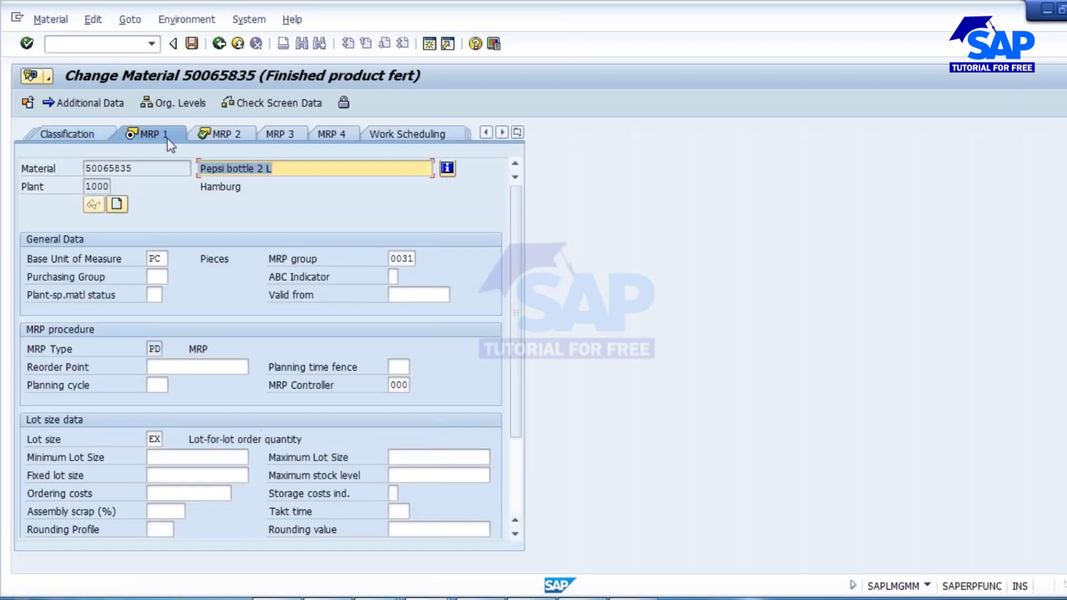
{"action": "left_click", "coordinate": [220, 136]}
{"action": "left_click", "coordinate": [213, 134]}
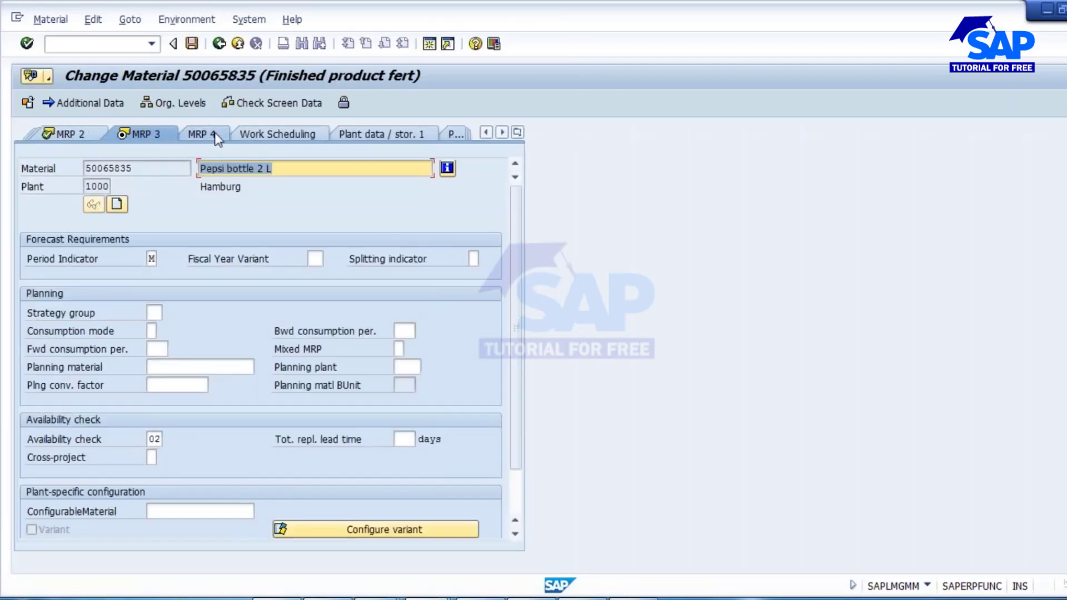
{"action": "left_click", "coordinate": [211, 135]}
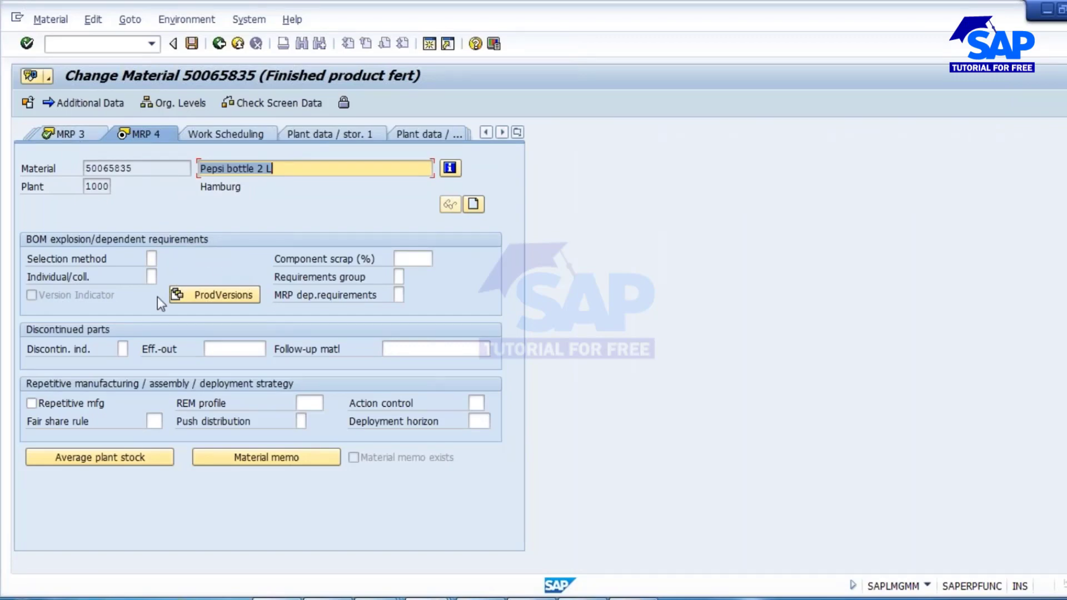
Step: Return to the MRP 3 view and examine the strategy group, consumption mode, and backward and forward consumption period fields
{"action": "left_click", "coordinate": [68, 132]}
{"action": "left_click", "coordinate": [67, 135]}
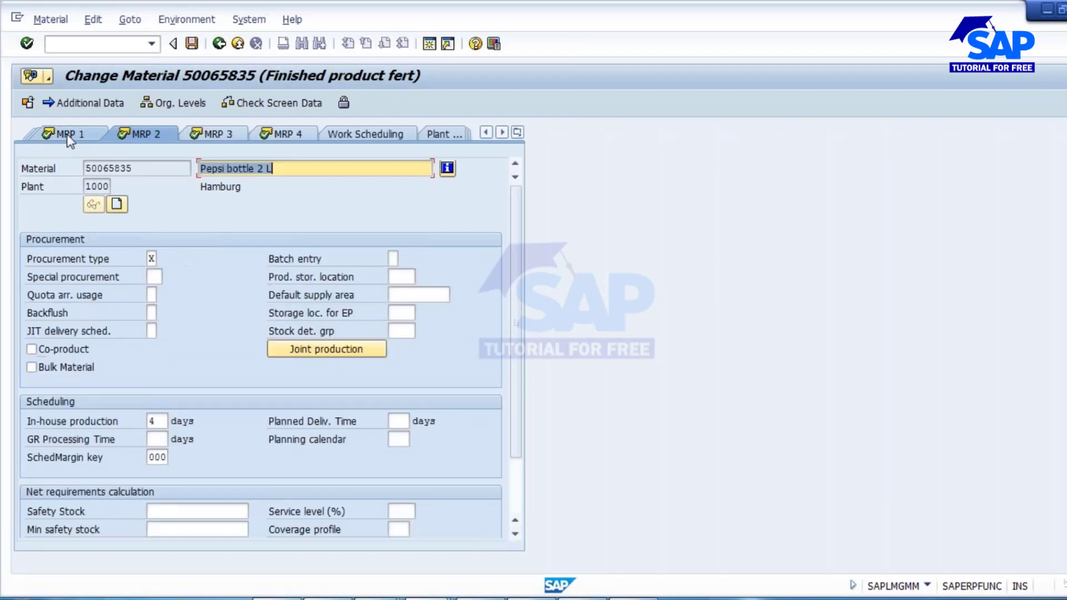
{"action": "left_click", "coordinate": [213, 135]}
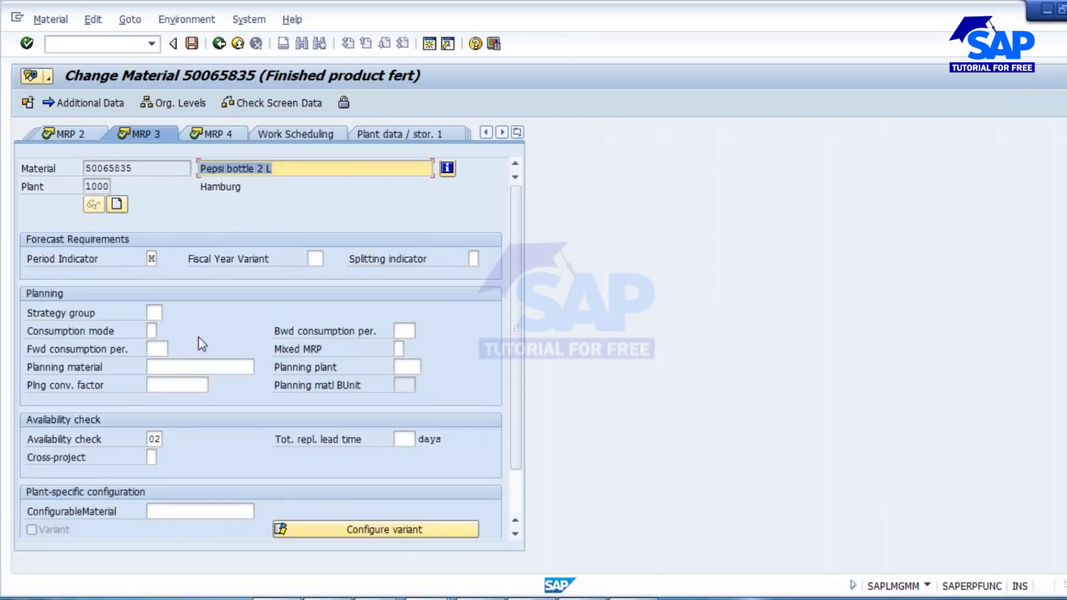
{"action": "left_click", "coordinate": [152, 313]}
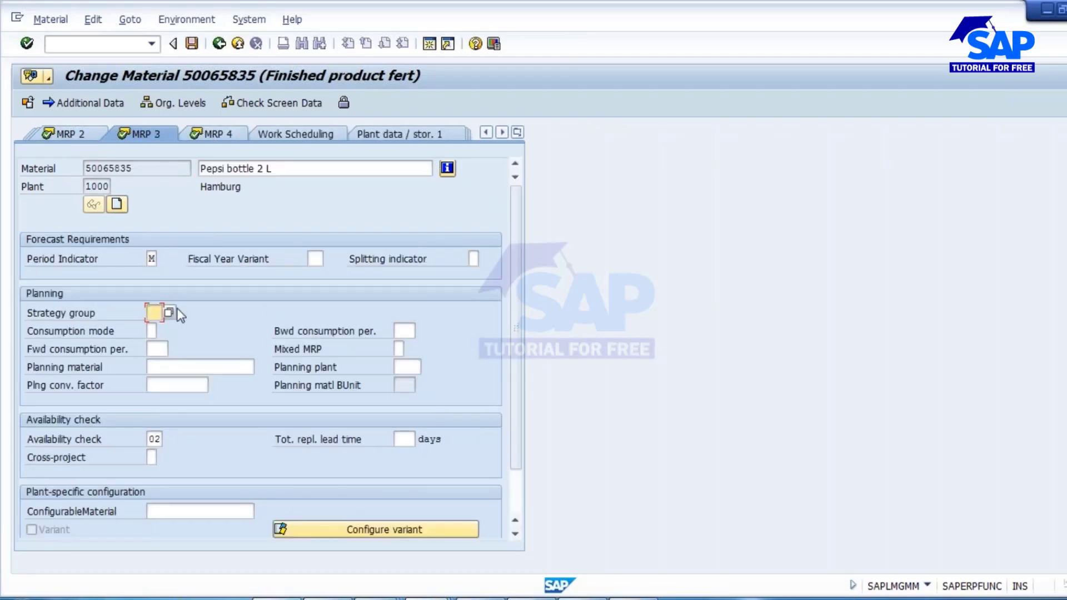
{"action": "left_click", "coordinate": [153, 331]}
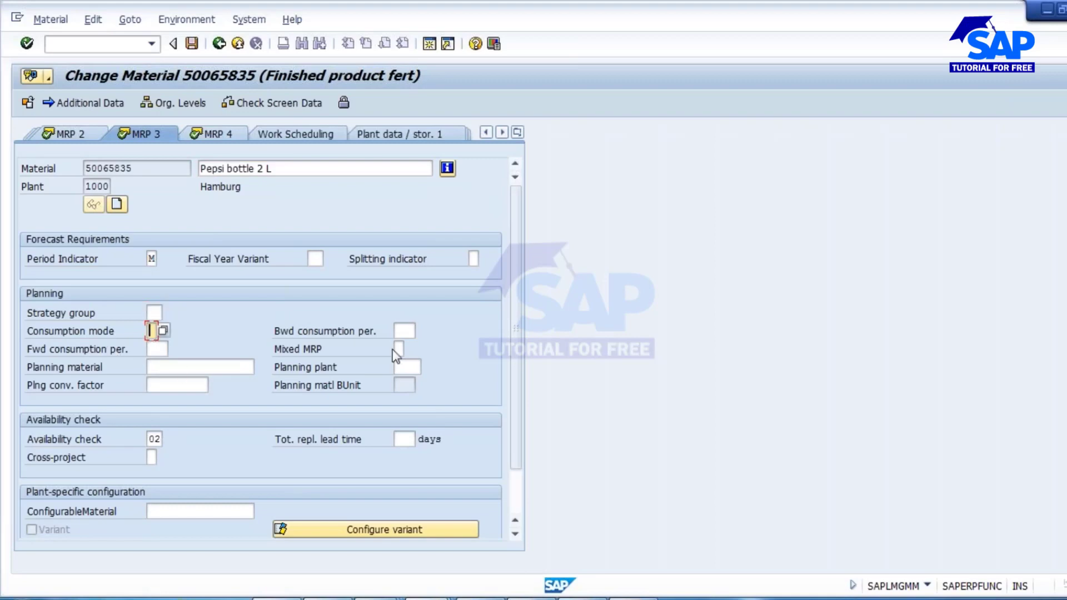
{"action": "left_click", "coordinate": [405, 332]}
{"action": "left_click", "coordinate": [158, 347]}
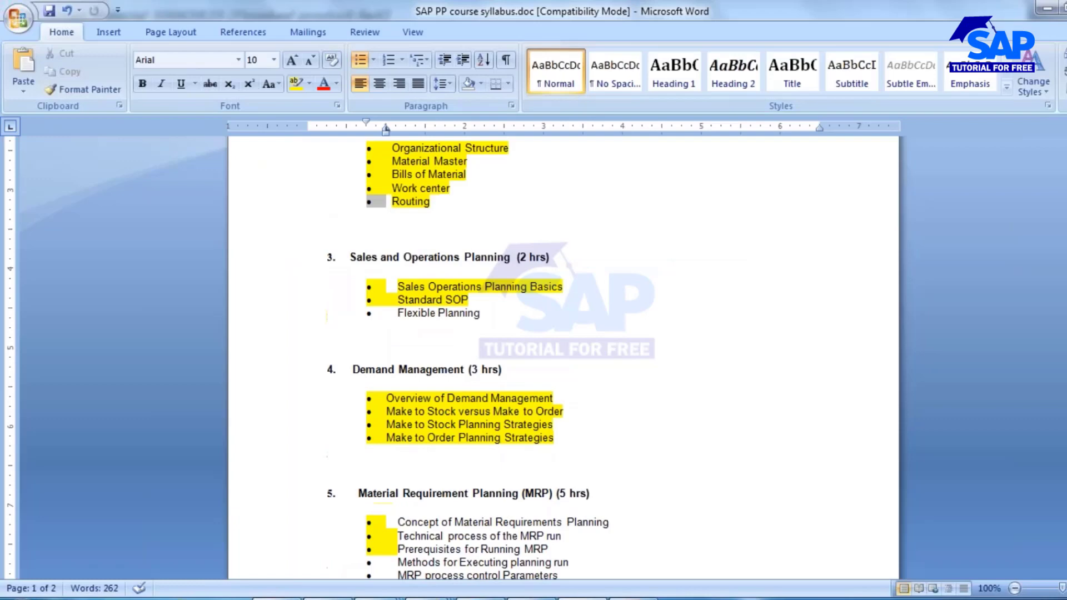
Step: Point out "Factors influencing the MRP run" in the Word syllabus, then examine the lot size field in SAP's MRP 1 view
{"action": "scroll", "coordinate": [525, 331], "scroll_direction": "down", "scroll_amount": 4}
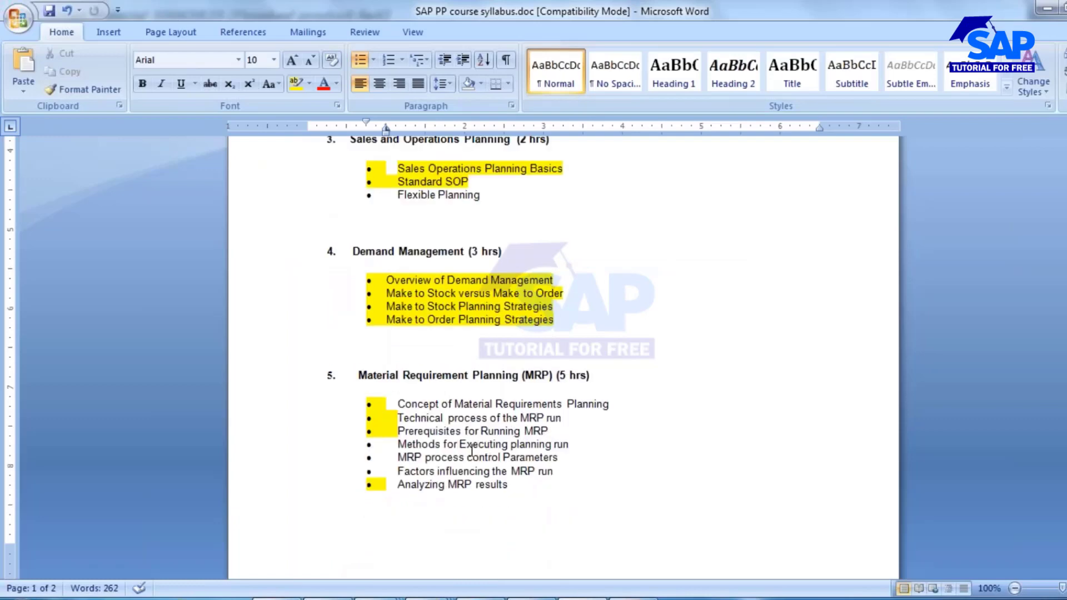
{"action": "left_click_drag", "start_coordinate": [399, 472], "coordinate": [554, 471]}
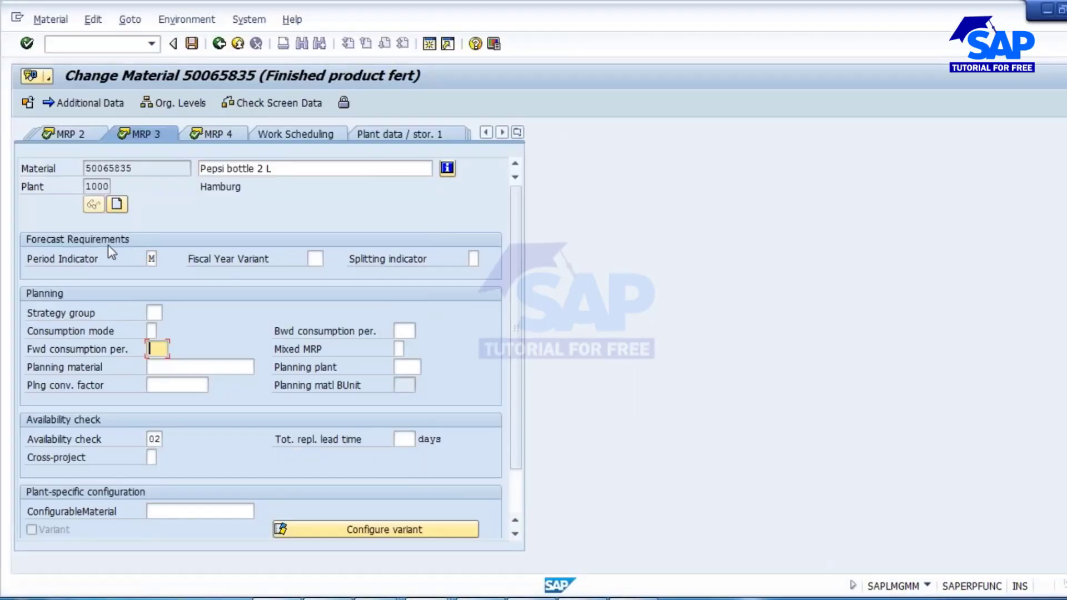
{"action": "left_click", "coordinate": [78, 132]}
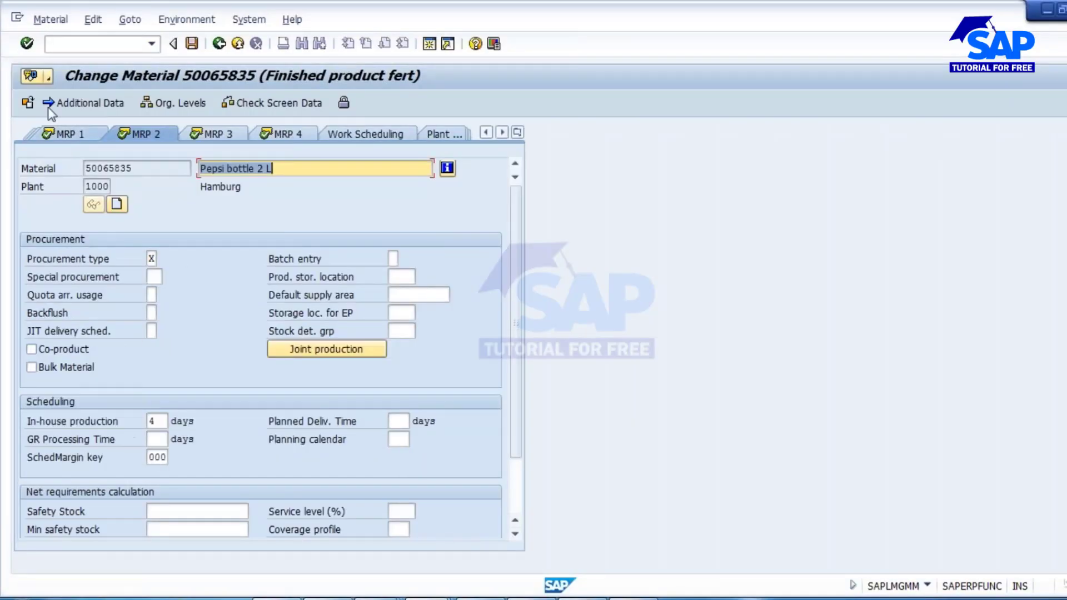
{"action": "left_click", "coordinate": [61, 133]}
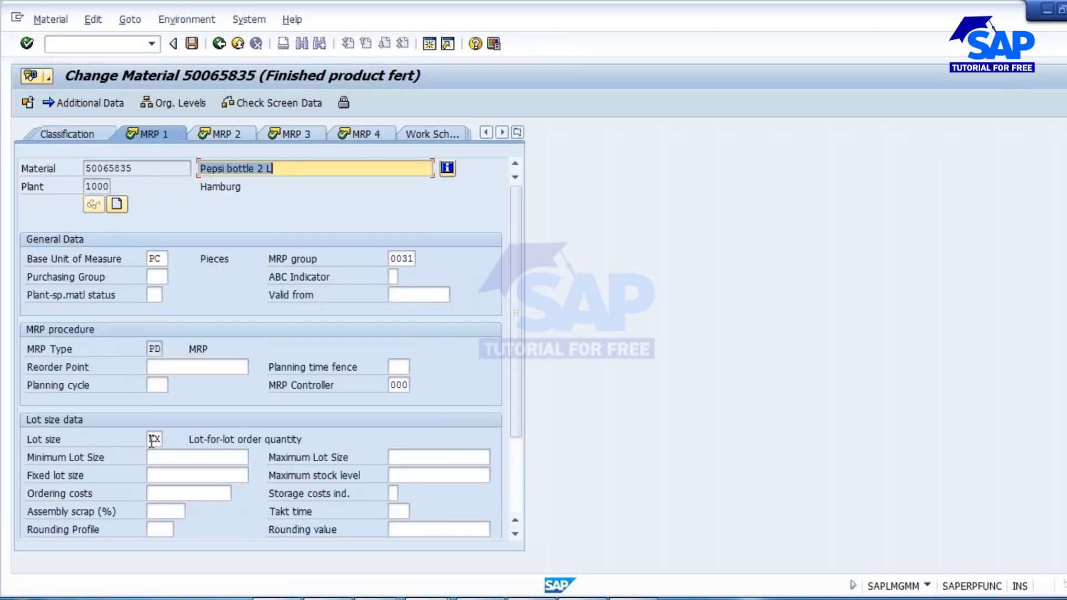
{"action": "left_click", "coordinate": [153, 439]}
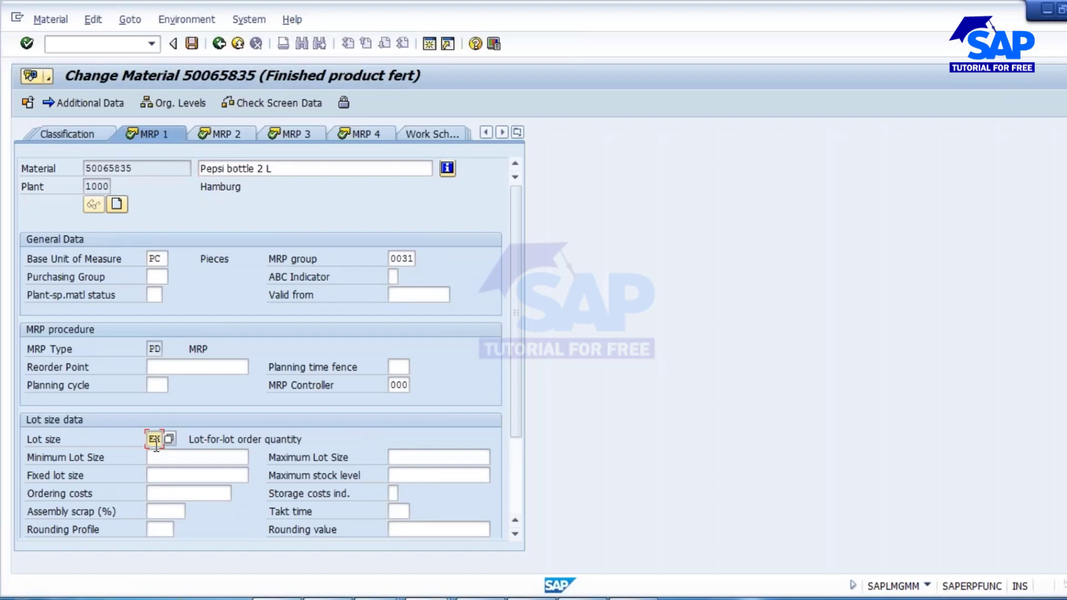
Step: Go through the MRP 2 to MRP 4 views to Work Scheduling, then show the Material List slide in PowerPoint
{"action": "left_click", "coordinate": [221, 134]}
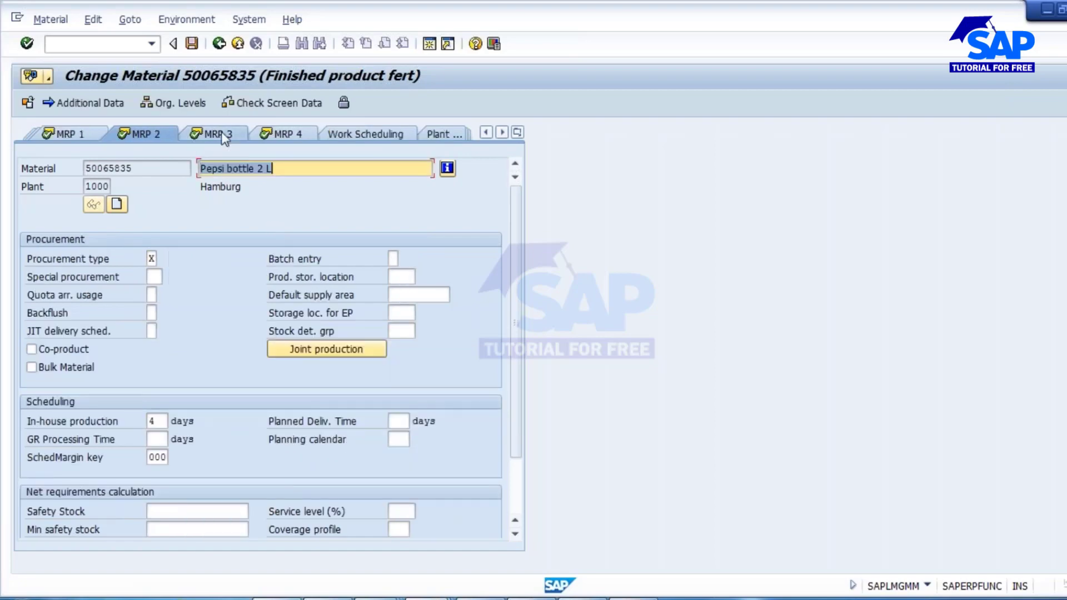
{"action": "left_click", "coordinate": [221, 135]}
{"action": "left_click", "coordinate": [222, 136]}
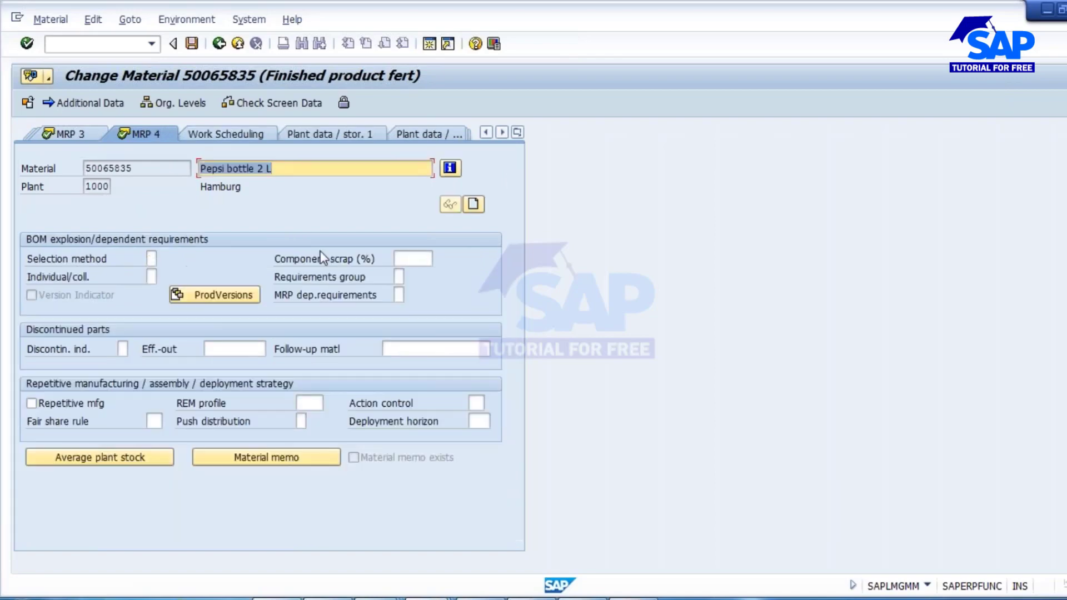
{"action": "left_click", "coordinate": [223, 136]}
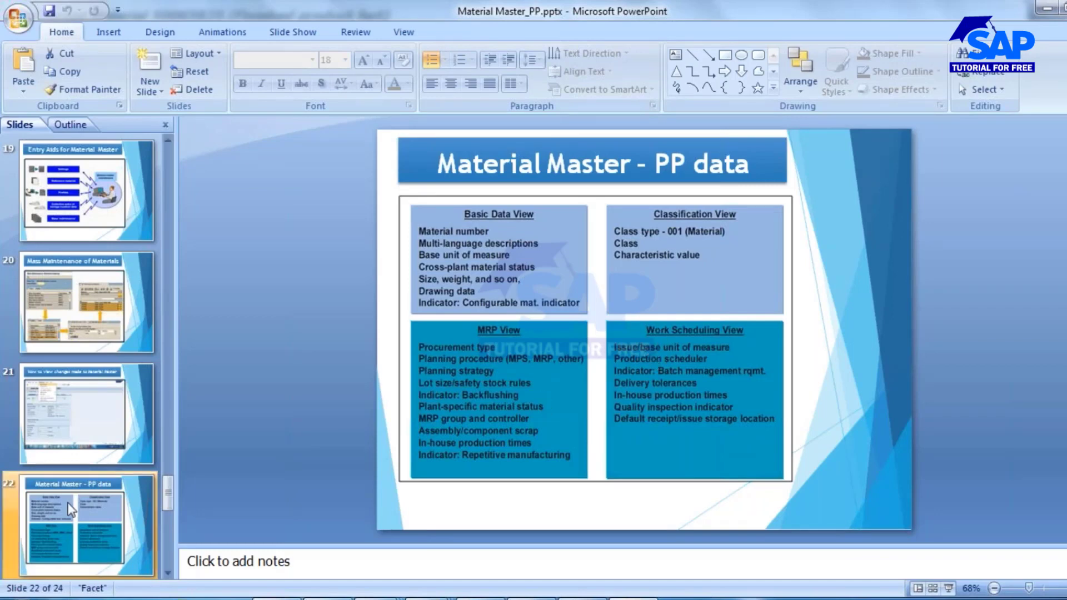
{"action": "scroll", "coordinate": [71, 510], "scroll_direction": "down", "scroll_amount": 3}
{"action": "left_click", "coordinate": [70, 306]}
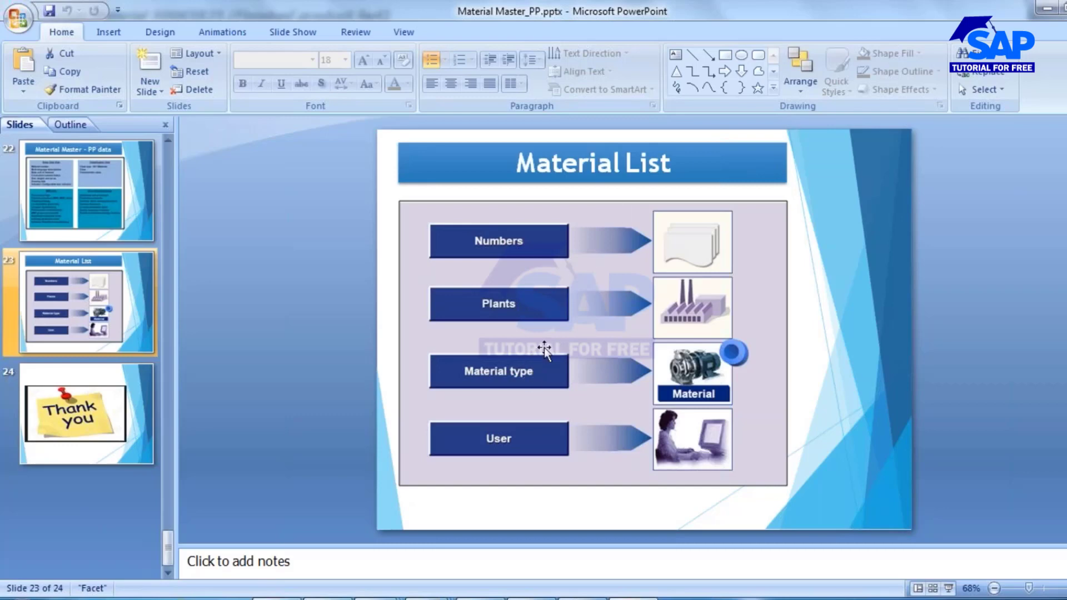
Step: Switch back to SAP, save material 50065835 and leave the change transaction for the SAP Easy Access screen
{"action": "mouse_move", "coordinate": [428, 597]}
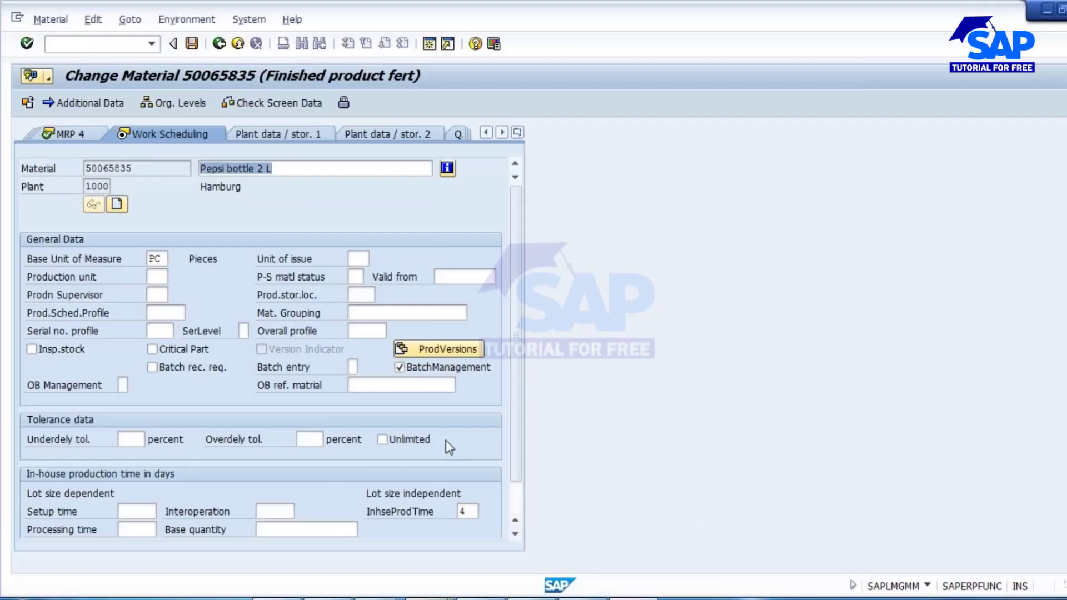
{"action": "left_click", "coordinate": [698, 514]}
{"action": "left_click", "coordinate": [192, 45]}
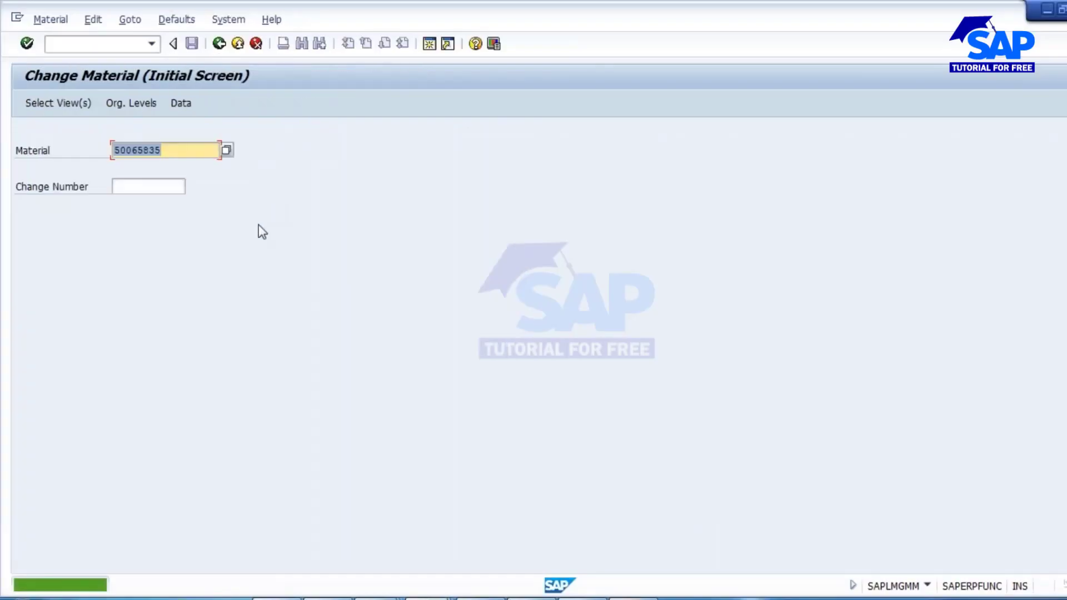
{"action": "key", "text": "F3"}
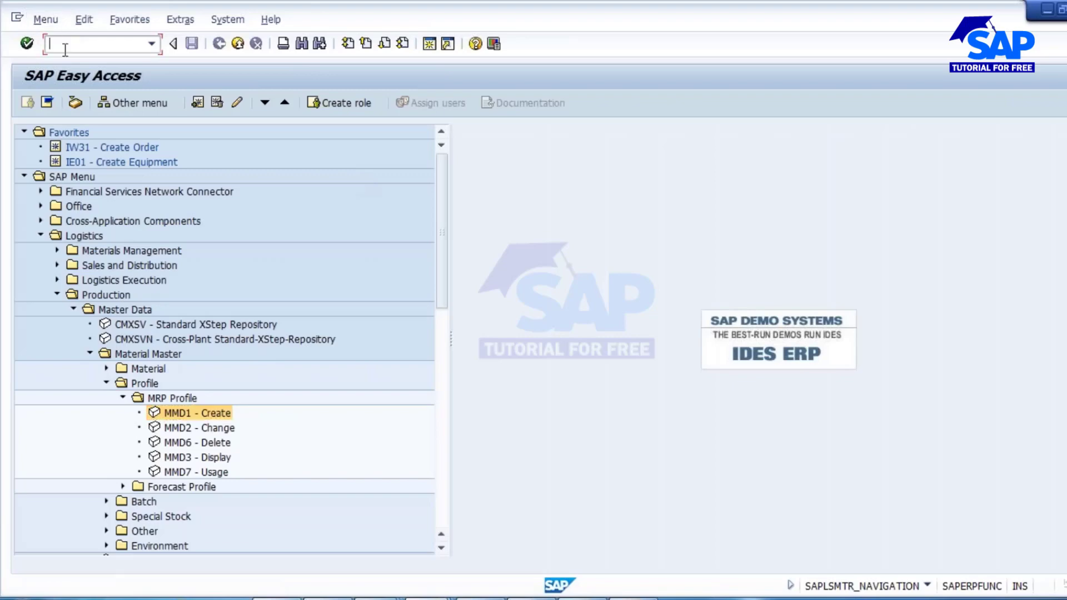
Step: Run the Materials List transaction MM60 for plant 1000 without a material number and browse down the resulting list
{"action": "type", "text": "MM60"}
{"action": "key", "text": "Return"}
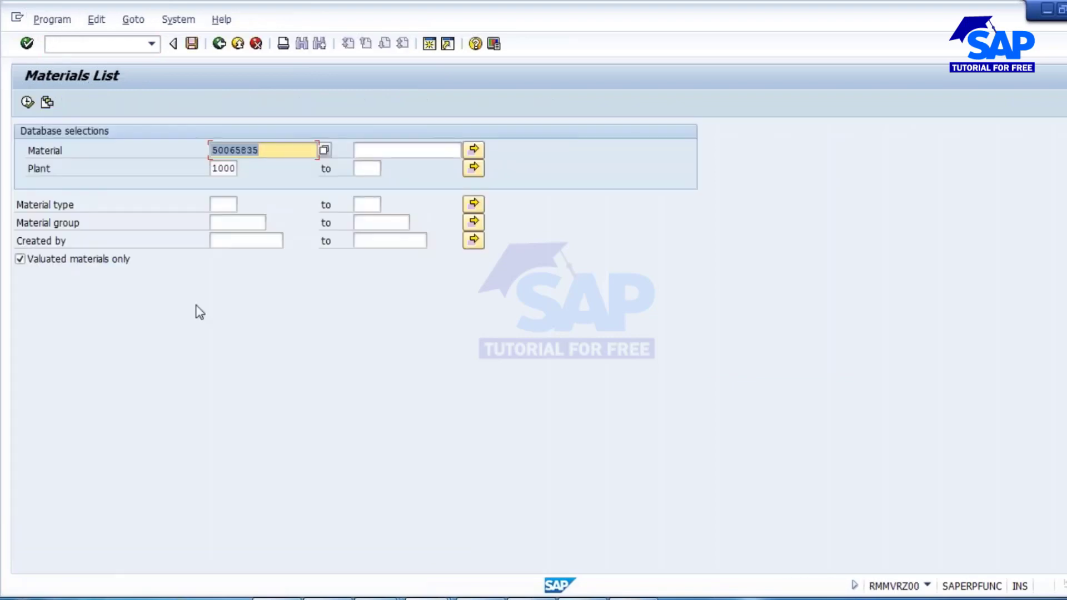
{"action": "key", "text": "Delete"}
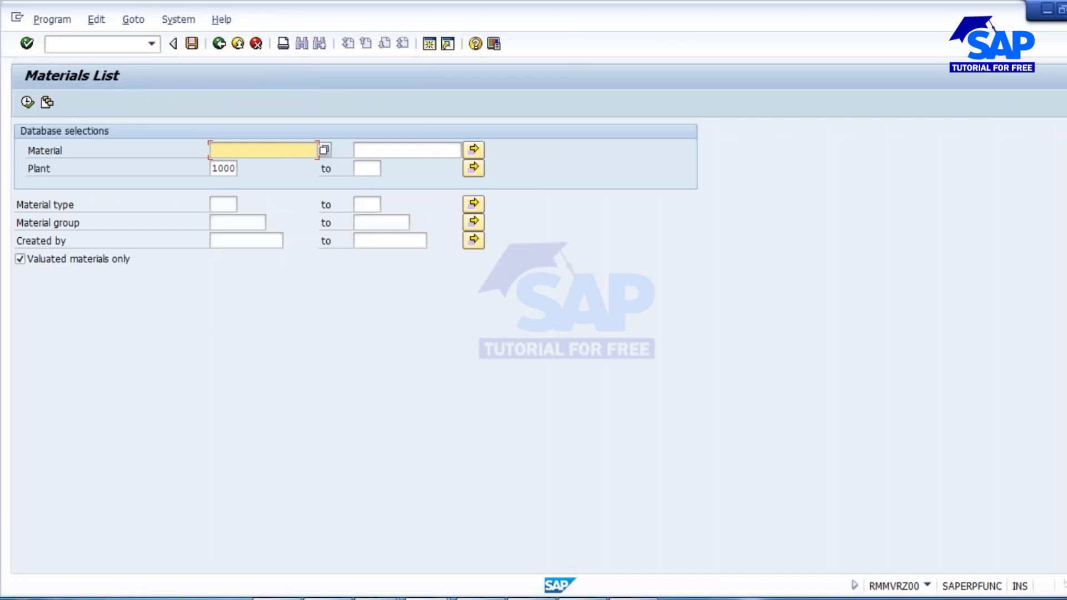
{"action": "key", "text": "Tab"}
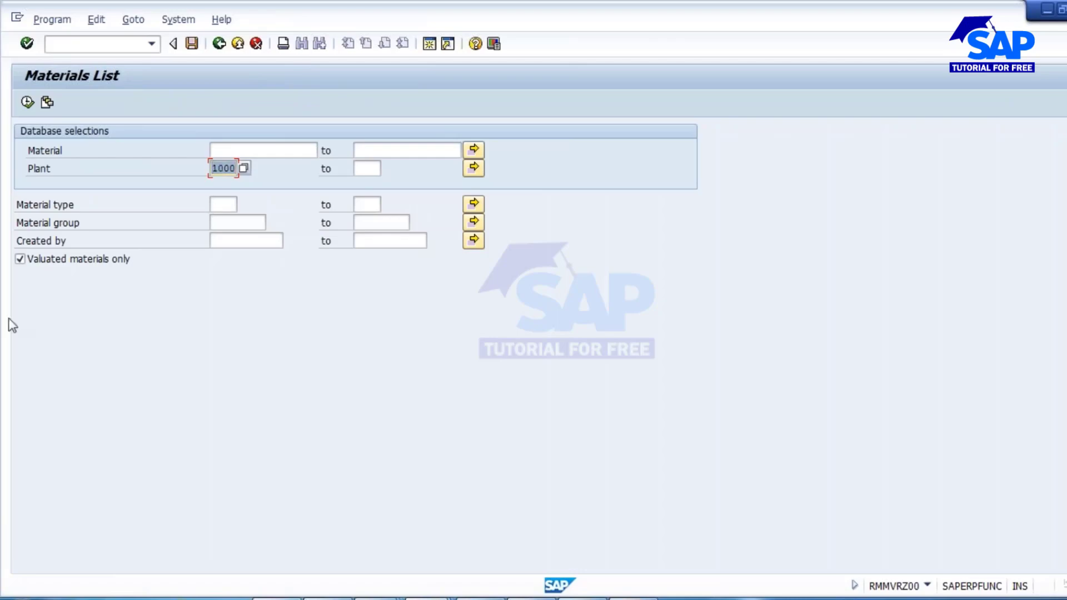
{"action": "left_click", "coordinate": [26, 103]}
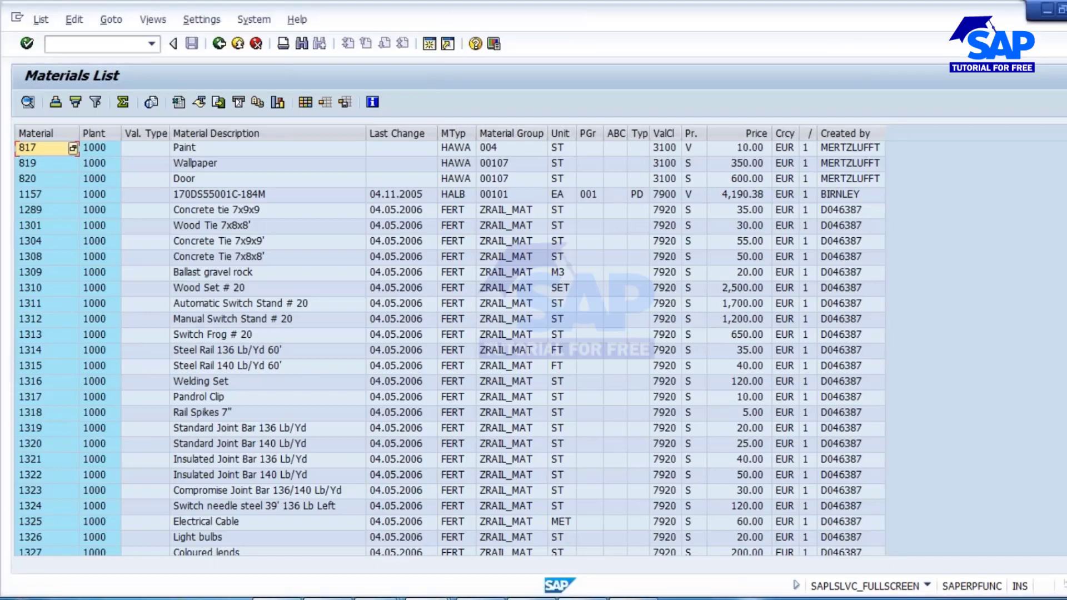
{"action": "left_click_drag", "start_coordinate": [1065, 152], "coordinate": [1065, 445]}
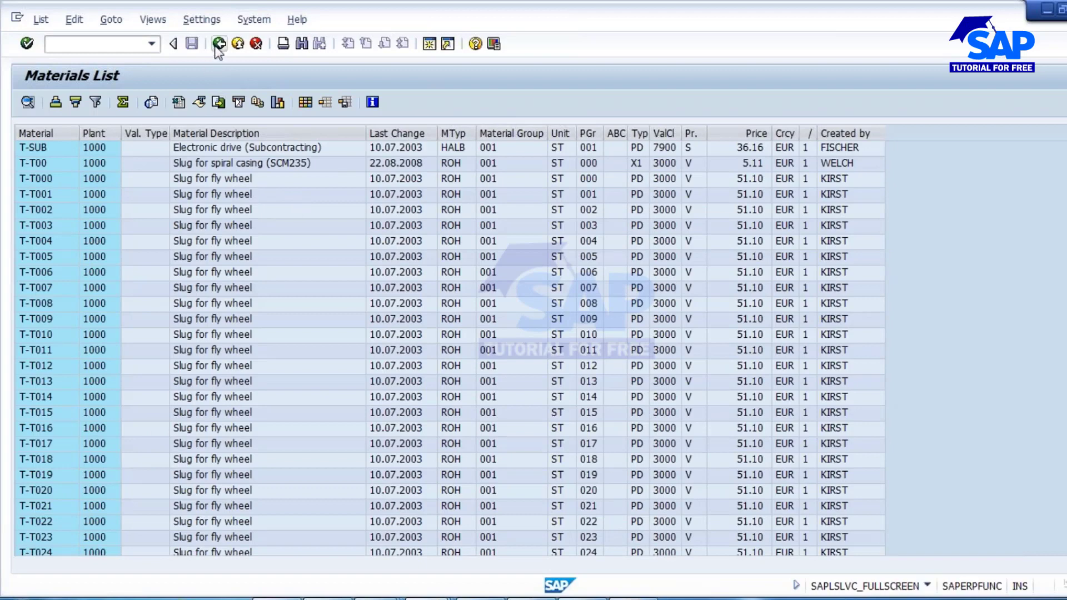
Step: Return to the Materials List selection and restrict the material type to FERT, chosen from the possible entries
{"action": "left_click", "coordinate": [219, 44]}
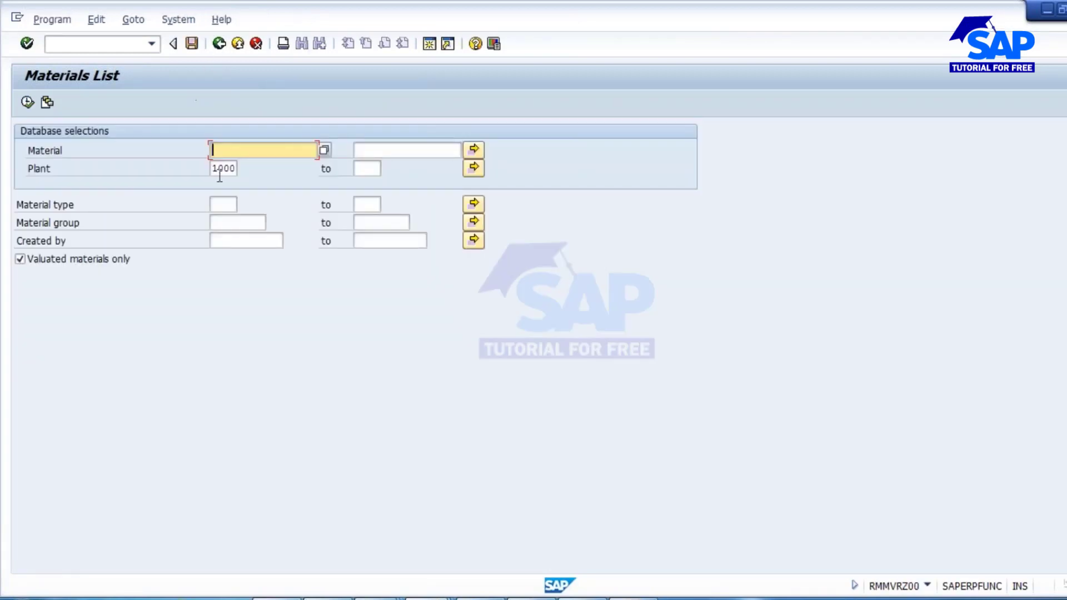
{"action": "left_click", "coordinate": [223, 203]}
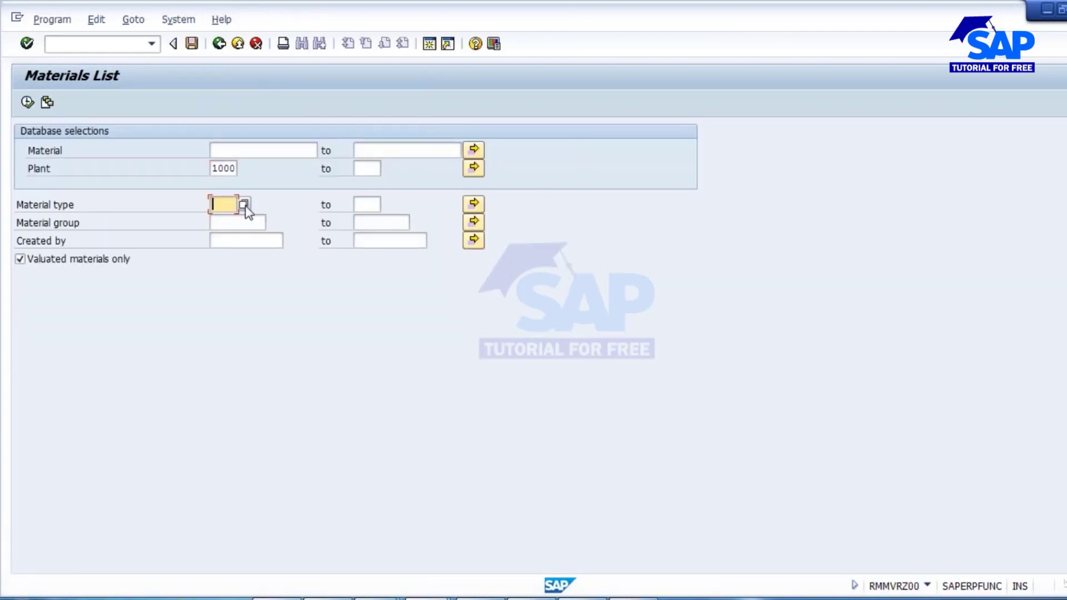
{"action": "left_click", "coordinate": [245, 205]}
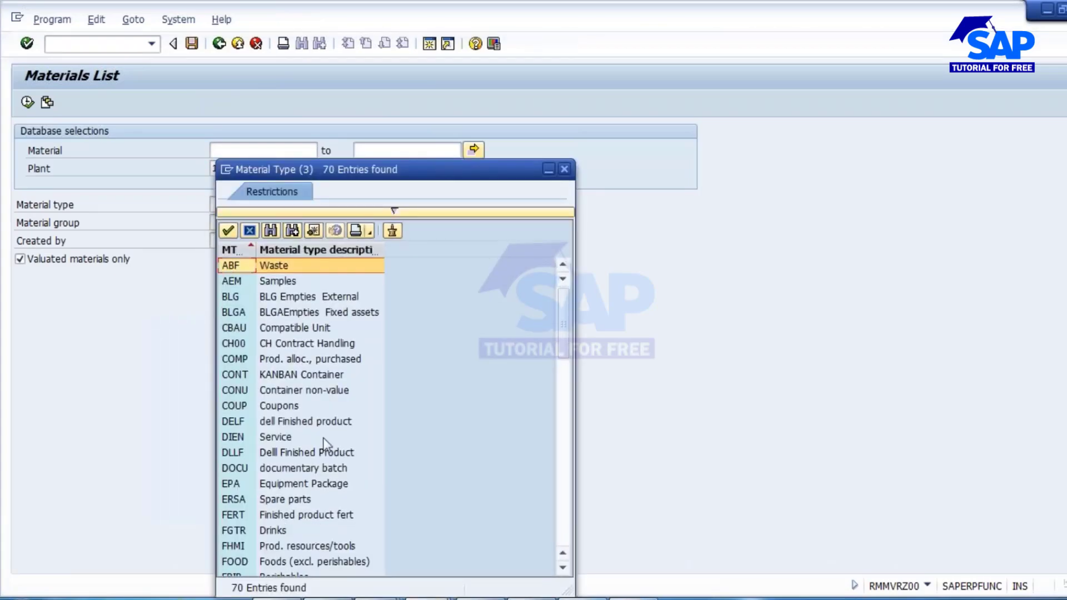
{"action": "left_click_drag", "start_coordinate": [353, 171], "coordinate": [462, 120]}
{"action": "double_click", "coordinate": [386, 465]}
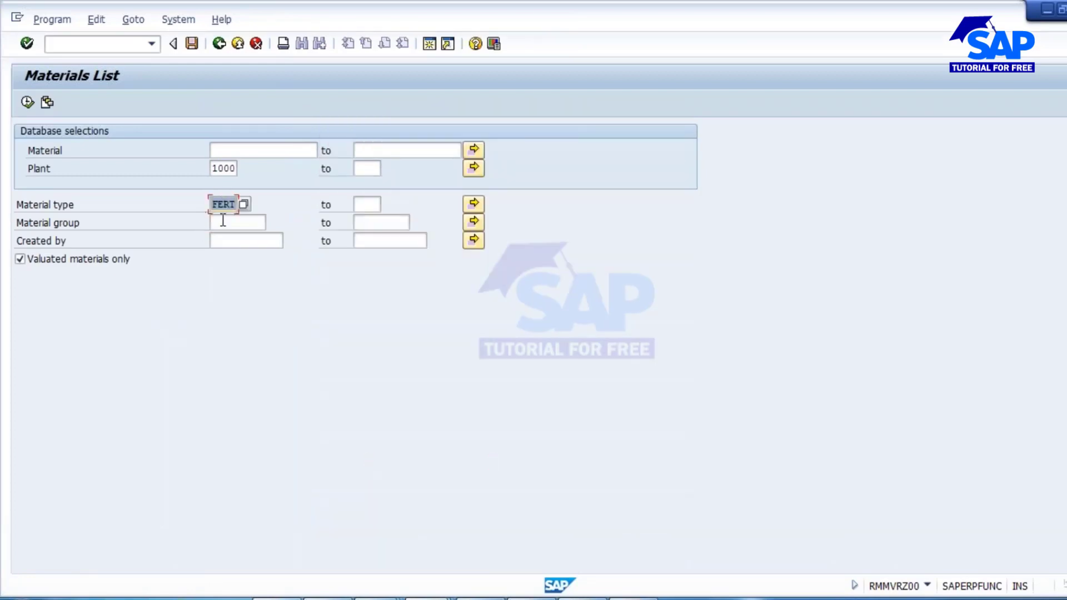
Step: Run the Materials List for plant 1000 and material type FERT, widen the material type column and browse down the entries
{"action": "left_click", "coordinate": [224, 205]}
{"action": "left_click", "coordinate": [226, 169]}
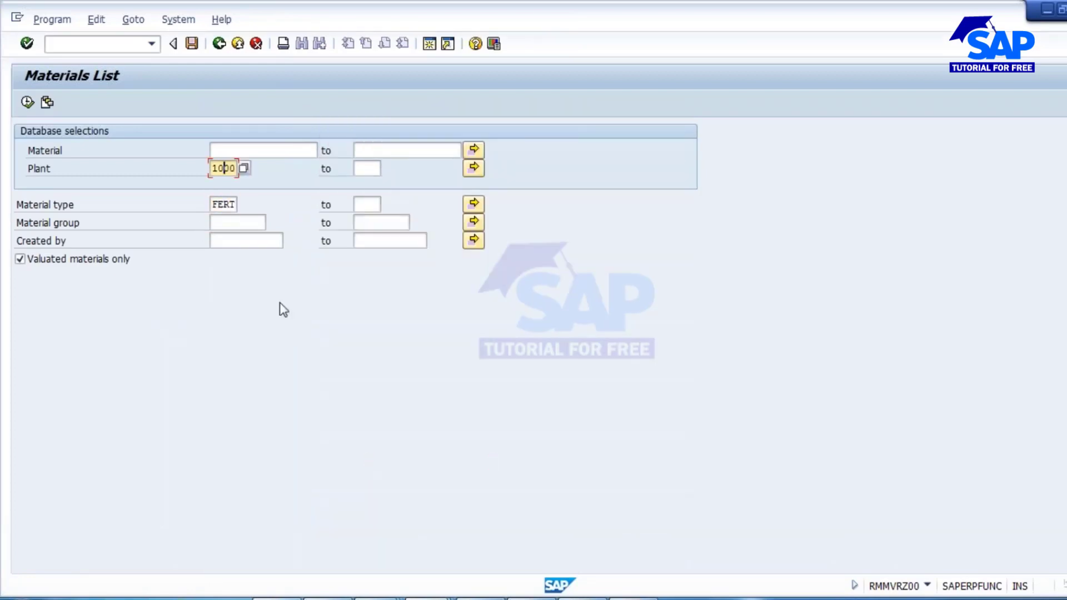
{"action": "left_click", "coordinate": [28, 103]}
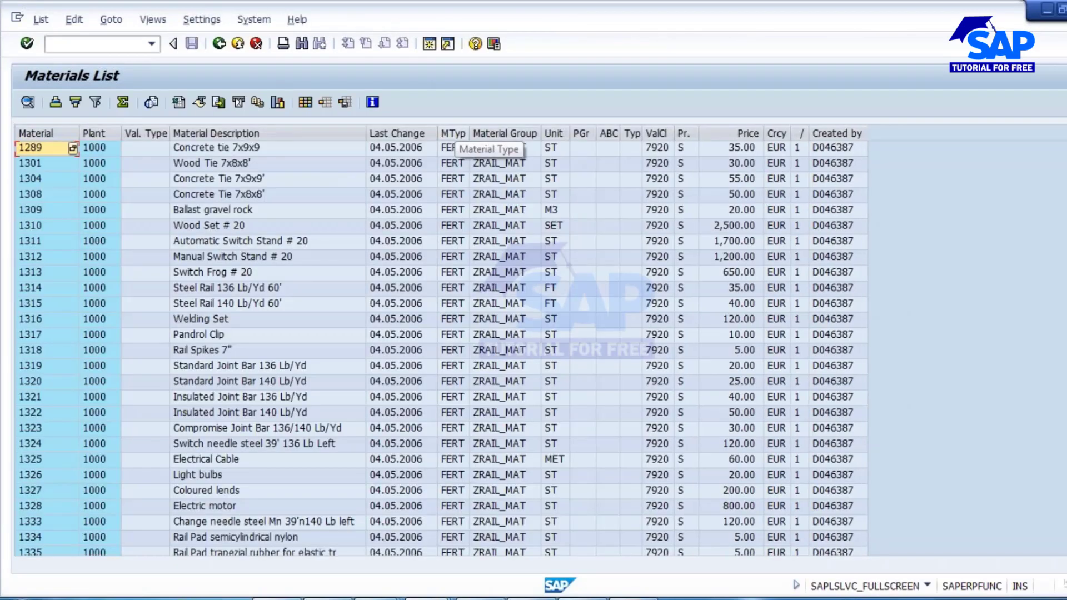
{"action": "left_click", "coordinate": [453, 134]}
{"action": "left_click_drag", "start_coordinate": [470, 133], "coordinate": [492, 149]}
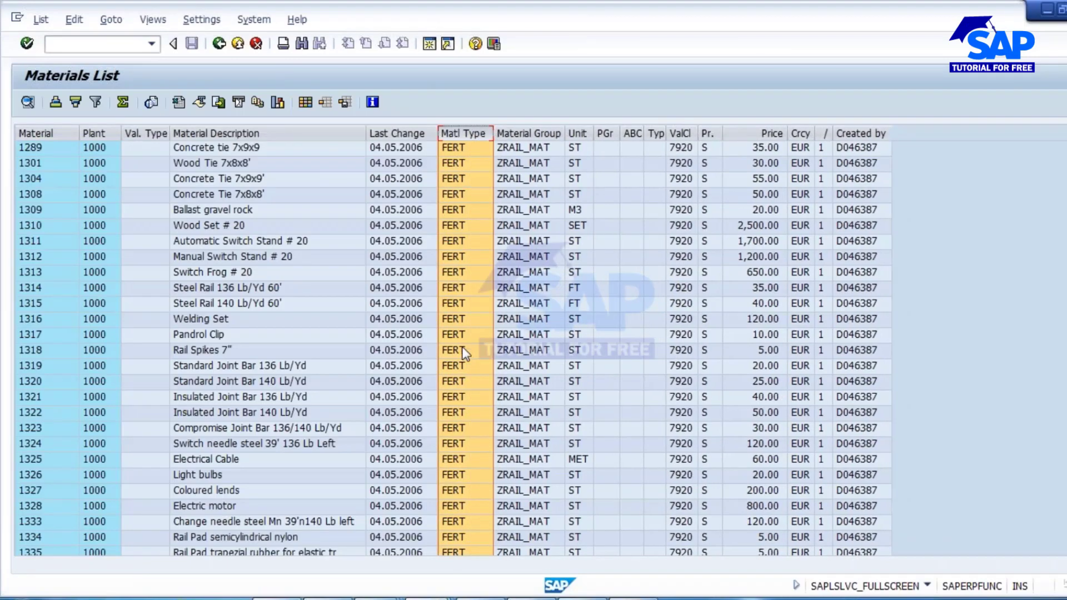
{"action": "scroll", "coordinate": [461, 345], "scroll_direction": "down", "scroll_amount": 15}
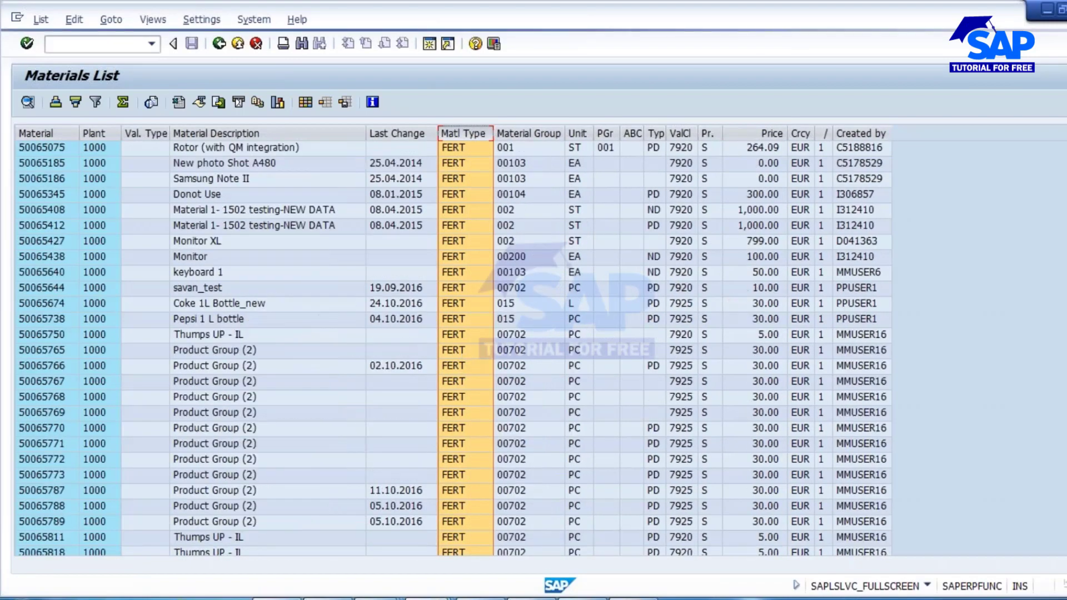
{"action": "scroll", "coordinate": [46, 168], "scroll_direction": "down", "scroll_amount": 7}
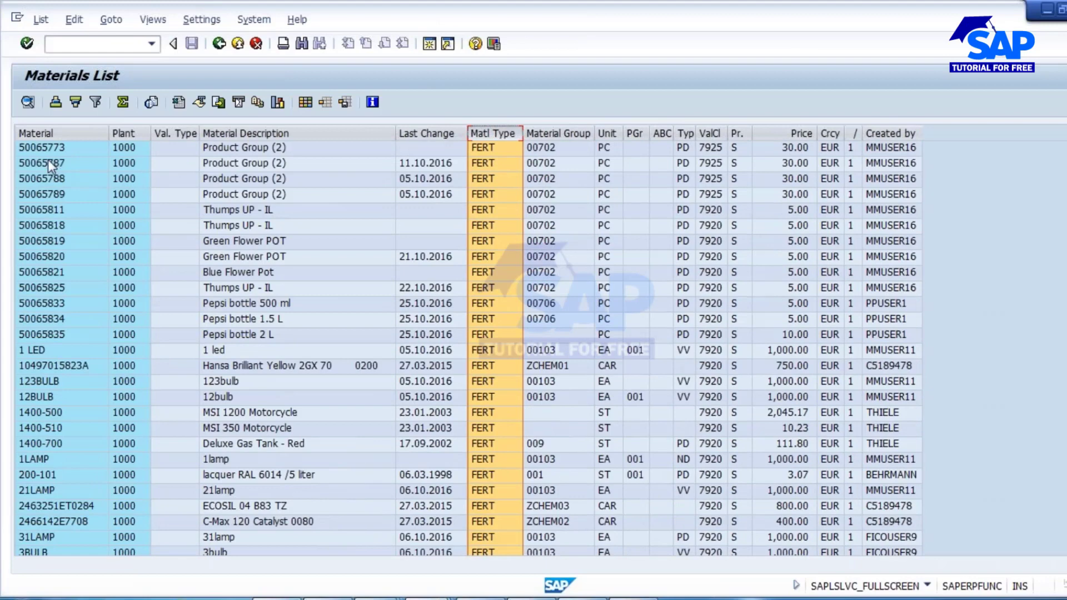
{"action": "left_click", "coordinate": [47, 160]}
Step: Return to the selection criteria, restrict Created by to PPUSER1 and run the Materials List again
{"action": "left_click", "coordinate": [219, 43]}
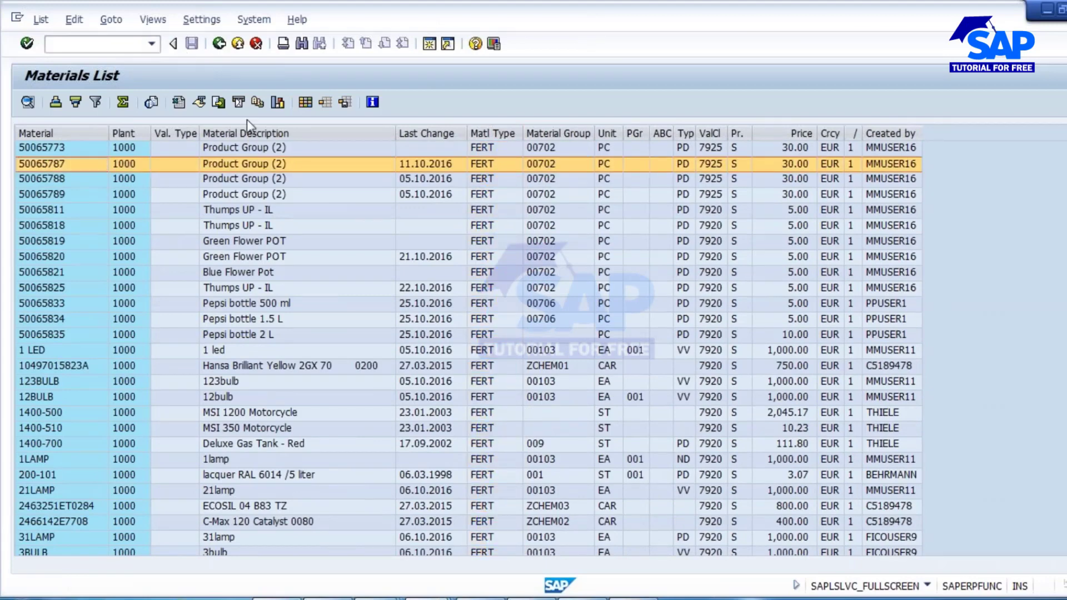
{"action": "left_click", "coordinate": [222, 205]}
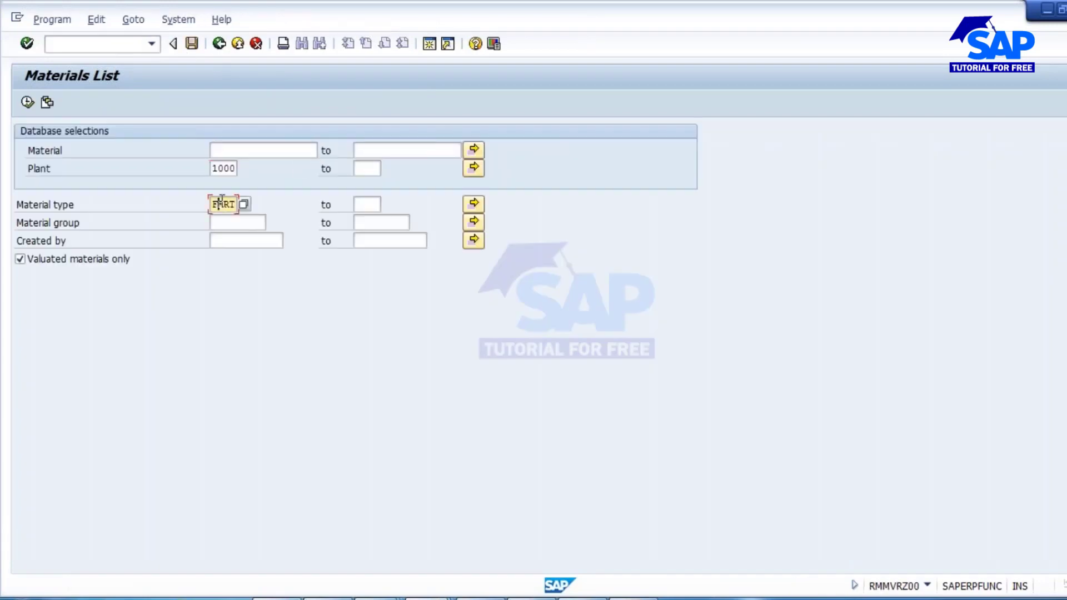
{"action": "left_click", "coordinate": [229, 167]}
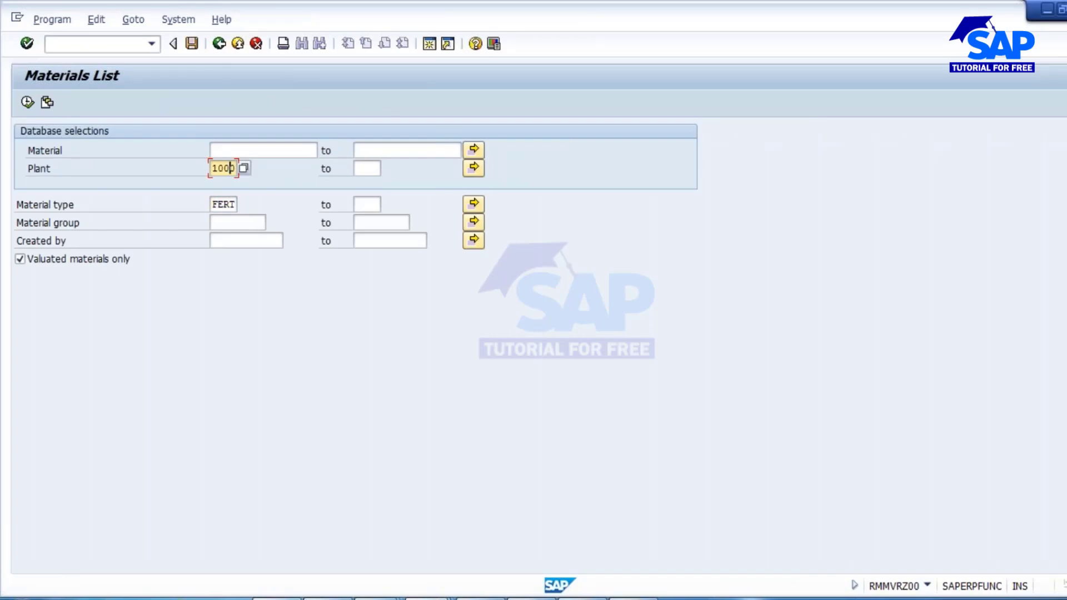
{"action": "left_click", "coordinate": [236, 240]}
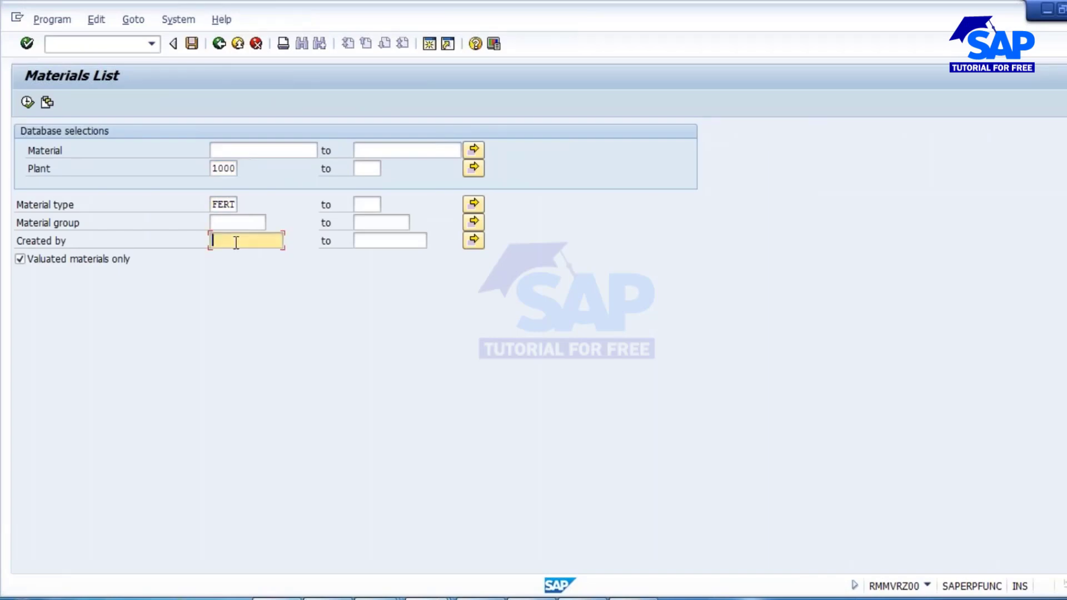
{"action": "type", "text": "pp"}
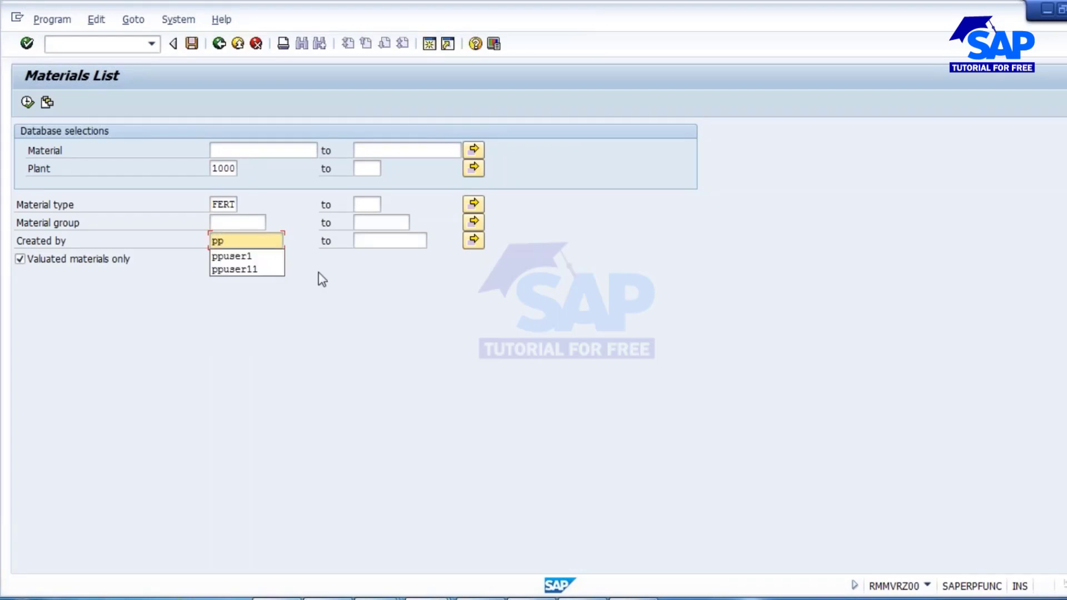
{"action": "left_click", "coordinate": [215, 257]}
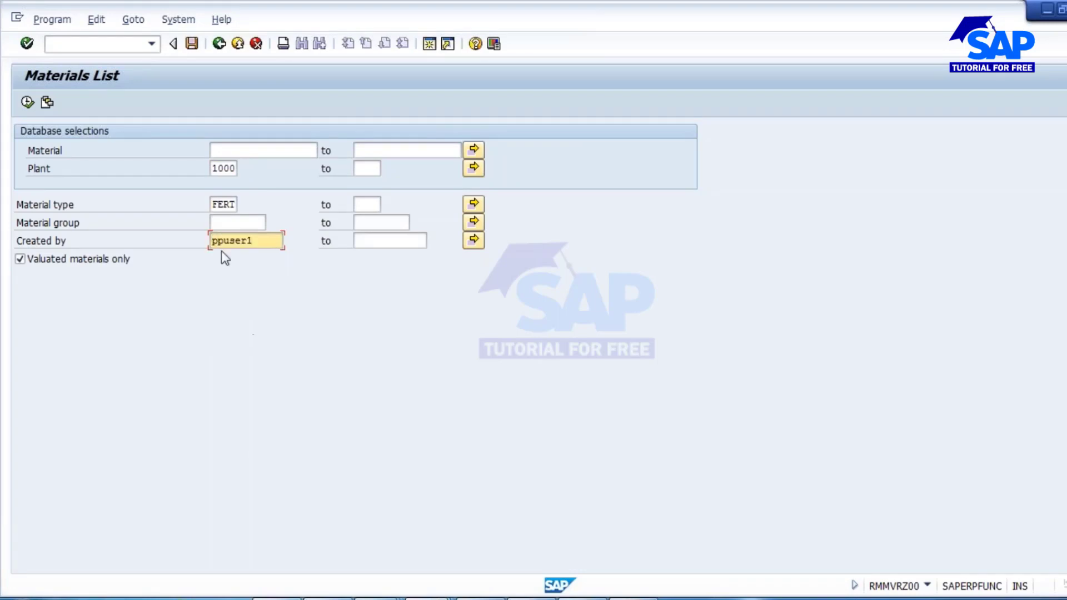
{"action": "left_click", "coordinate": [27, 103]}
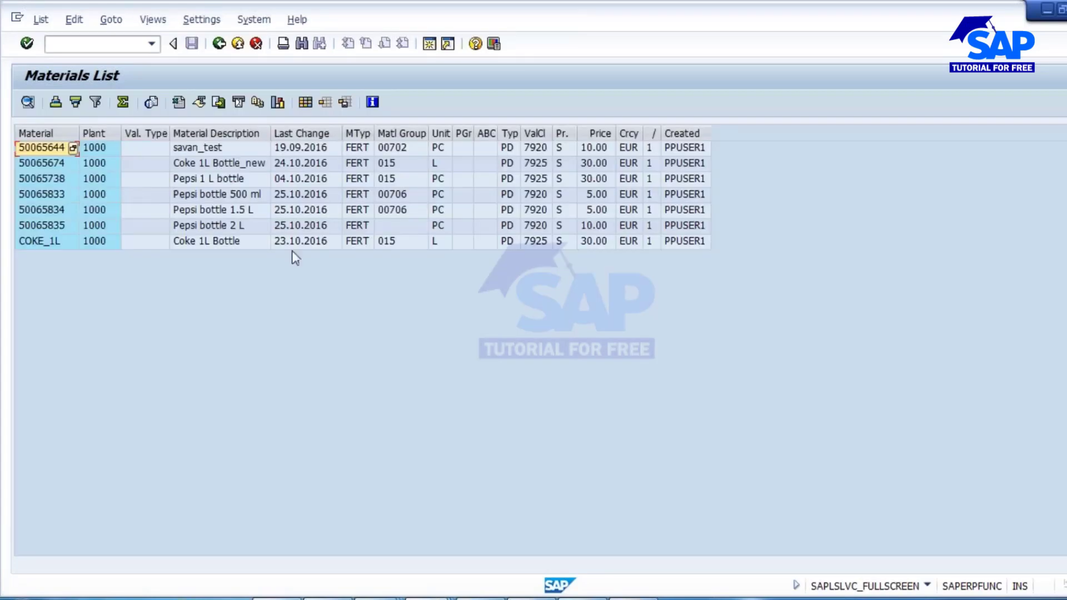
Step: Go through the listed materials, examining the material numbers and descriptions of the Pepsi and Coke bottle entries
{"action": "left_click", "coordinate": [35, 196]}
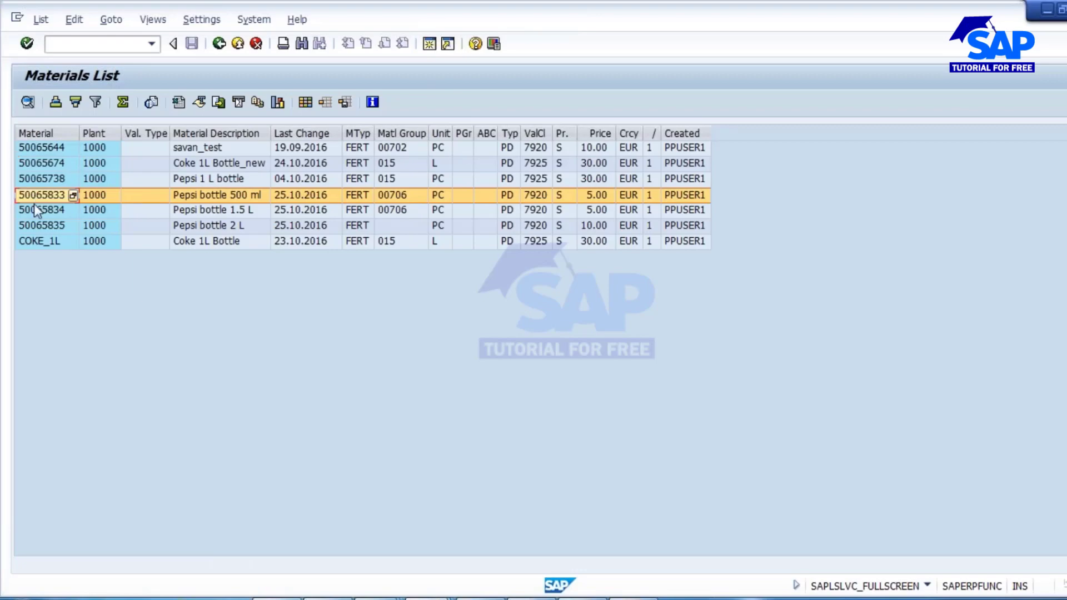
{"action": "left_click", "coordinate": [42, 212]}
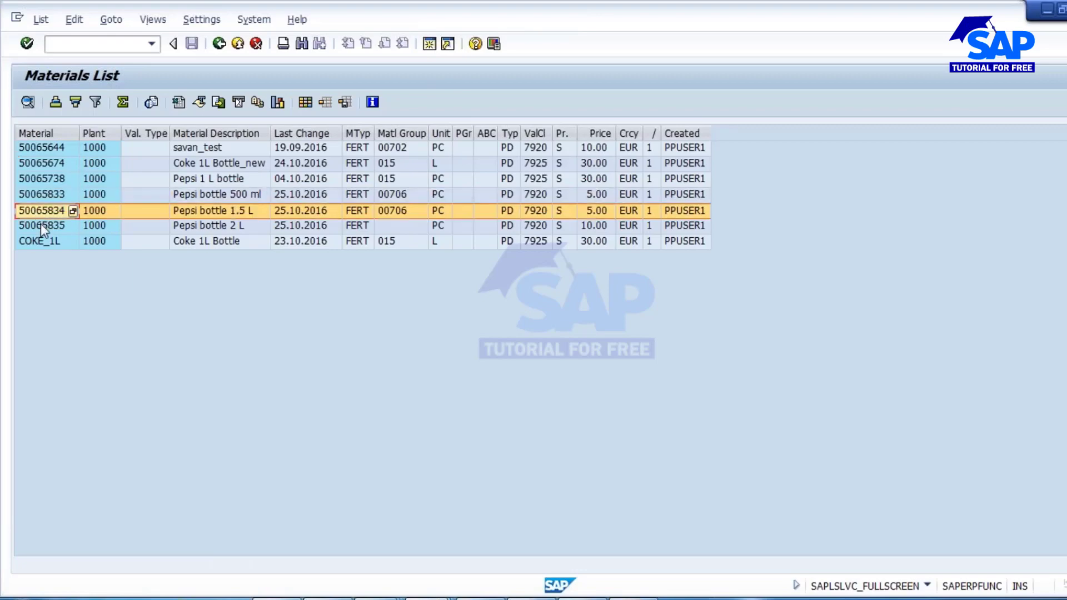
{"action": "left_click", "coordinate": [41, 224]}
{"action": "left_click", "coordinate": [219, 180]}
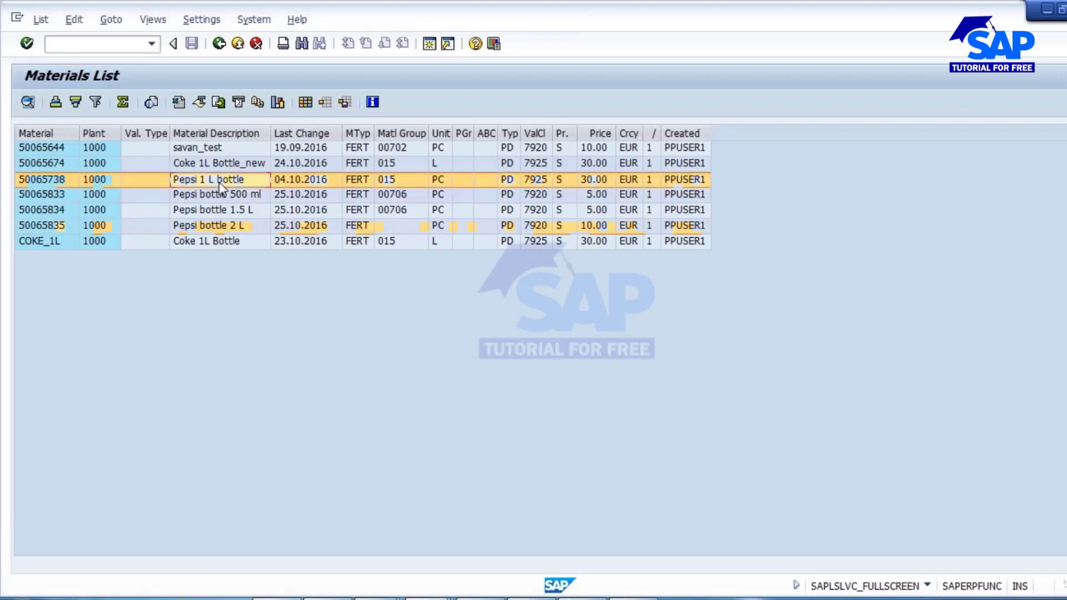
{"action": "left_click", "coordinate": [216, 241]}
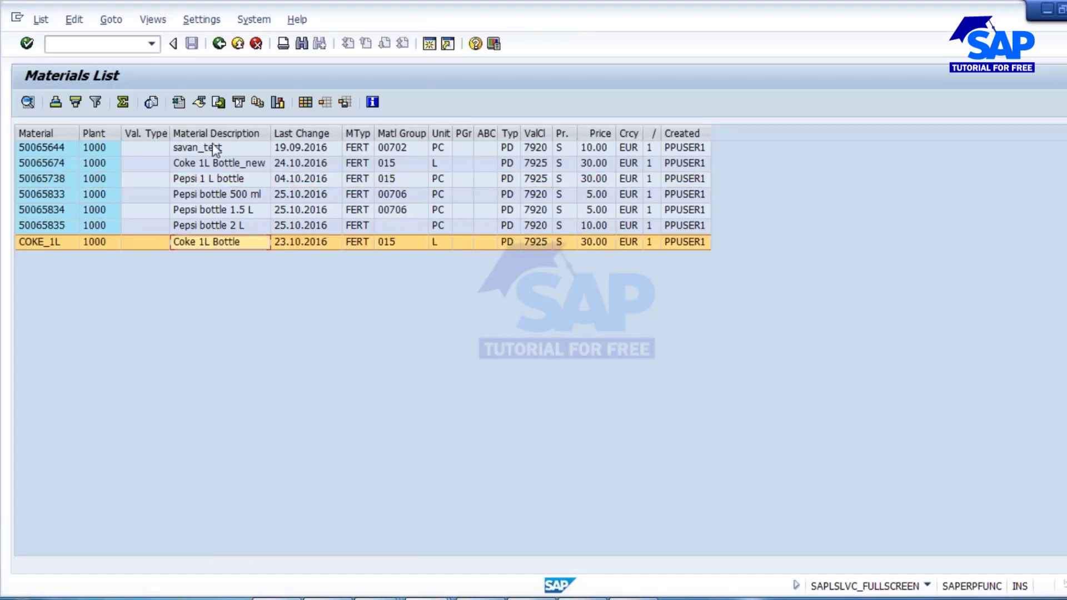
{"action": "left_click", "coordinate": [213, 147]}
{"action": "left_click", "coordinate": [210, 179]}
{"action": "left_click", "coordinate": [211, 210]}
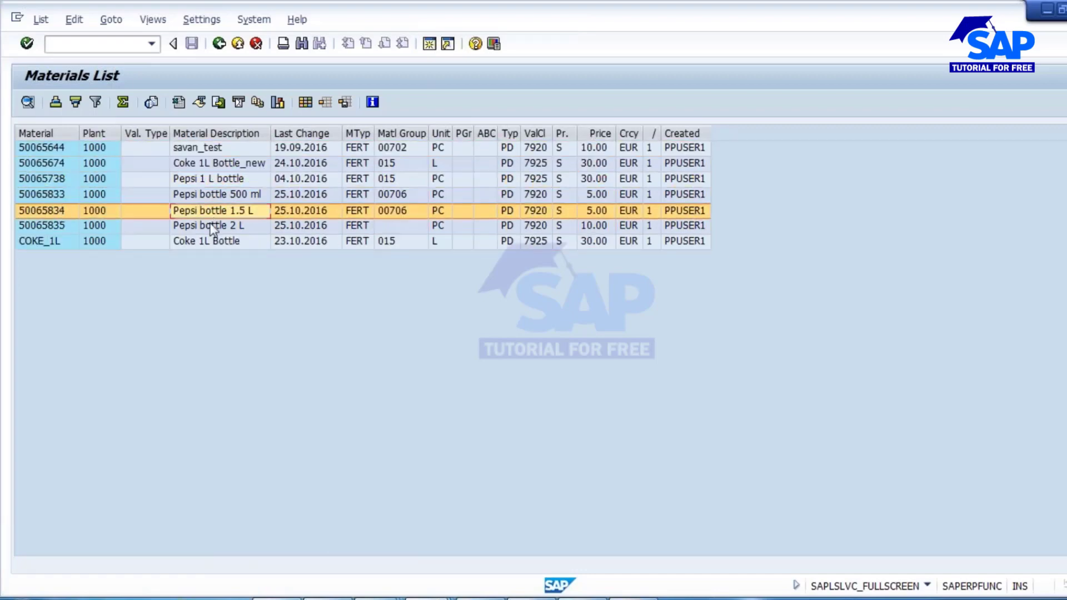
Step: Return to the Materials List selection and review the plant, material type and Created by criteria
{"action": "left_click", "coordinate": [219, 44]}
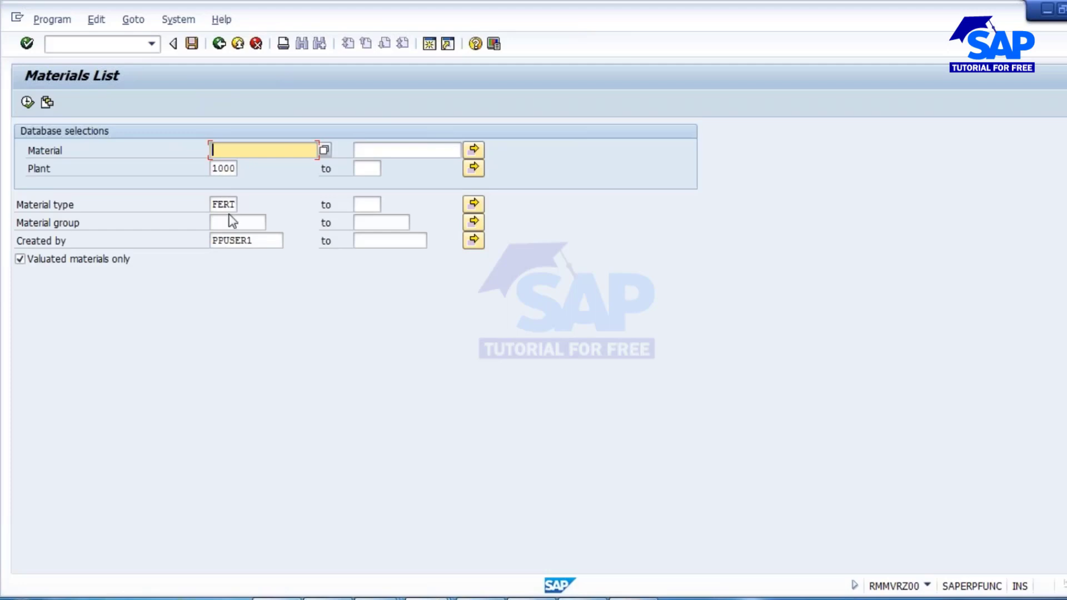
{"action": "left_click", "coordinate": [225, 168]}
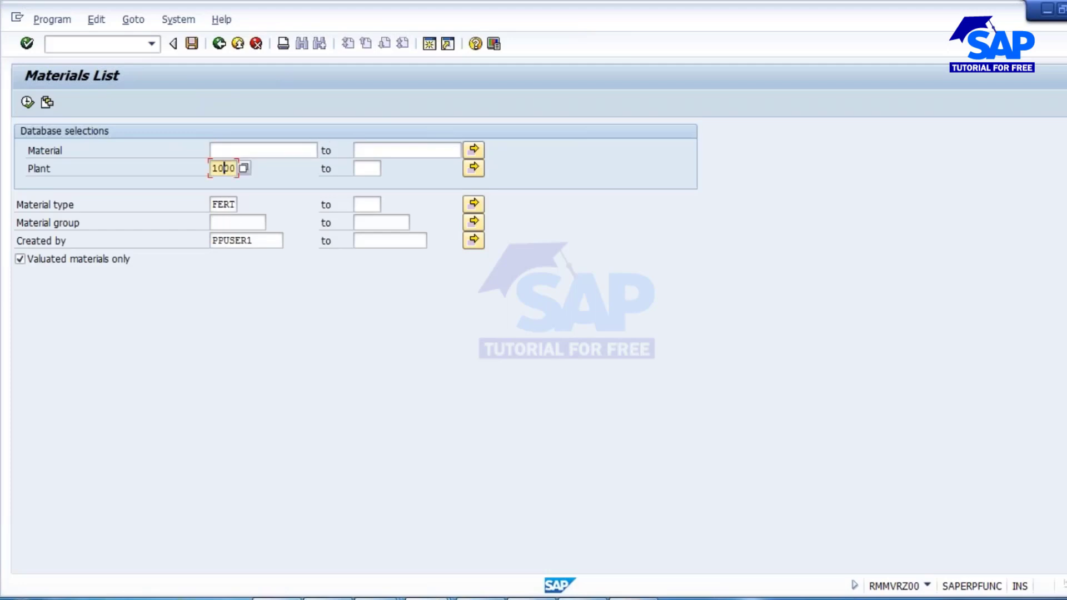
{"action": "left_click", "coordinate": [226, 204]}
{"action": "left_click", "coordinate": [233, 241]}
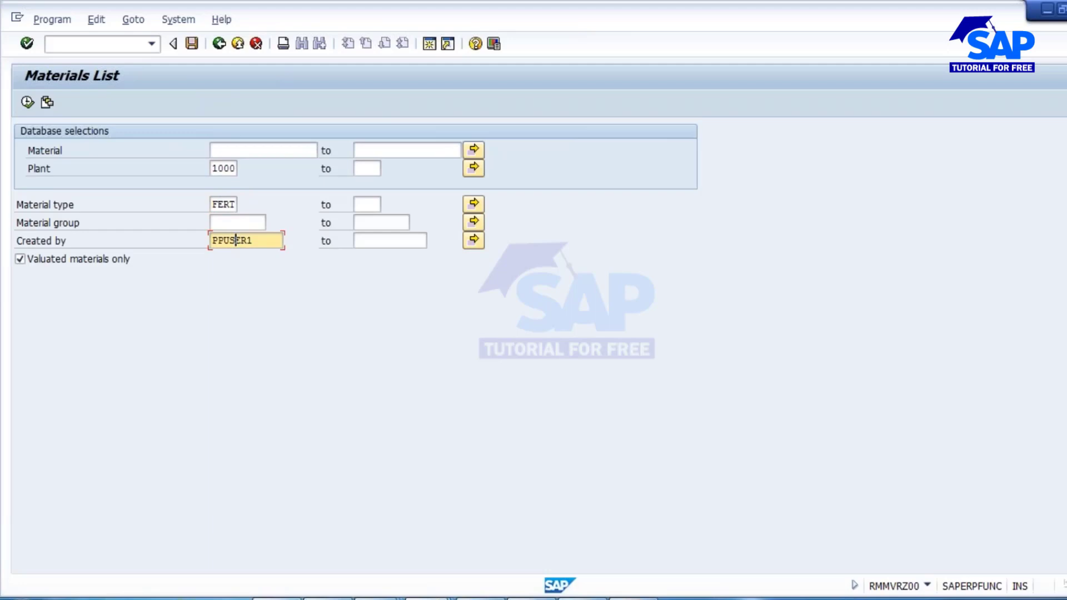
{"action": "left_click", "coordinate": [225, 169]}
{"action": "left_click", "coordinate": [232, 203]}
{"action": "left_click", "coordinate": [232, 241]}
Step: Start saving the selection criteria as a variant and name it with the user's first name followed by _FERT
{"action": "left_click", "coordinate": [194, 47]}
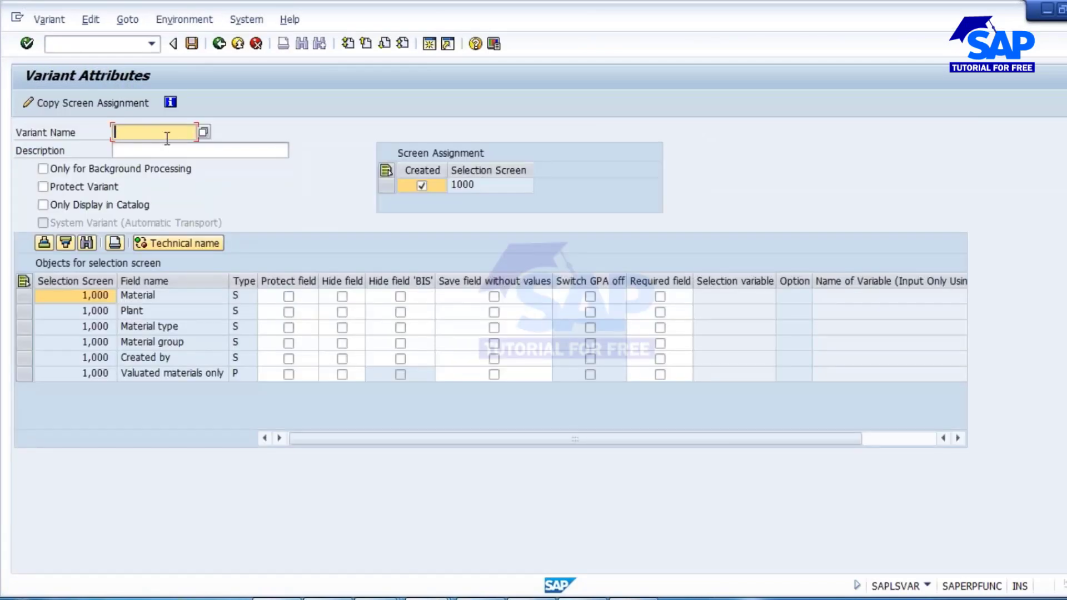
{"action": "type", "text": "sava"}
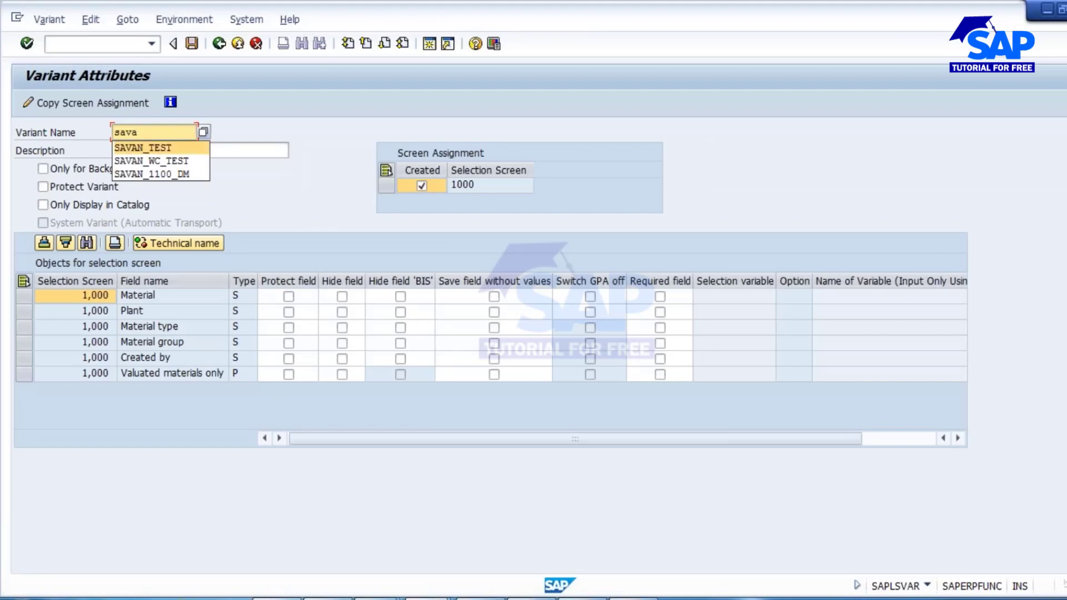
{"action": "left_click", "coordinate": [155, 147]}
{"action": "key", "text": "BackSpace"}
{"action": "key", "text": "BackSpace"}
{"action": "key", "text": "BackSpace"}
{"action": "key", "text": "BackSpace"}
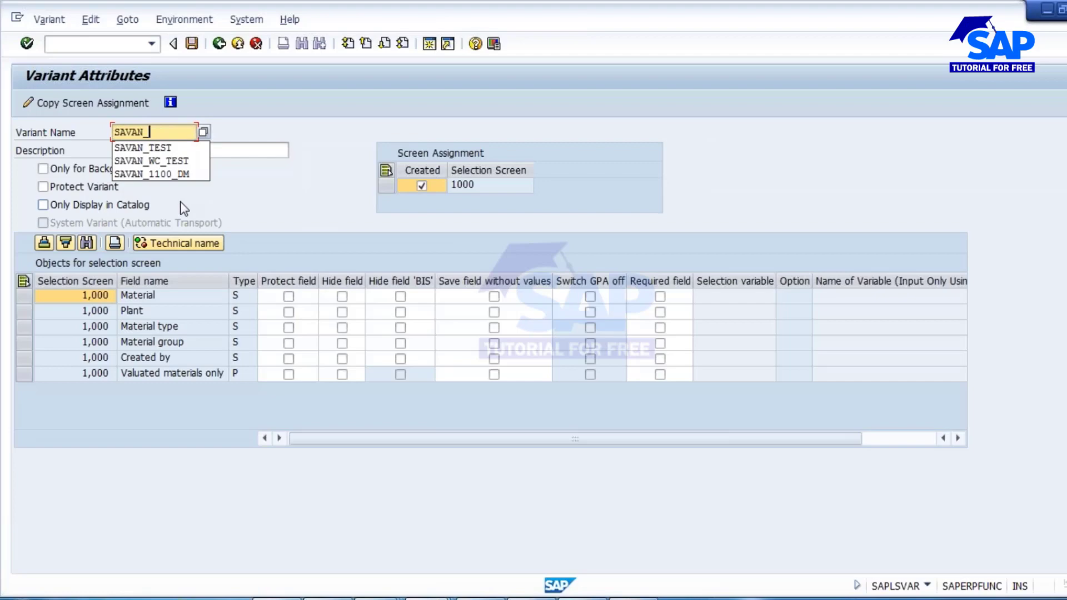
{"action": "type", "text": "fert"}
{"action": "key", "text": "BackSpace"}
{"action": "key", "text": "BackSpace"}
{"action": "key", "text": "BackSpace"}
{"action": "key", "text": "BackSpace"}
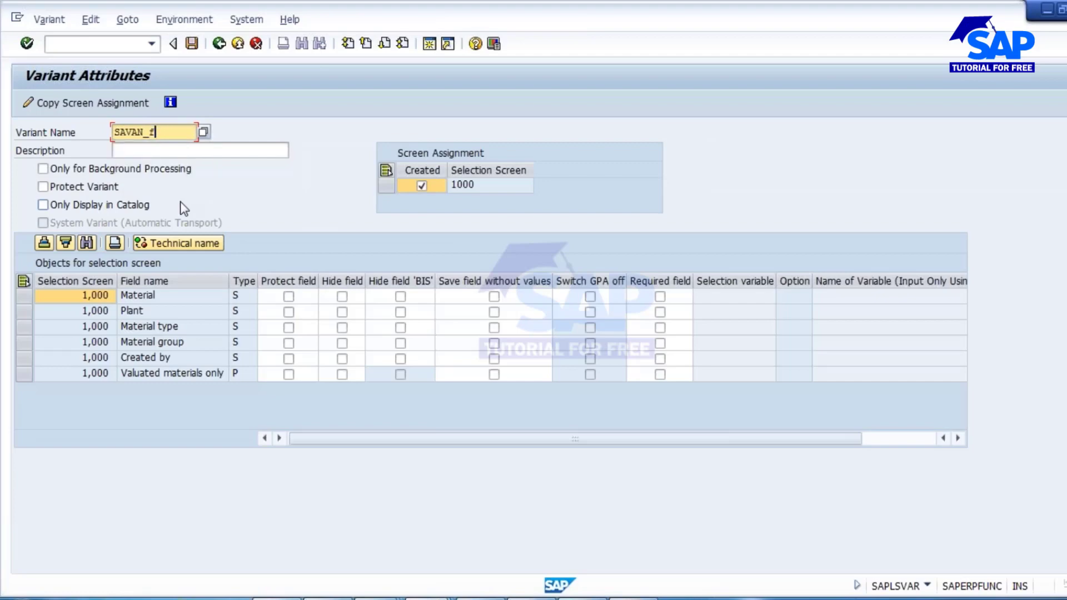
{"action": "type", "text": "FERT"}
Step: Copy the variant name into the variant's description and save the variant
{"action": "left_click_drag", "start_coordinate": [173, 132], "coordinate": [114, 131]}
{"action": "key", "text": "ctrl+c"}
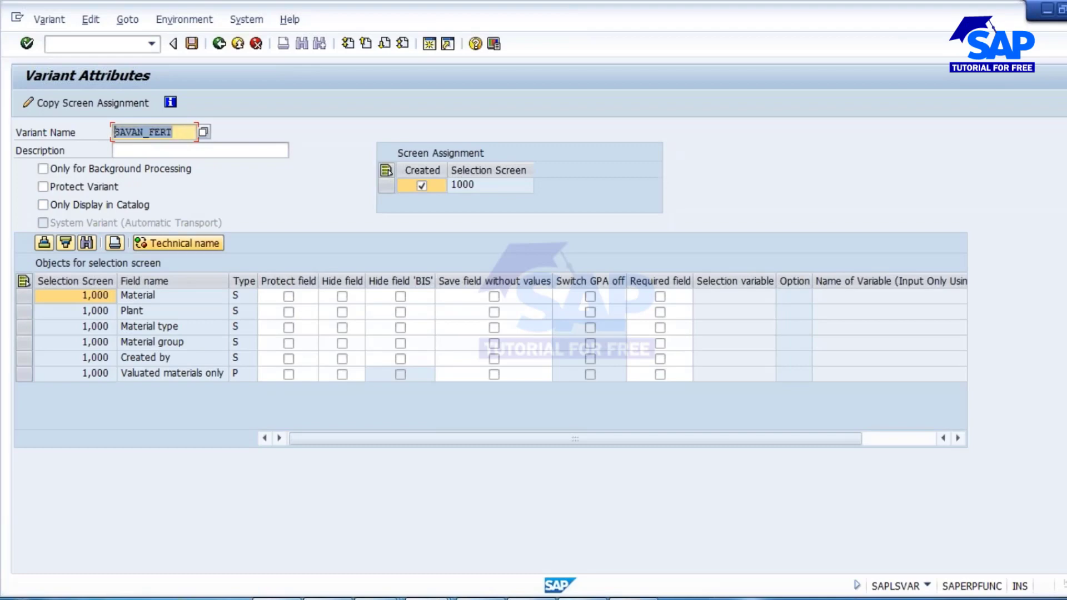
{"action": "left_click", "coordinate": [142, 151]}
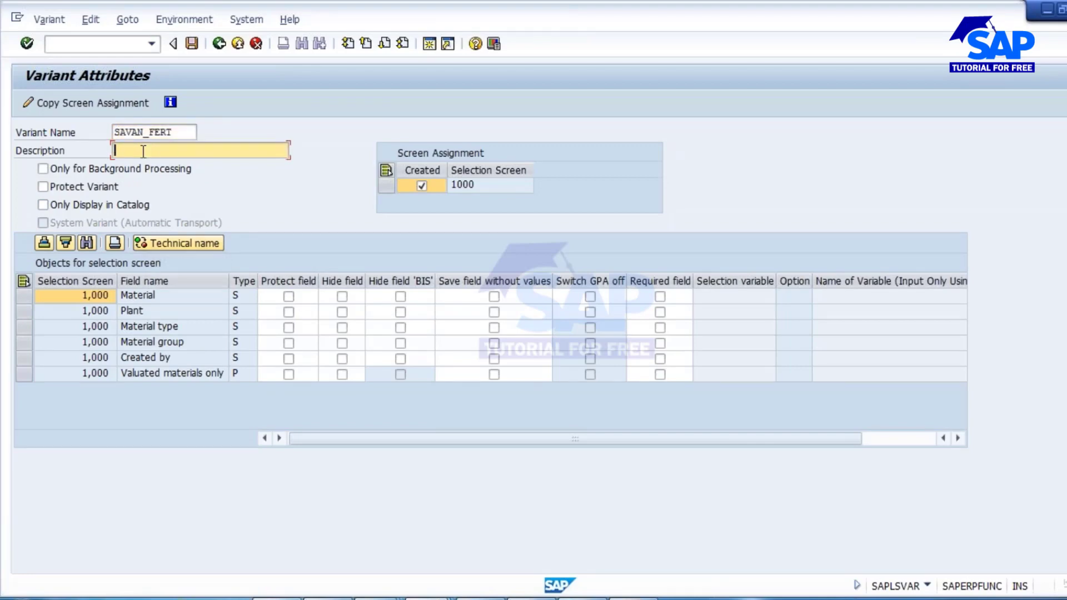
{"action": "key", "text": "ctrl+v"}
{"action": "left_click", "coordinate": [191, 43]}
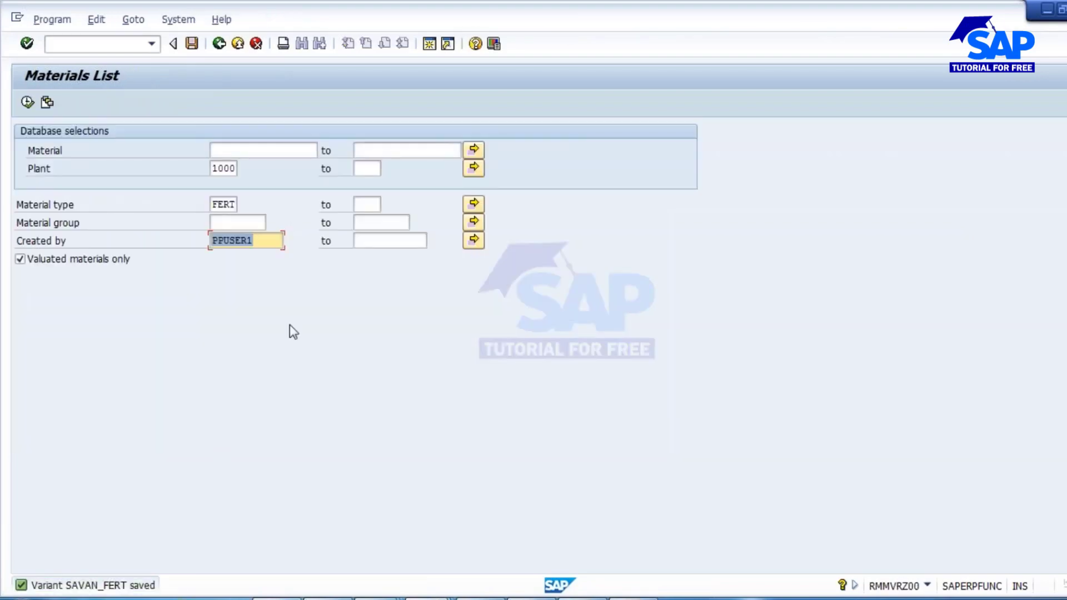
Step: Leave the Materials List for the SAP Easy Access screen, collapse the menu tree and run transaction MM60 again
{"action": "left_click", "coordinate": [219, 43]}
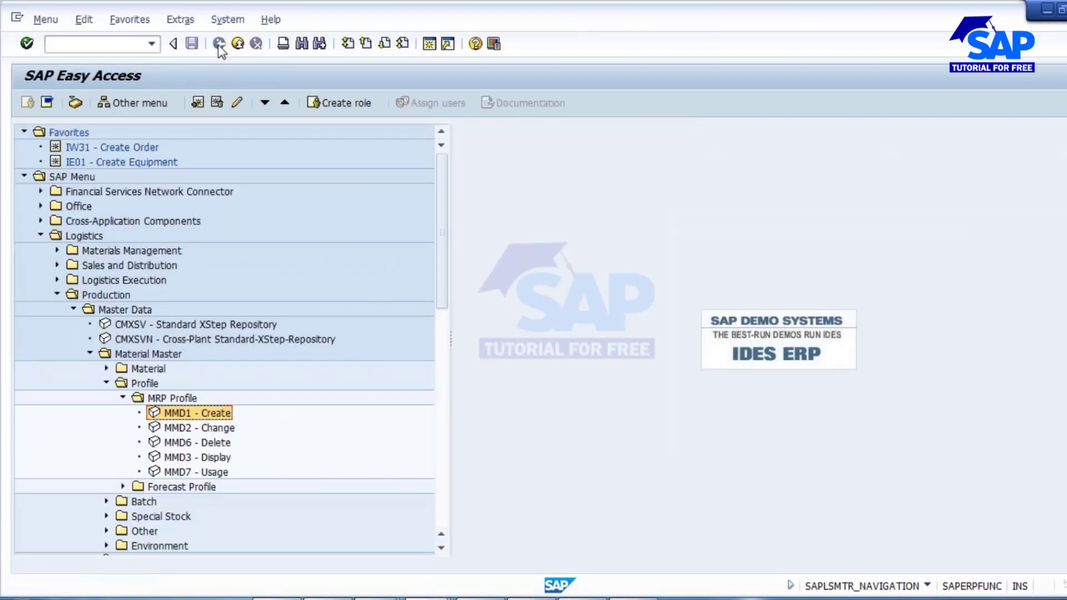
{"action": "left_click", "coordinate": [58, 297]}
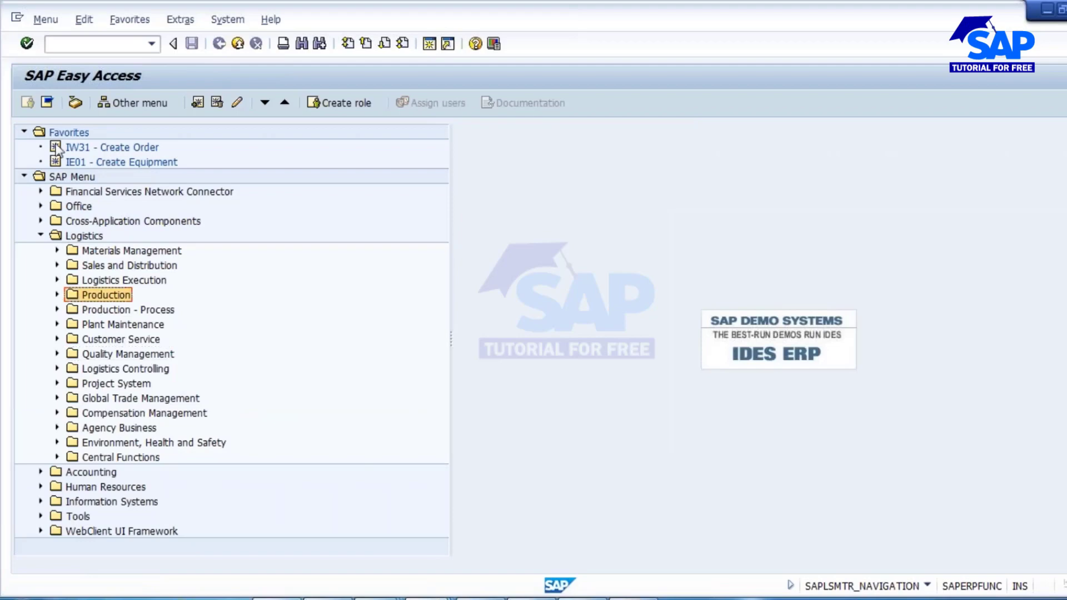
{"action": "left_click", "coordinate": [47, 102]}
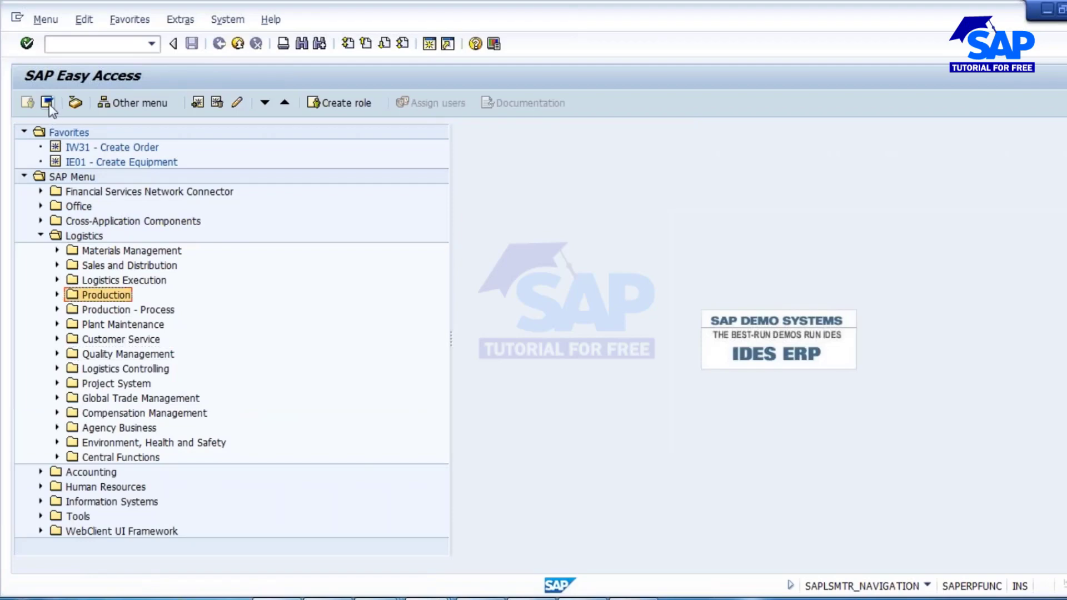
{"action": "left_click", "coordinate": [62, 43]}
{"action": "type", "text": "MM60"}
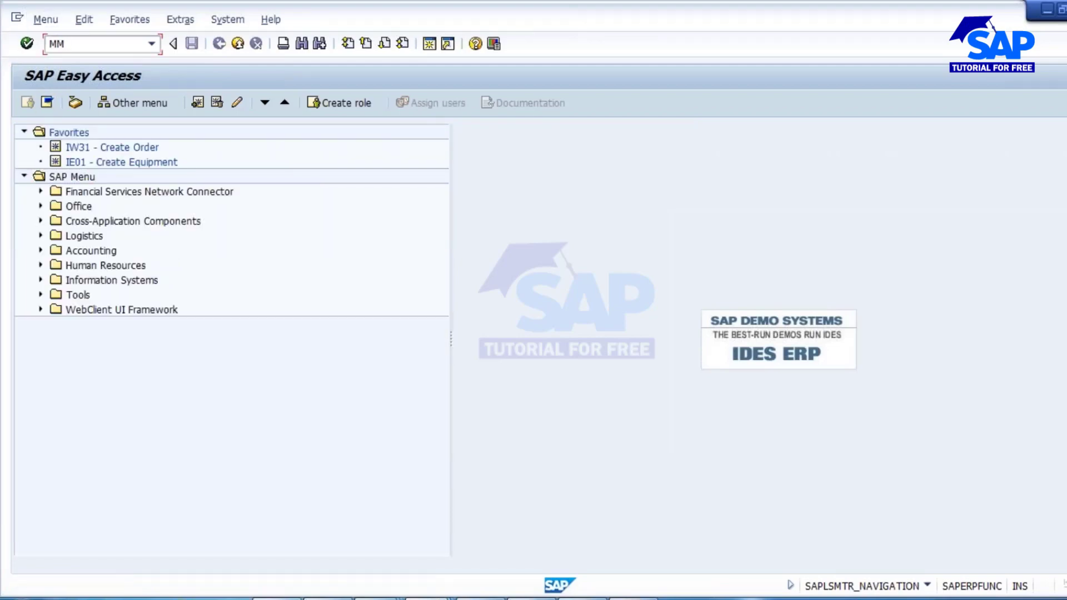
{"action": "key", "text": "Return"}
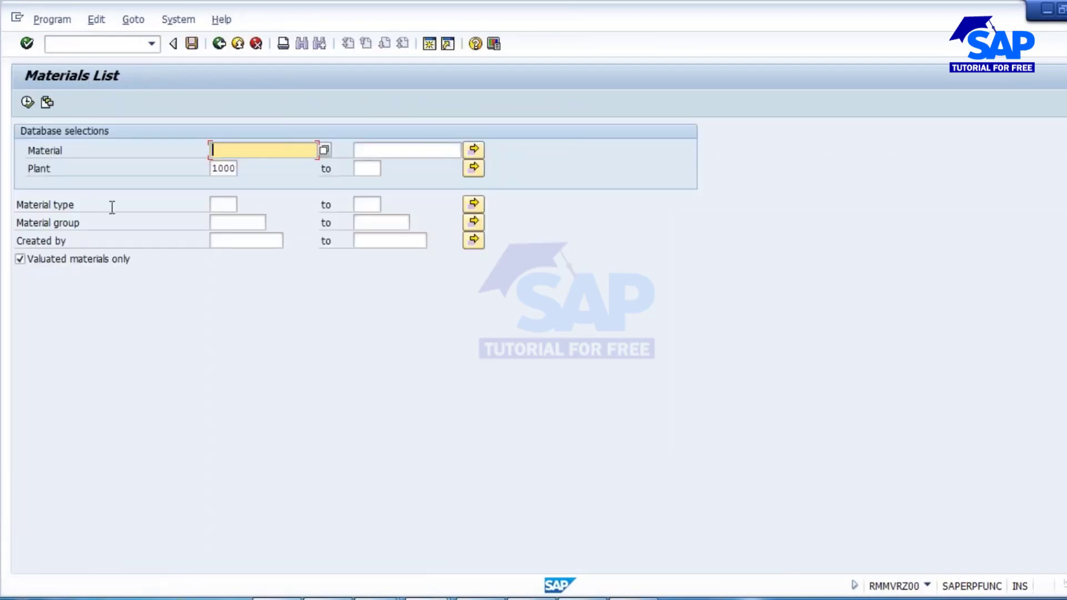
Step: Load the saved _FERT variant from the variant directory to fill the empty Materials List selection fields
{"action": "left_click", "coordinate": [218, 206]}
{"action": "left_click", "coordinate": [215, 240]}
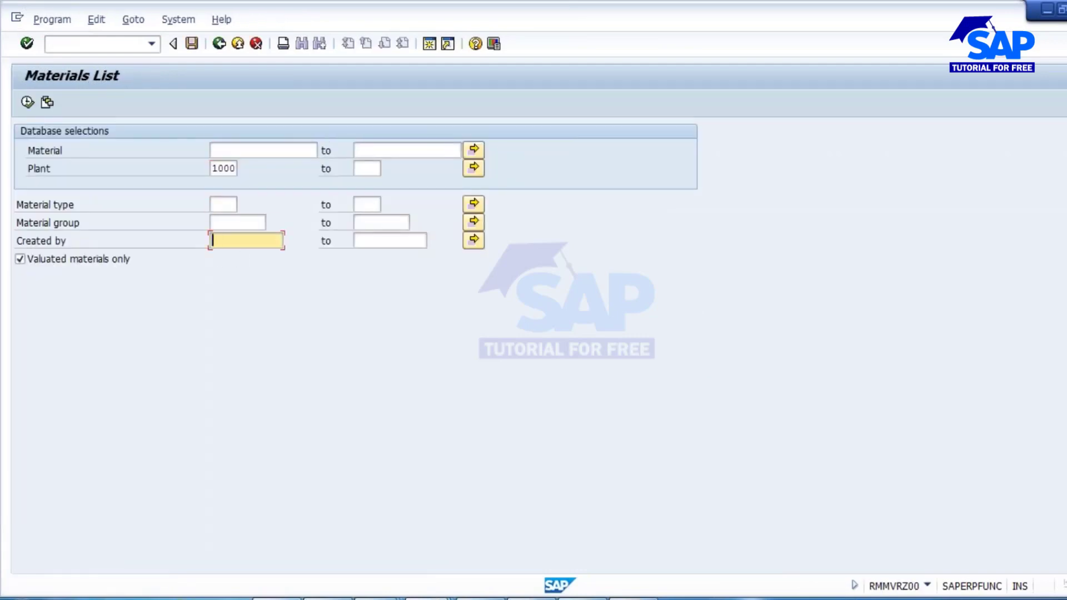
{"action": "left_click", "coordinate": [48, 103]}
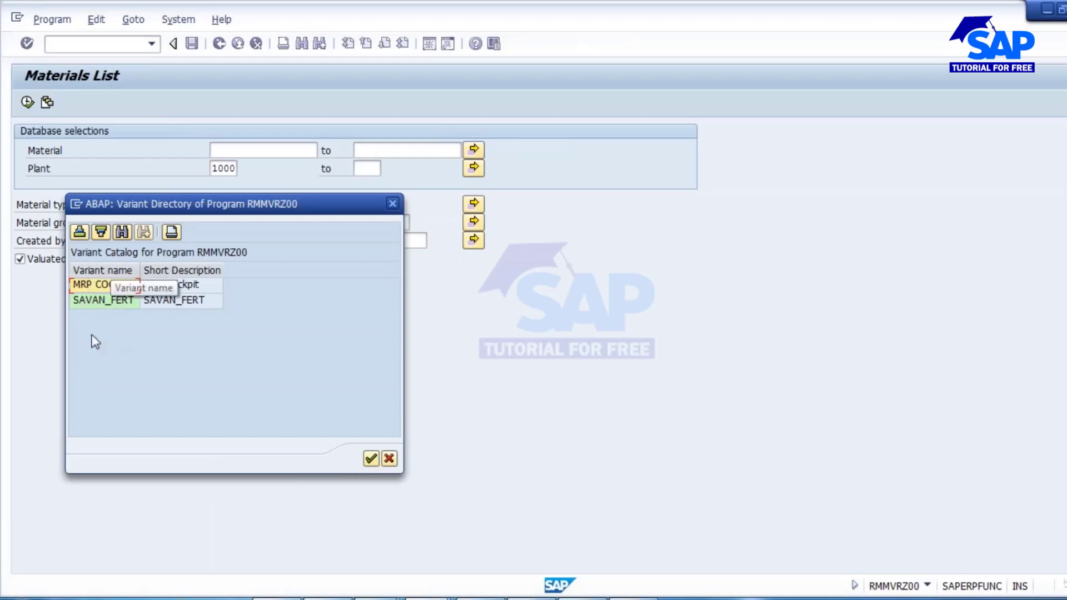
{"action": "double_click", "coordinate": [97, 300]}
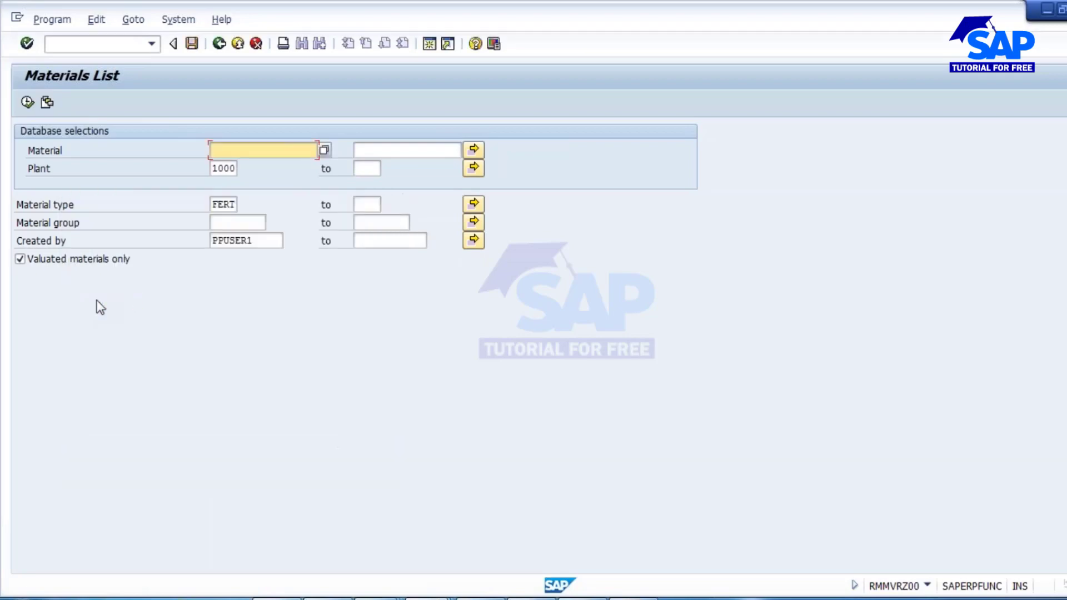
Step: Add ROH as a second single value alongside FERT in the material type multiple selection and apply it
{"action": "left_click", "coordinate": [229, 203]}
{"action": "left_click", "coordinate": [230, 240]}
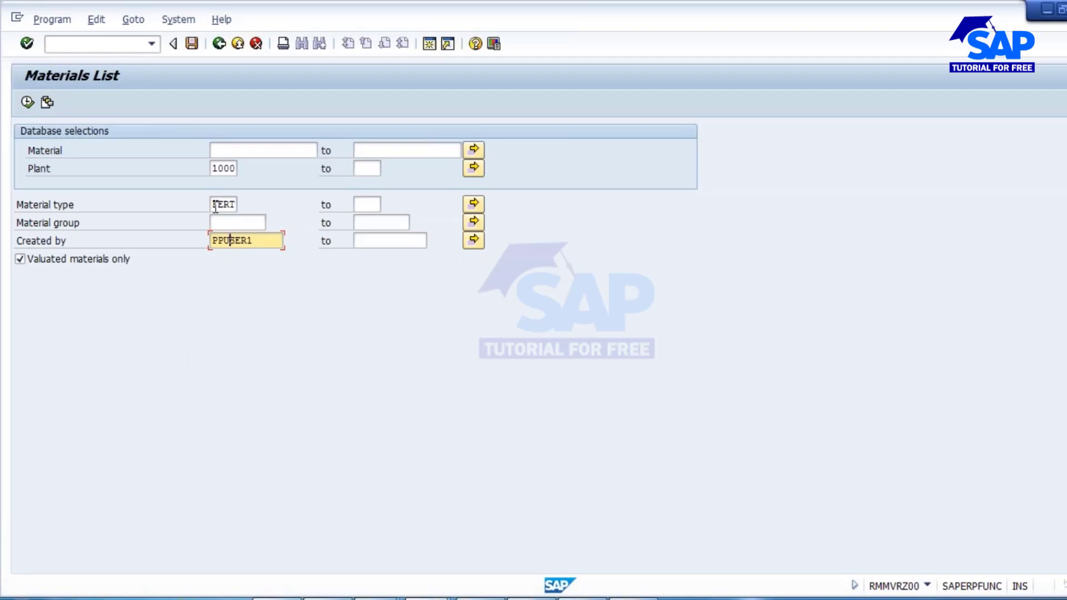
{"action": "left_click", "coordinate": [474, 206]}
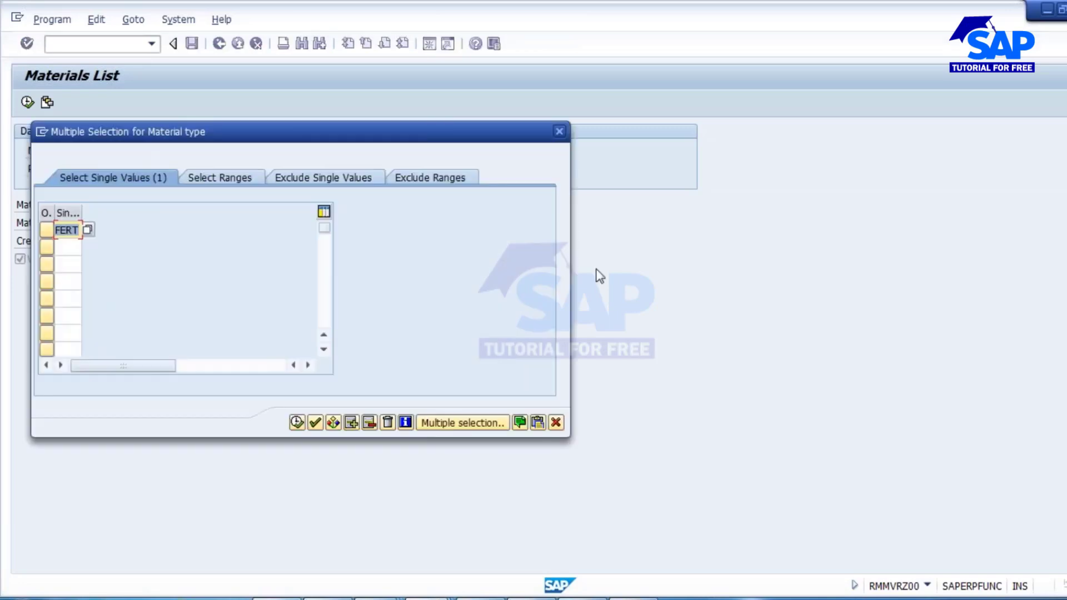
{"action": "left_click", "coordinate": [64, 247]}
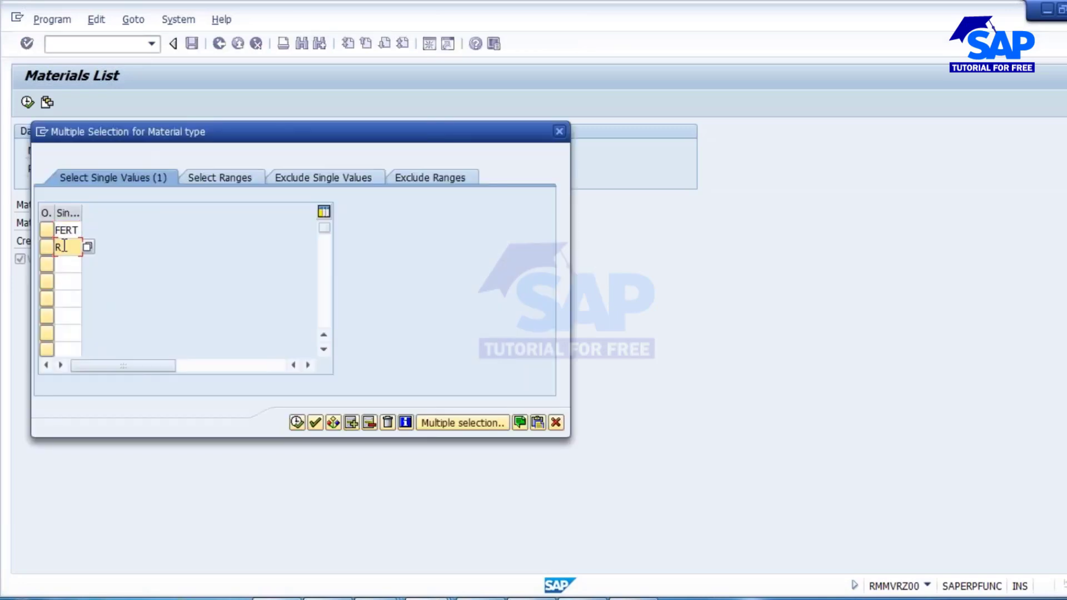
{"action": "type", "text": "ROH"}
{"action": "left_click", "coordinate": [297, 423]}
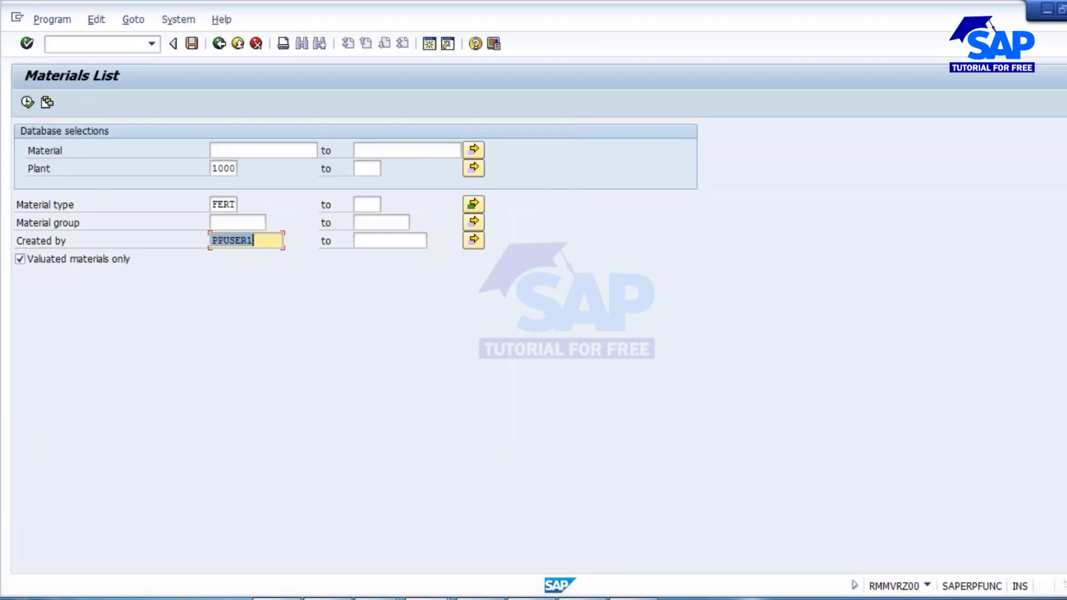
Step: Run the materials list with these criteria and sort the results in ascending order by material type
{"action": "left_click", "coordinate": [27, 102]}
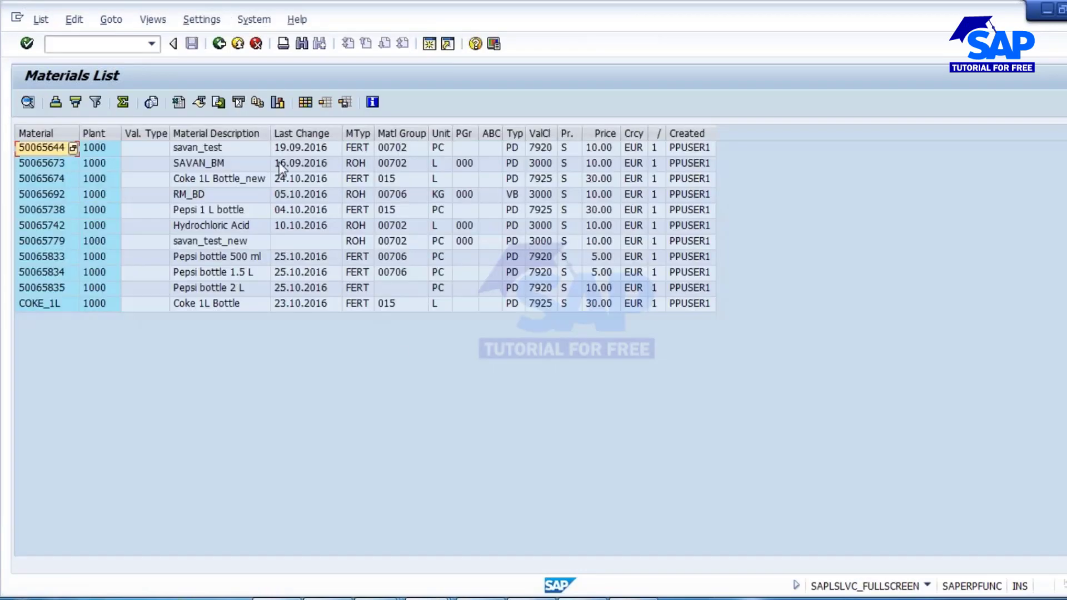
{"action": "left_click", "coordinate": [357, 134]}
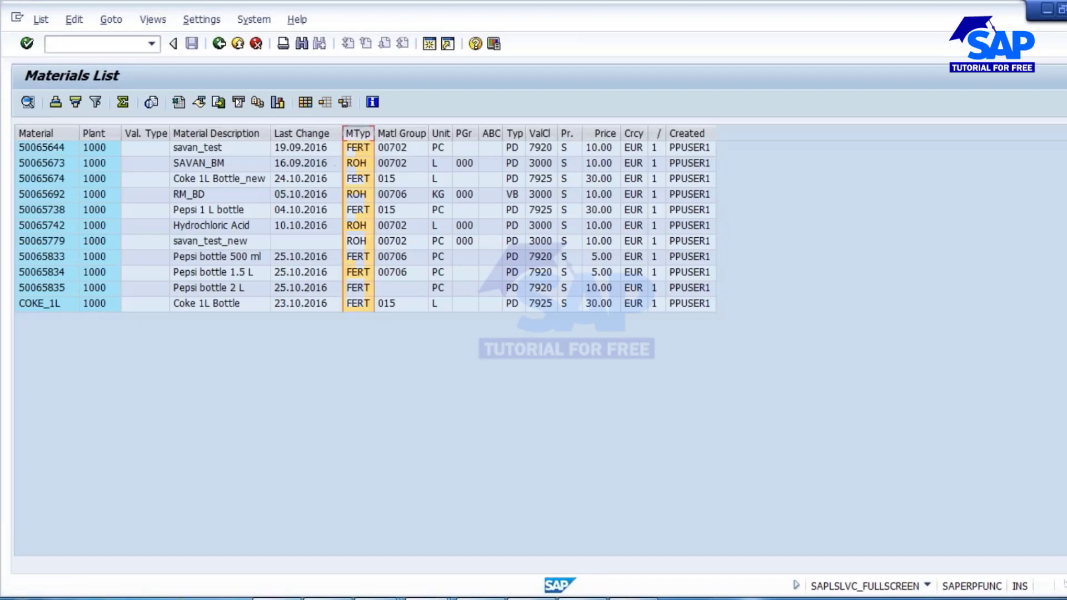
{"action": "left_click", "coordinate": [55, 102]}
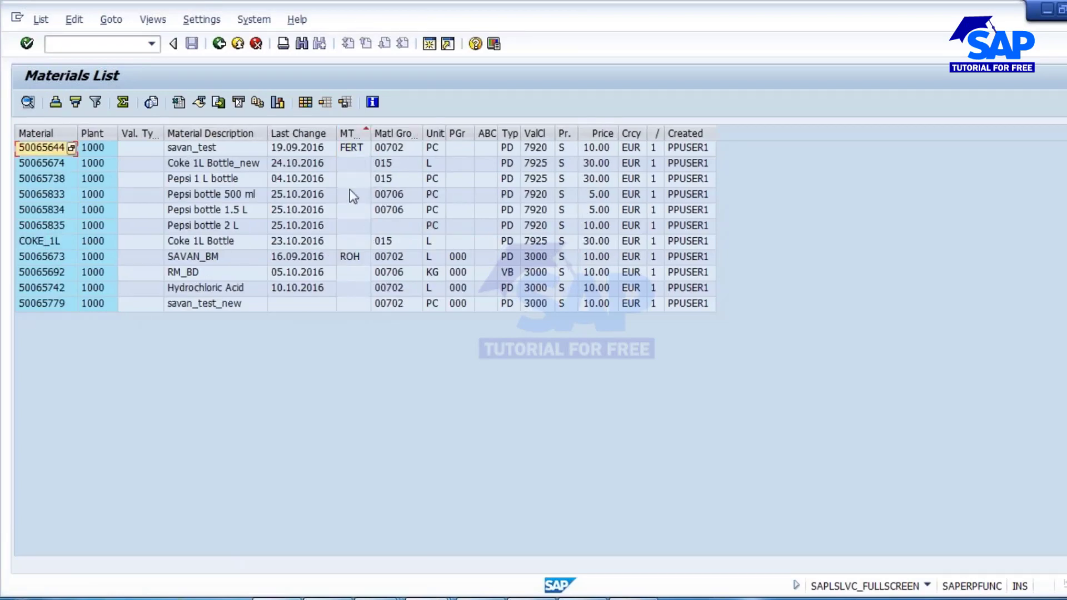
Step: Go through the ROH material rows in the sorted list, selecting each one in turn from 50065673 to 50065779
{"action": "left_click", "coordinate": [52, 257]}
{"action": "left_click", "coordinate": [52, 272]}
{"action": "left_click", "coordinate": [55, 288]}
{"action": "left_click", "coordinate": [54, 302]}
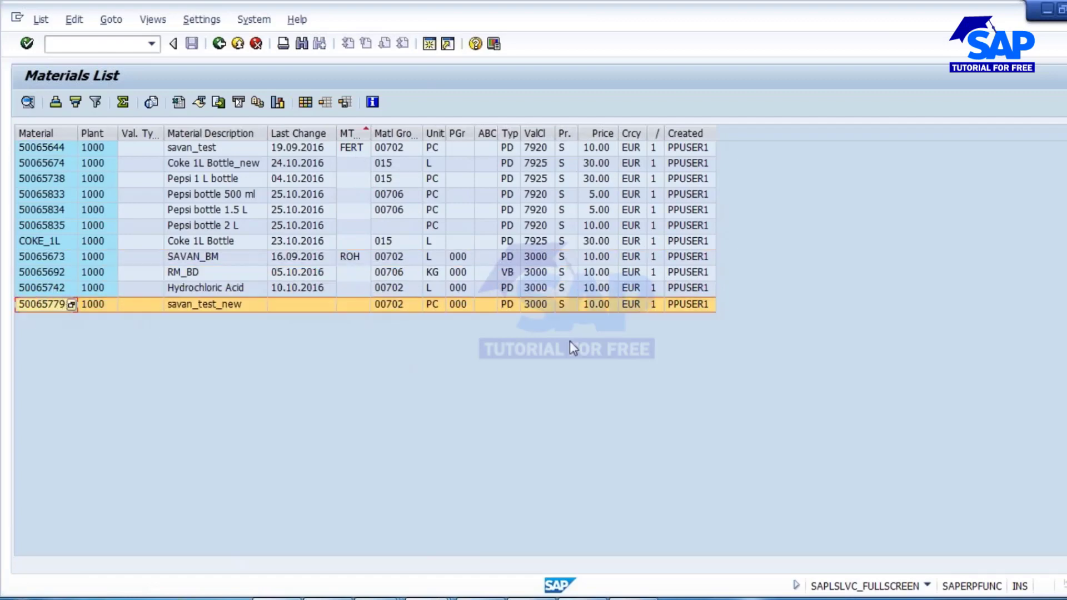
Step: Return to the Materials List selection screen and set the status bar to show the transaction code
{"action": "left_click", "coordinate": [219, 44]}
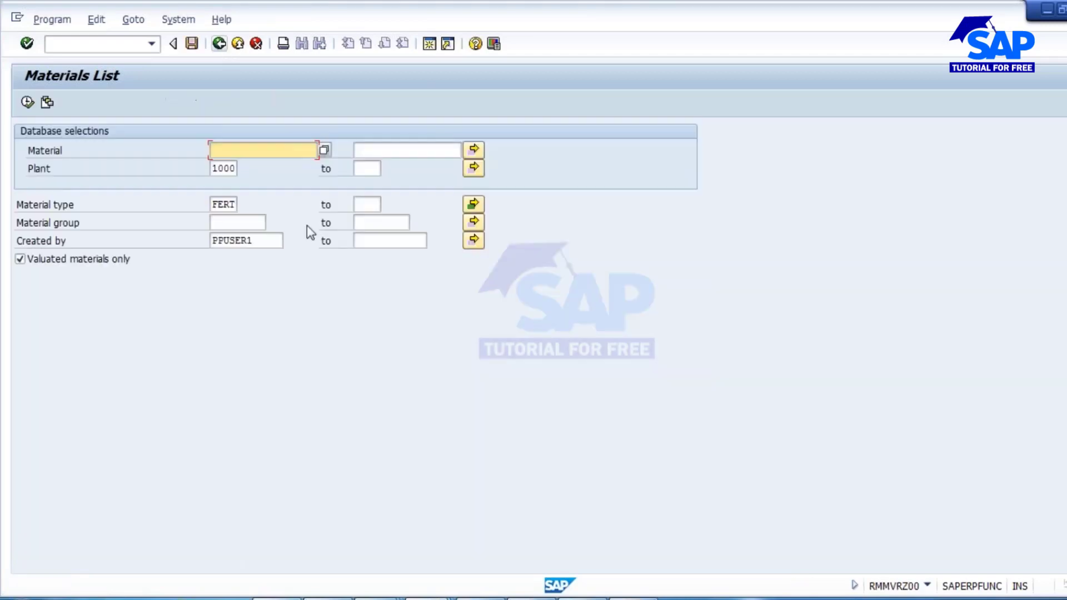
{"action": "left_click", "coordinate": [927, 585]}
{"action": "left_click", "coordinate": [956, 519]}
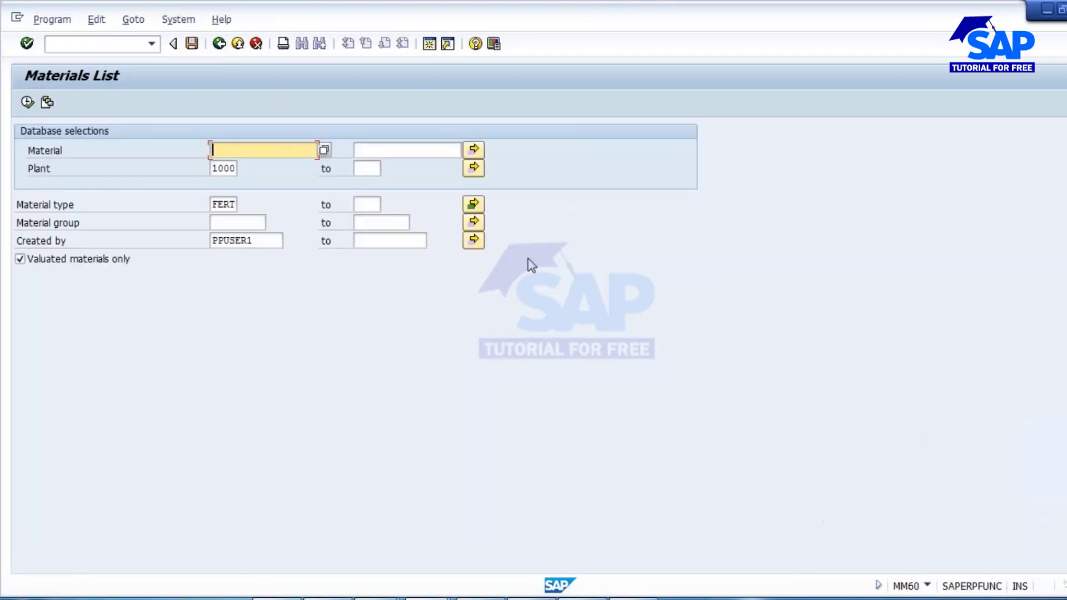